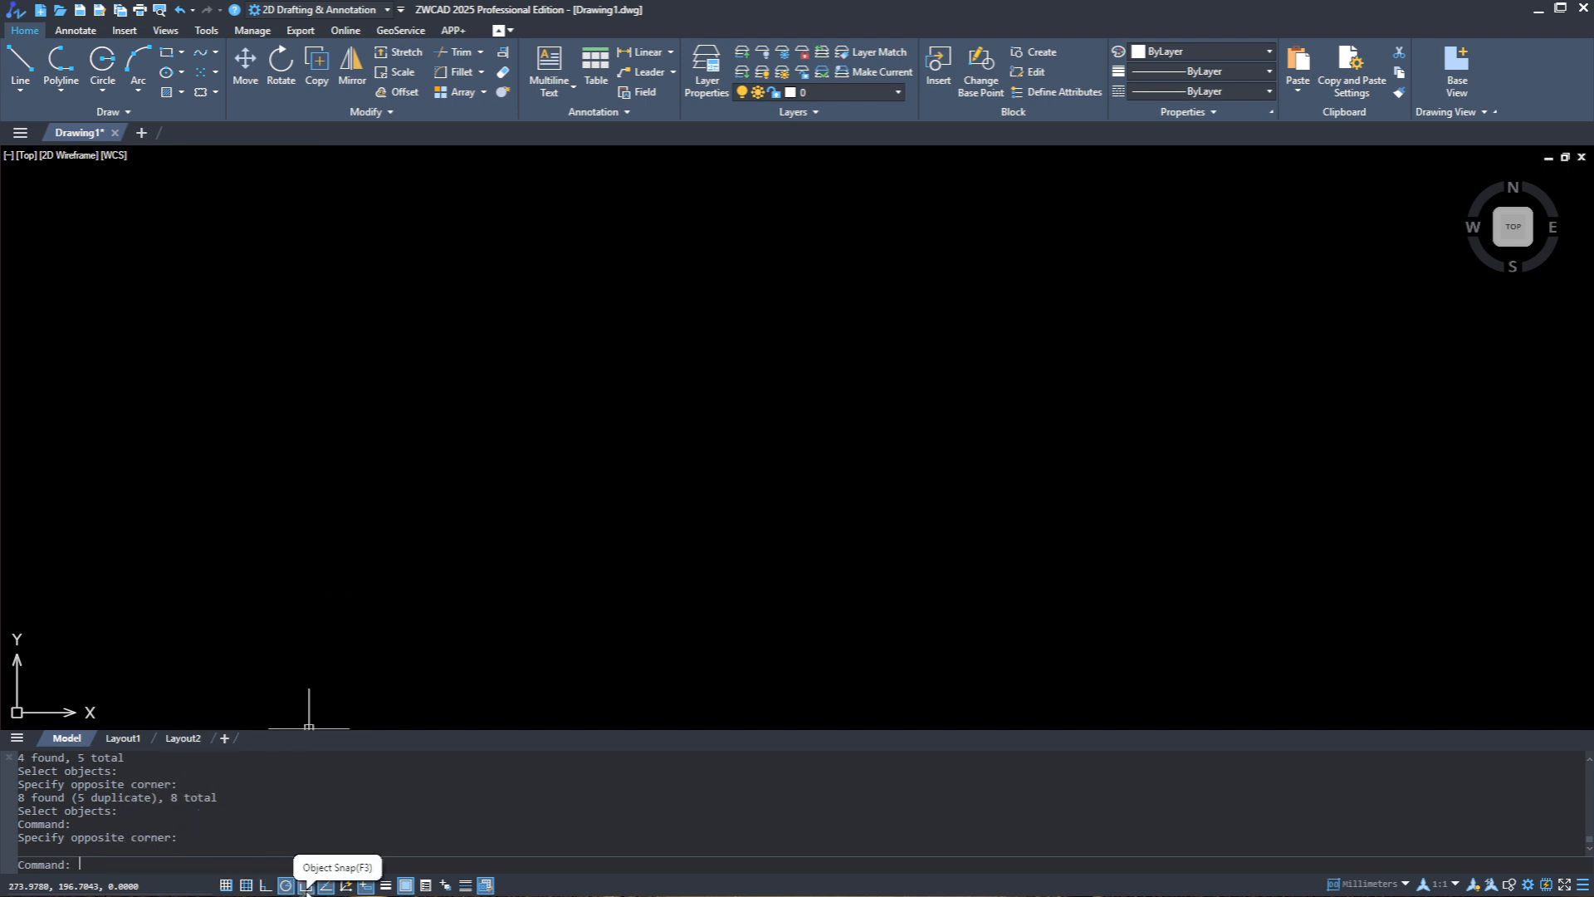
Step: Open the object snap settings with the OSNAP command, review the available snap modes, and close the dialog
left_click(619, 264)
left_click(515, 394)
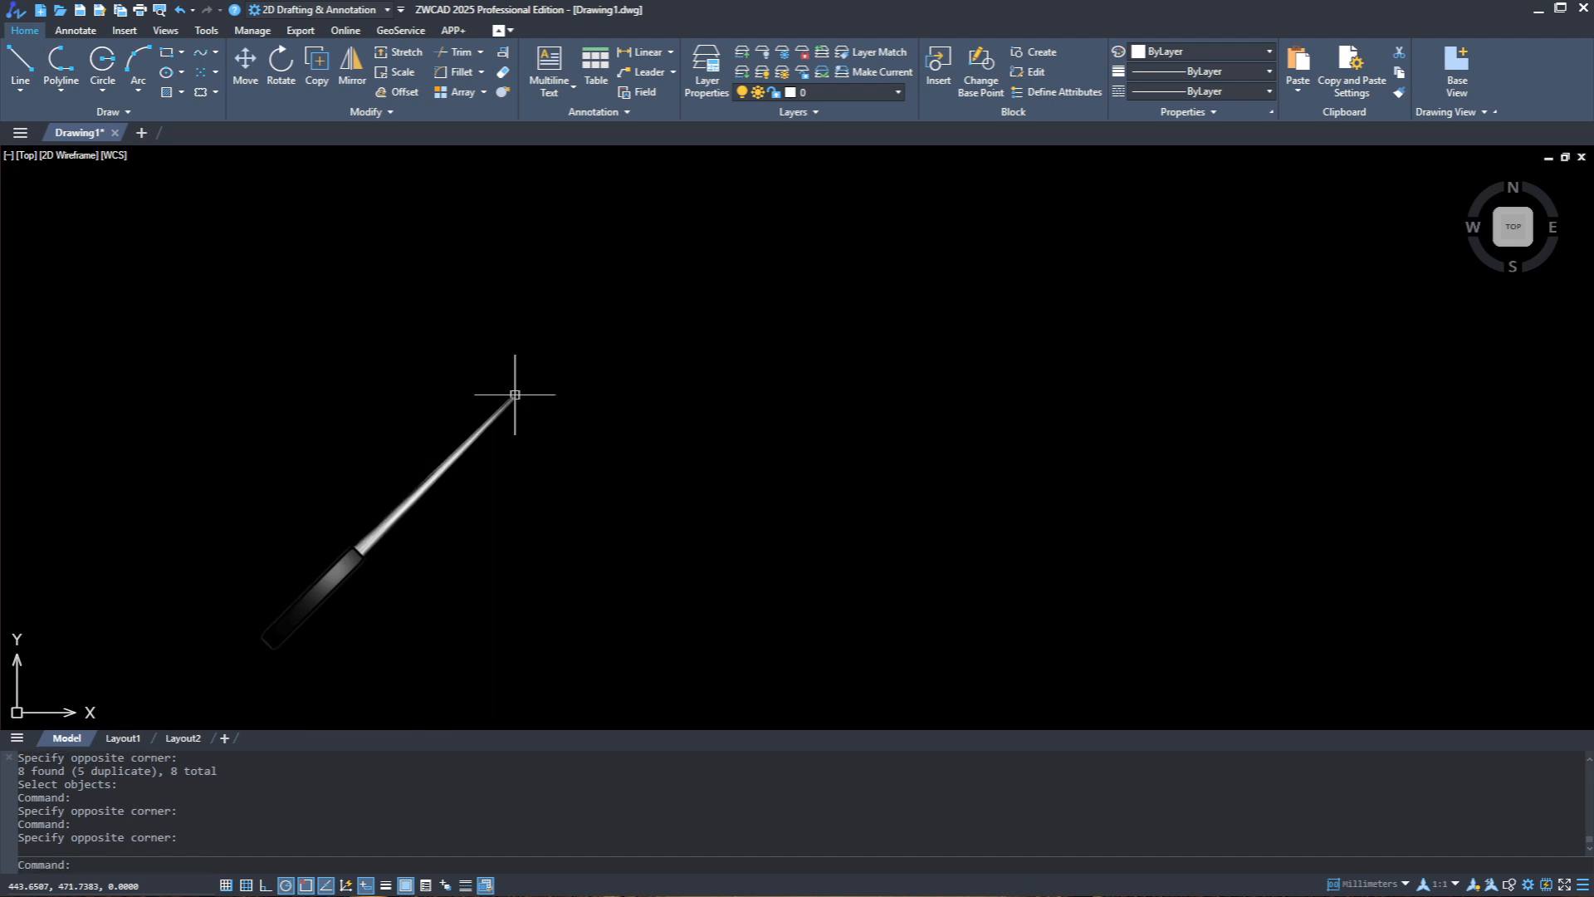
type("osn")
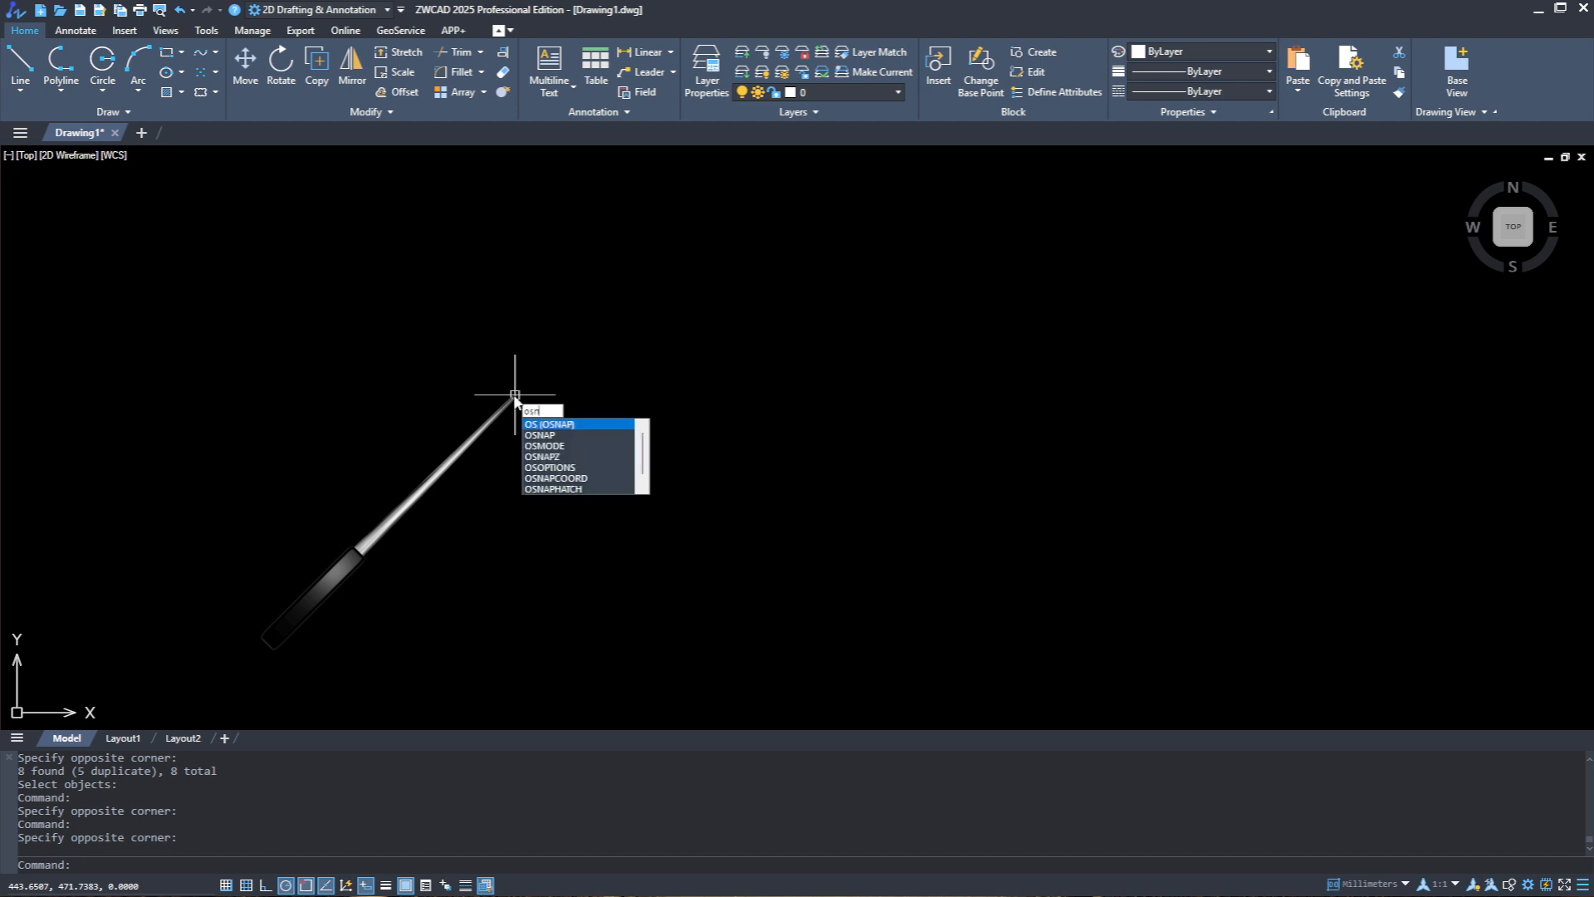
type("ap")
key("Return")
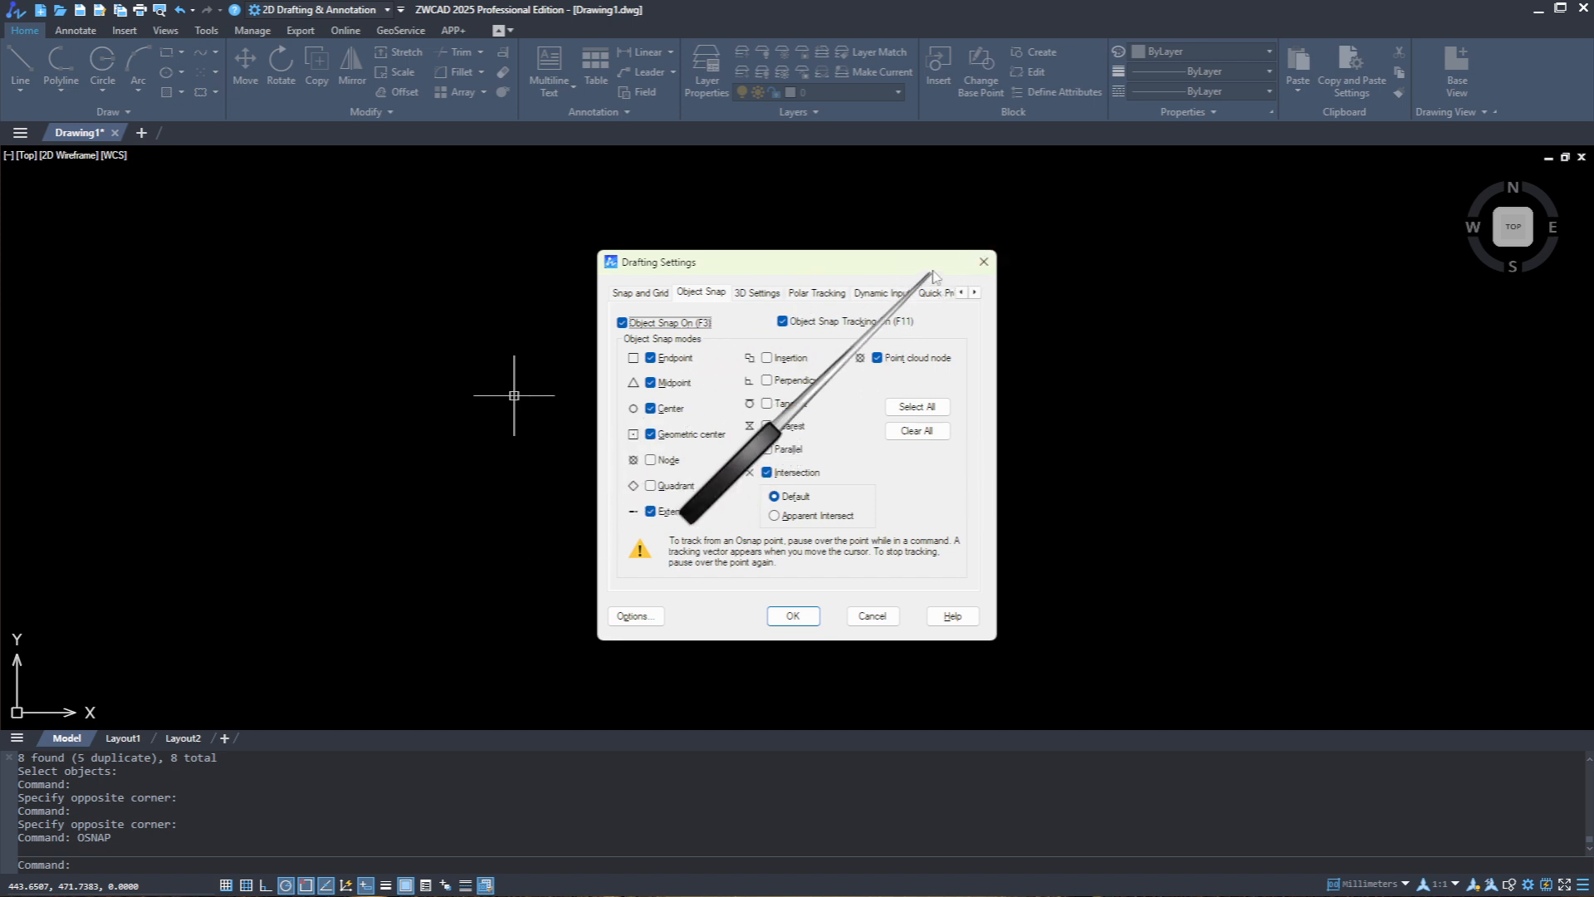
left_click(983, 263)
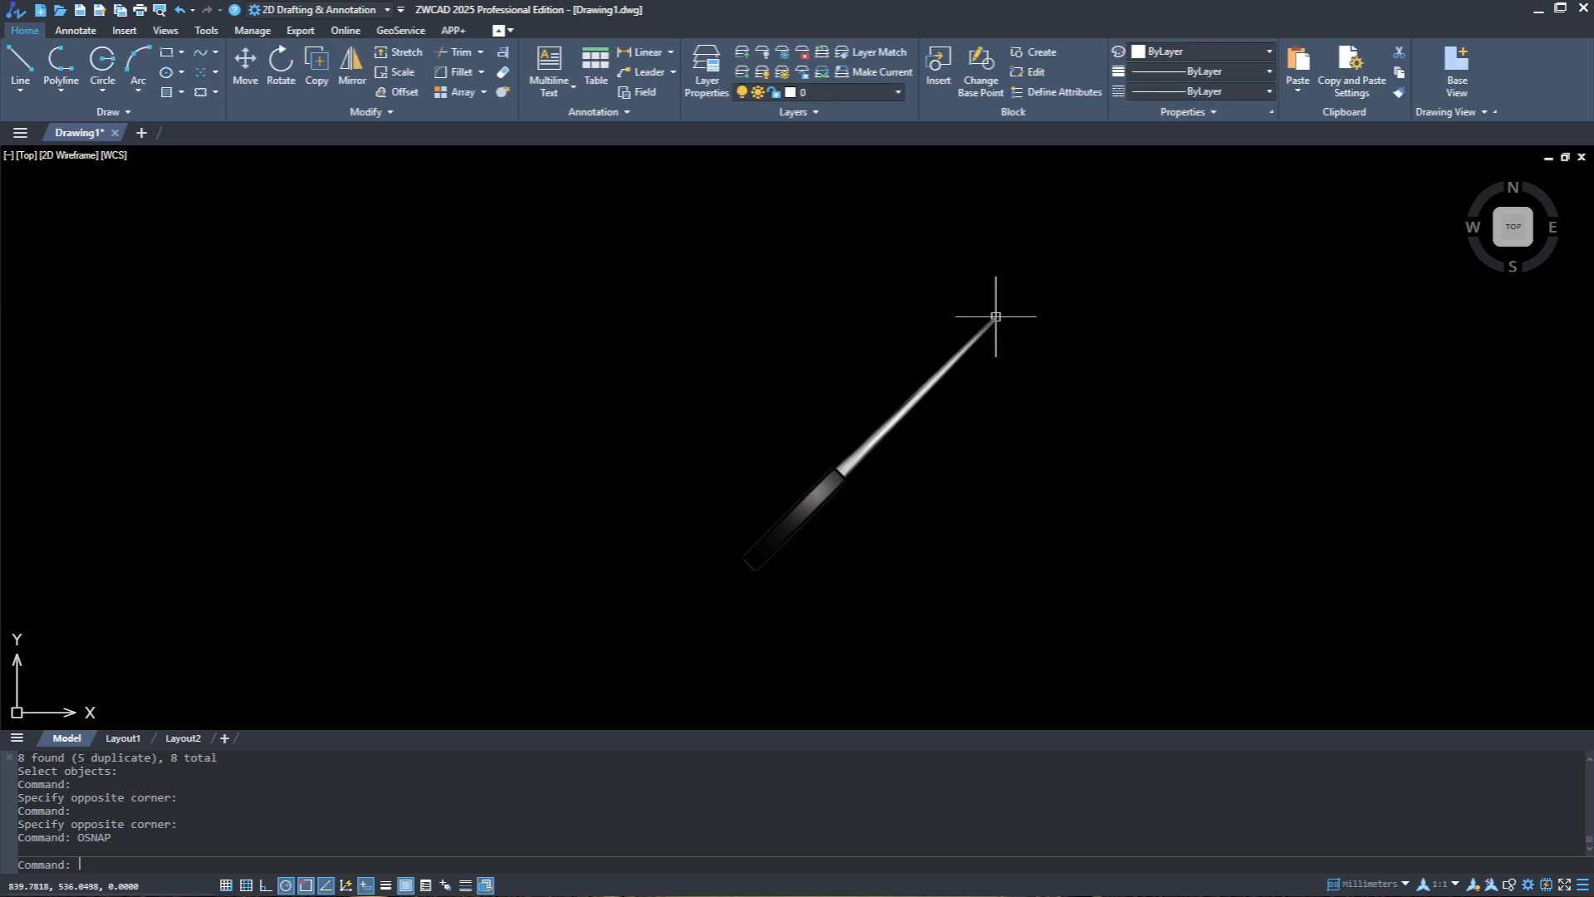
Step: Reopen the object snap settings, make sure the Endpoint snap mode is enabled, and accept the dialog
type("osnap")
key("Return")
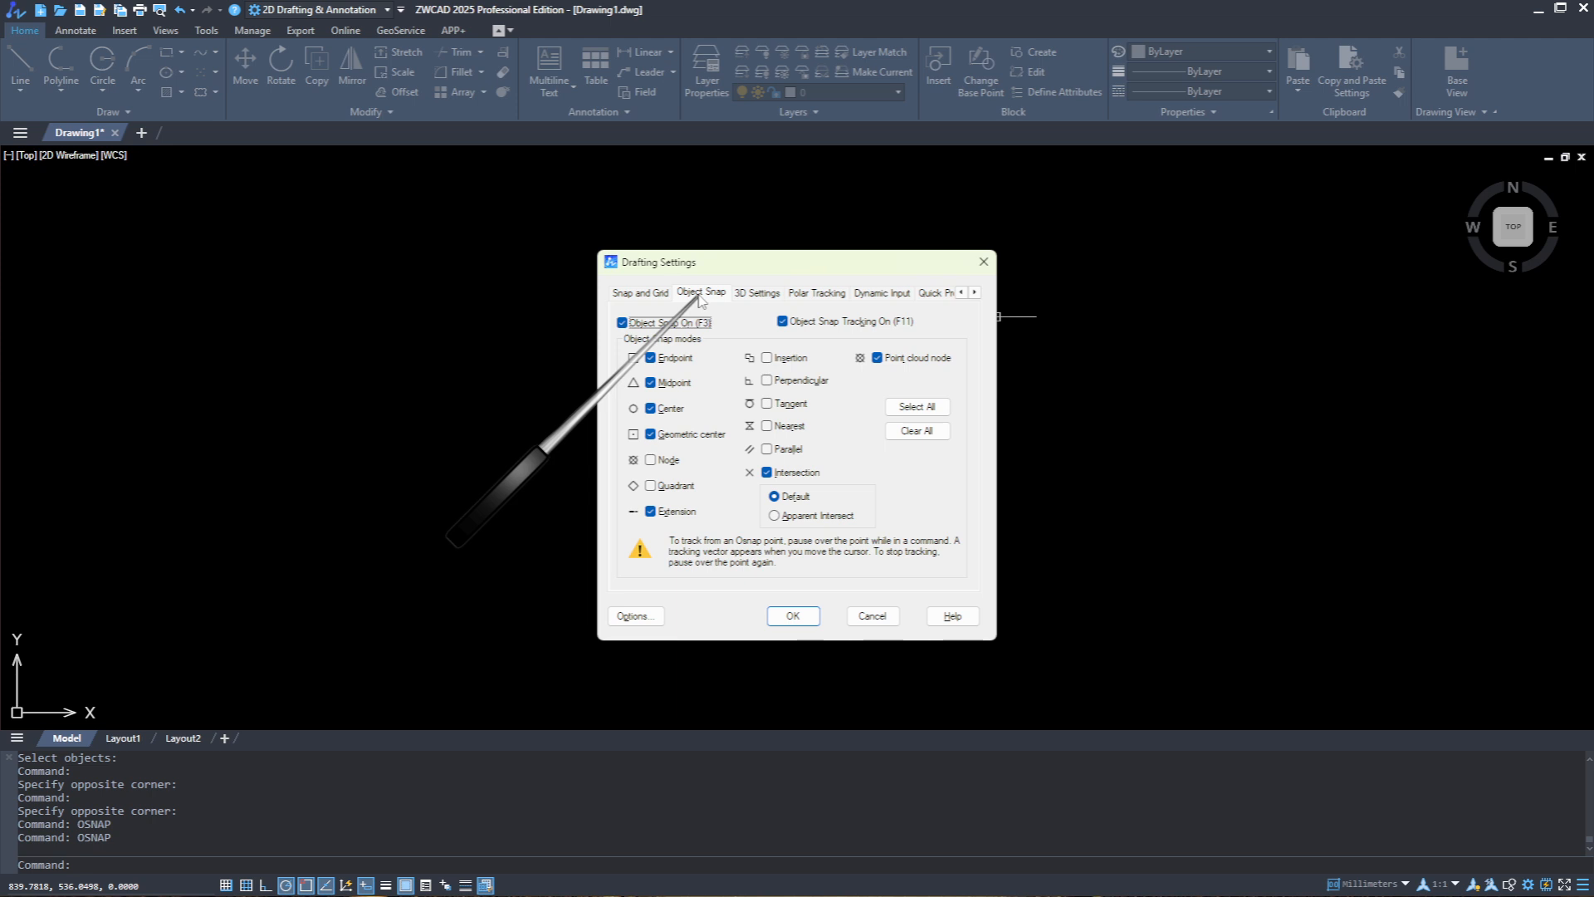
left_click(652, 359)
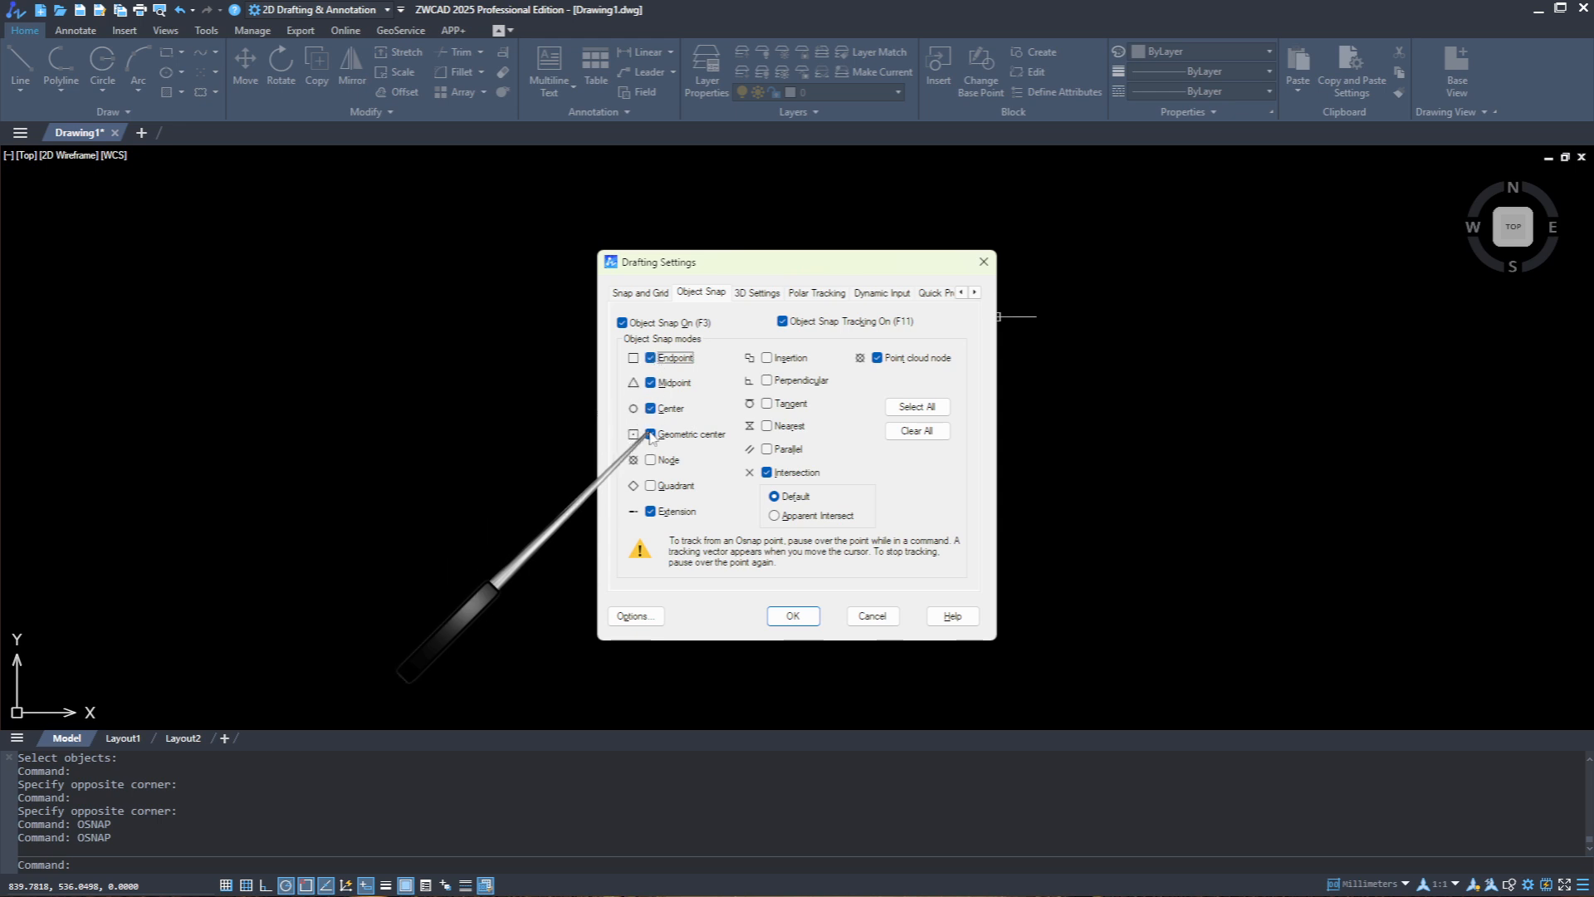
left_click(802, 617)
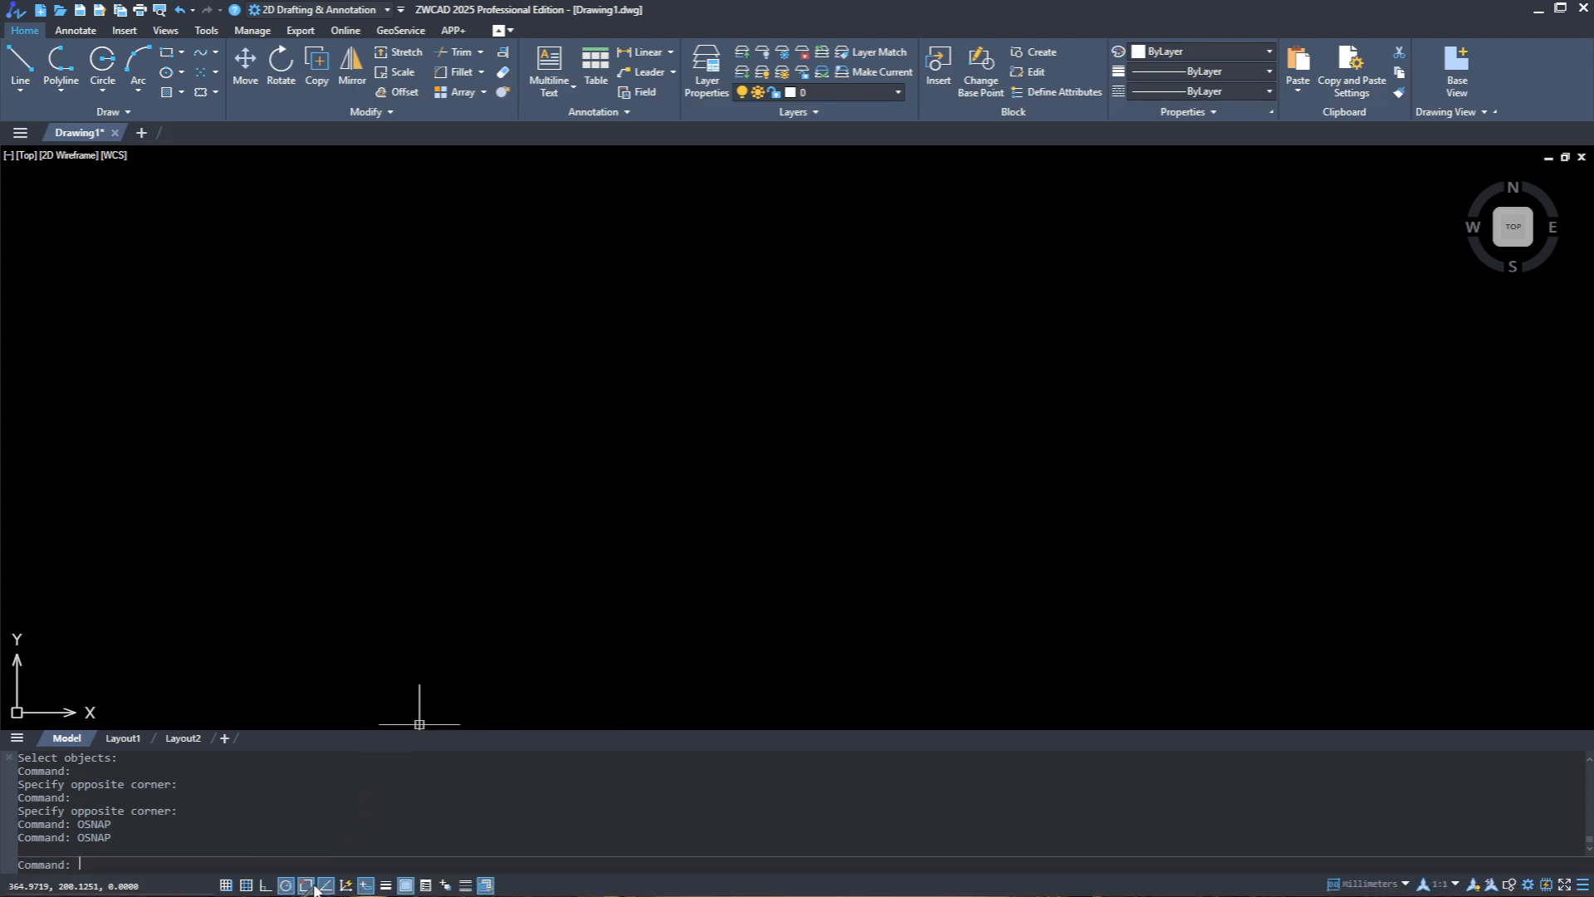
left_click(698, 257)
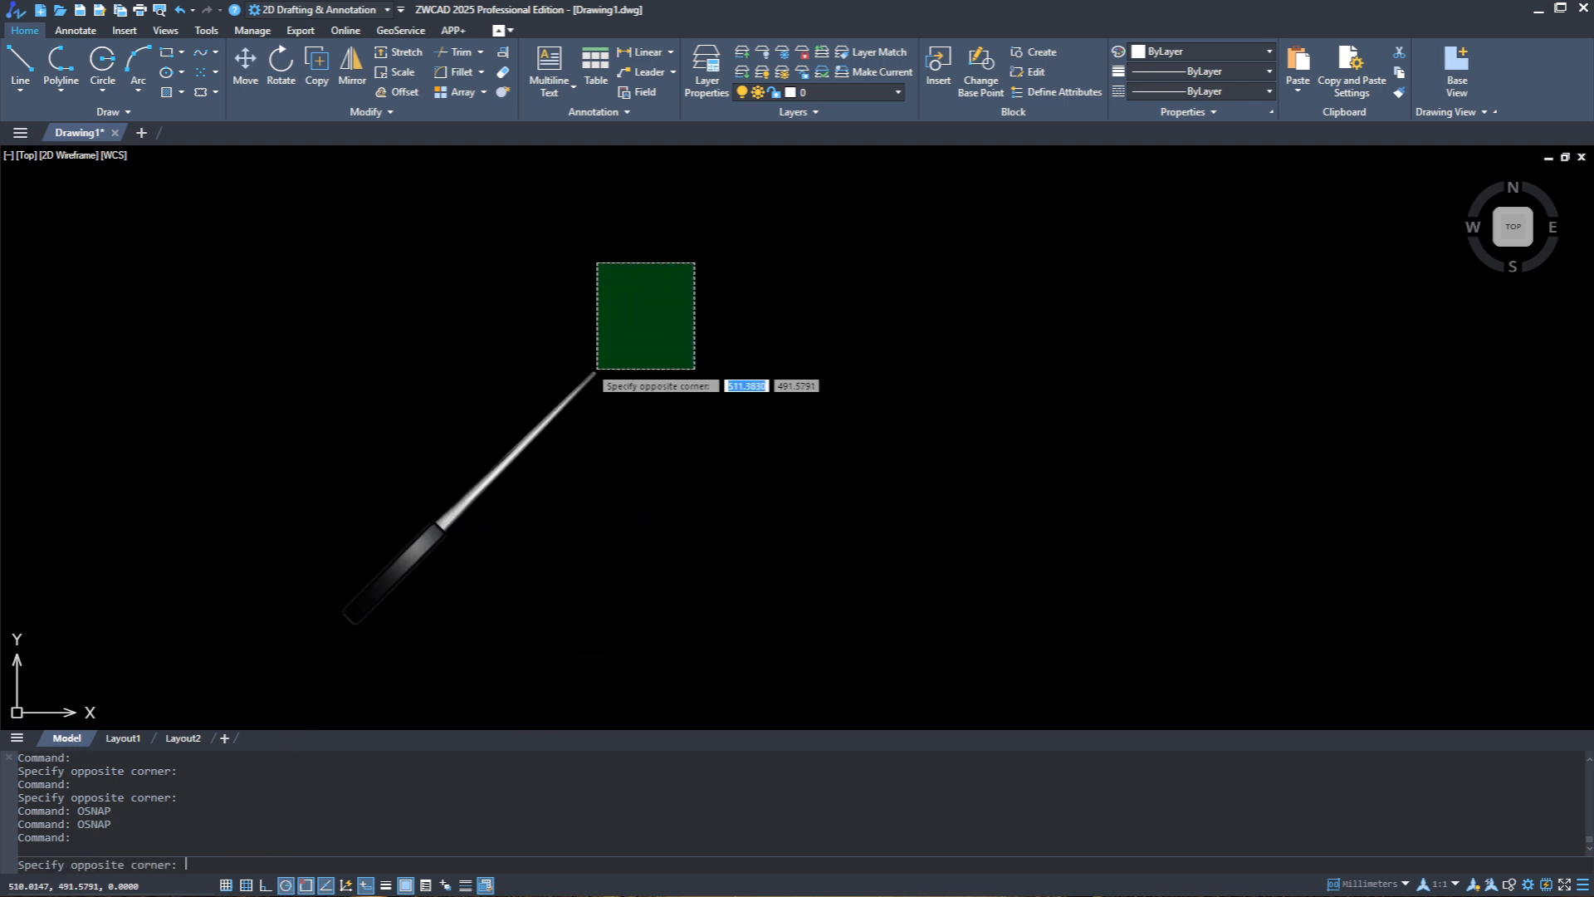
left_click(595, 372)
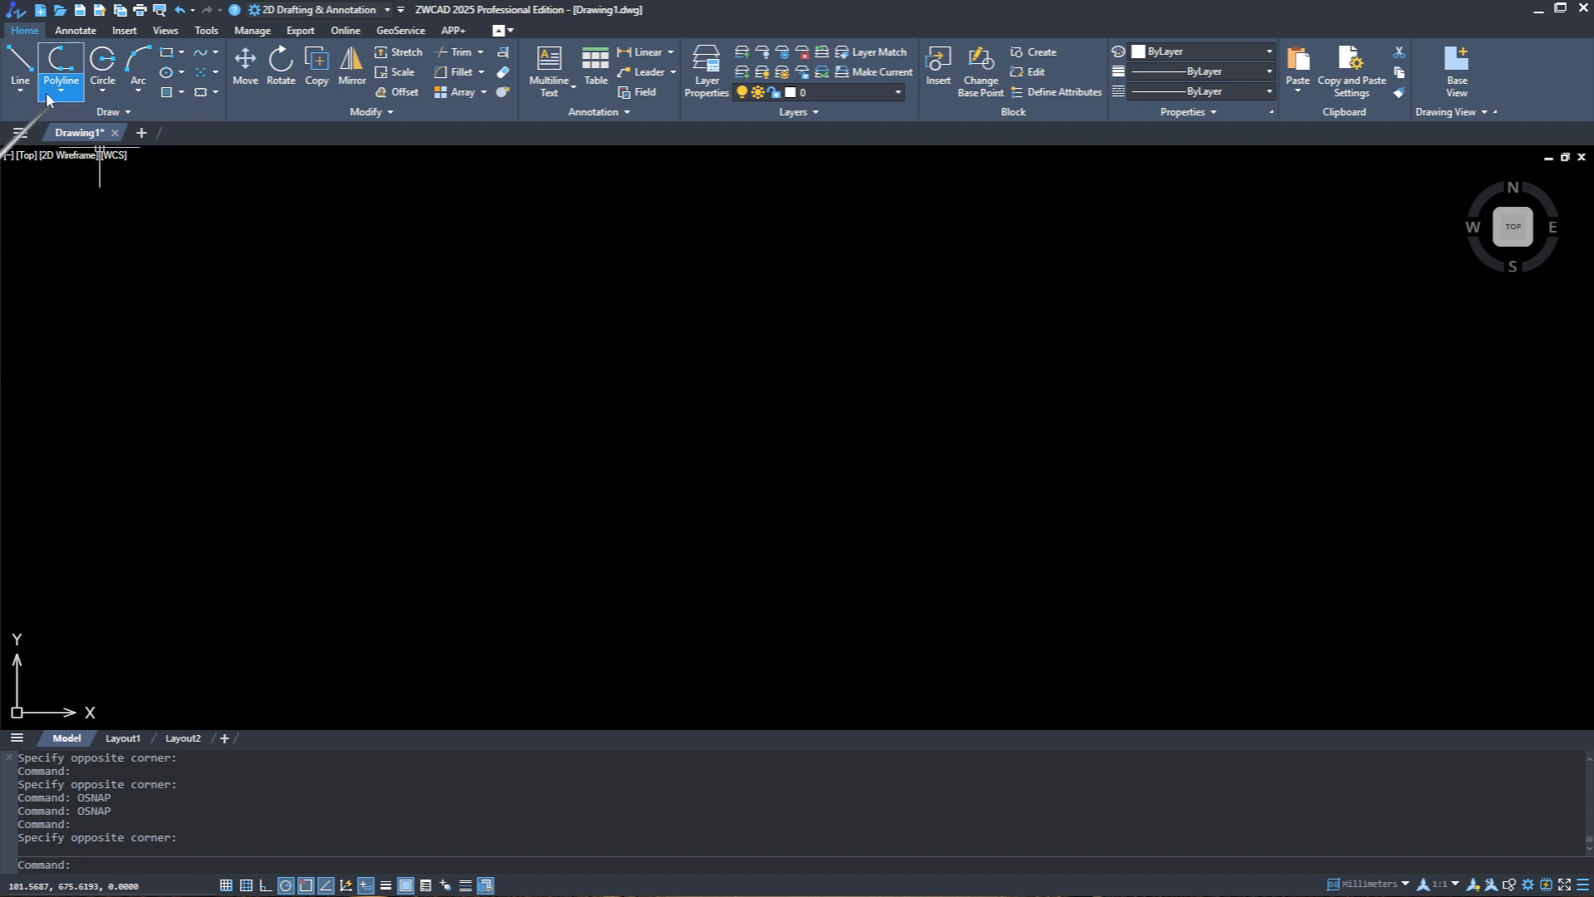
Step: Draw a single horizontal line across the middle of the empty drawing as the base line
left_click(23, 67)
left_click(398, 430)
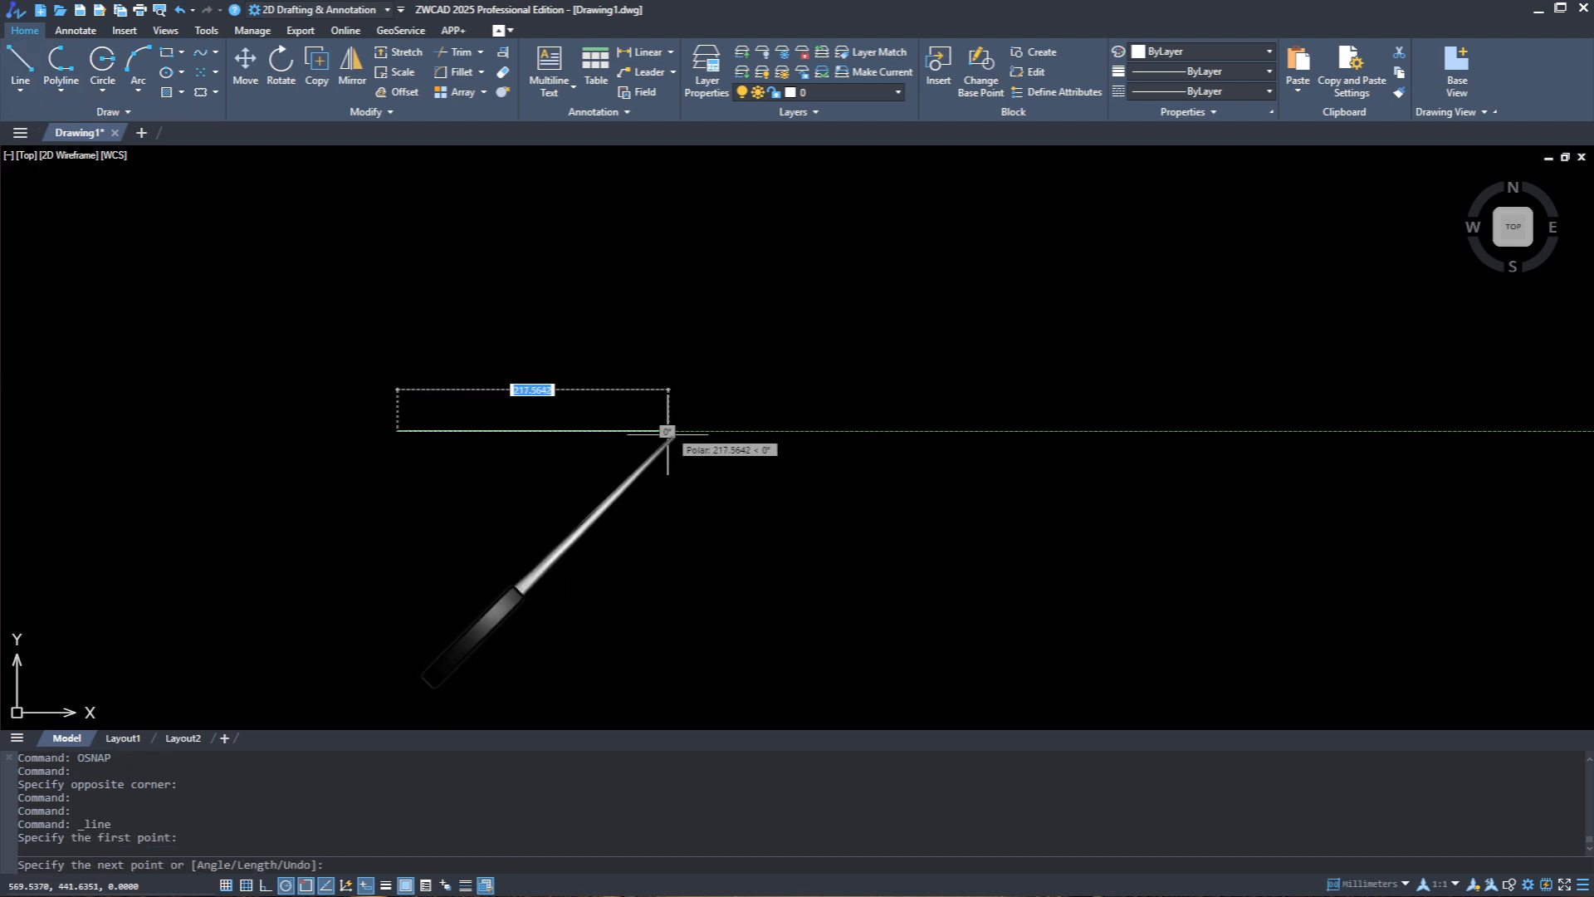
left_click(730, 431)
right_click(787, 287)
left_click(804, 297)
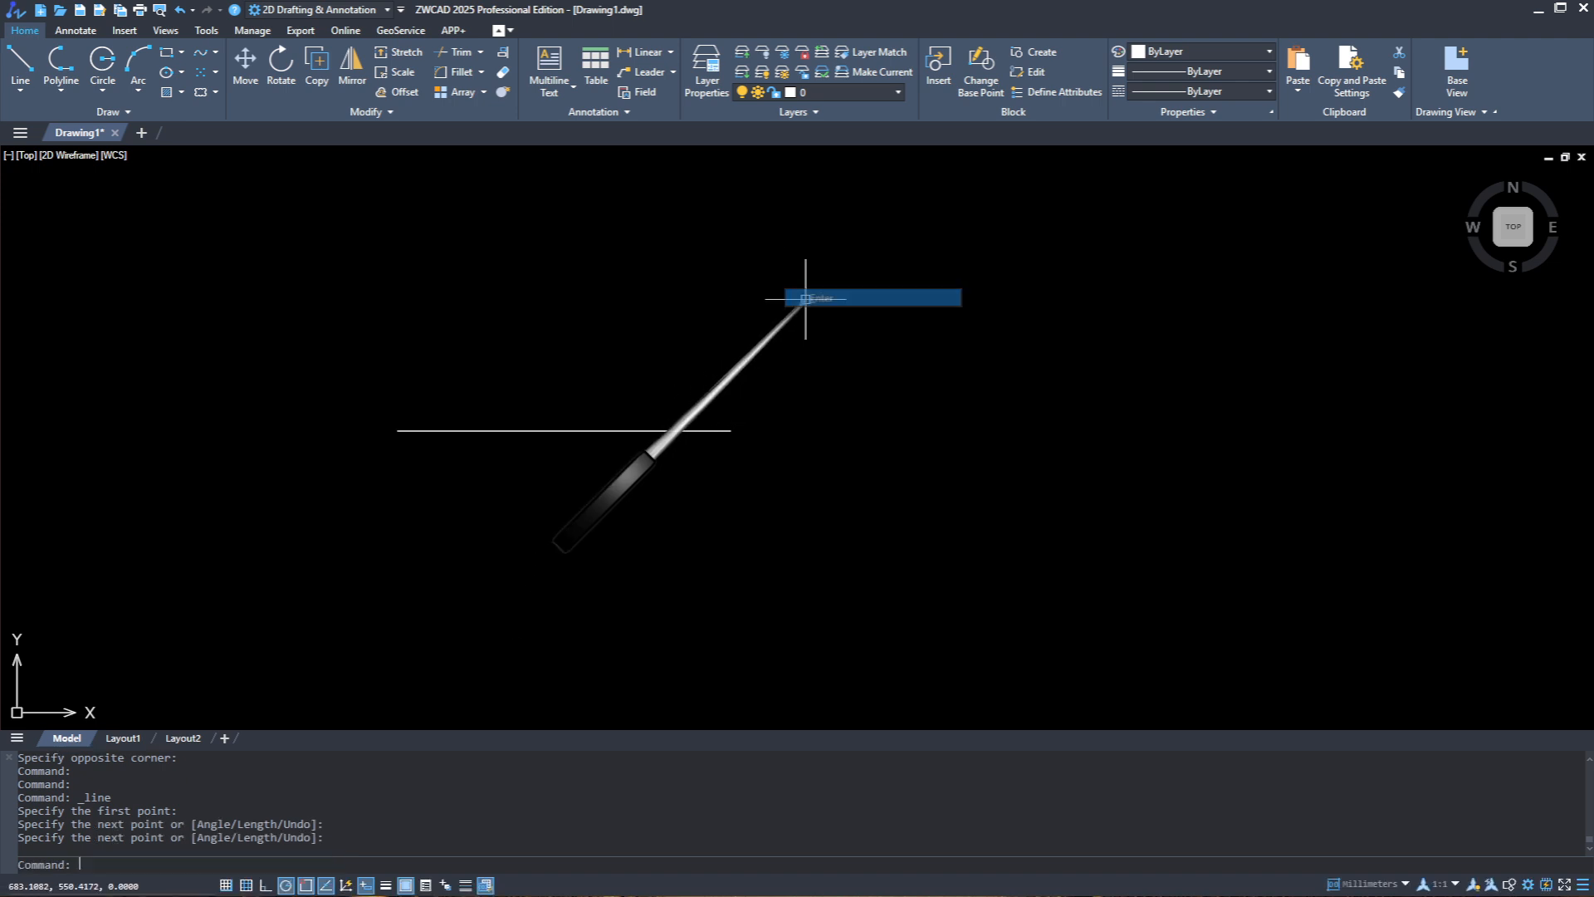
middle_click_drag(403, 319, 462, 297)
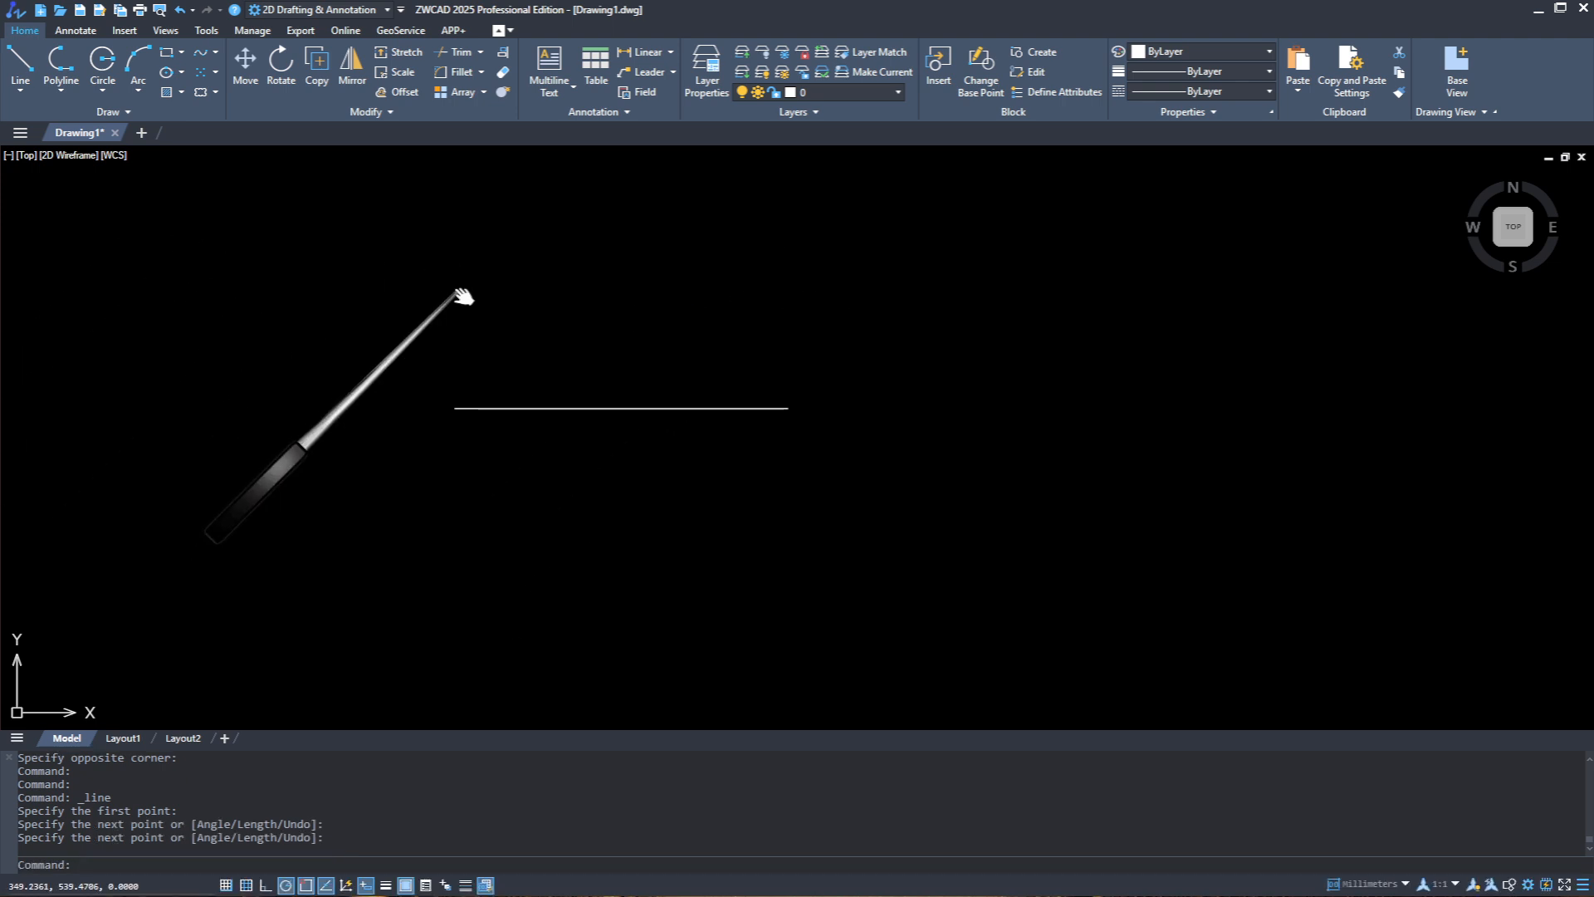
Step: Draw a vertical line straight up from the left endpoint of the horizontal base line
left_click(21, 68)
middle_click_drag(78, 347, 83, 438)
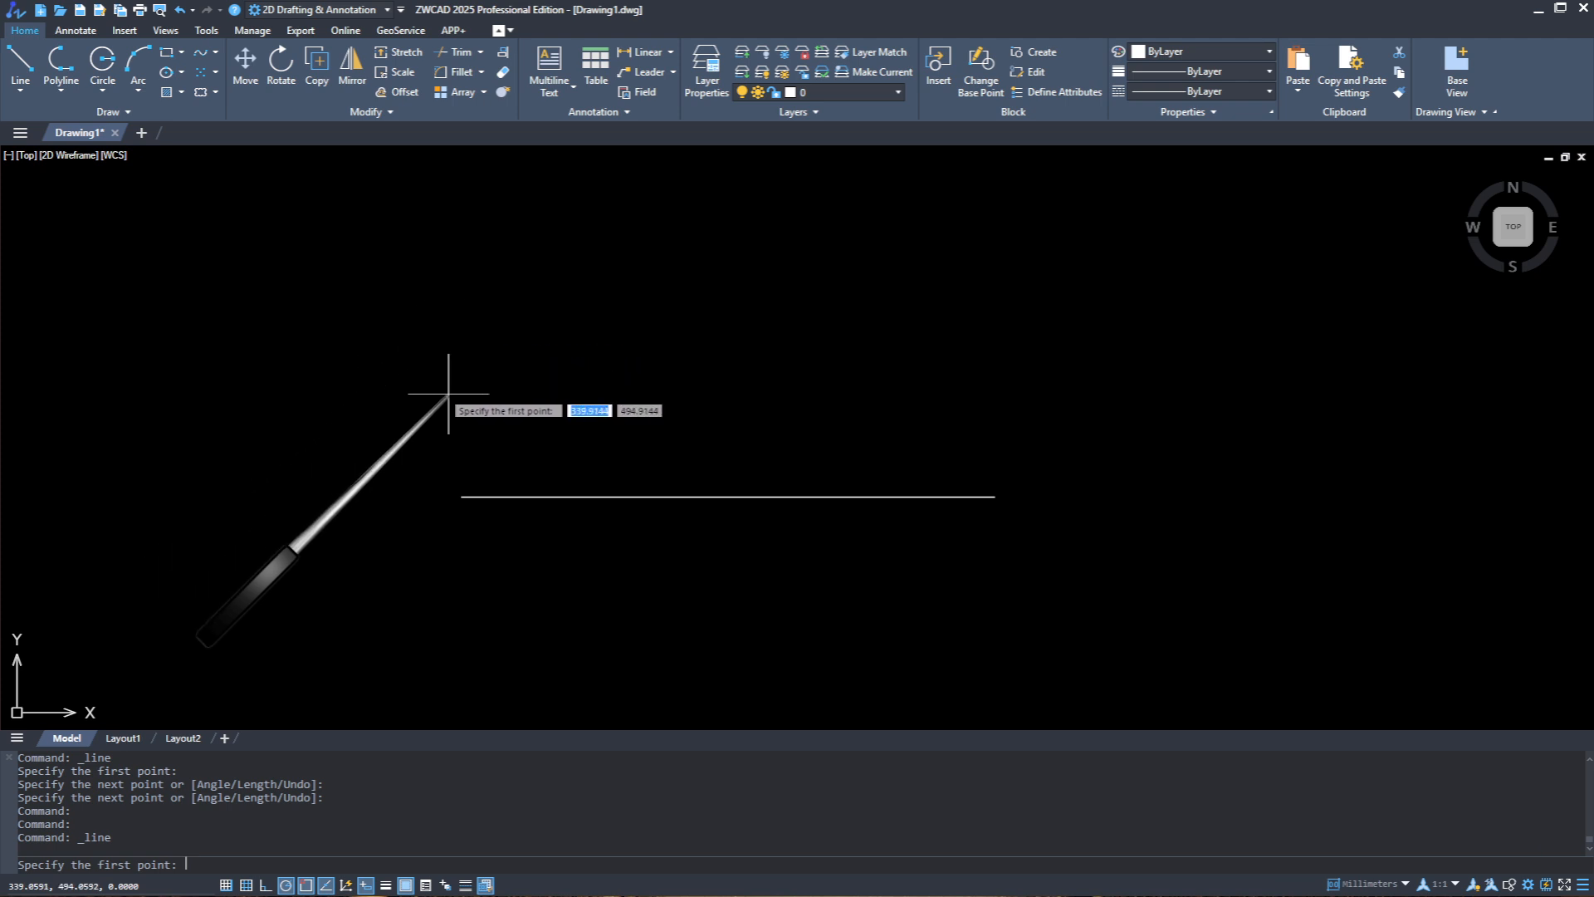
left_click(462, 498)
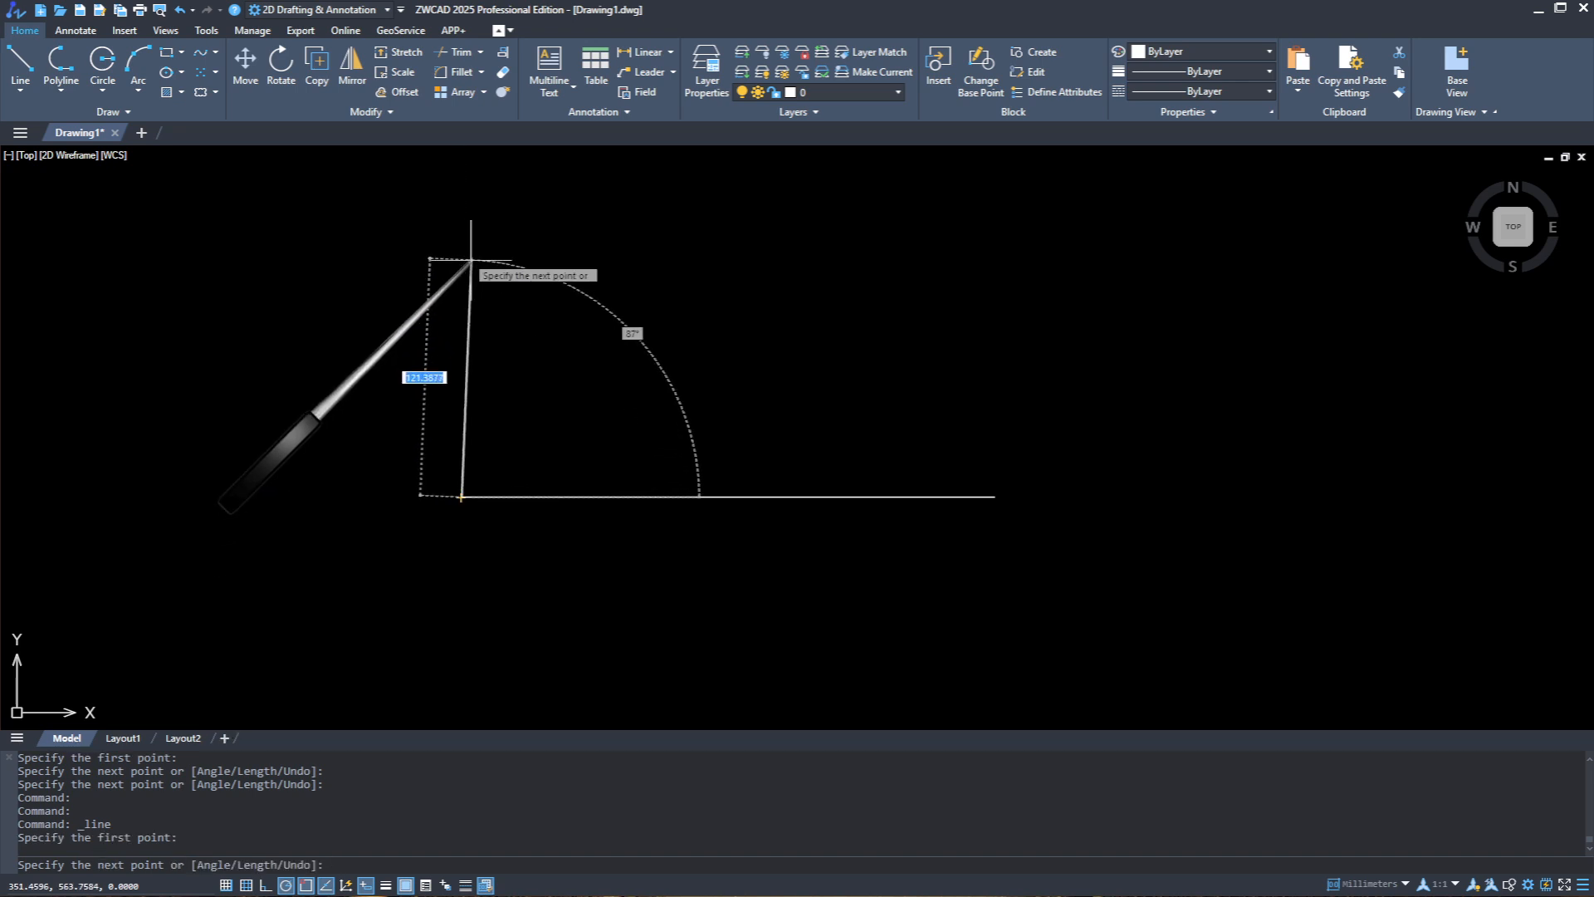
left_click(462, 253)
key("Return")
Step: Draw a horizontal line to the right from the upper endpoint of the left vertical line, shorter than the base line
left_click(7, 66)
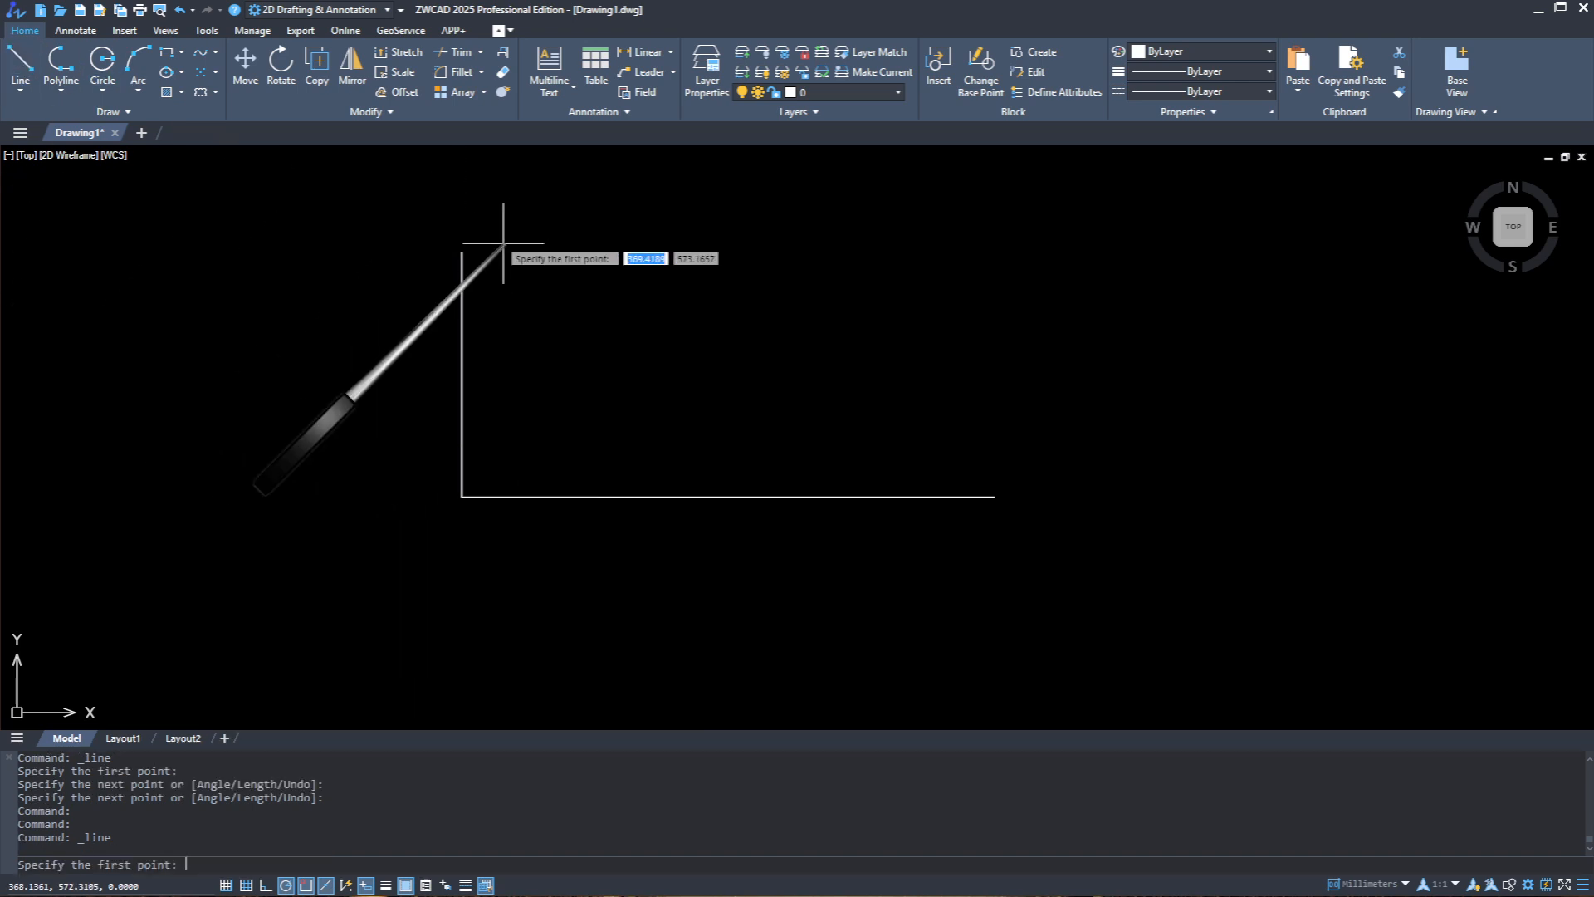
left_click(461, 253)
left_click(689, 252)
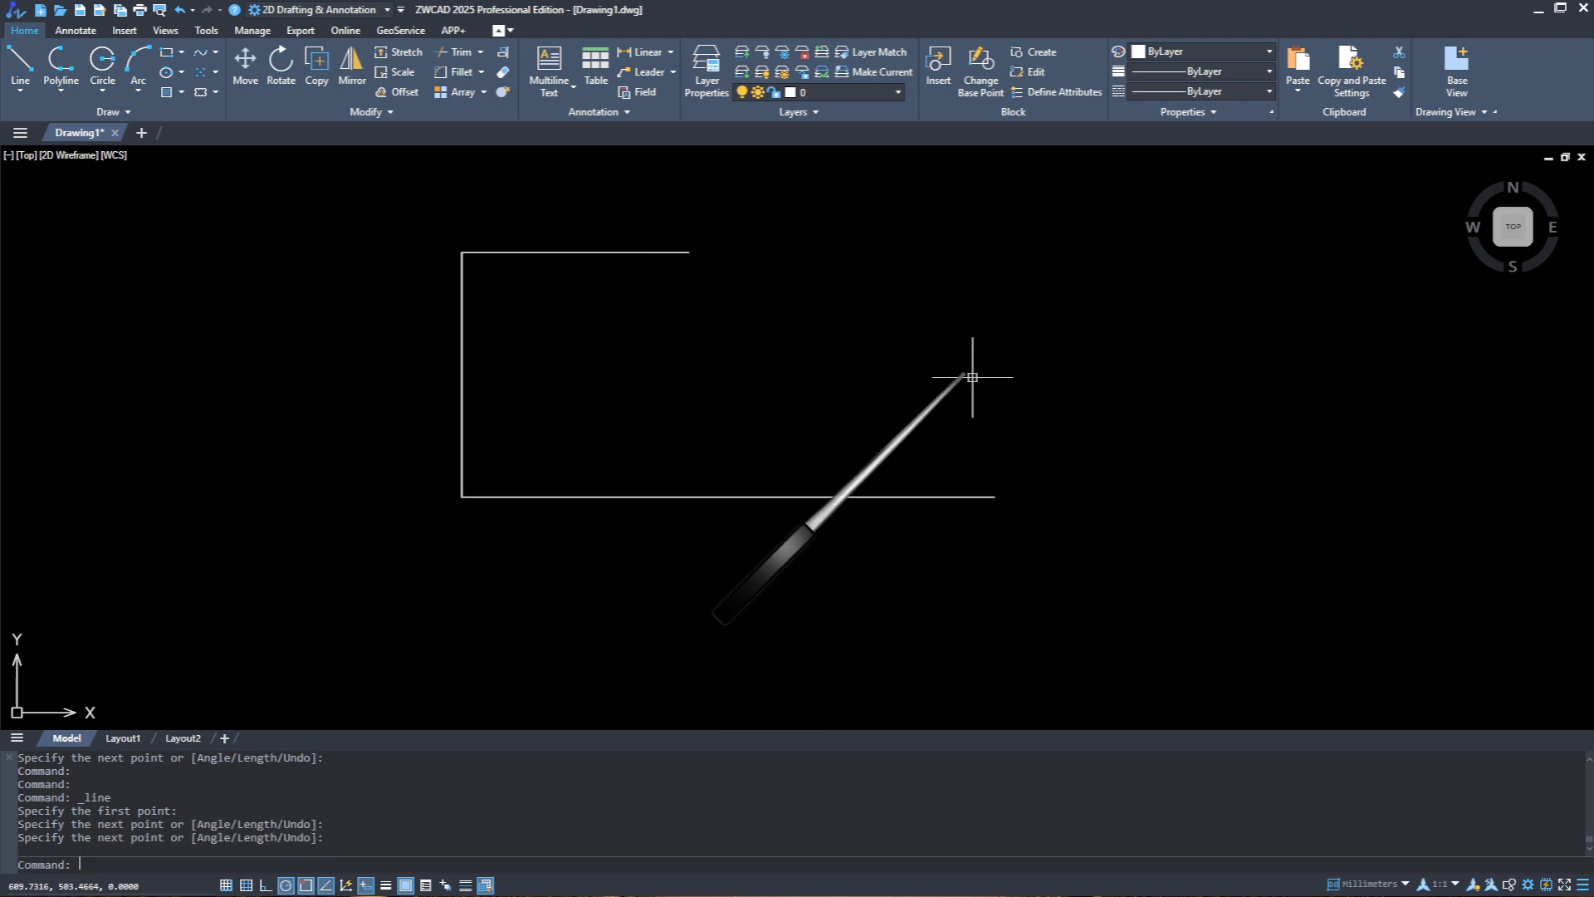
key("Return")
Step: Draw a vertical line up from the base line's right endpoint, ending lower than the left vertical line
key("Return")
left_click(995, 497)
left_click(994, 334)
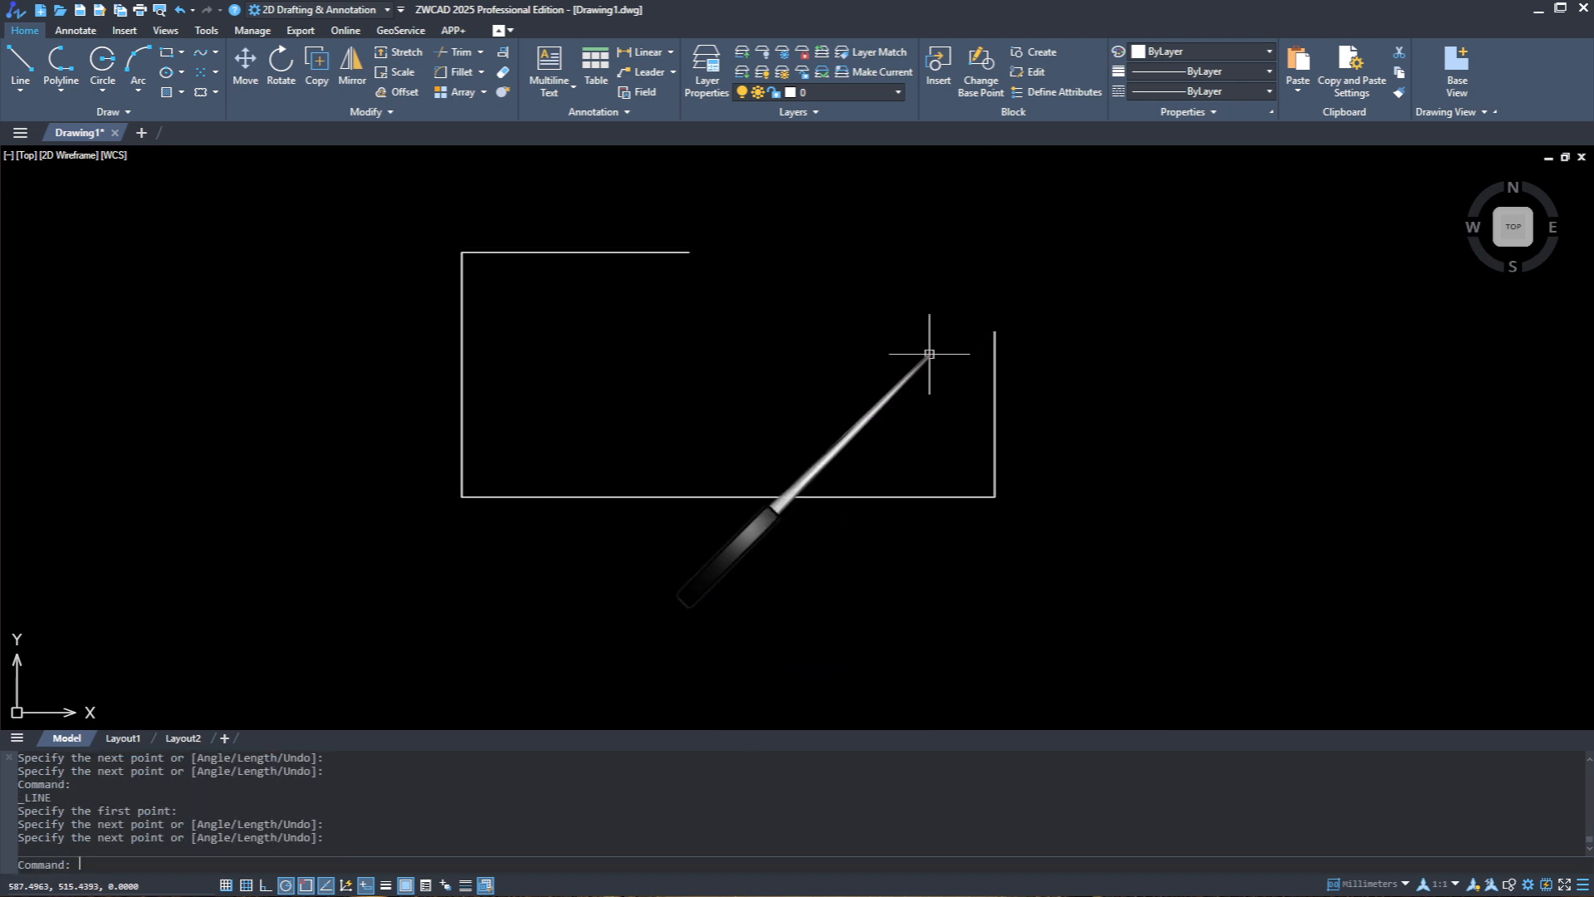
key("Return")
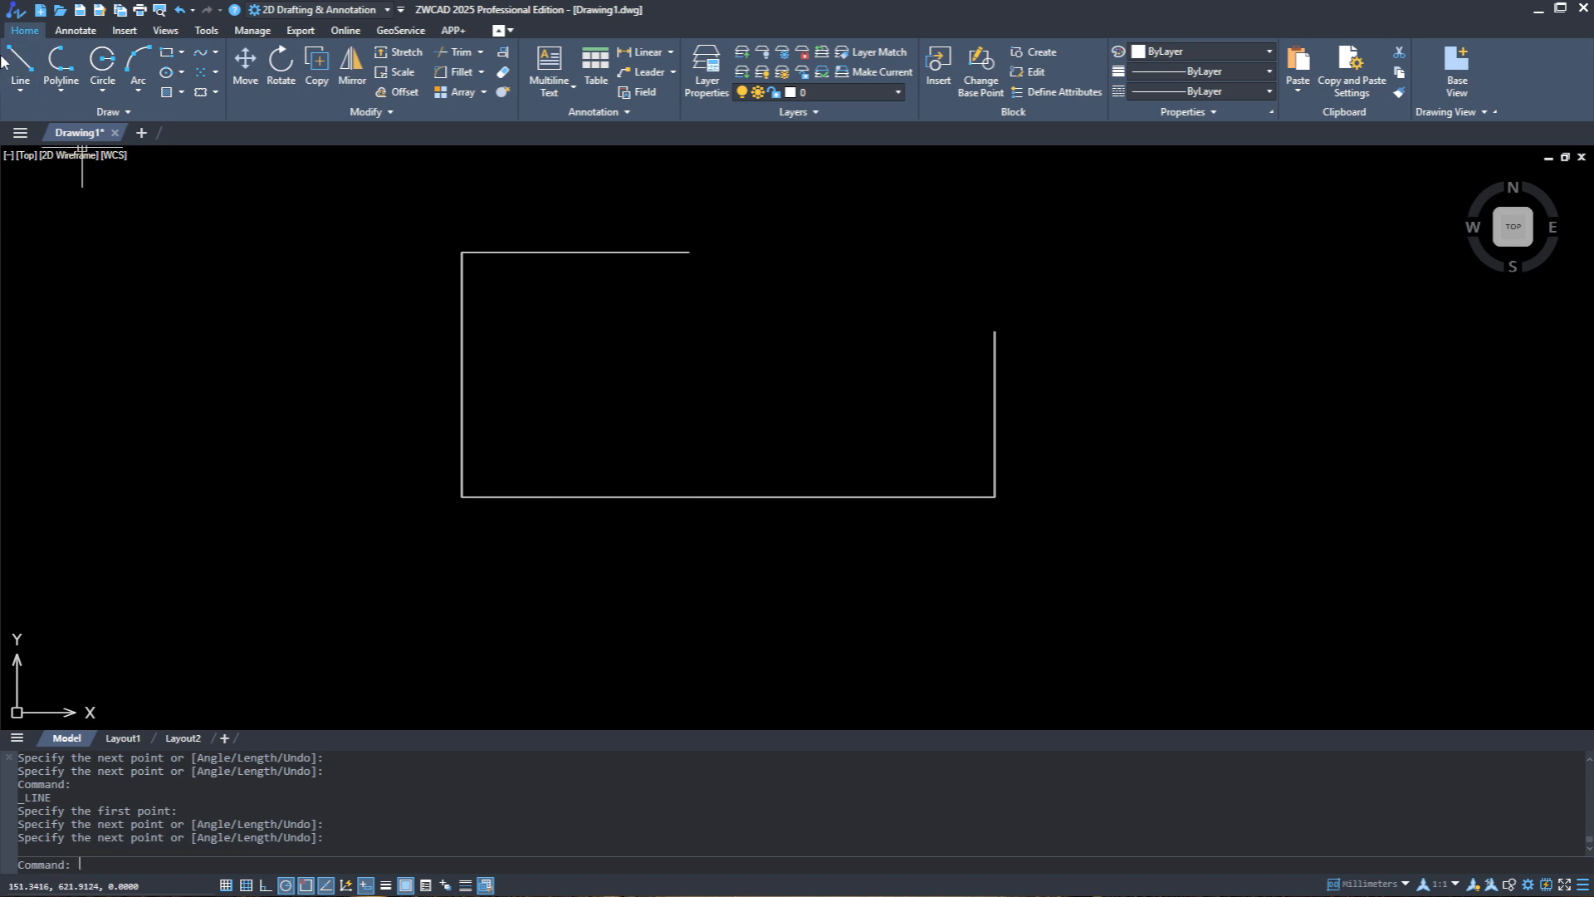
Step: Draw a short line slanting down-left from the upper line's right endpoint, and a horizontal line to the right from its lower end
left_click(688, 252)
left_click(674, 323)
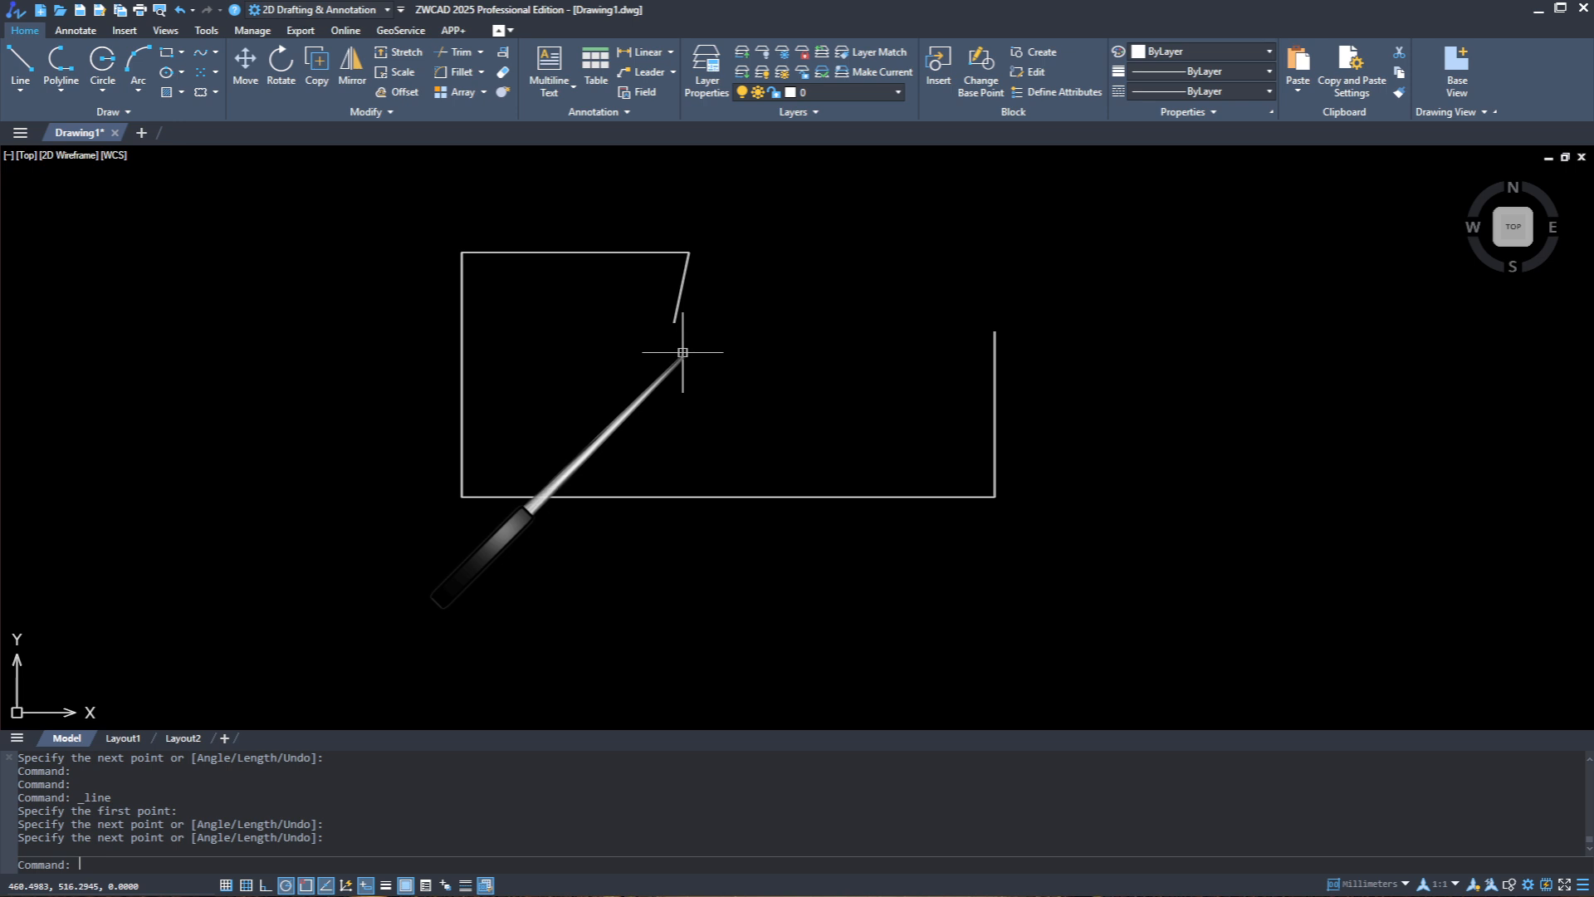
key("Return")
key("Return")
left_click(674, 323)
left_click(789, 323)
key("Return")
Step: Draw a short vertical line down from the right endpoint of the small horizontal step line
key("Return")
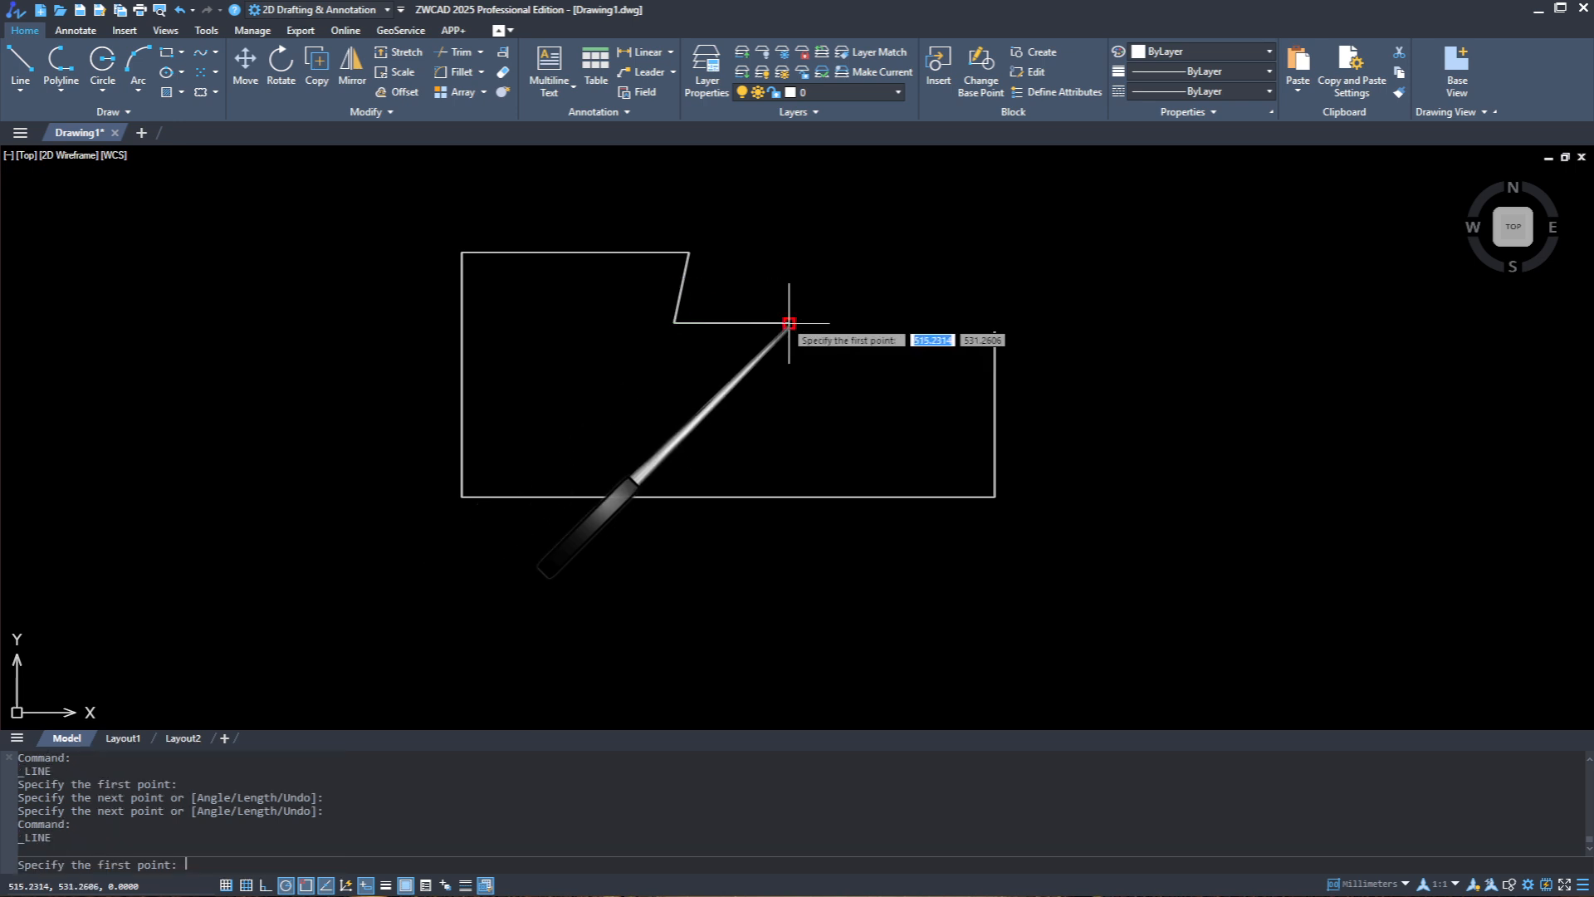
left_click(789, 323)
left_click(789, 386)
key("Return")
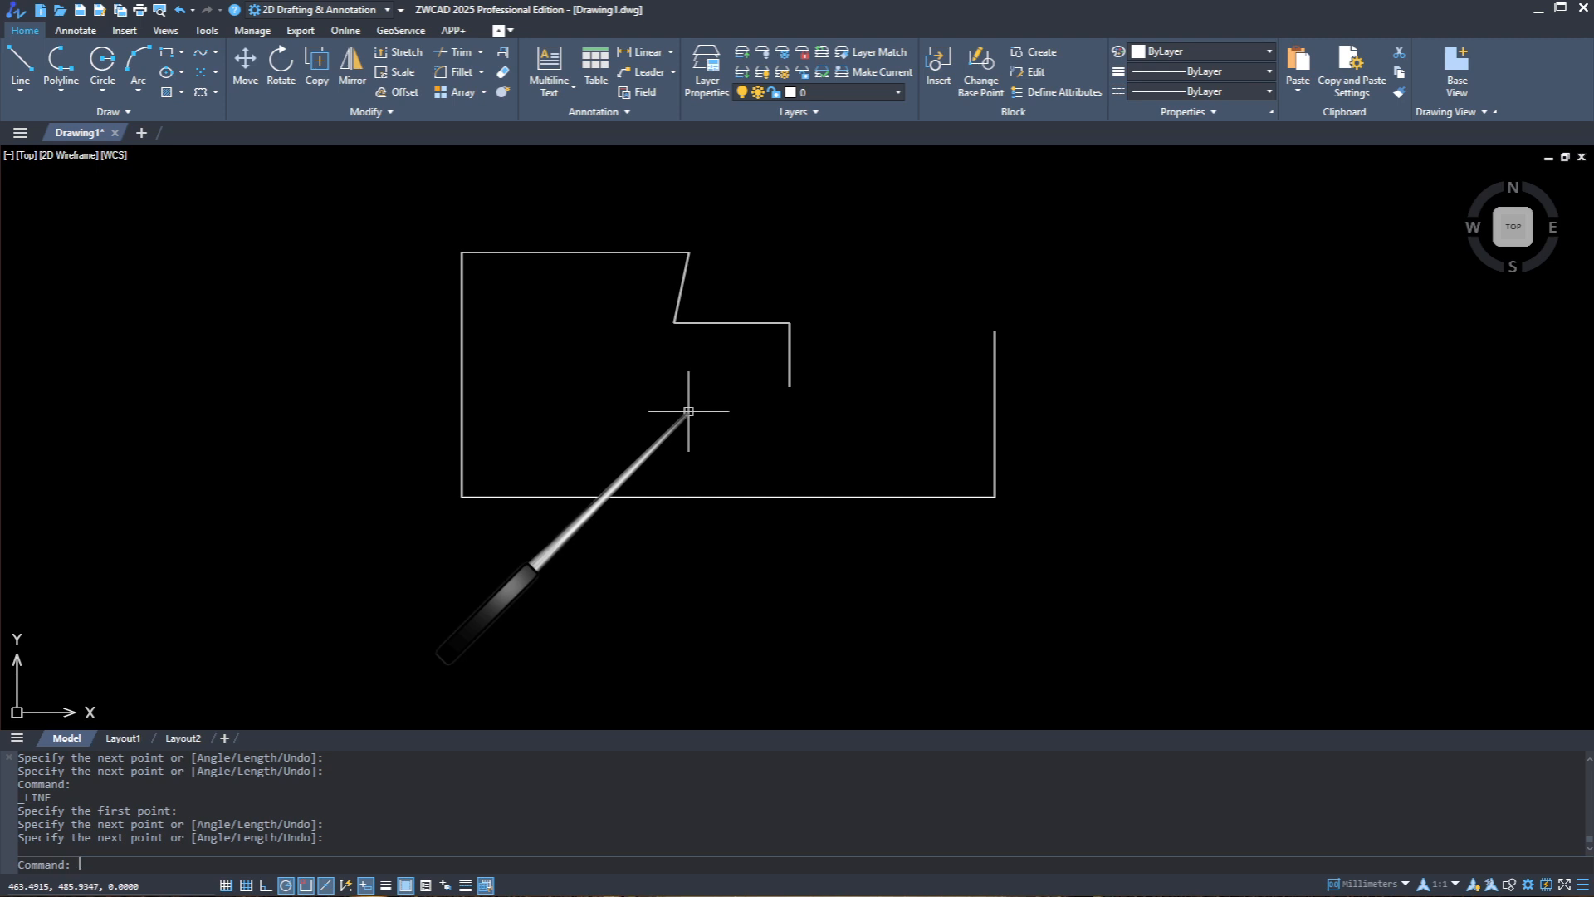
Step: Check the Midpoint mode in the object snap settings and close the dialog
type("os")
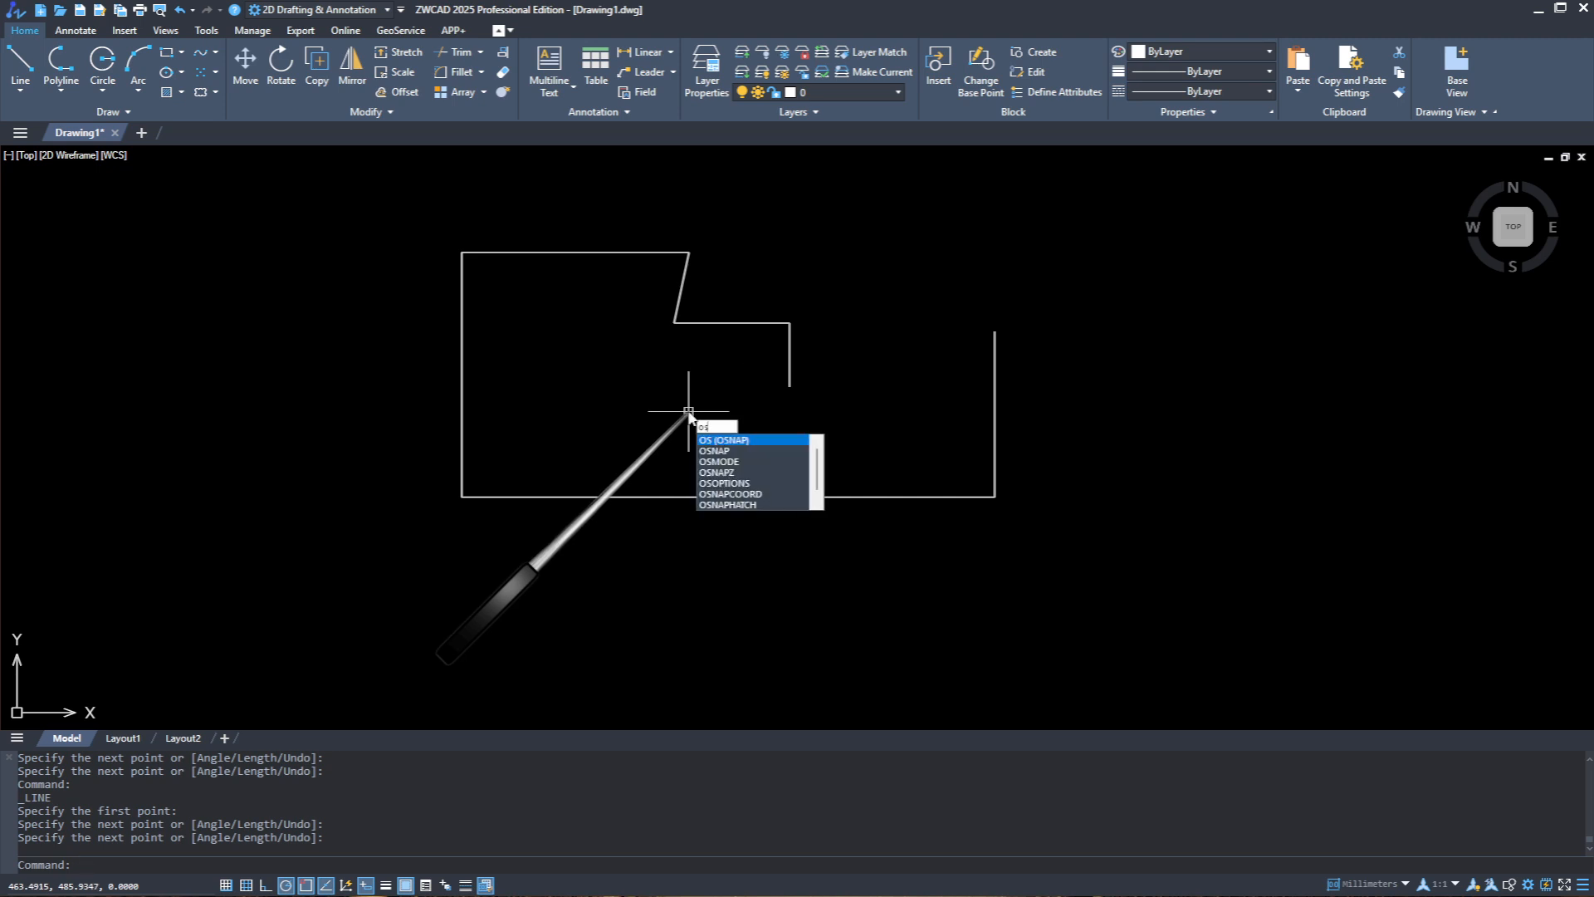
key("Return")
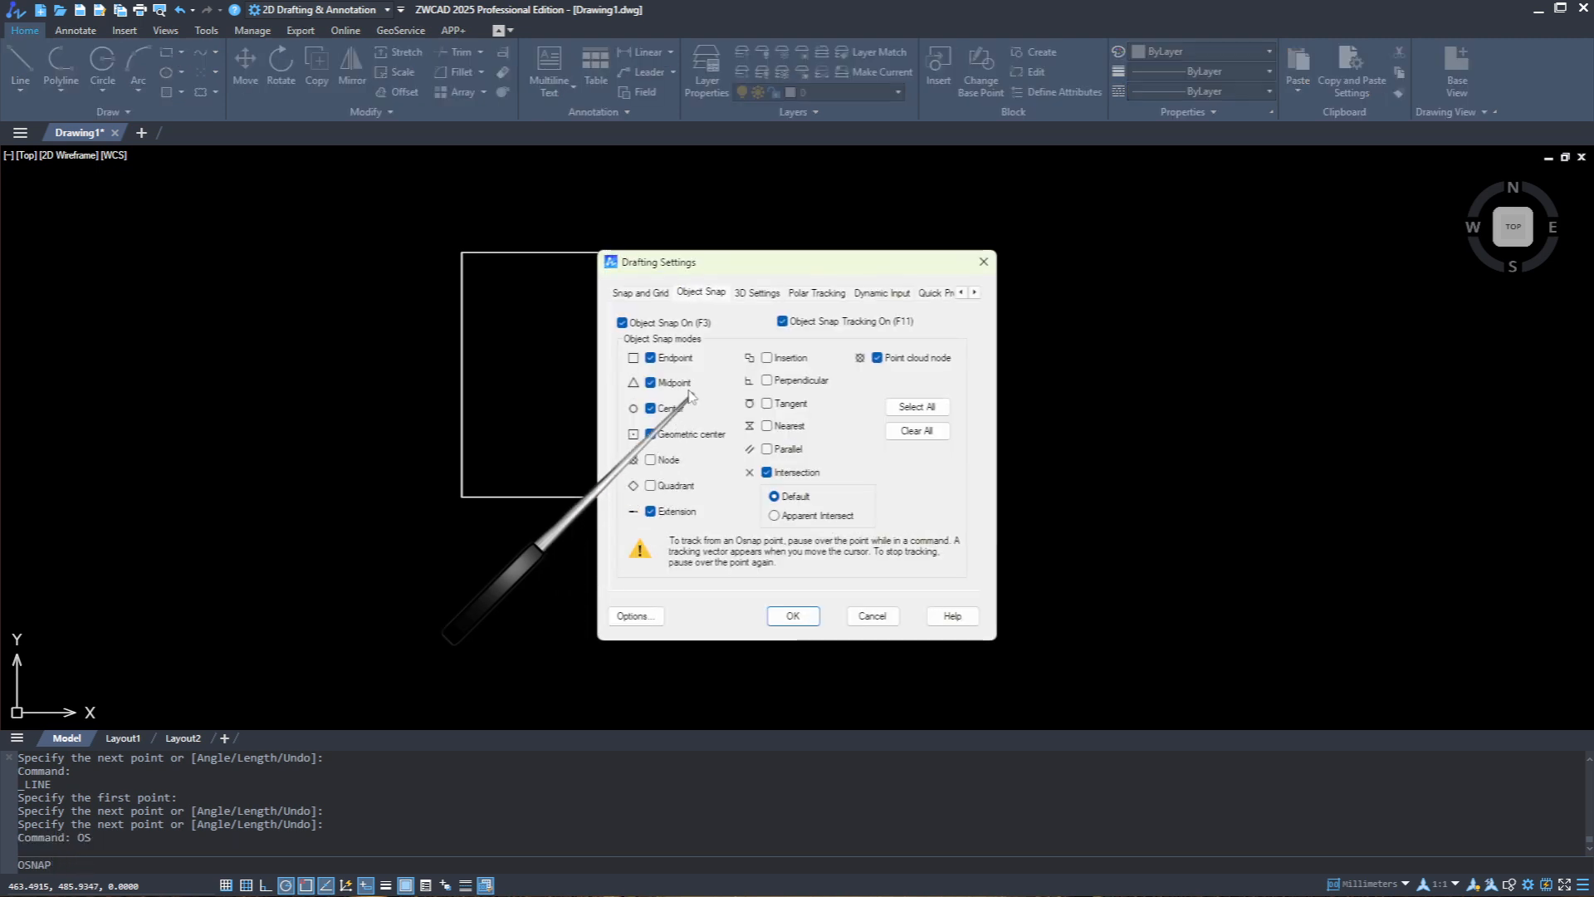
left_click(984, 261)
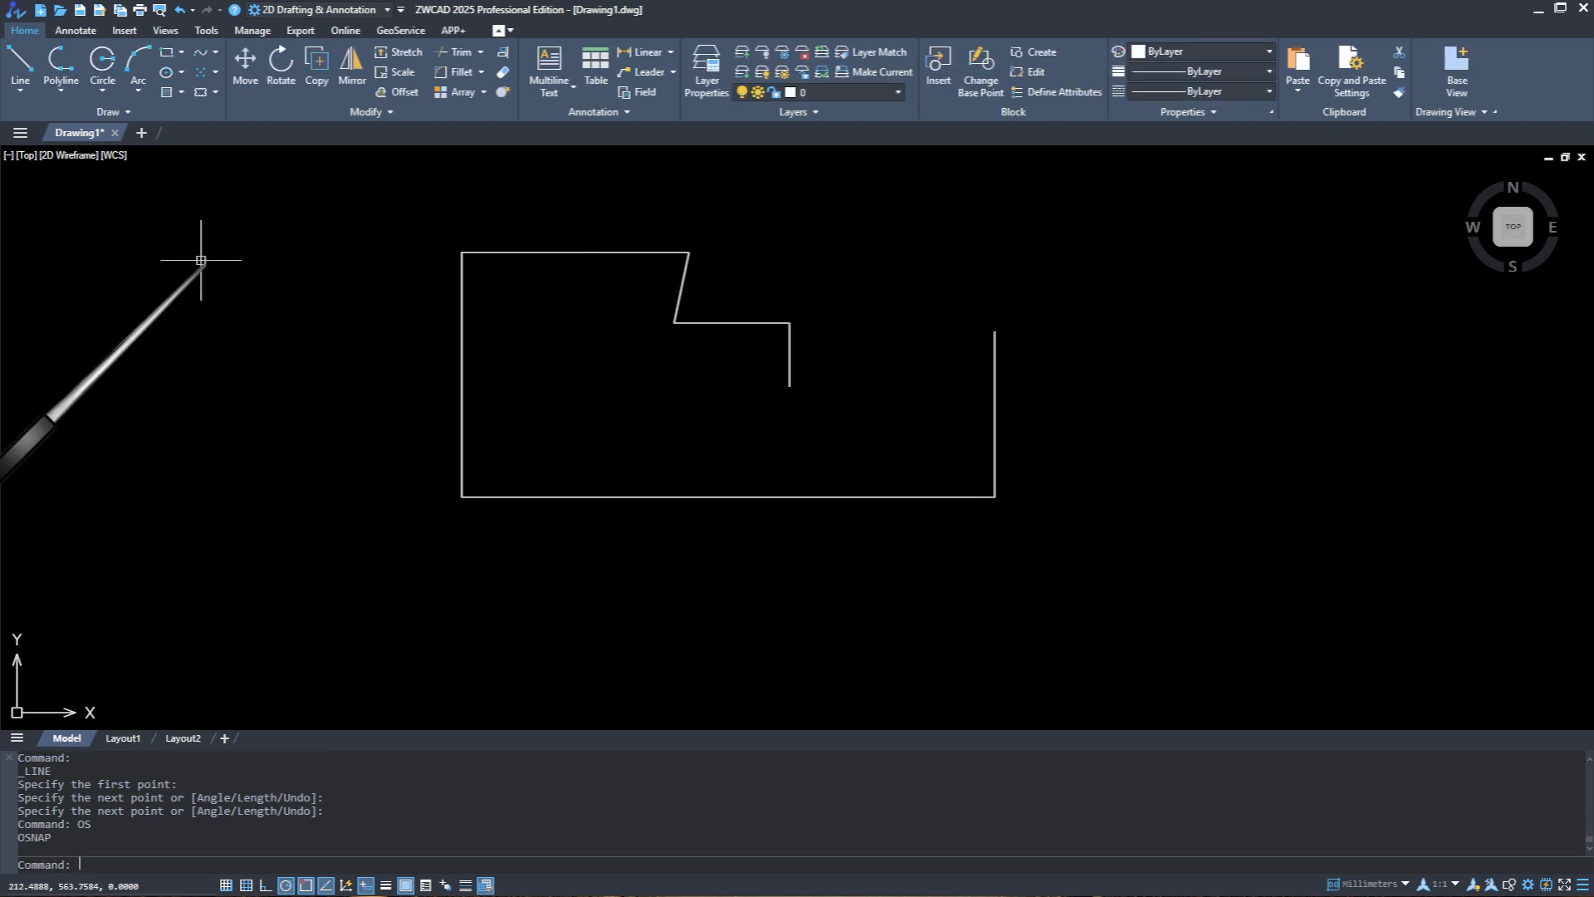
Step: Draw a vertical line down from the upper horizontal line's midpoint and a short horizontal line rightward from the left vertical line's midpoint
left_click(30, 79)
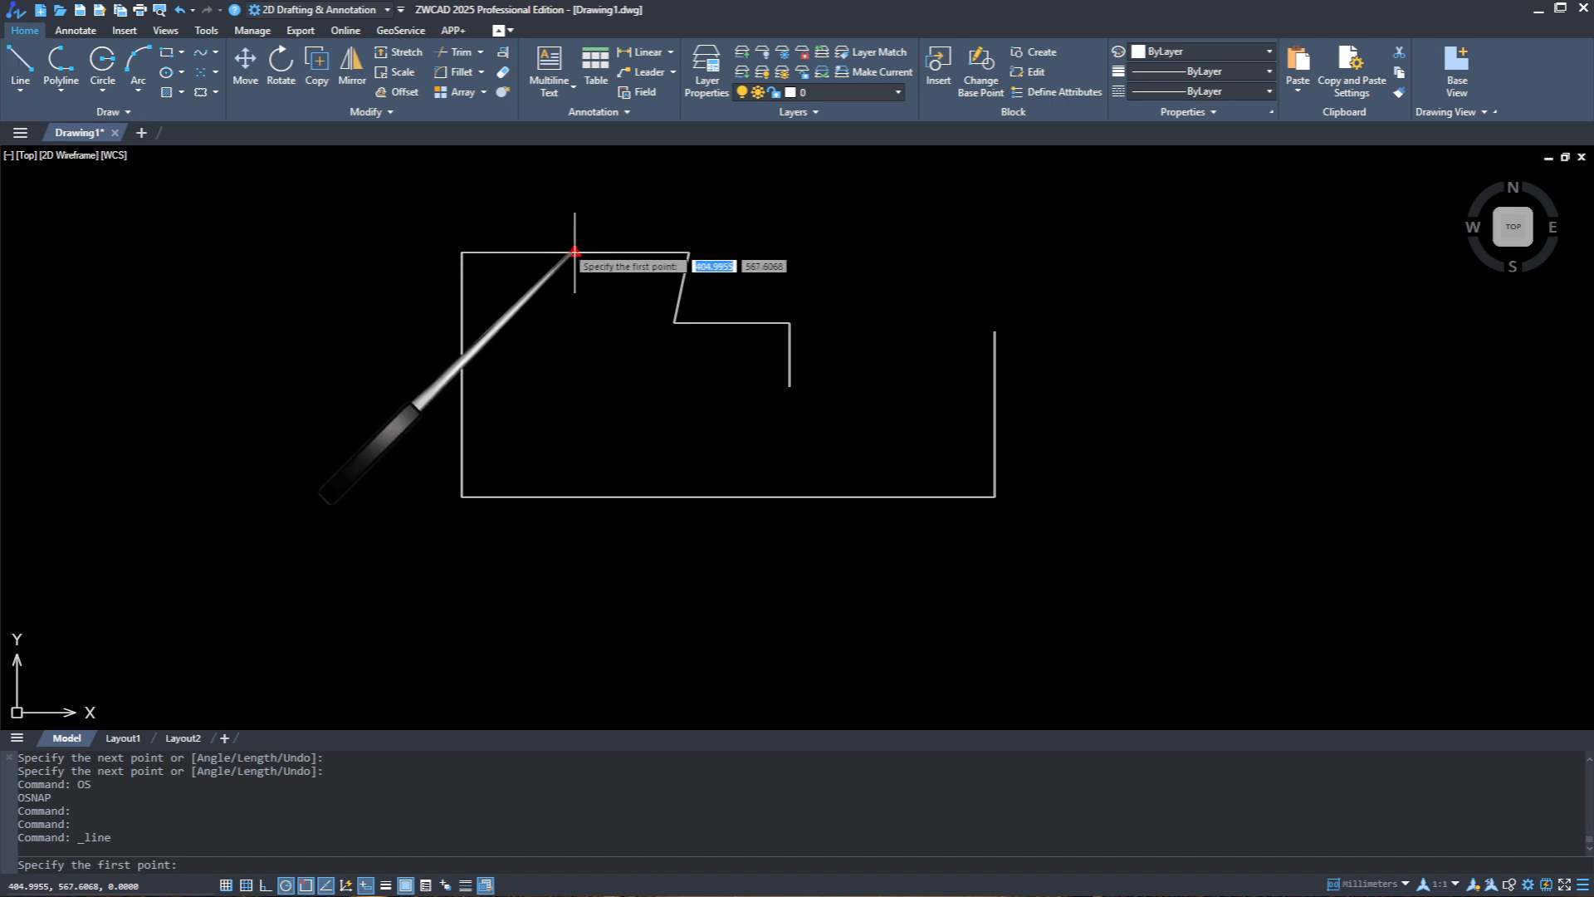
left_click(575, 251)
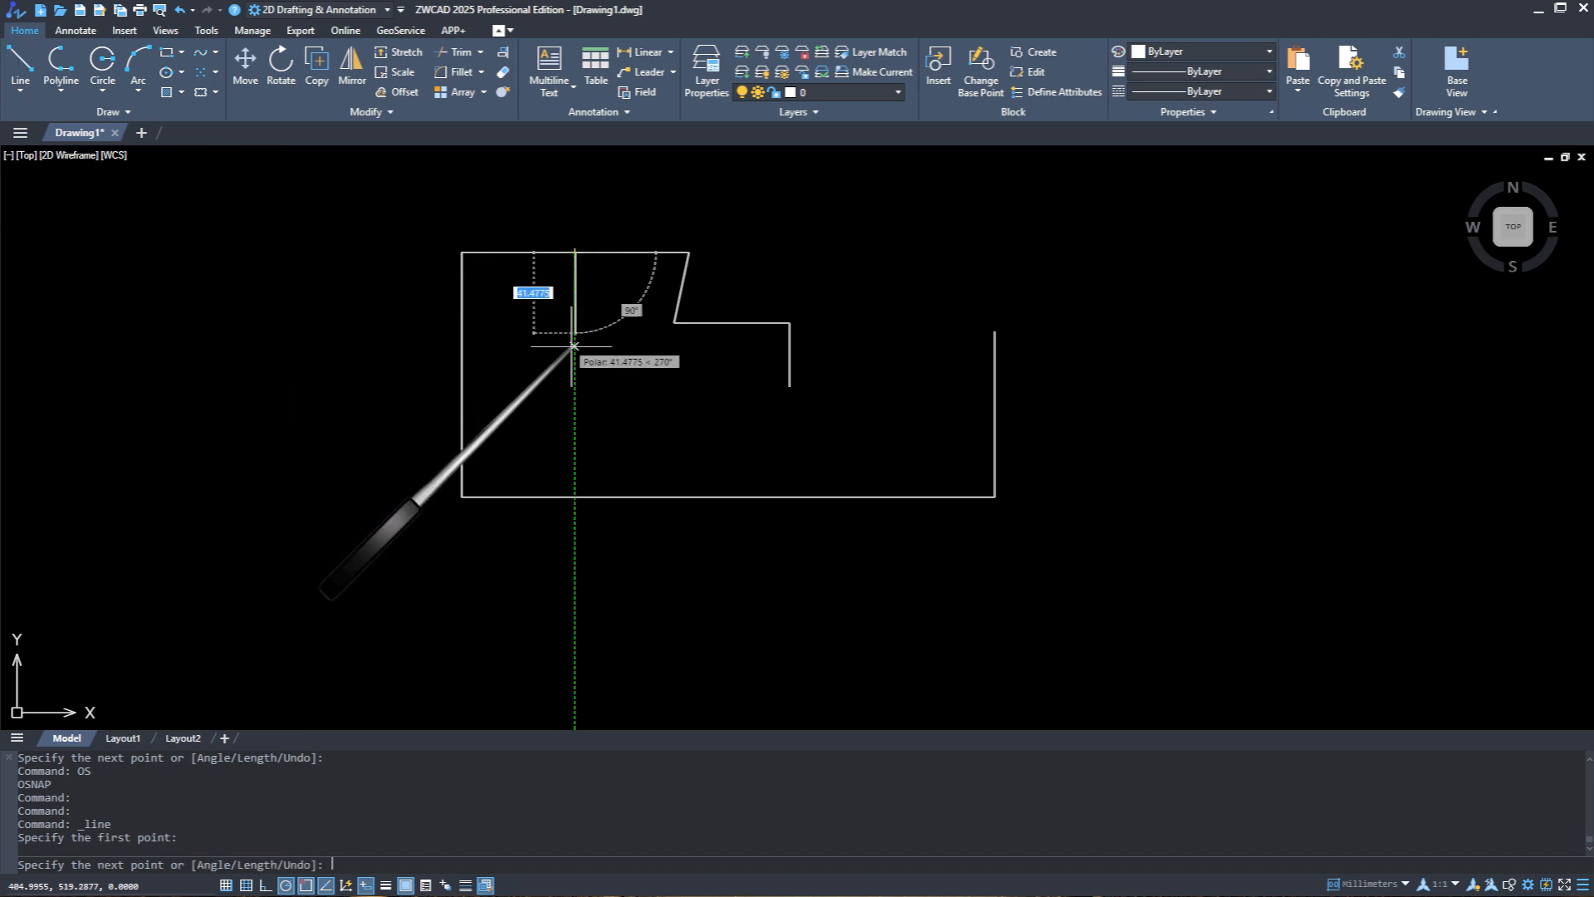
left_click(574, 403)
key("Return")
key("Return")
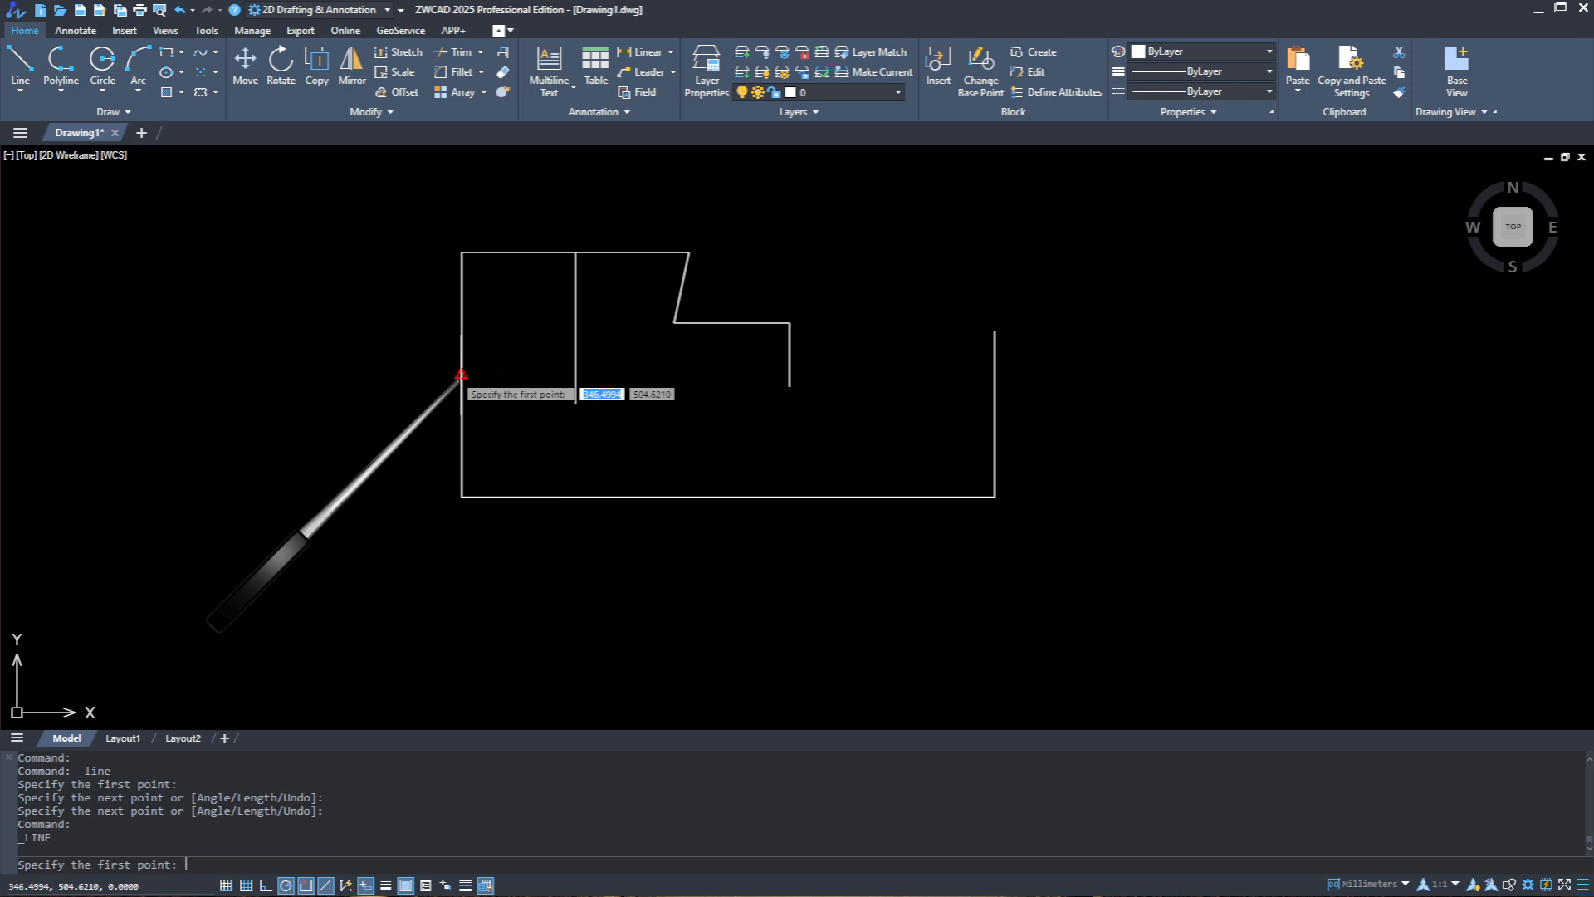
left_click(461, 376)
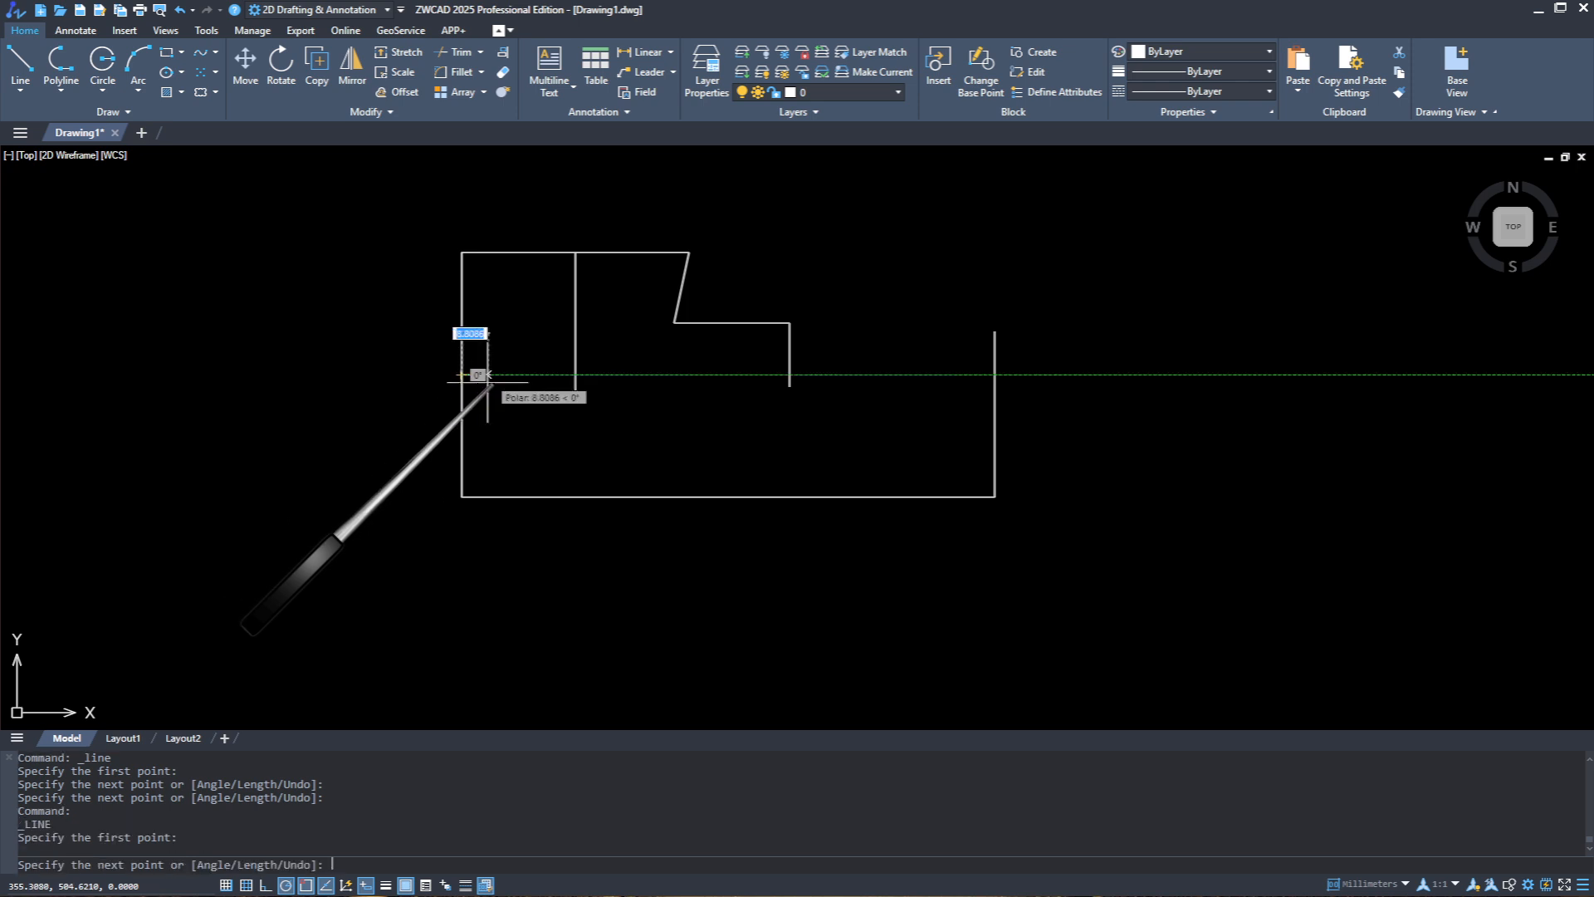
left_click(540, 374)
key("Return")
Step: Draw a vertical line straight down from the midpoint of the horizontal base line
key("Return")
left_click(729, 497)
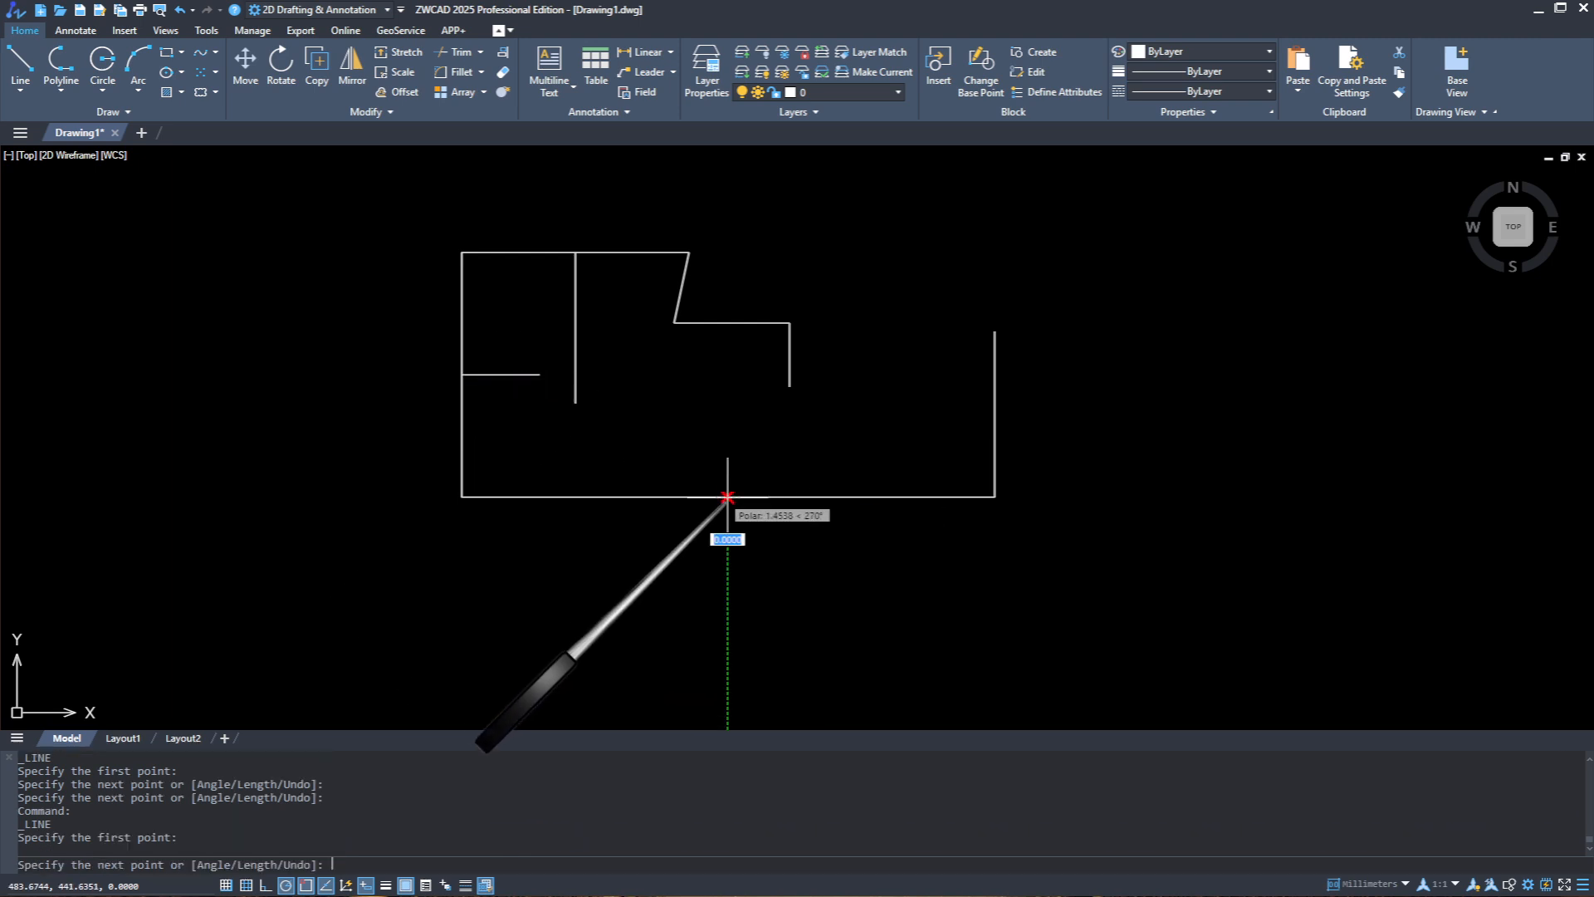
left_click(728, 589)
key("Return")
Step: Draw a horizontal line rightward from the midpoint of the right vertical line, and a vertical line down from the new line's midpoint
key("Return")
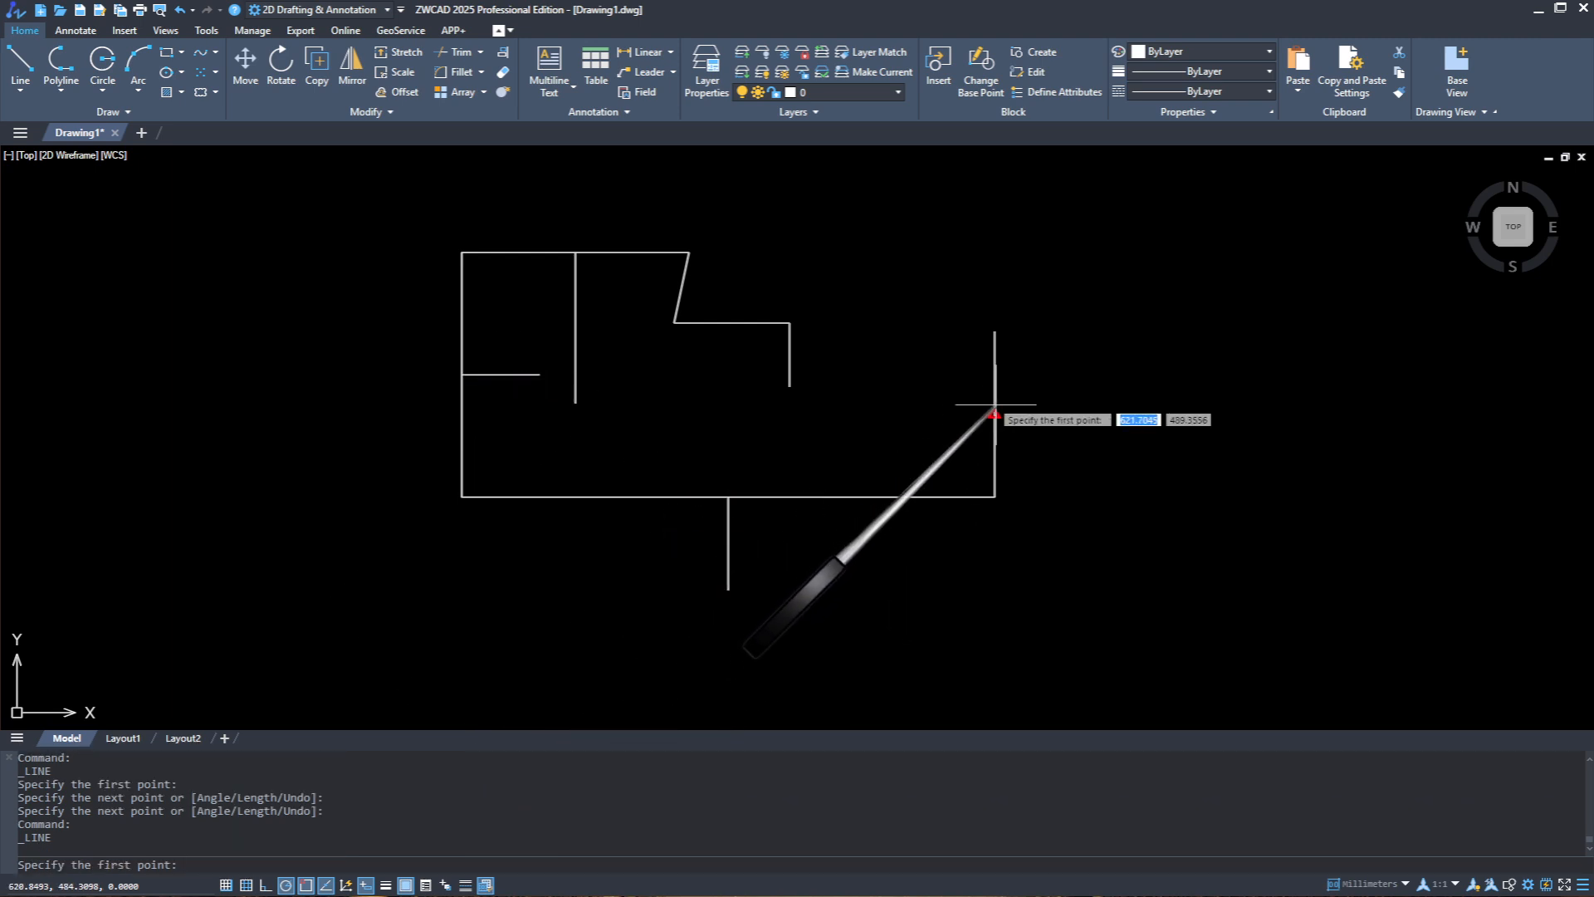
left_click(995, 413)
left_click(1122, 413)
key("Return")
key("Return")
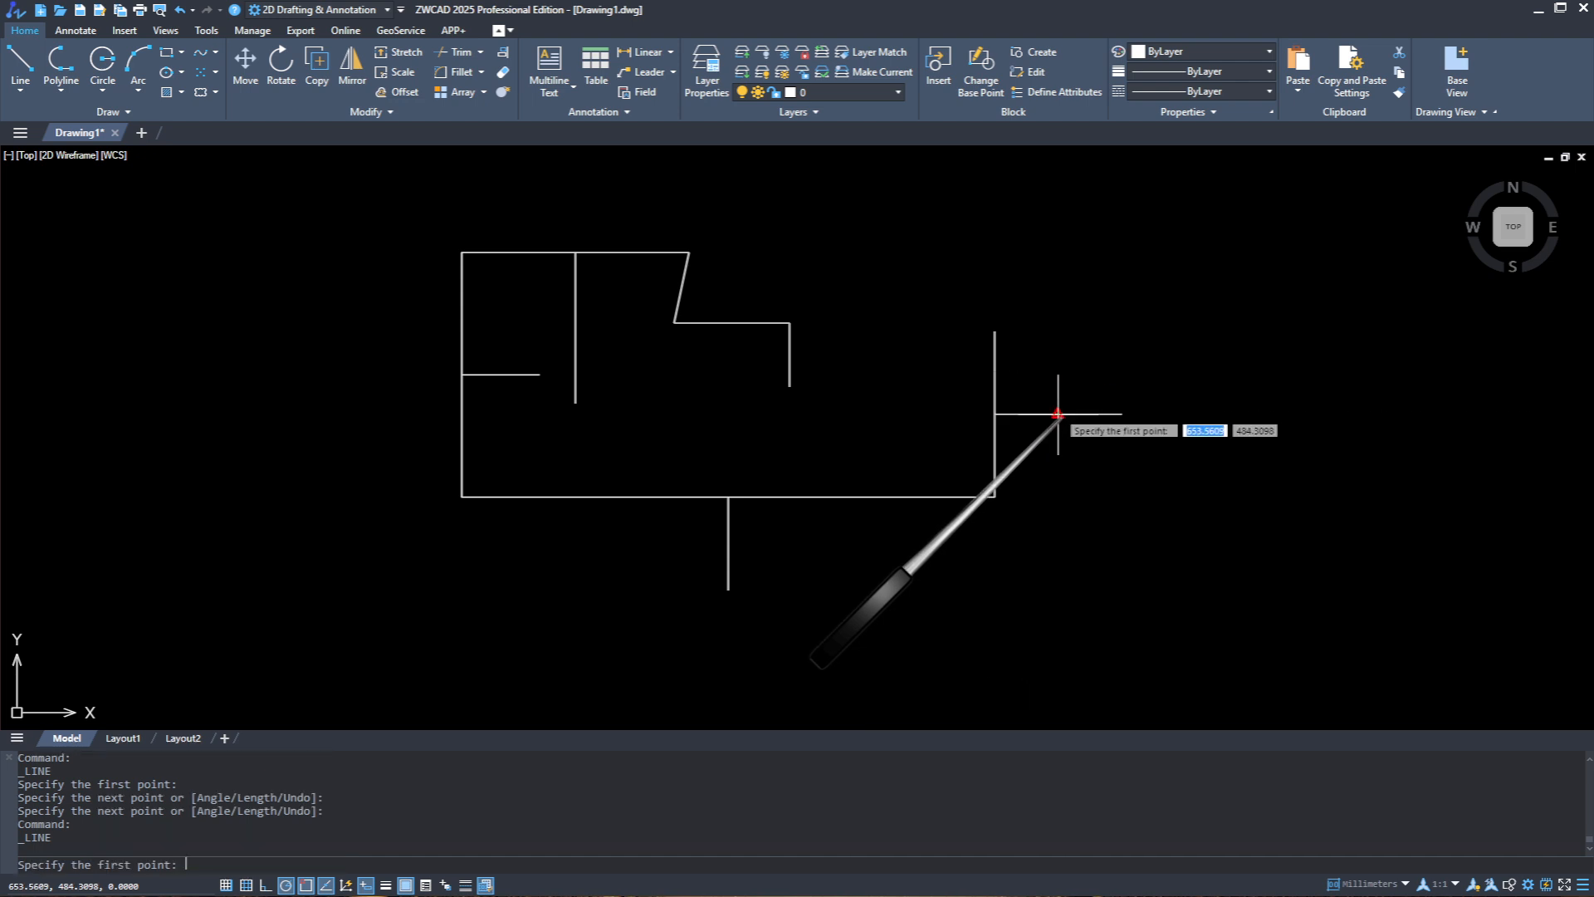
left_click(1058, 414)
left_click(1057, 511)
key("Return")
Step: Draw a short horizontal line leftward from the right vertical line's upper endpoint, and a short vertical line down from its midpoint
key("Return")
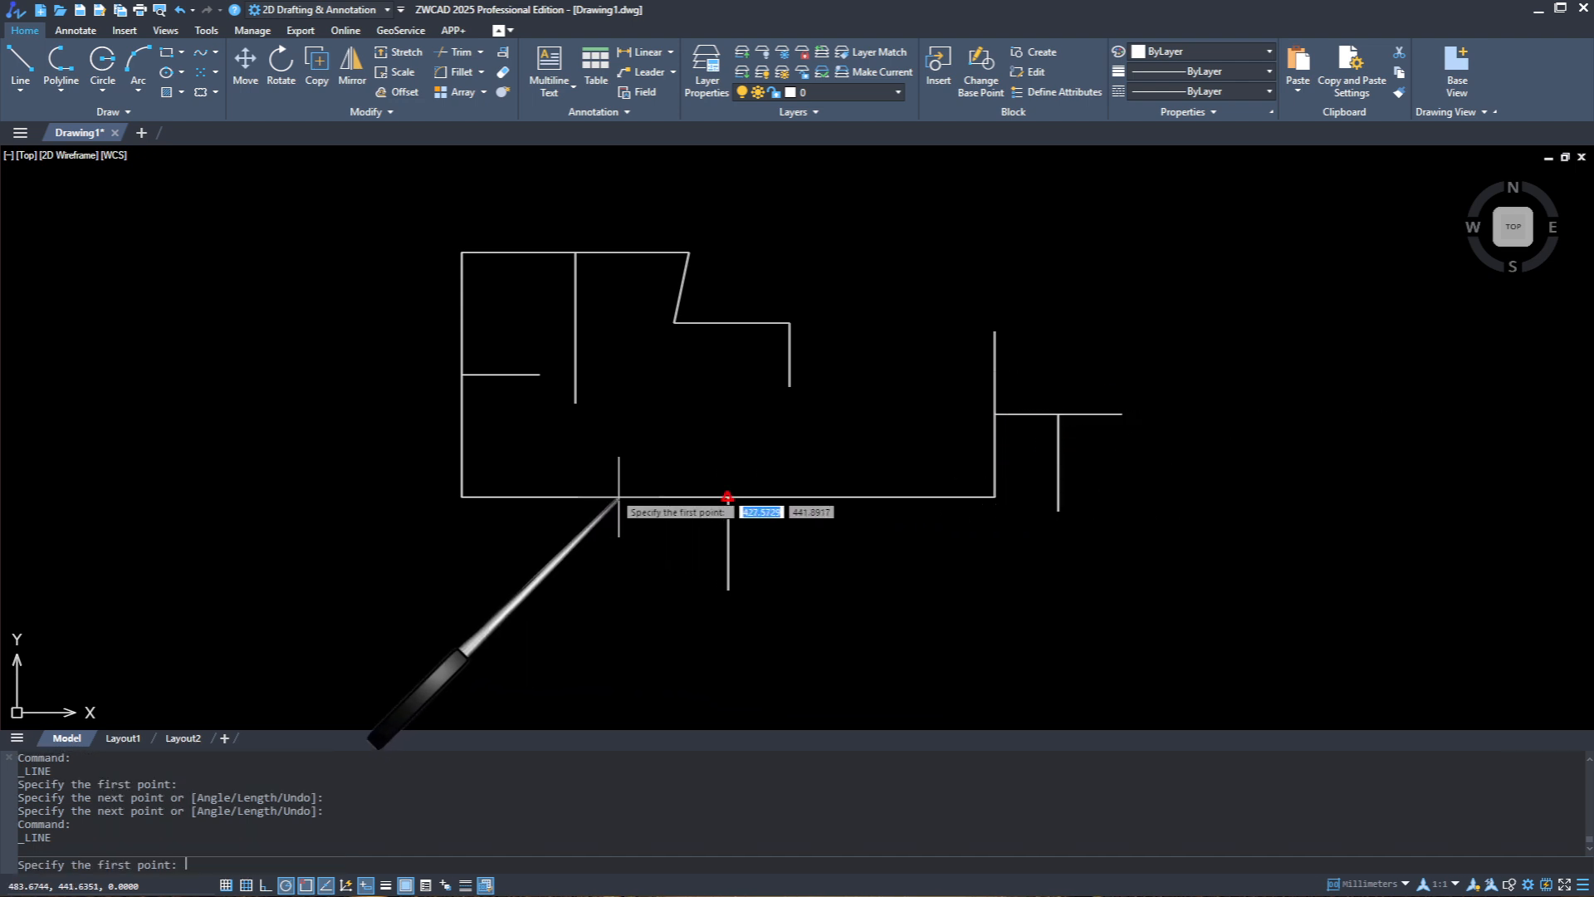
left_click(995, 333)
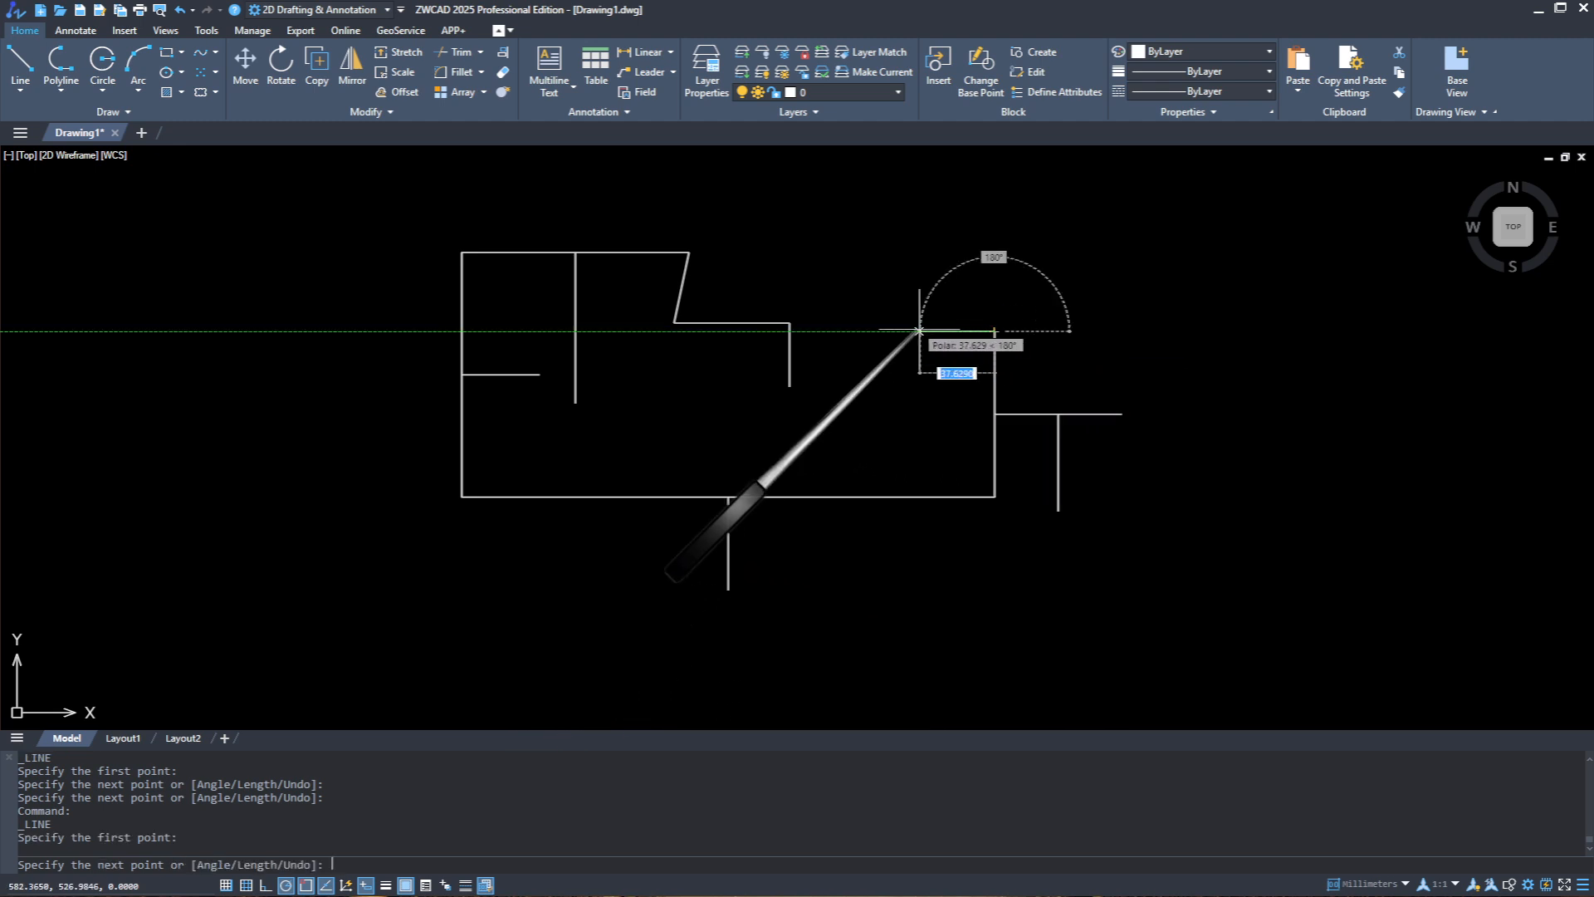
left_click(914, 331)
key("Return")
key("Return")
left_click(955, 331)
left_click(955, 386)
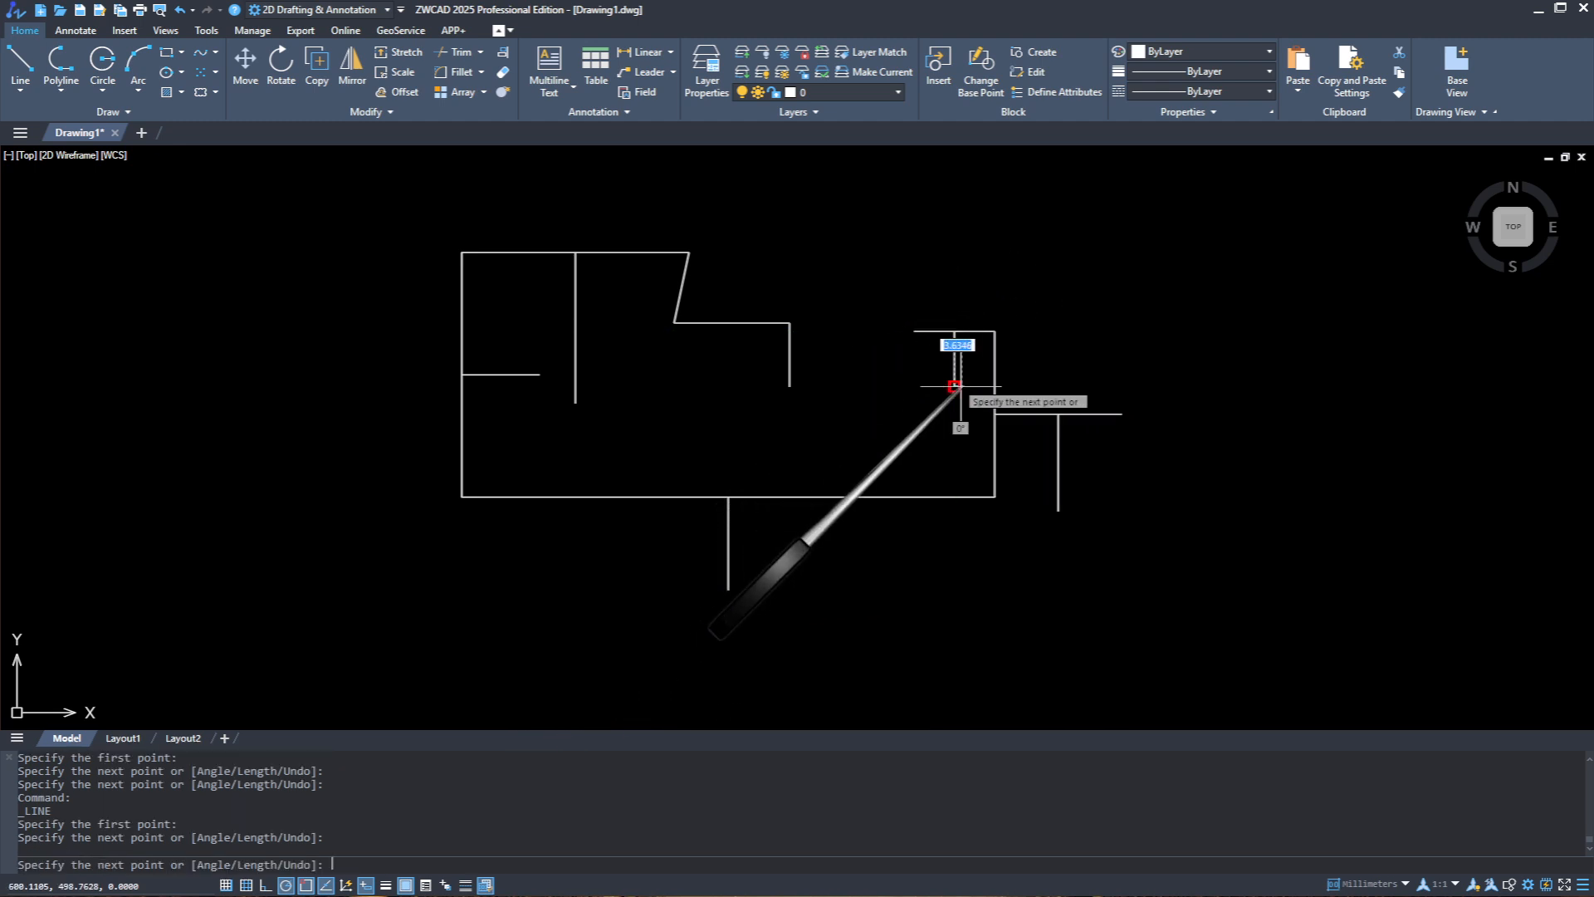
key("Return")
Step: Draw a short horizontal line to the right from the midpoint of the small vertical line below the step
key("Return")
left_click(789, 355)
left_click(848, 354)
key("Return")
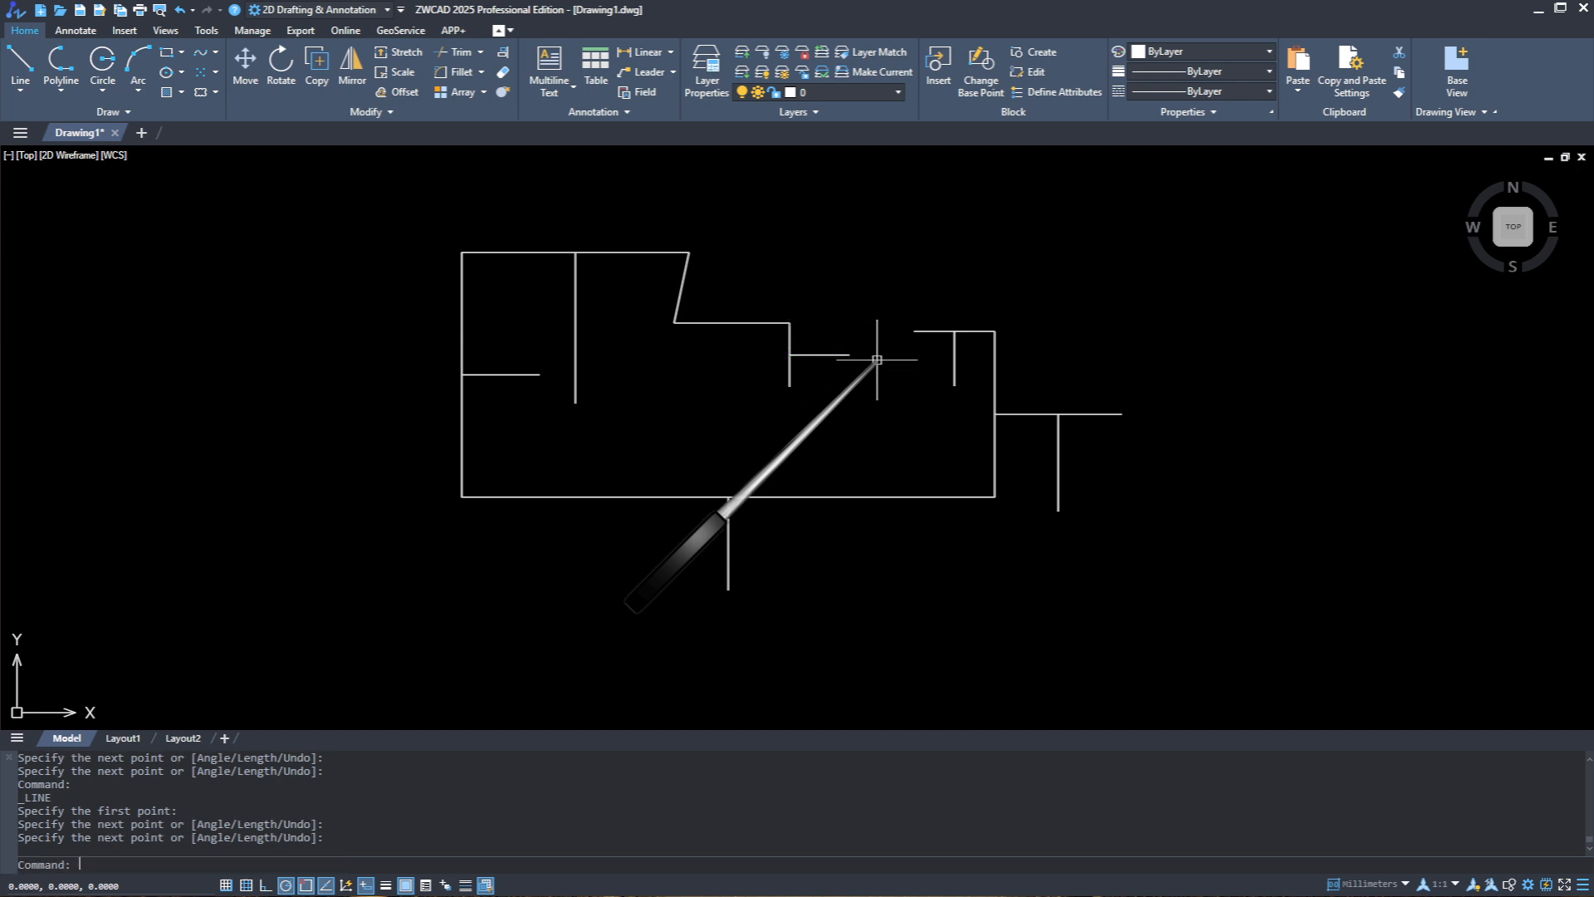
Step: Open the Object Snap settings with OSNAP to review the enabled snap modes, and close them again
type("o")
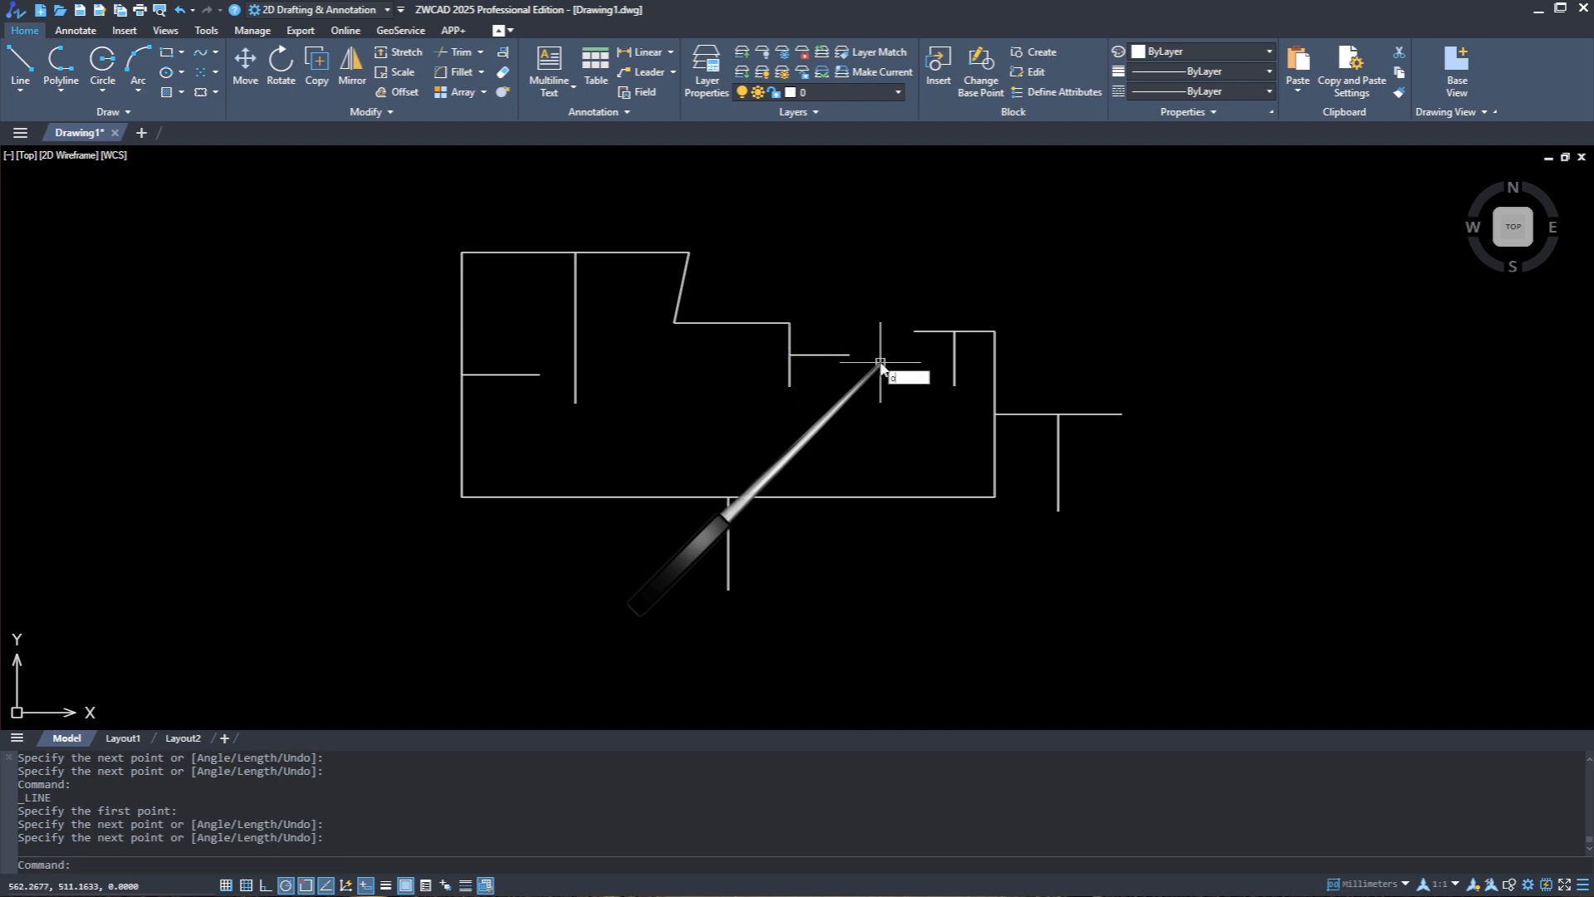
type("snap")
key("Return")
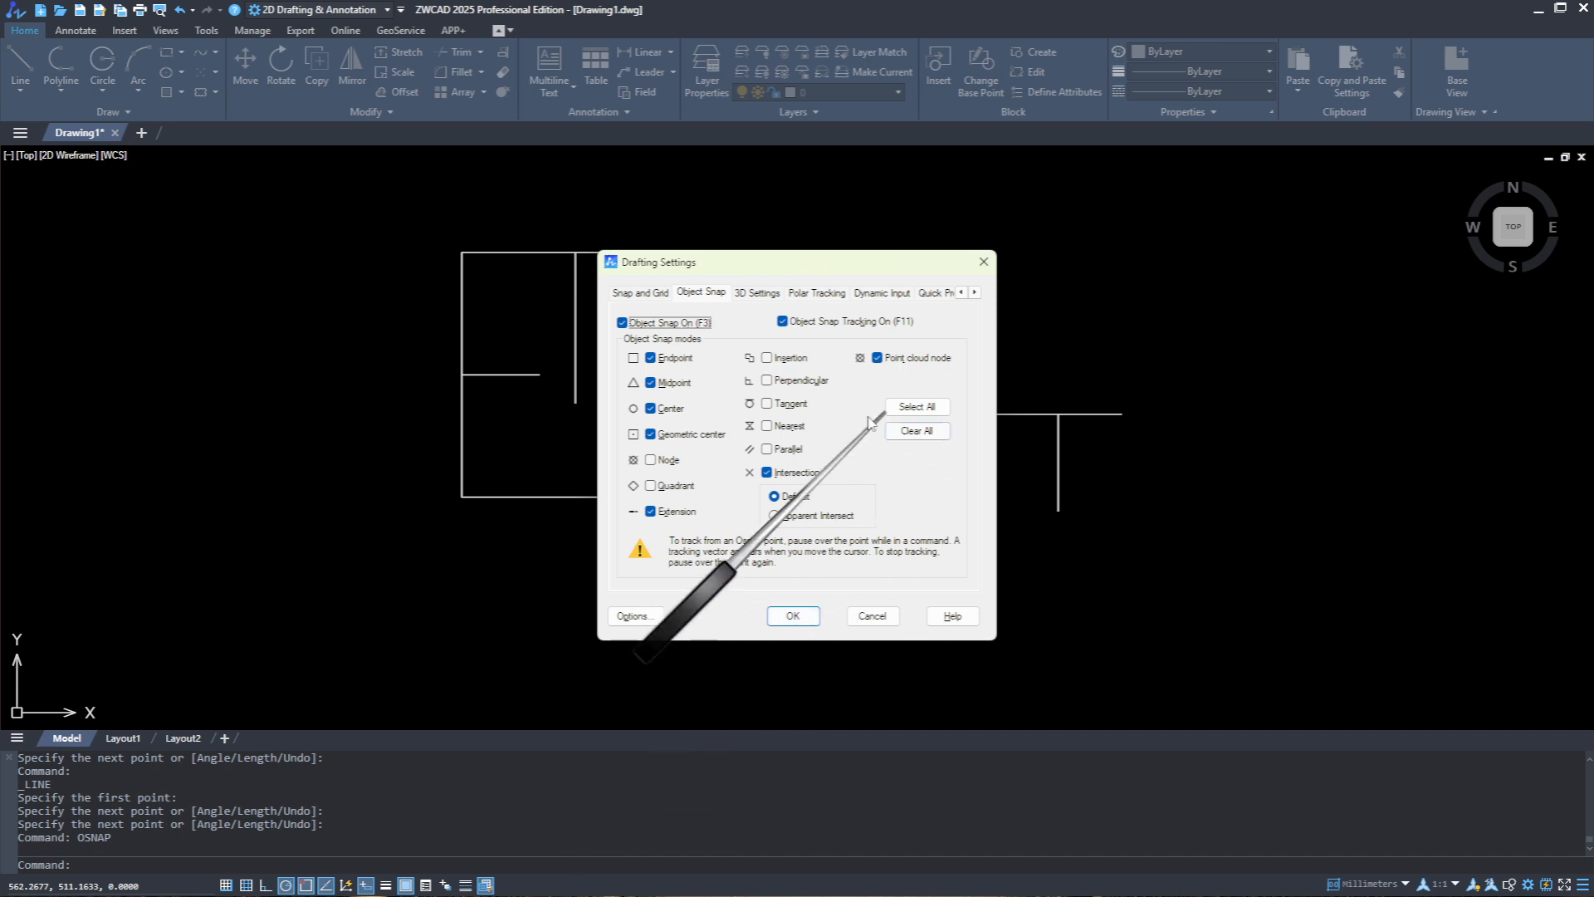
key("Return")
left_click(1133, 238)
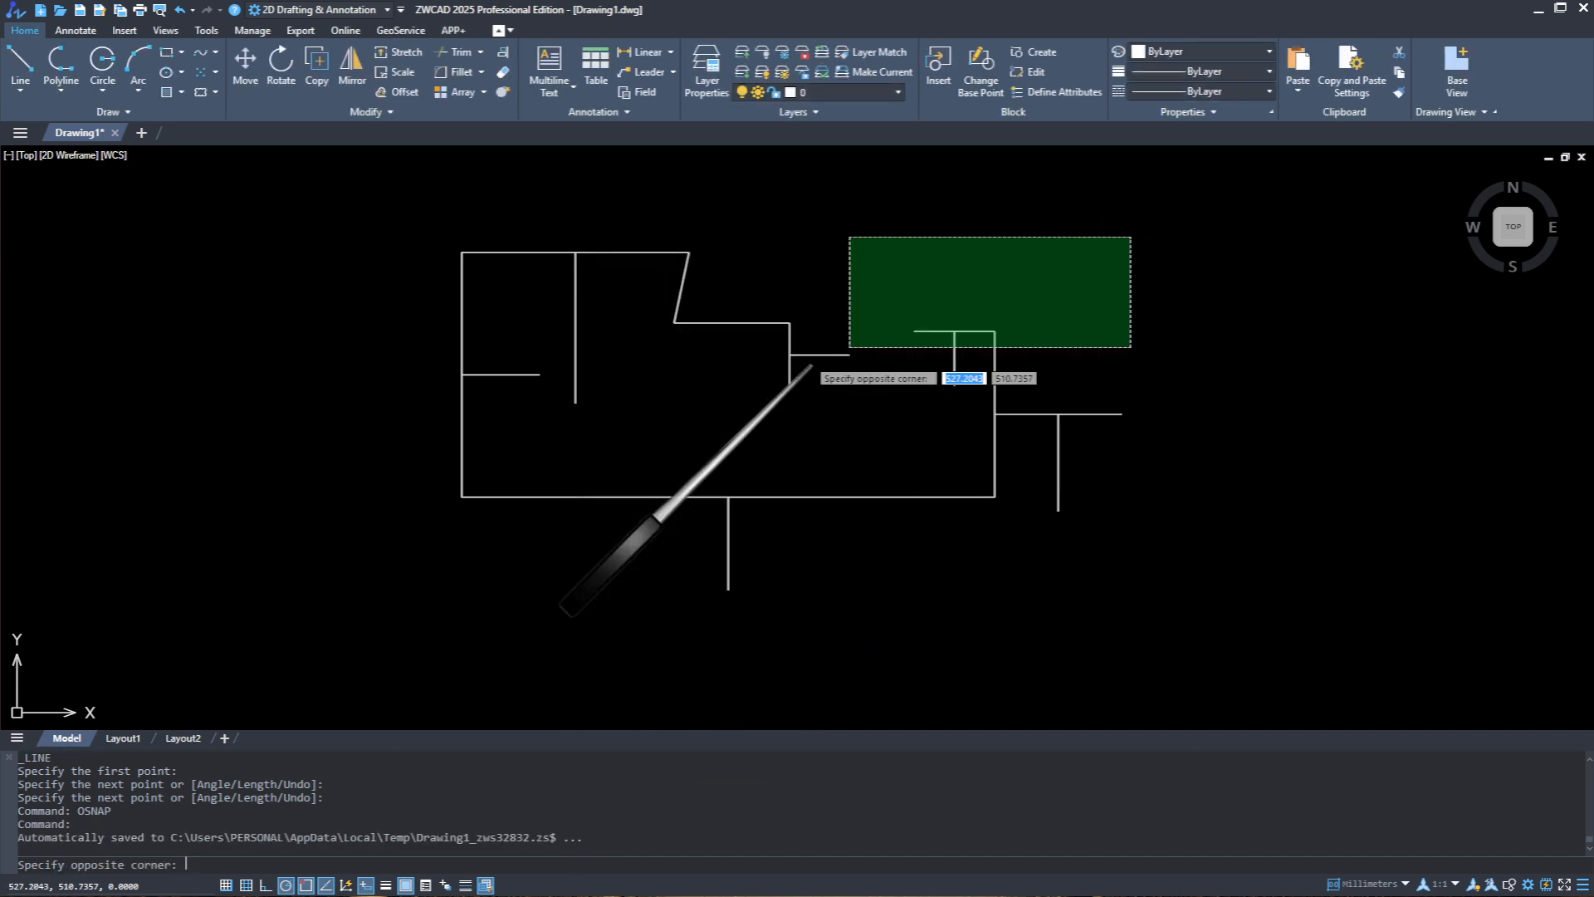
left_click(662, 399)
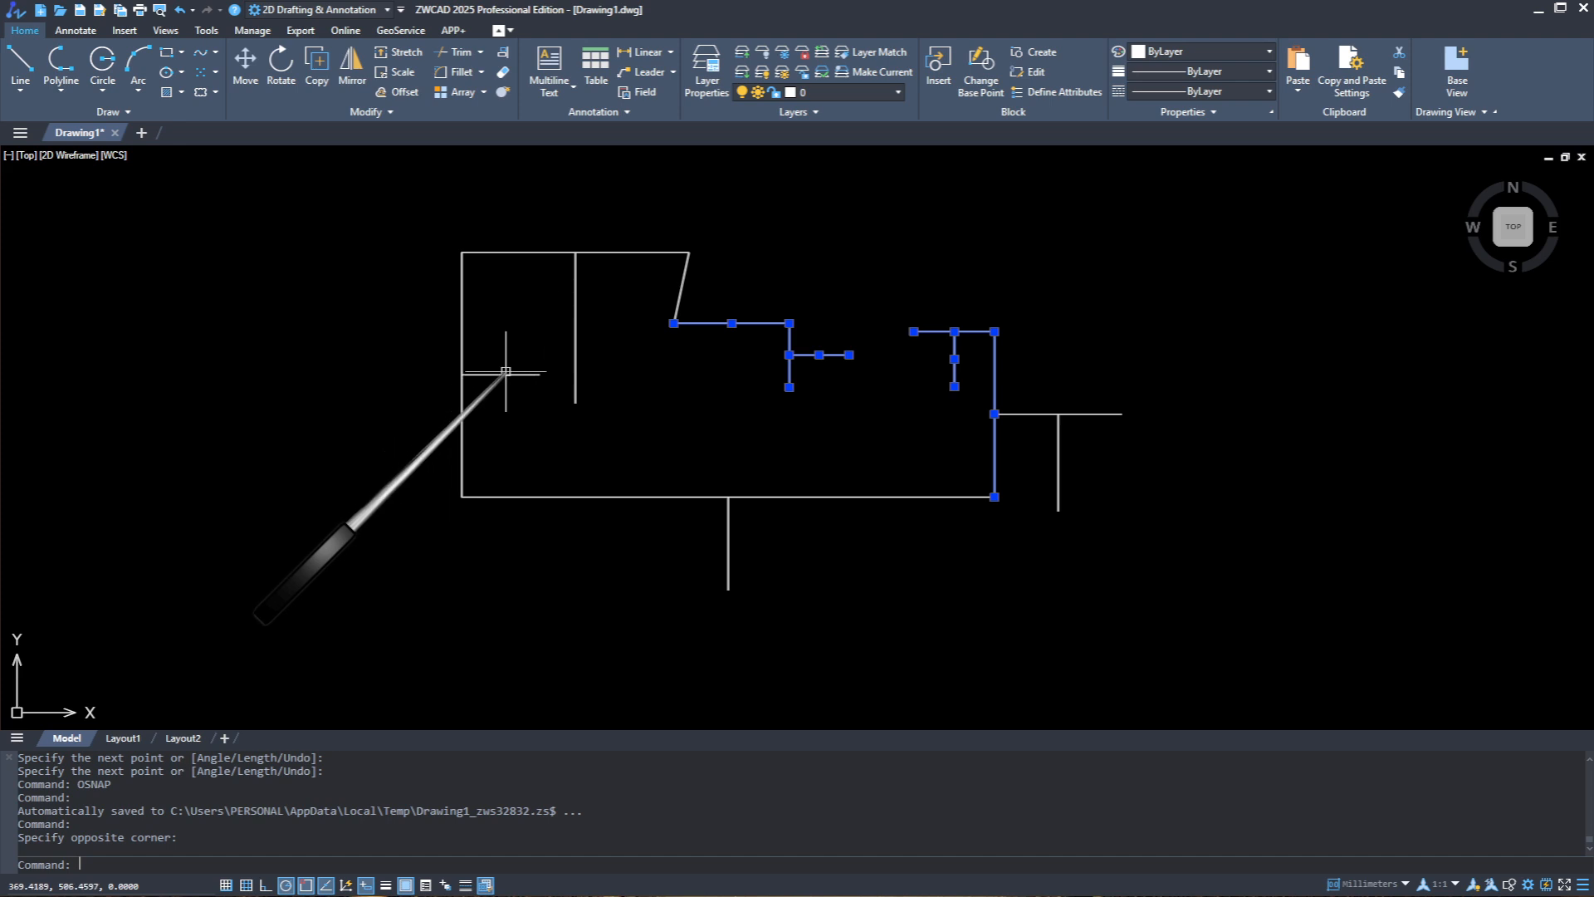
Step: Draw a short vertical line downward from just below the short horizontal line on the outline's left side
scroll(498, 366, "up", 2)
left_click(20, 65)
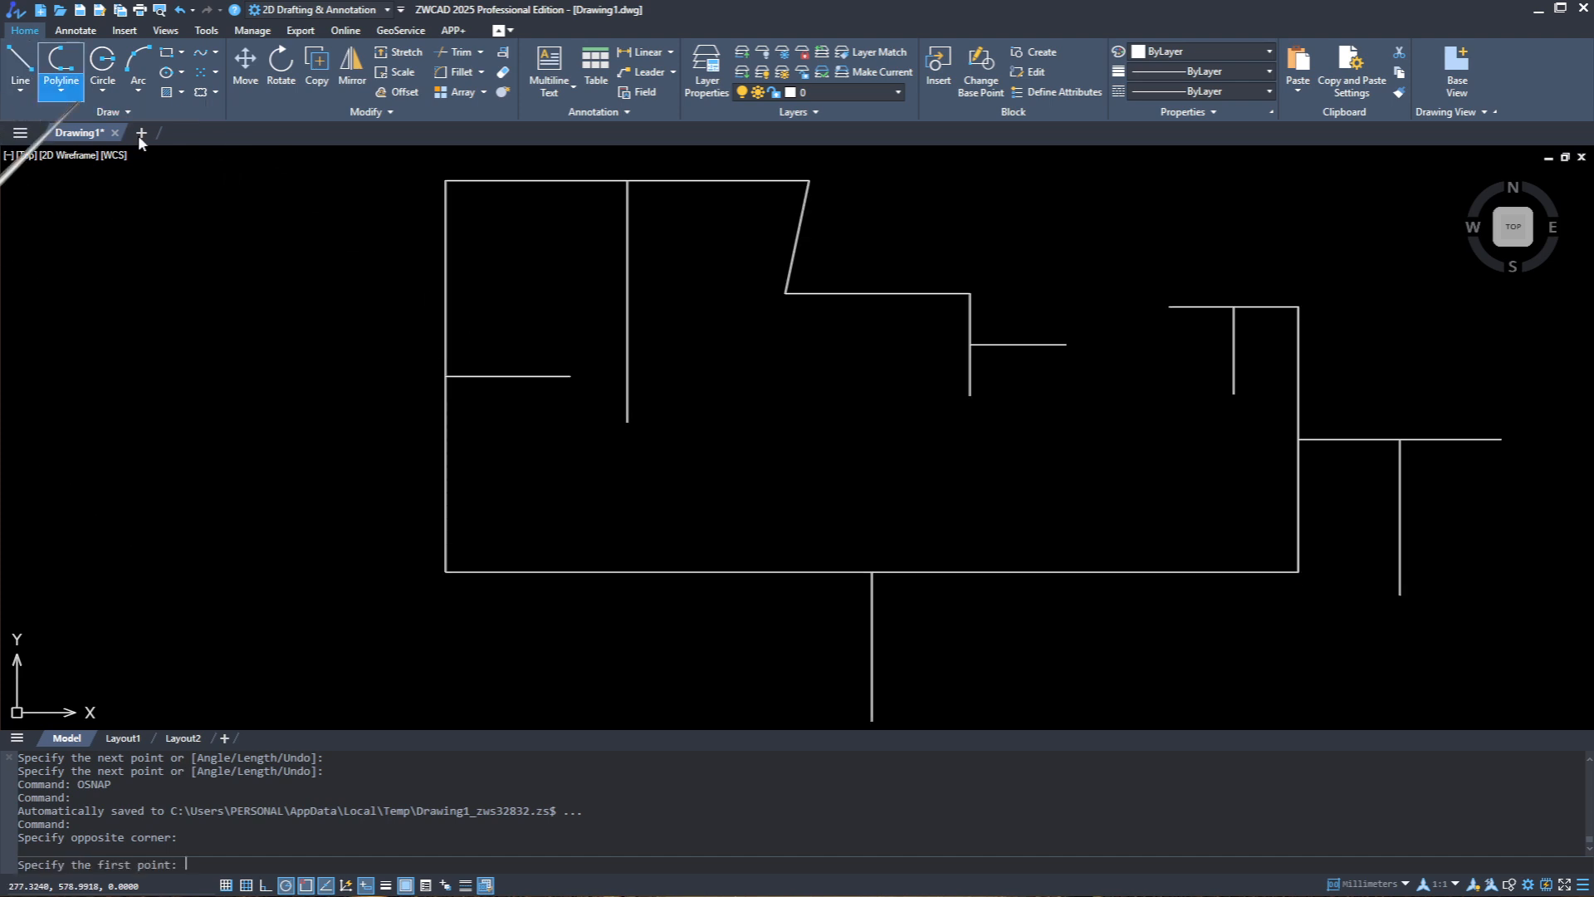
left_click(506, 383)
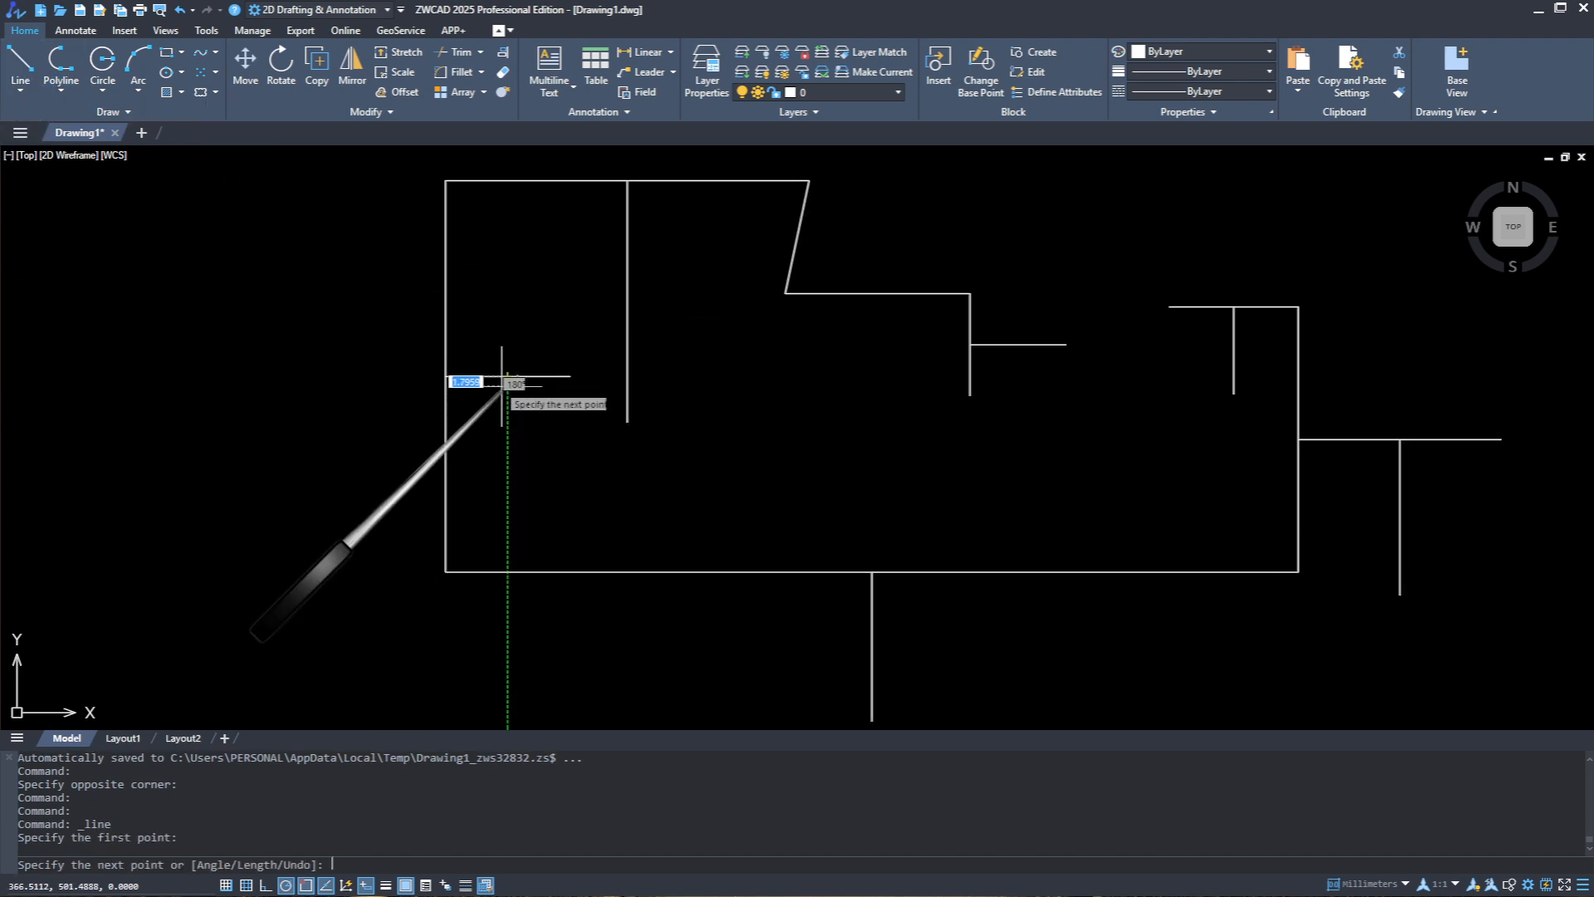
left_click(507, 443)
key("Escape")
Step: Erase the short horizontal line at the left wall together with the short vertical line beneath it
left_click_drag(535, 319, 465, 464)
type("e")
key("Return")
scroll(539, 453, "down", 3)
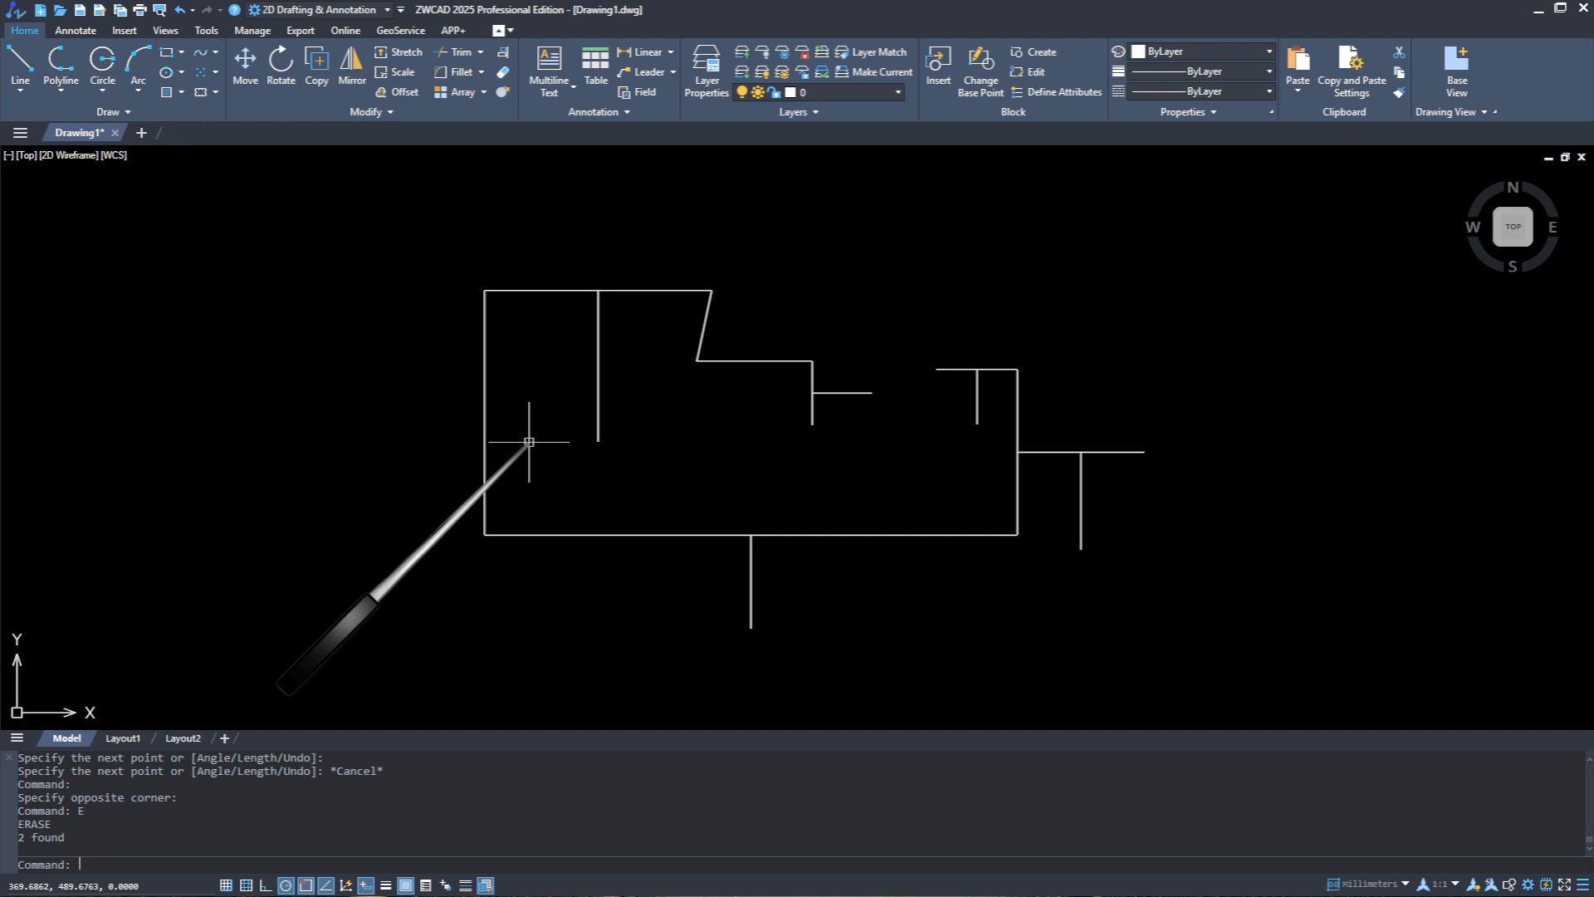
left_click_drag(1157, 652, 896, 547)
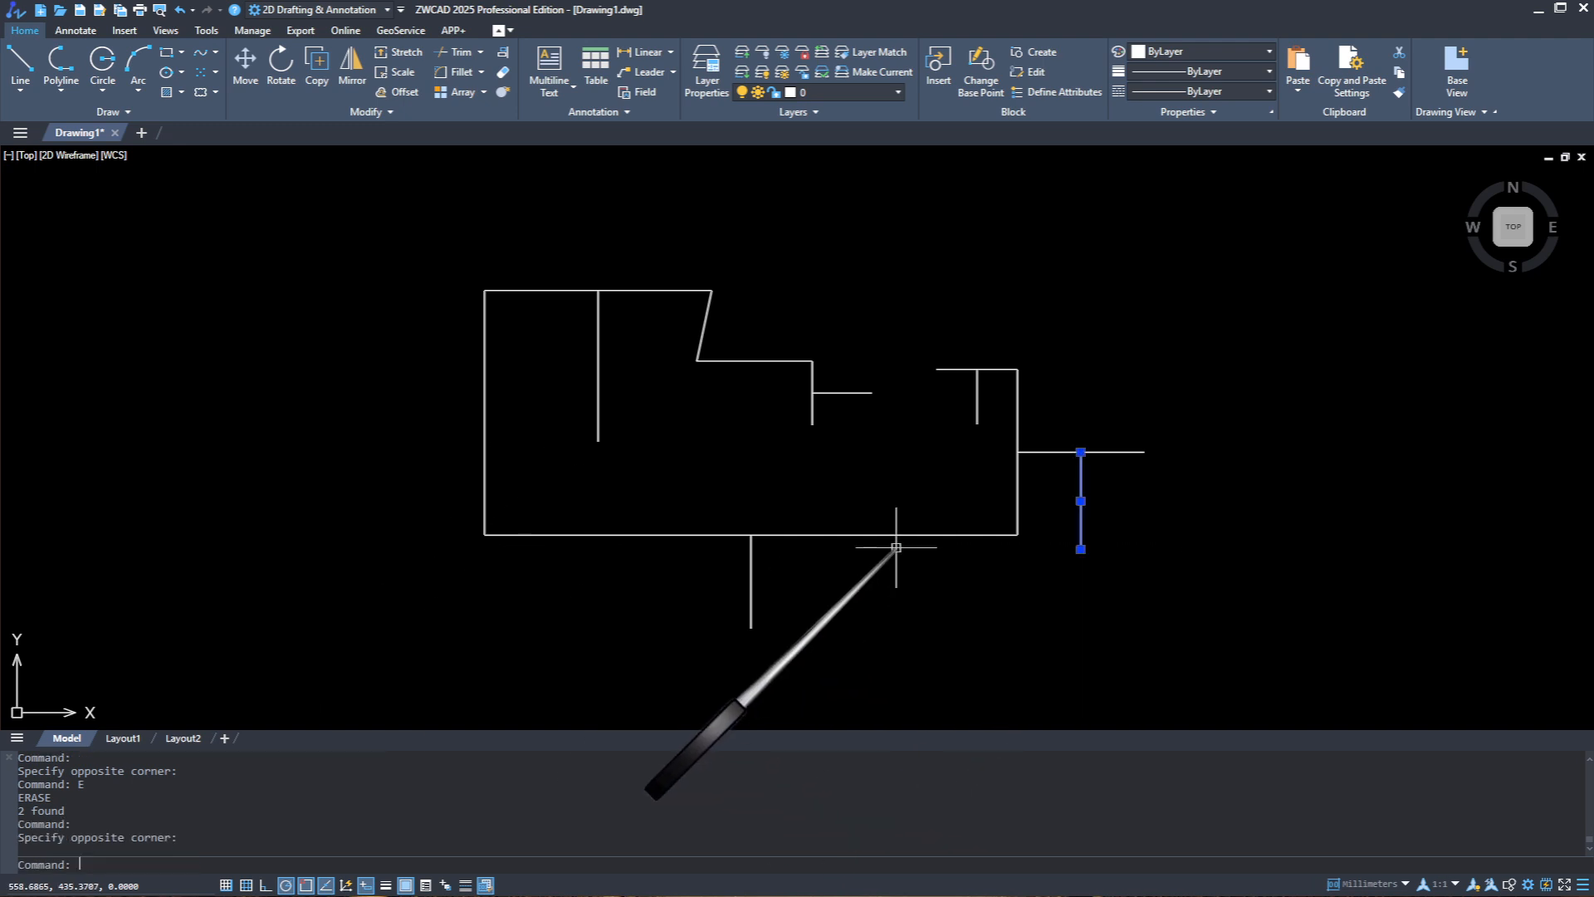
key("Escape")
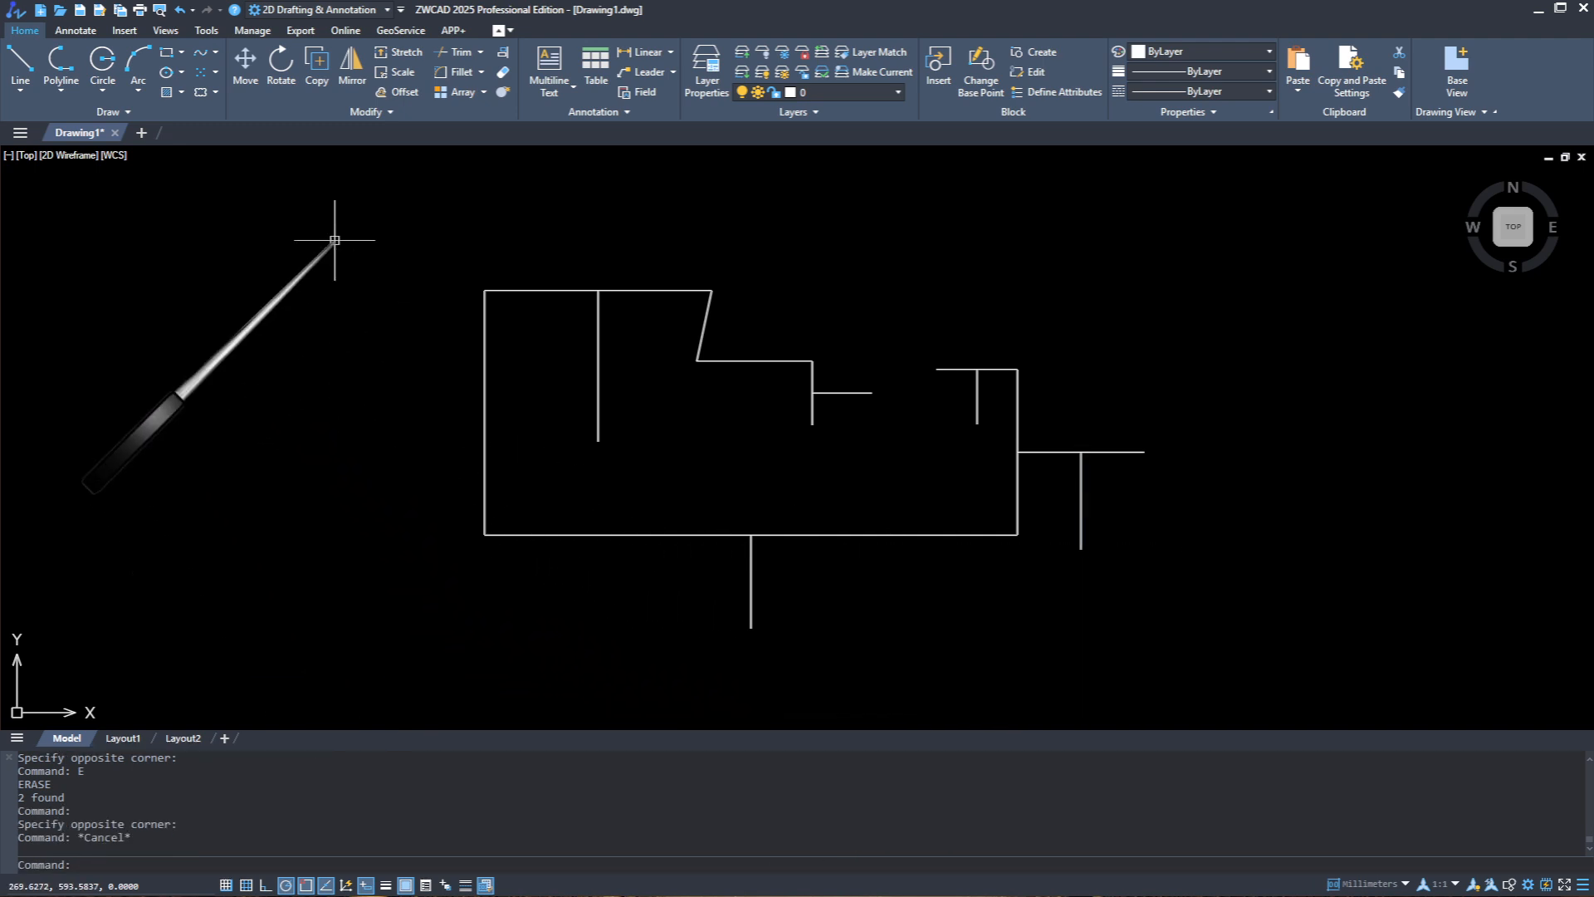
Step: Draw a rectangle 20 mm wide and 50 mm high in the empty area to the right of the outline
left_click(181, 53)
left_click(189, 71)
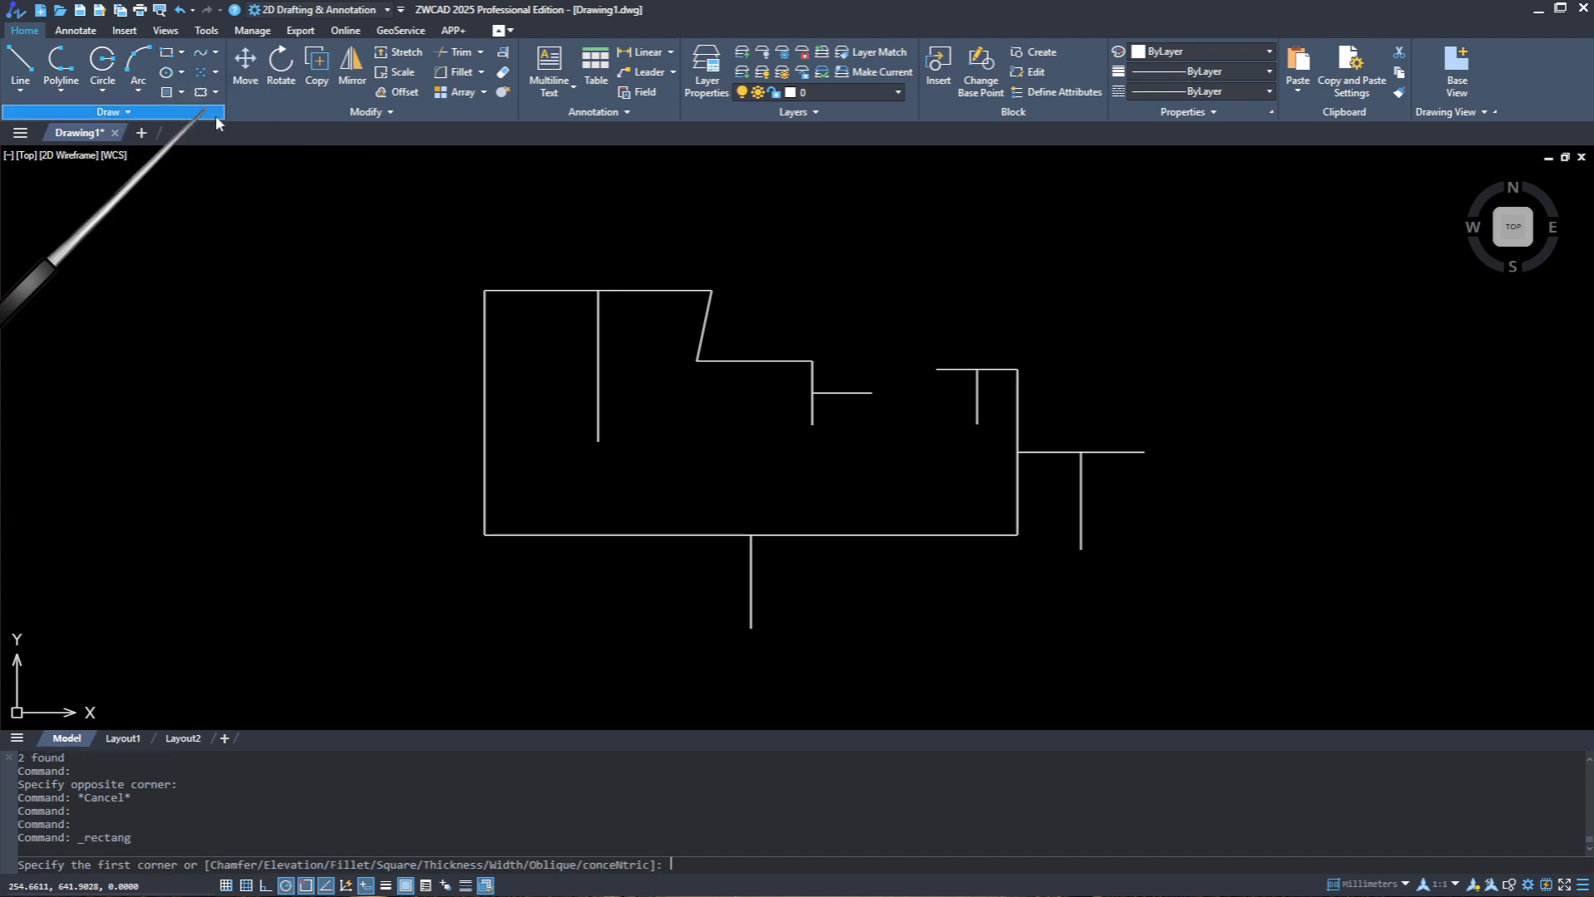
scroll(663, 333, "down", 2)
middle_click_drag(663, 333, 403, 320)
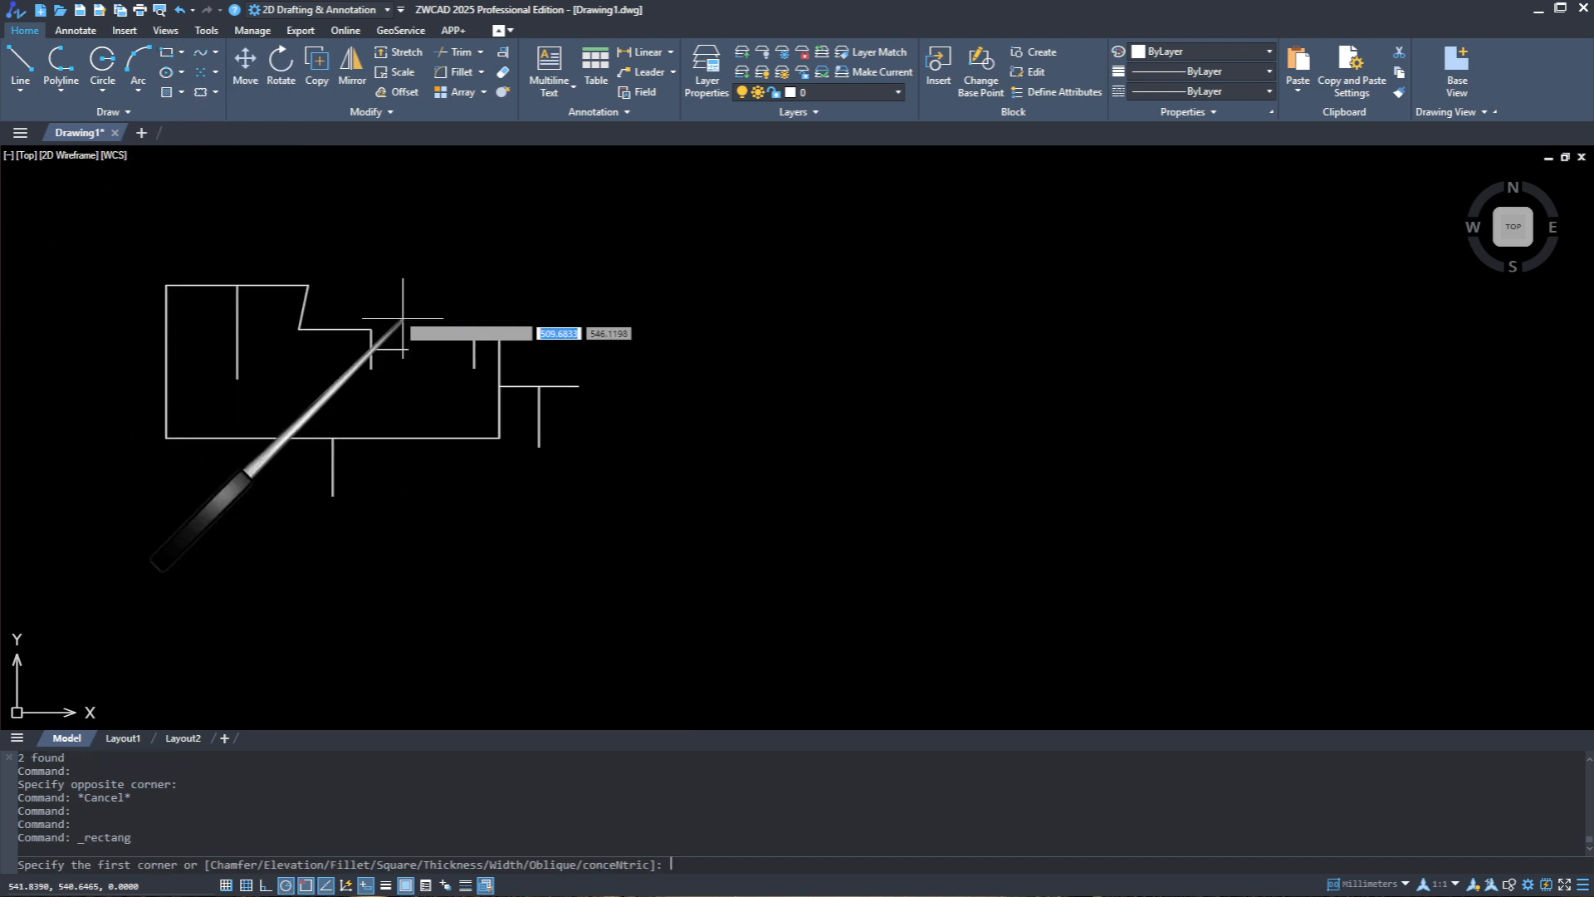
left_click(656, 299)
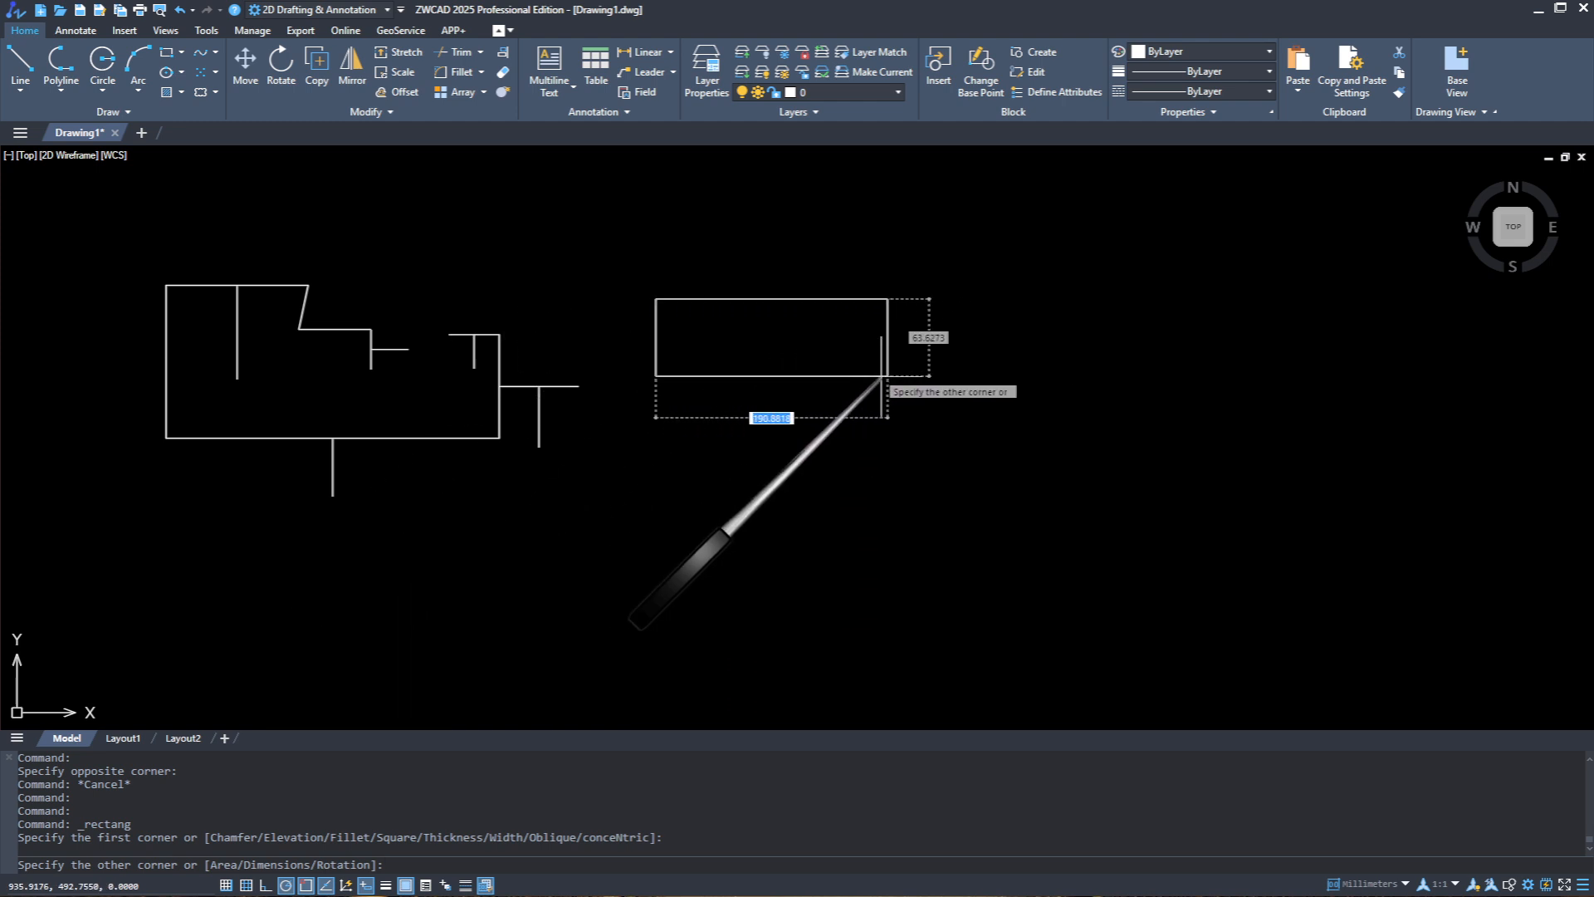
middle_click_drag(713, 378, 758, 454)
scroll(758, 454, "up", 2)
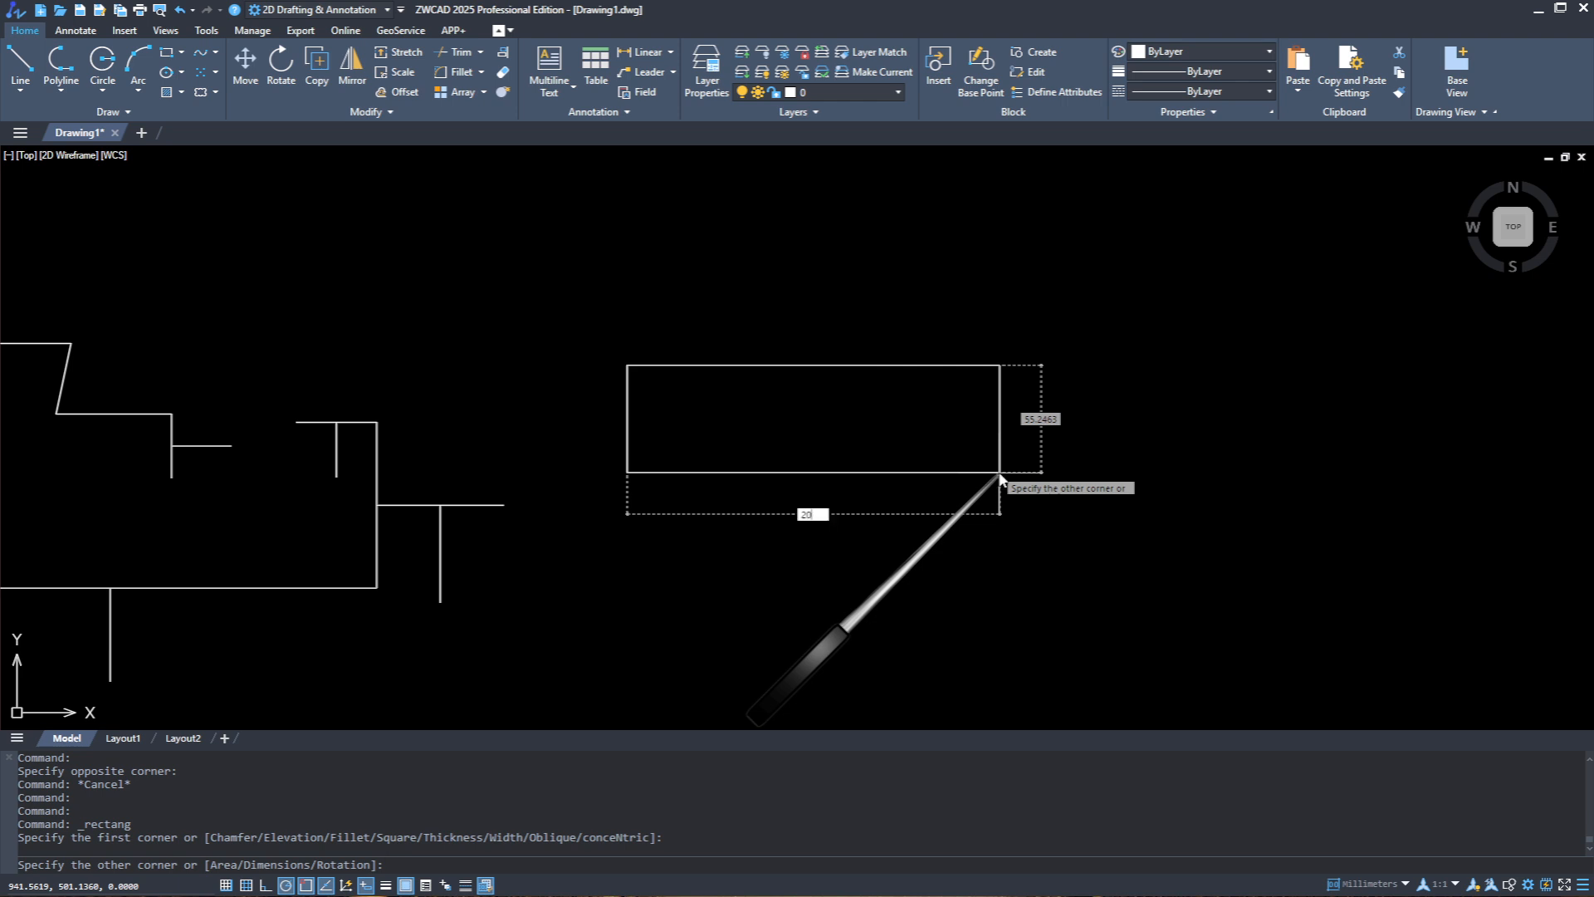
key("Tab")
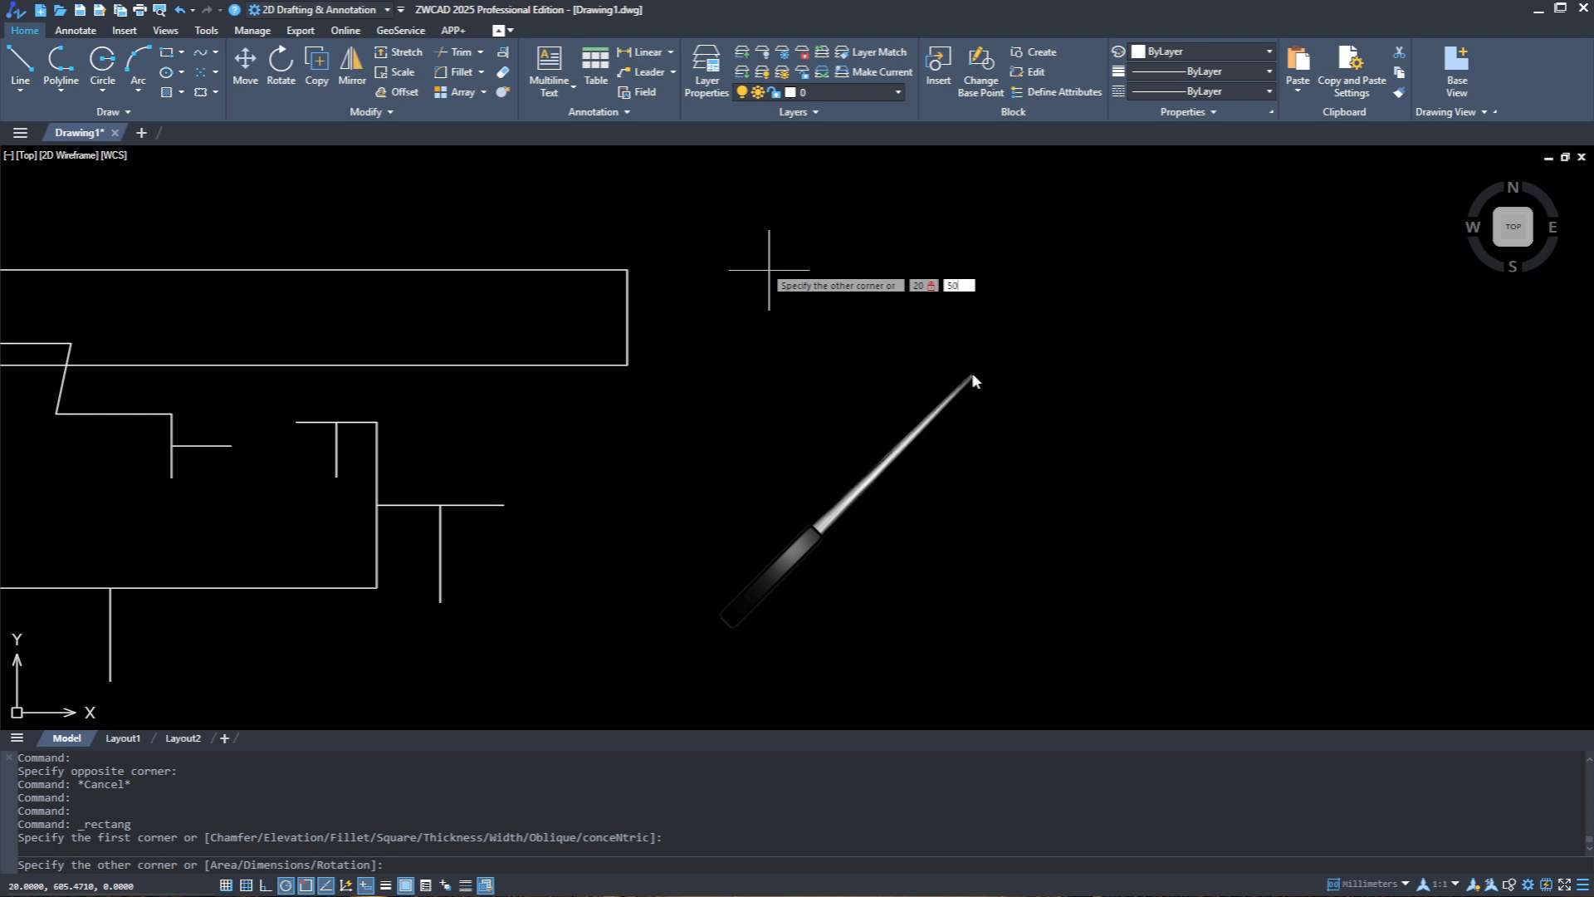
key("Return")
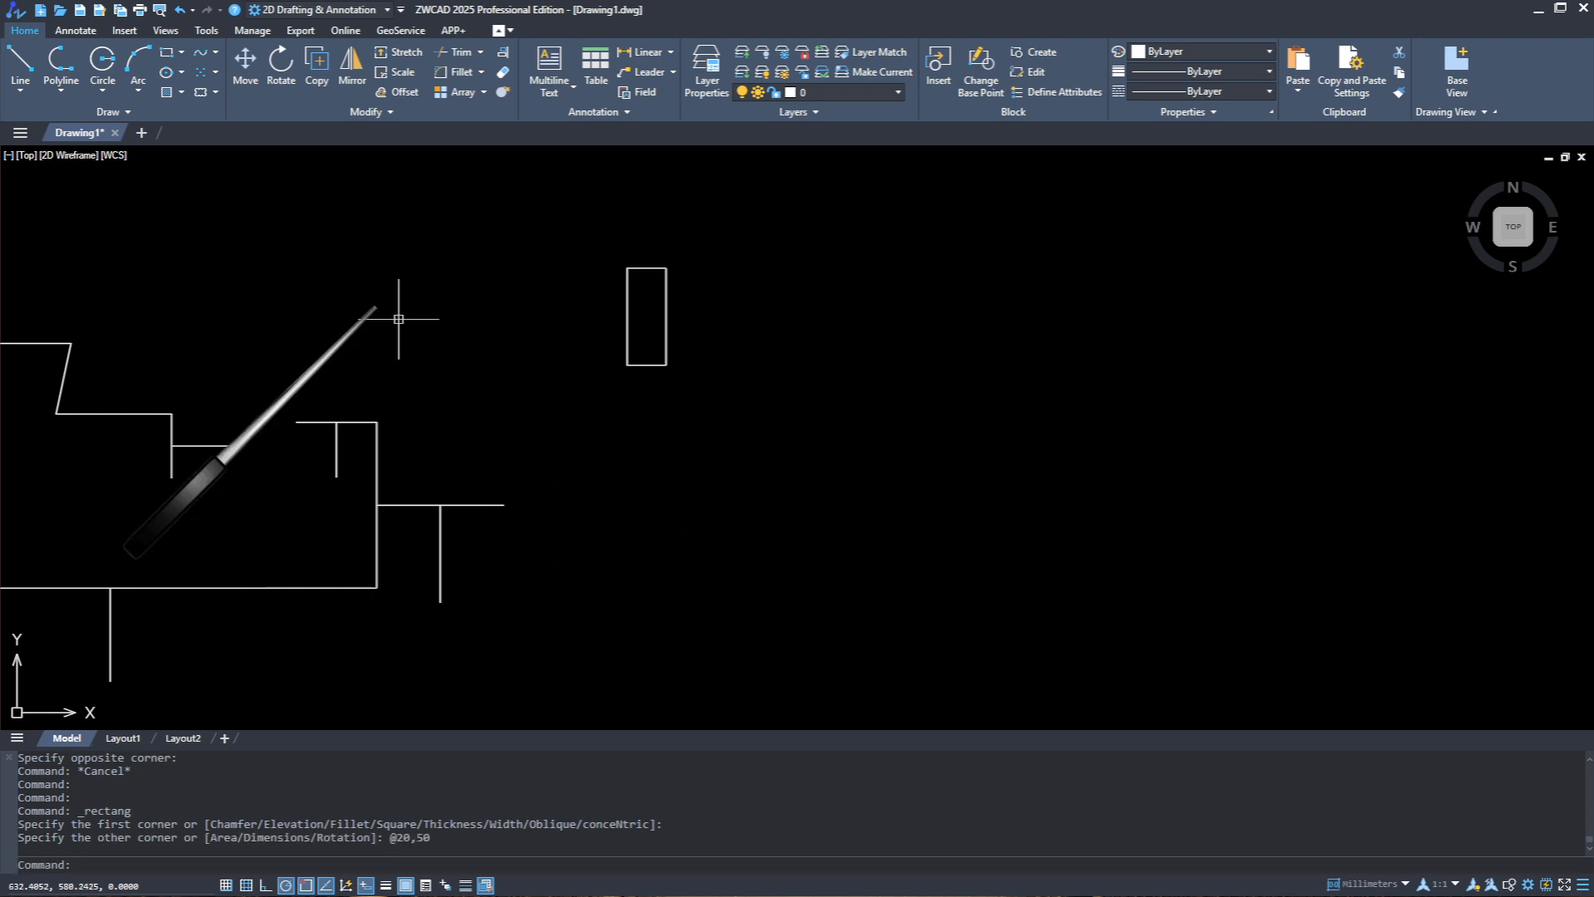
Step: Draw a 50 × 50 mm square to the right of the 20 × 50 mm rectangle
left_click(170, 56)
middle_click_drag(769, 357, 697, 486)
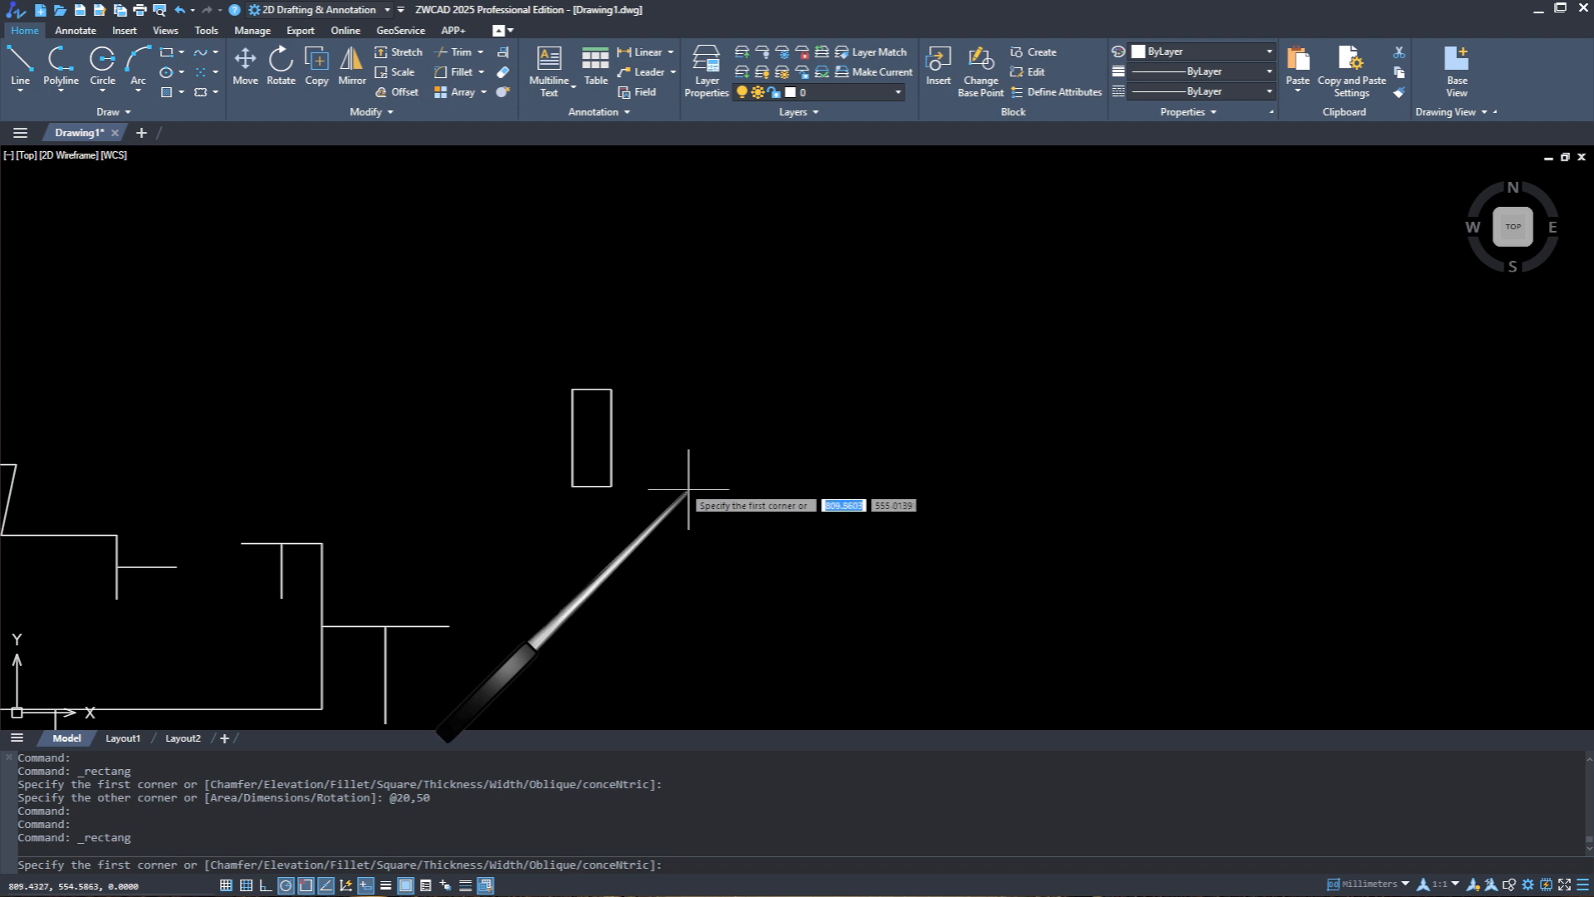
left_click(684, 497)
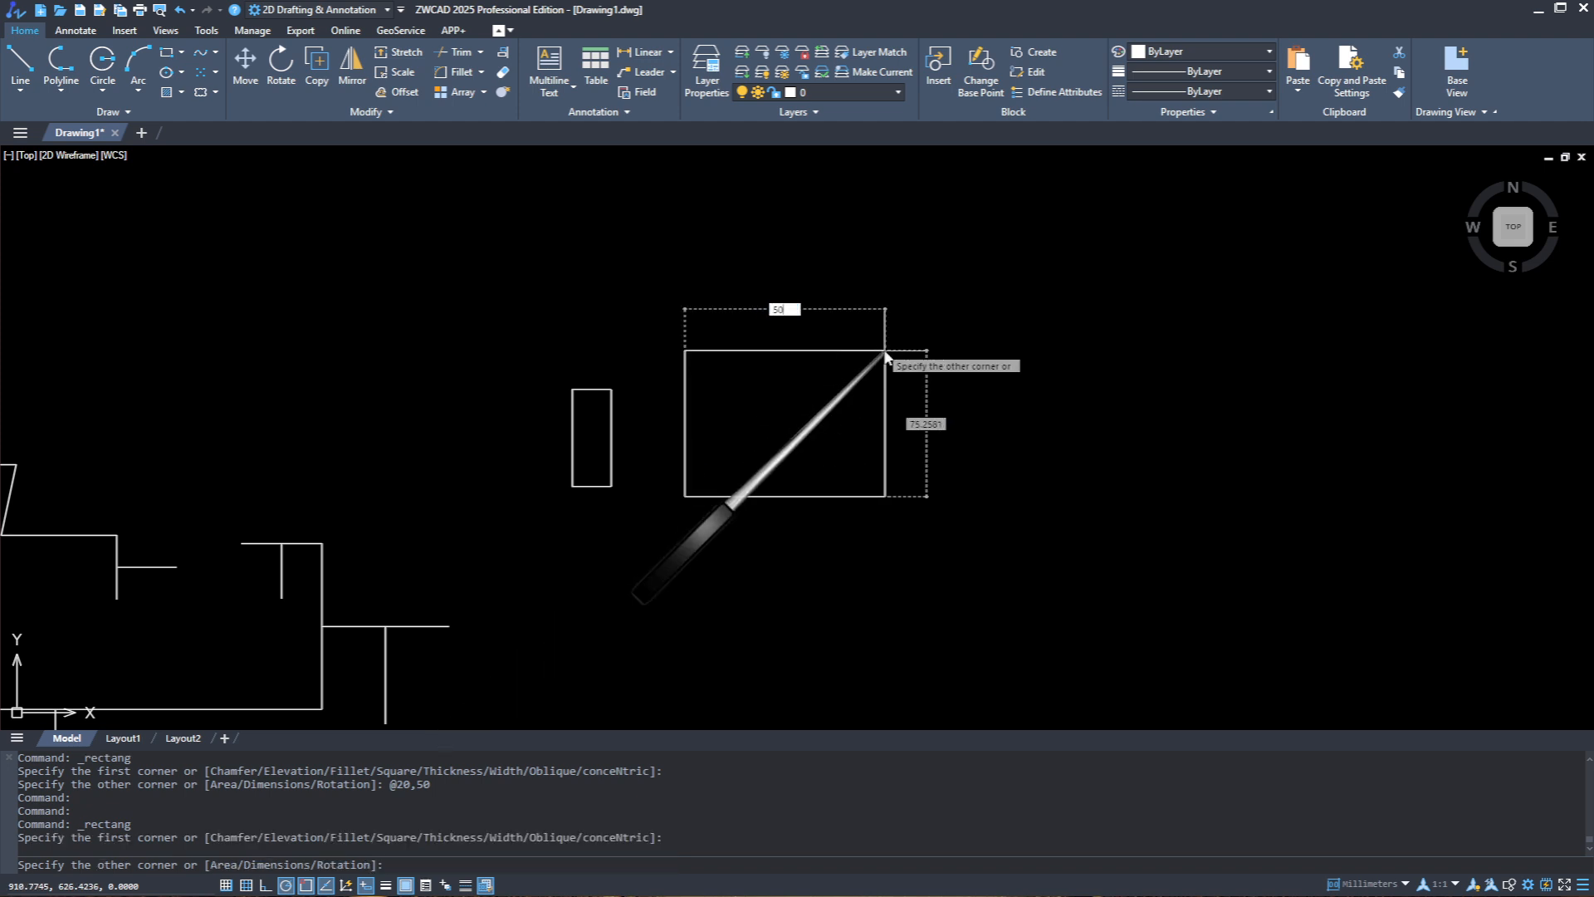
type("50")
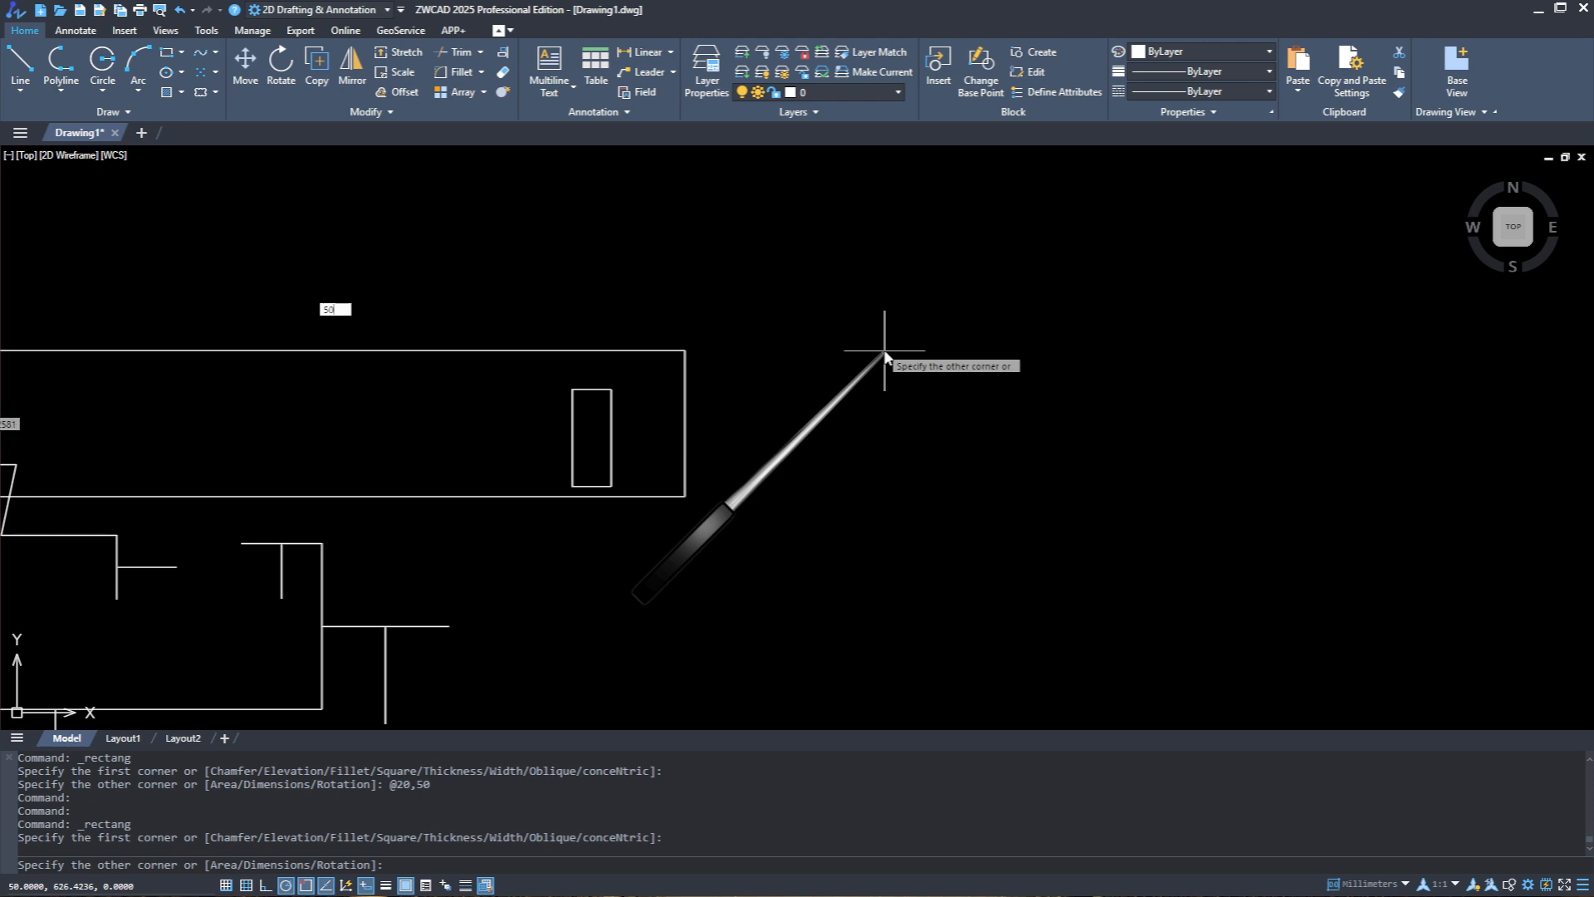
type(",50")
key("Return")
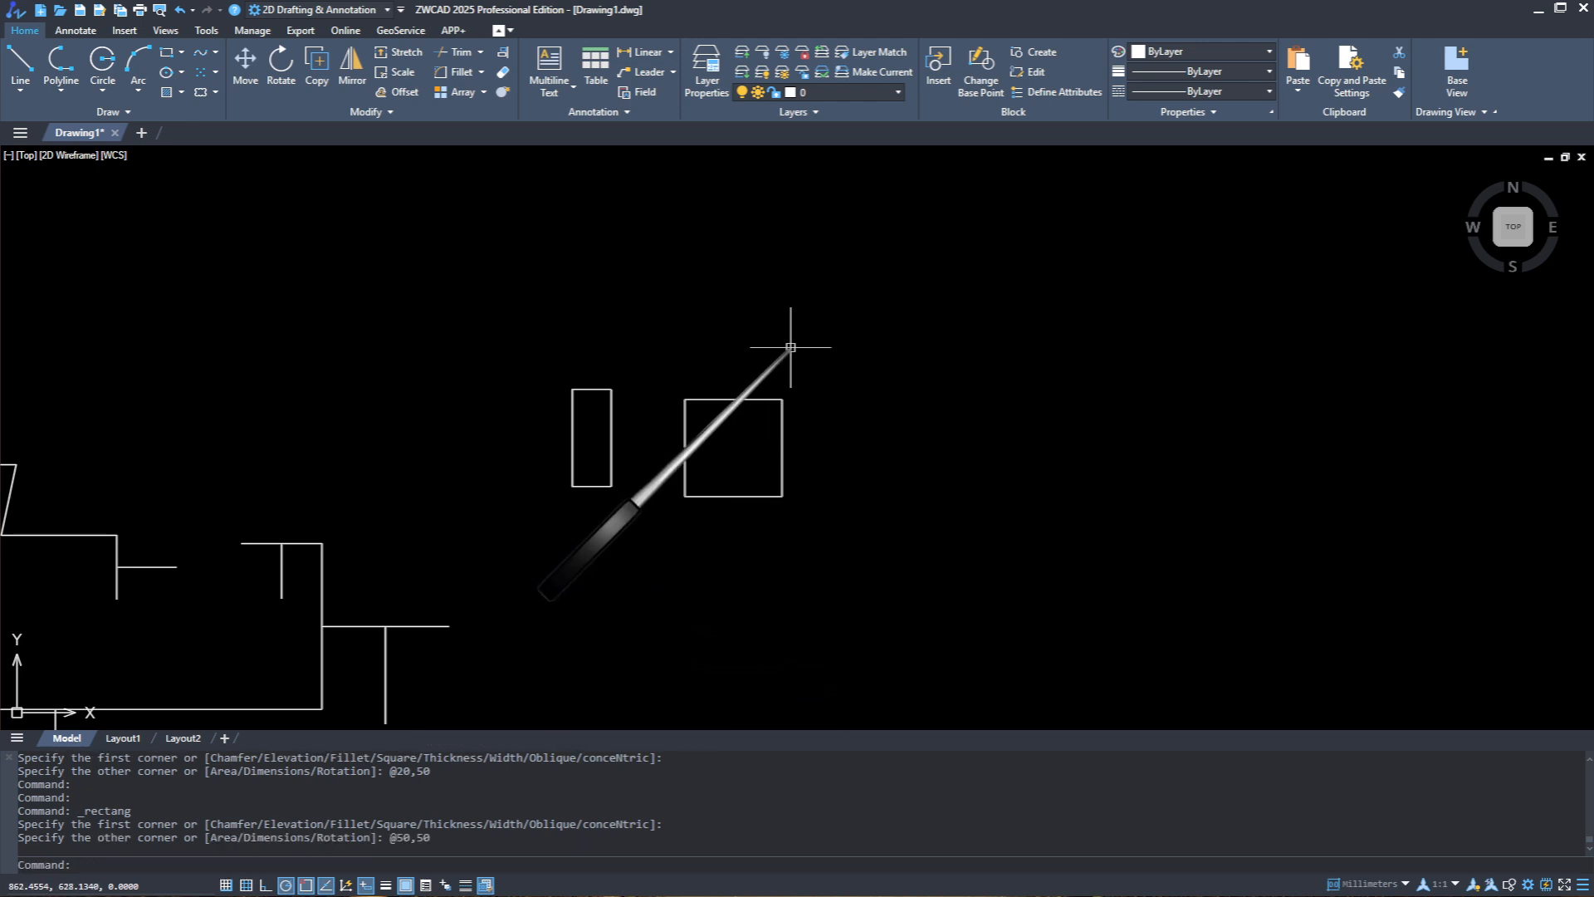
left_click(751, 354)
left_click(728, 376)
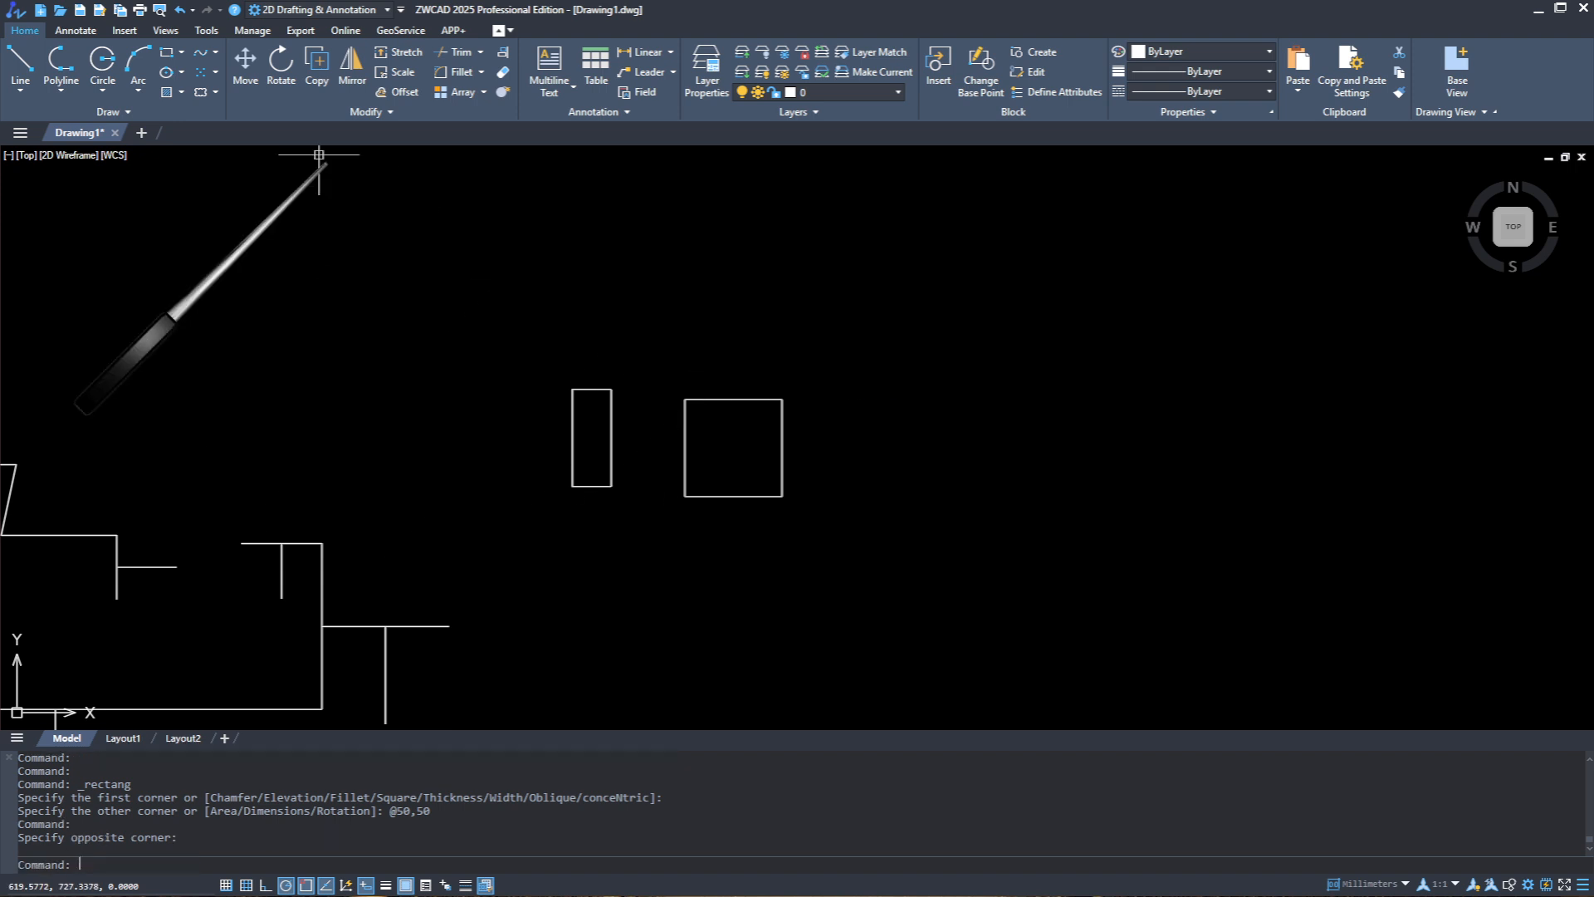
Step: Draw a 100 × 100 mm square to the right of the 50 mm square
left_click(168, 55)
left_click(884, 531)
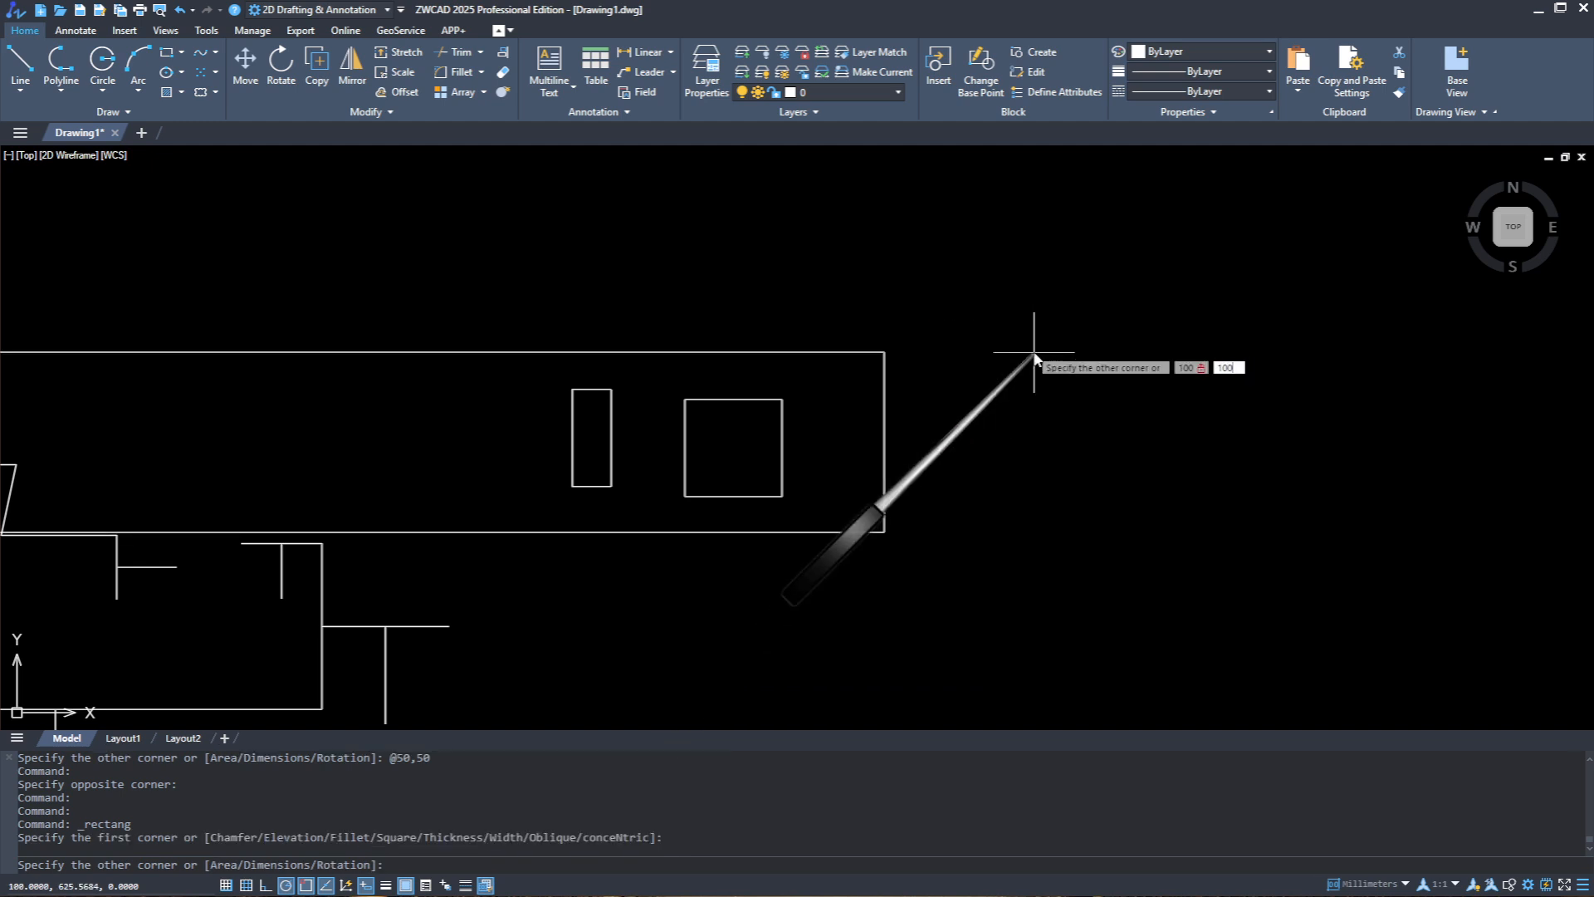
key("Return")
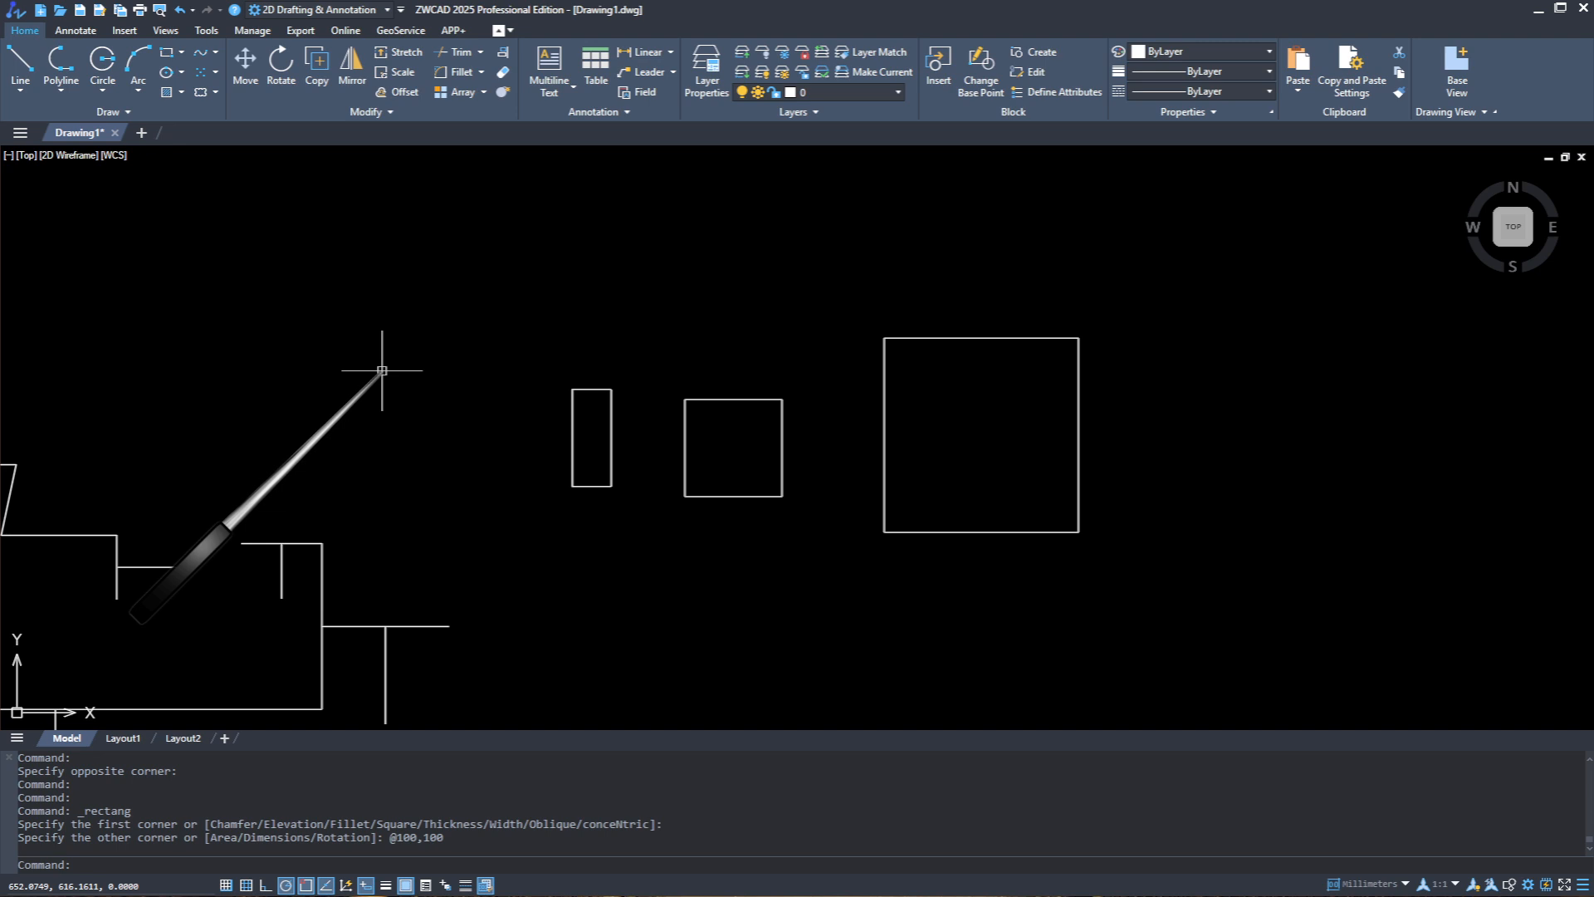
Step: Draw a freehand horizontal rectangle about 92 mm wide above the 20 × 50 mm rectangle using the REC command
type("re")
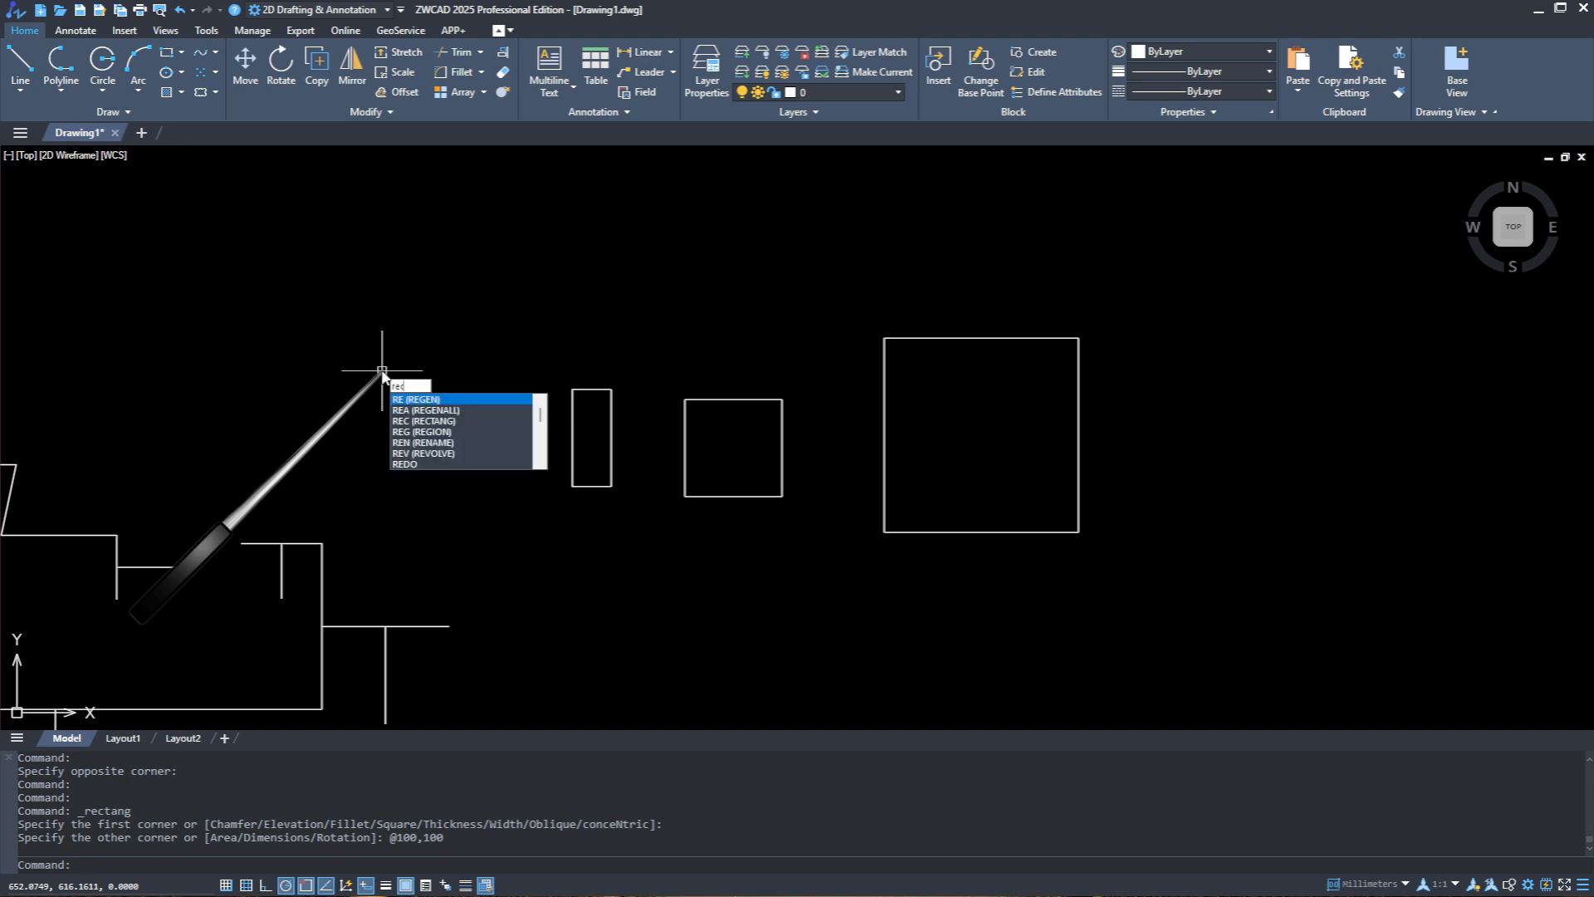
type("c")
key("Return")
left_click(534, 243)
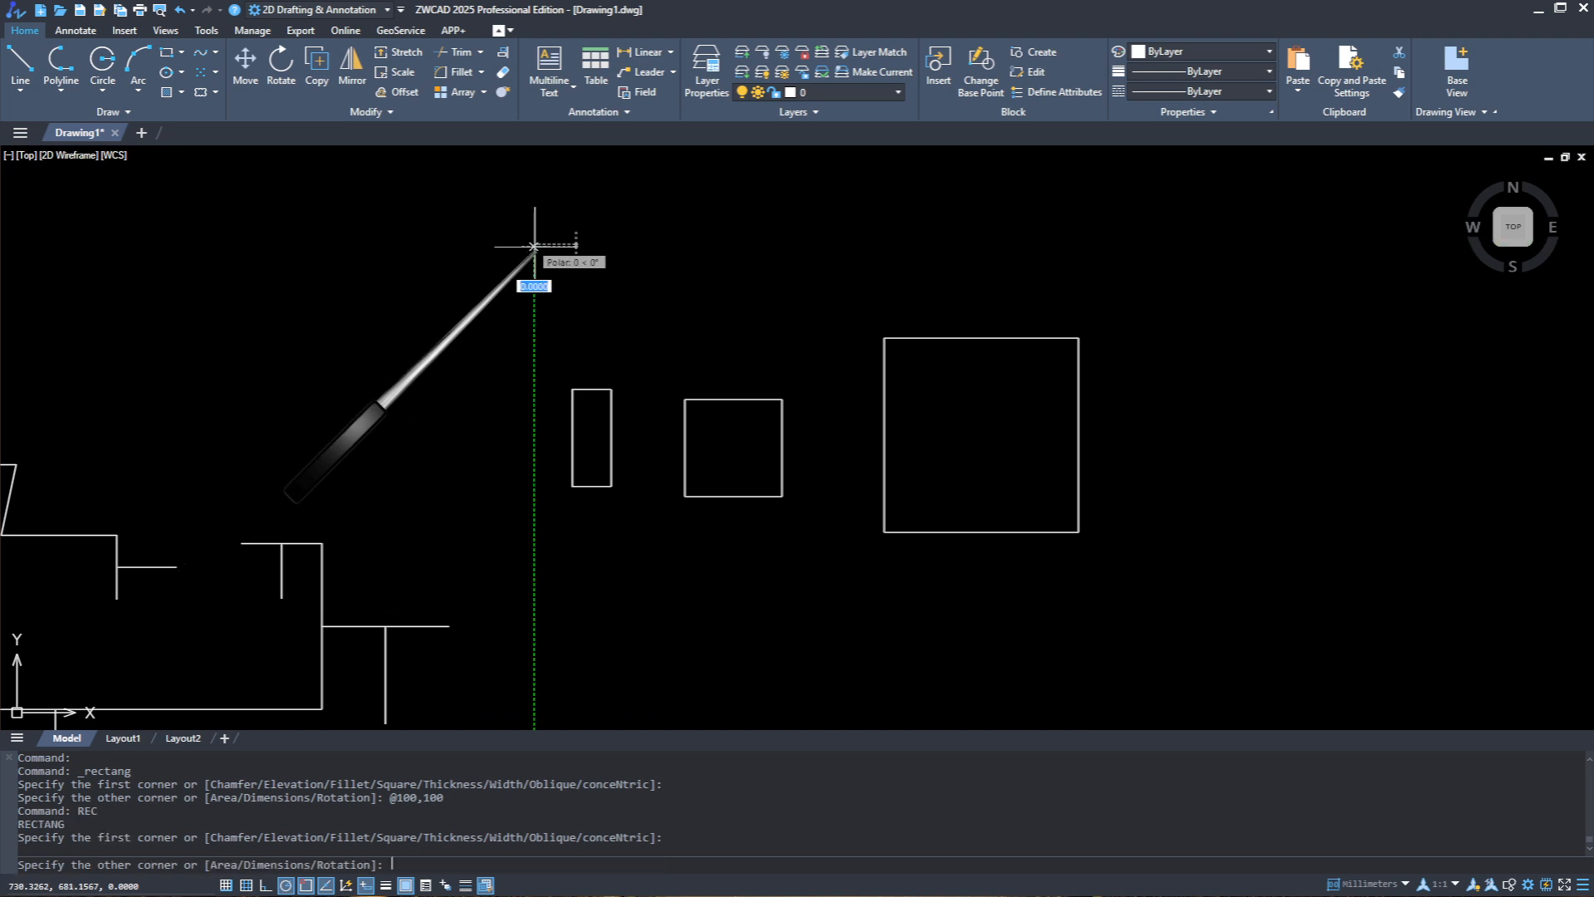
Step: Draw two freehand rectangles: one beside the wide rectangle, and one of about 58 × 57 mm above the 100 mm square's right side
type("rec")
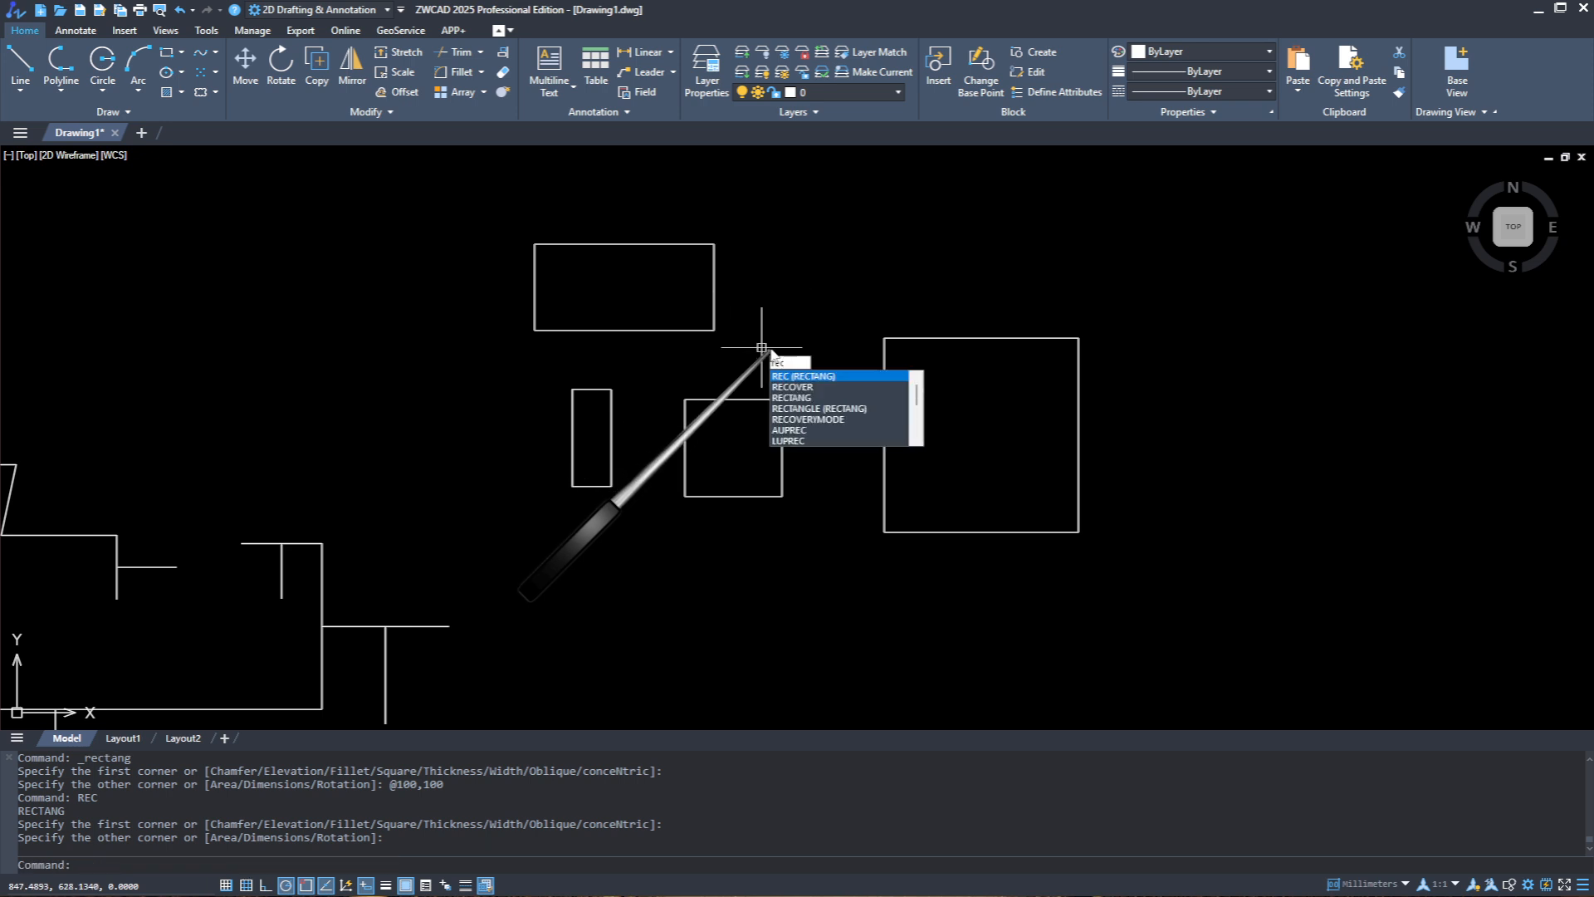
key("Return")
middle_click_drag(812, 347, 691, 495)
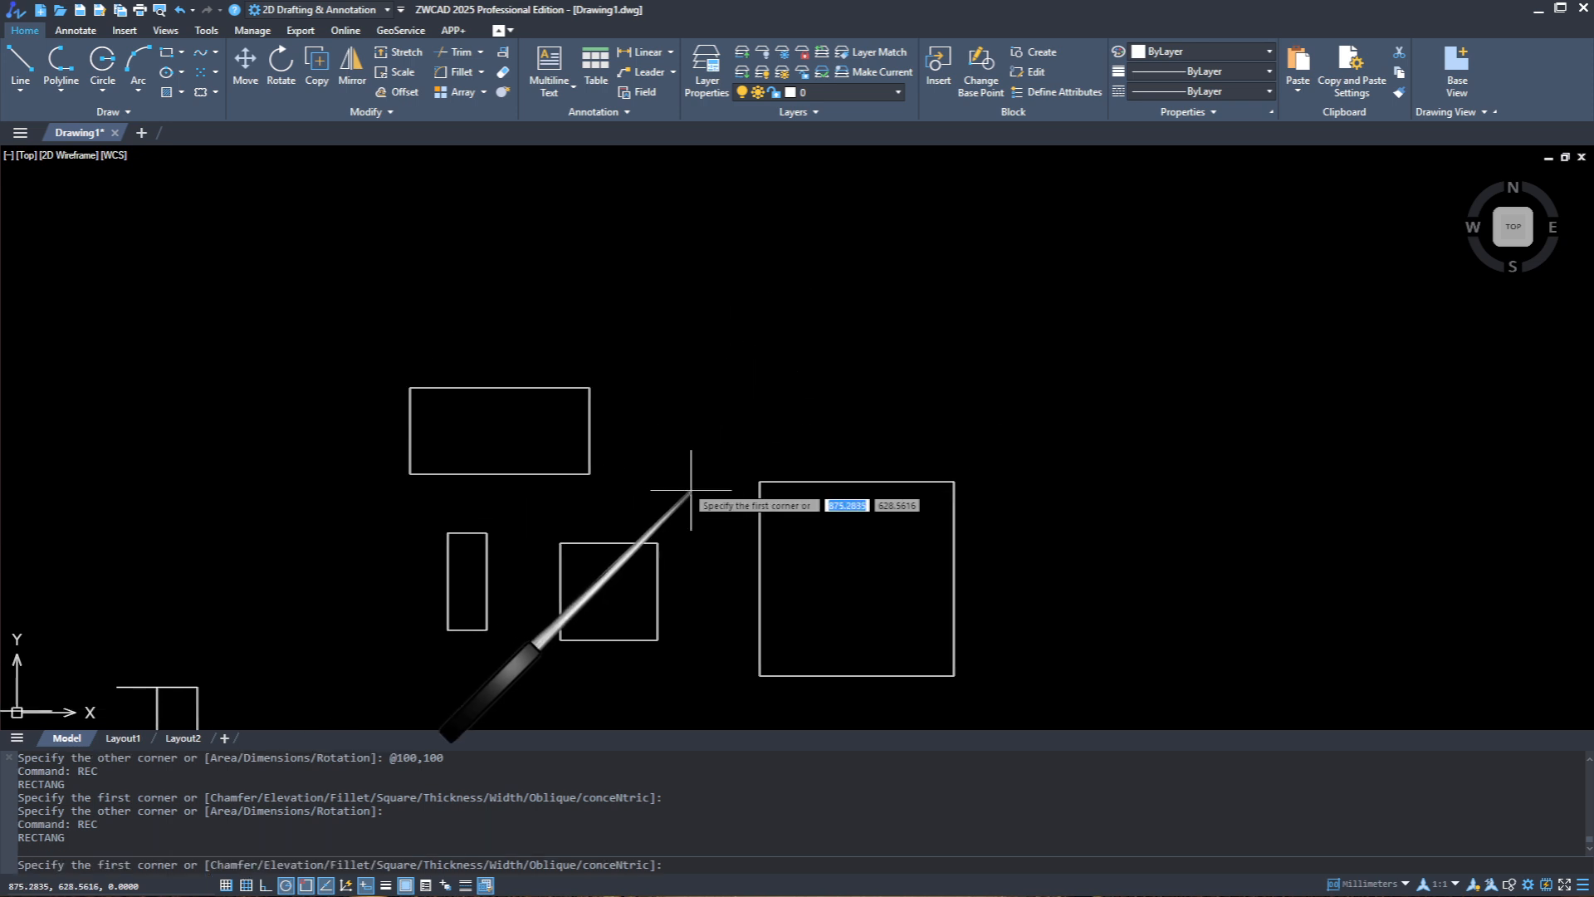
left_click(666, 476)
left_click(823, 362)
key("Return")
left_click(910, 413)
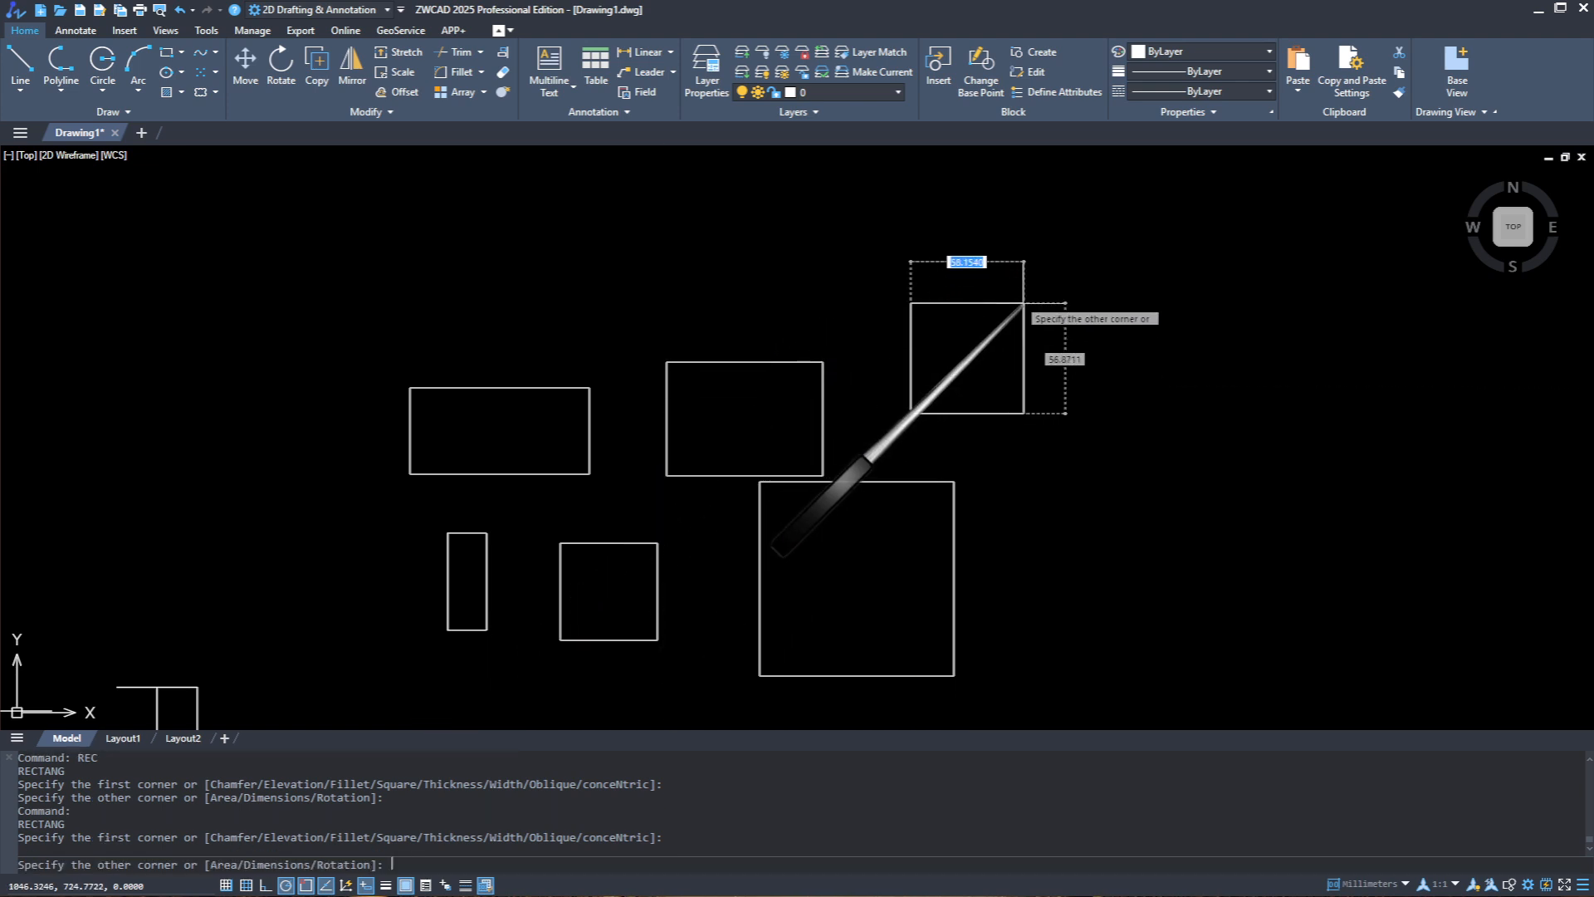
left_click(1024, 303)
Step: Draw two upright freehand rectangles side by side, continuing the upper row to the right
key("Return")
left_click(1079, 414)
left_click(1169, 290)
key("Return")
left_click(1287, 338)
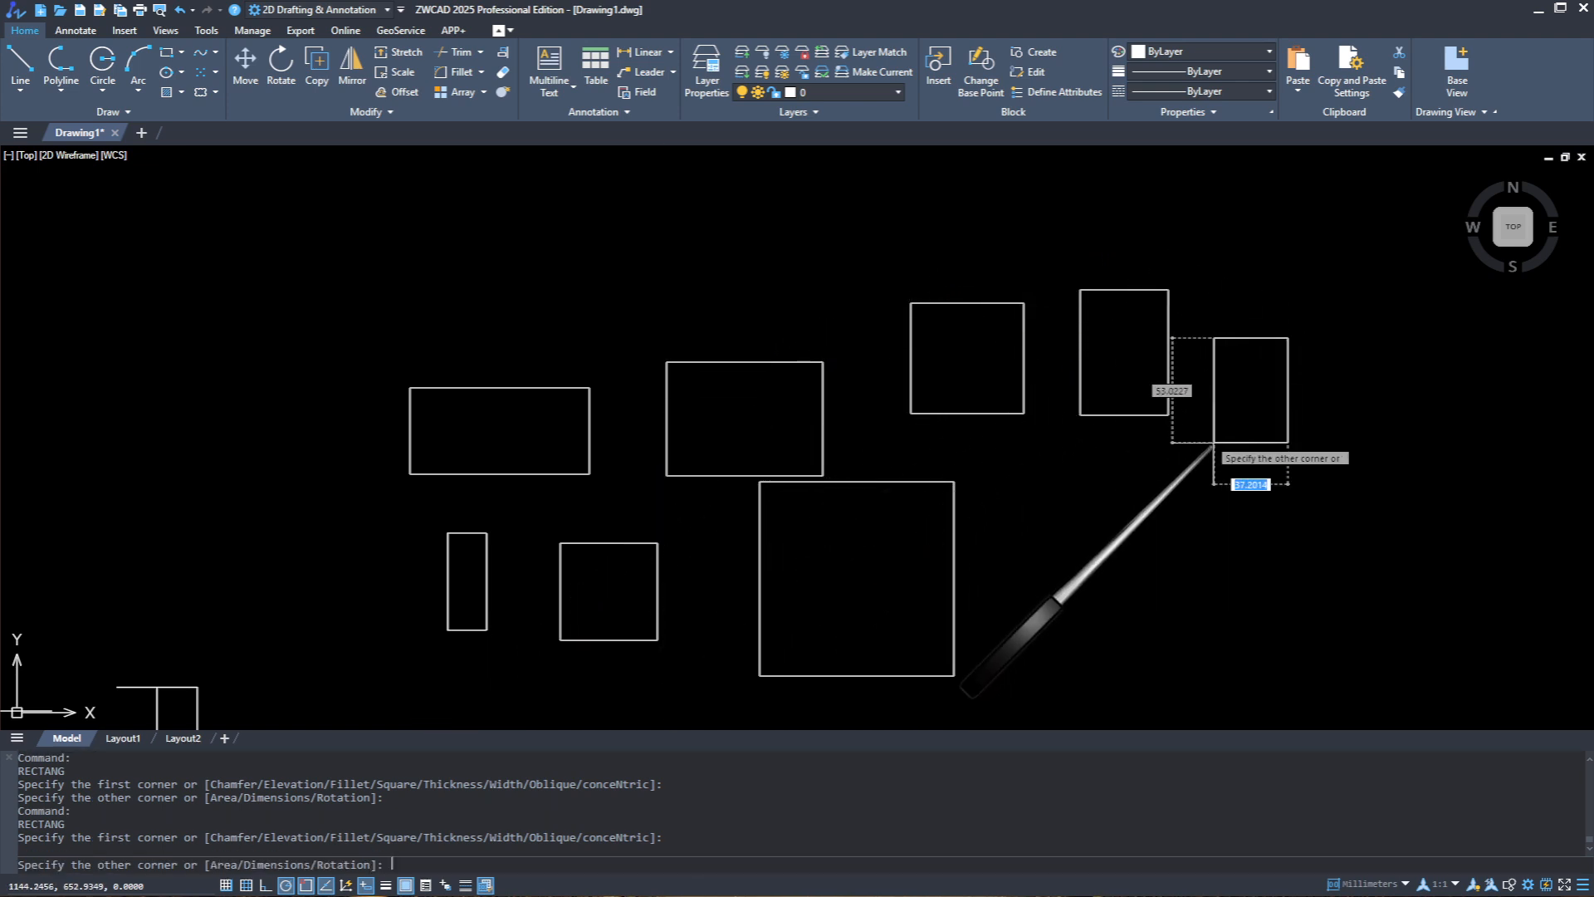
left_click(1202, 456)
Step: Draw two small freehand rectangles below the upper row's right end and an upright one at the row's far right
key("Return")
left_click(1100, 571)
left_click(1155, 496)
key("Return")
left_click(1222, 563)
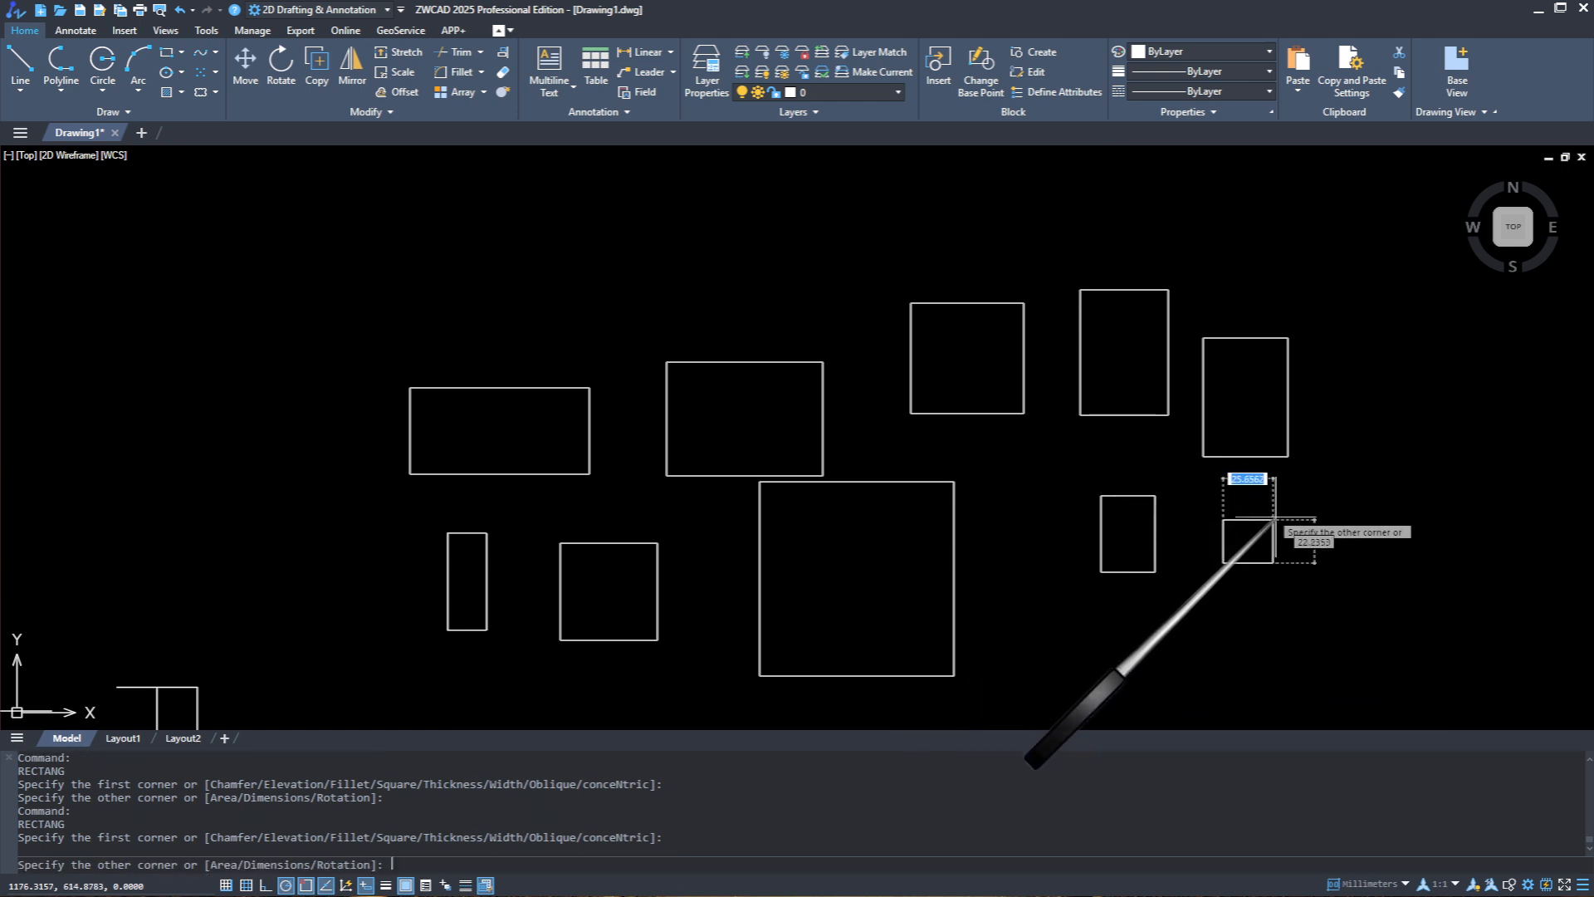
left_click(1289, 506)
key("Return")
left_click(1342, 502)
left_click(1409, 387)
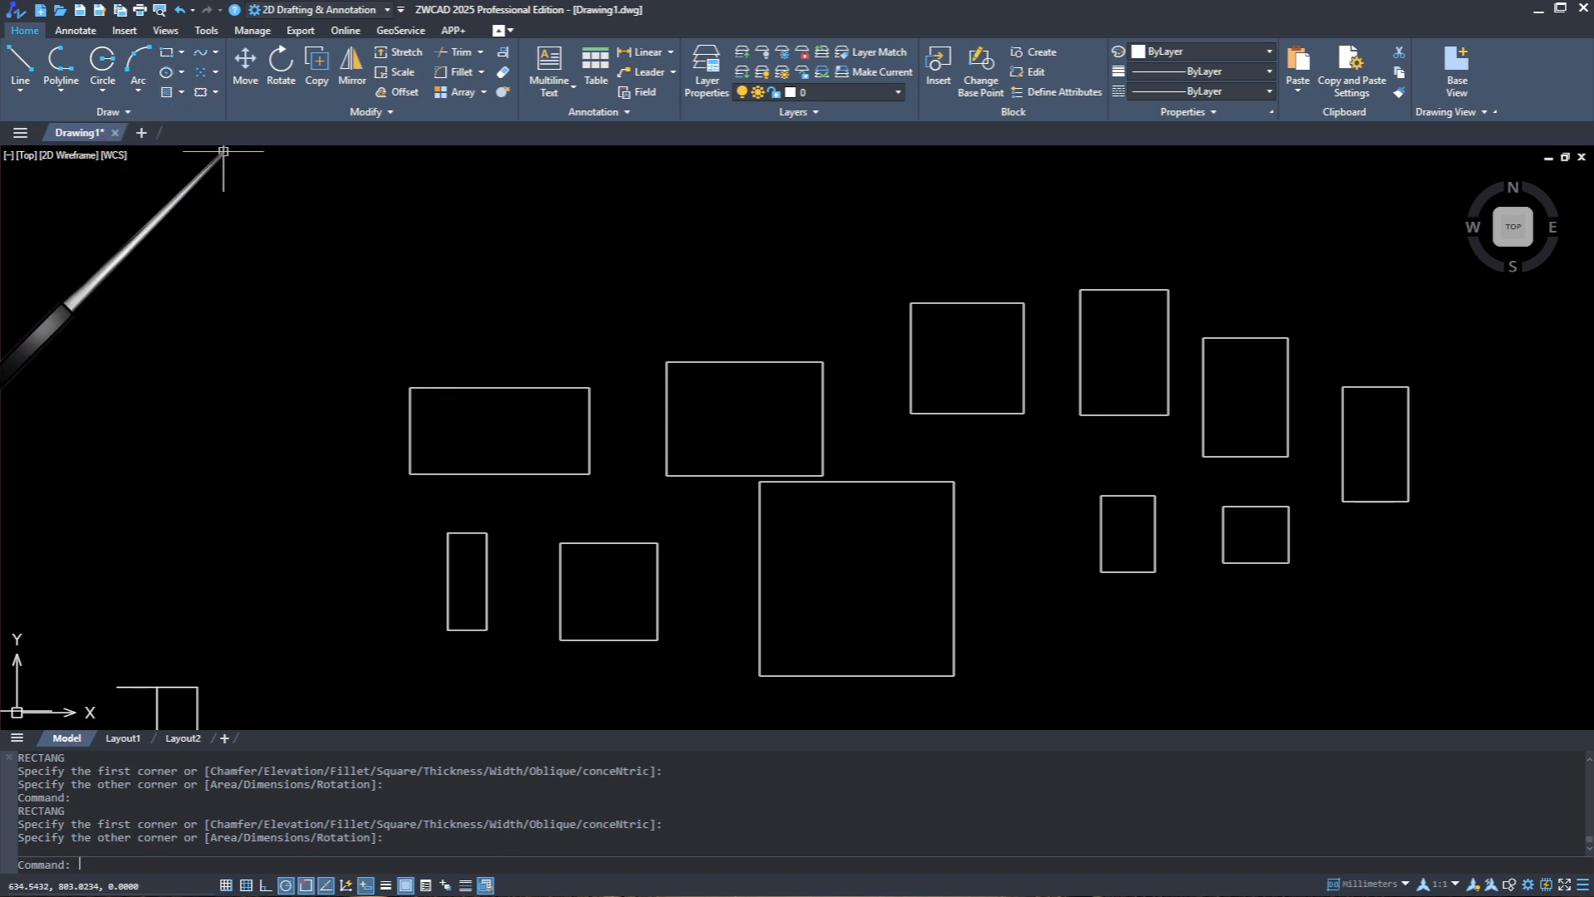
Step: Copy the wide horizontal rectangle twice to its left from its upper-right corner, snapping each copy edge to edge by endpoints
left_click(316, 79)
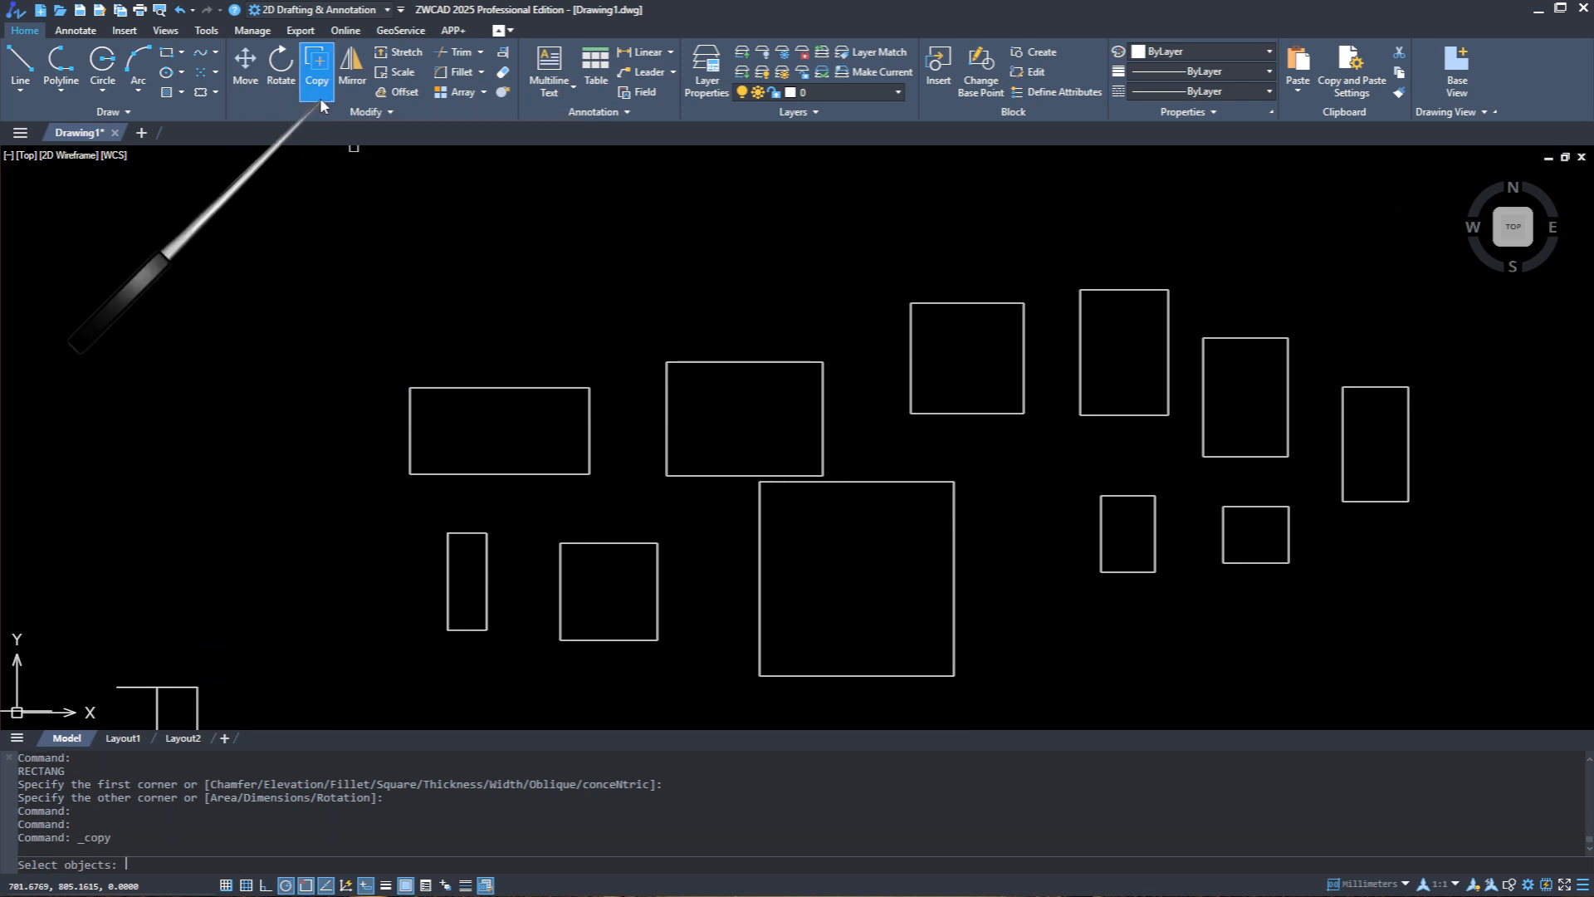
left_click(571, 306)
left_click(509, 402)
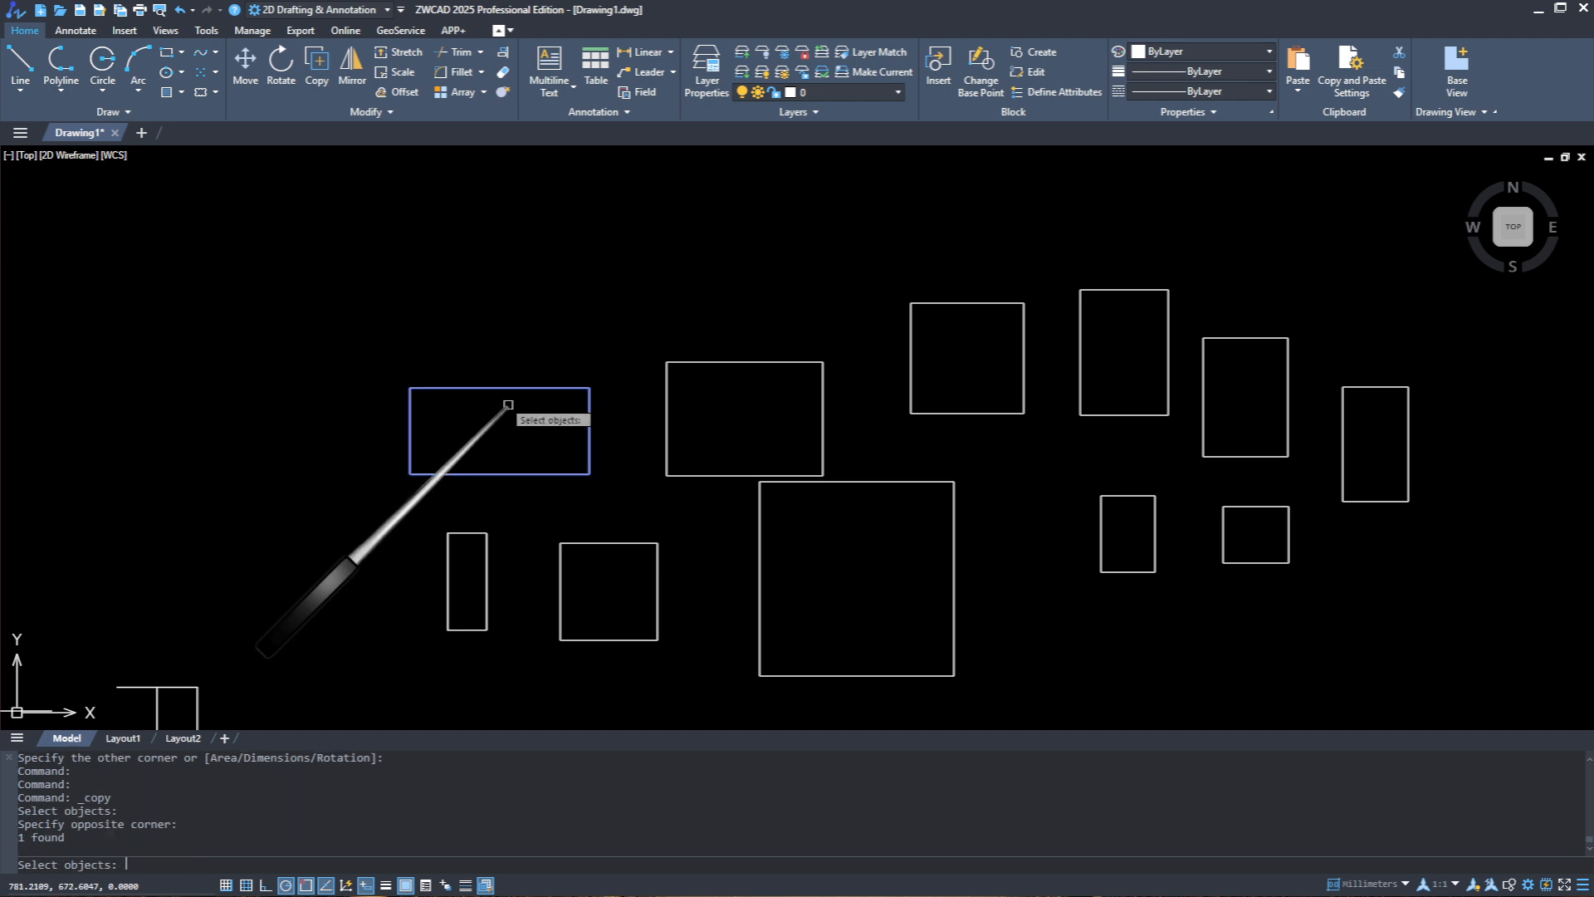
left_click(539, 334)
left_click(499, 412)
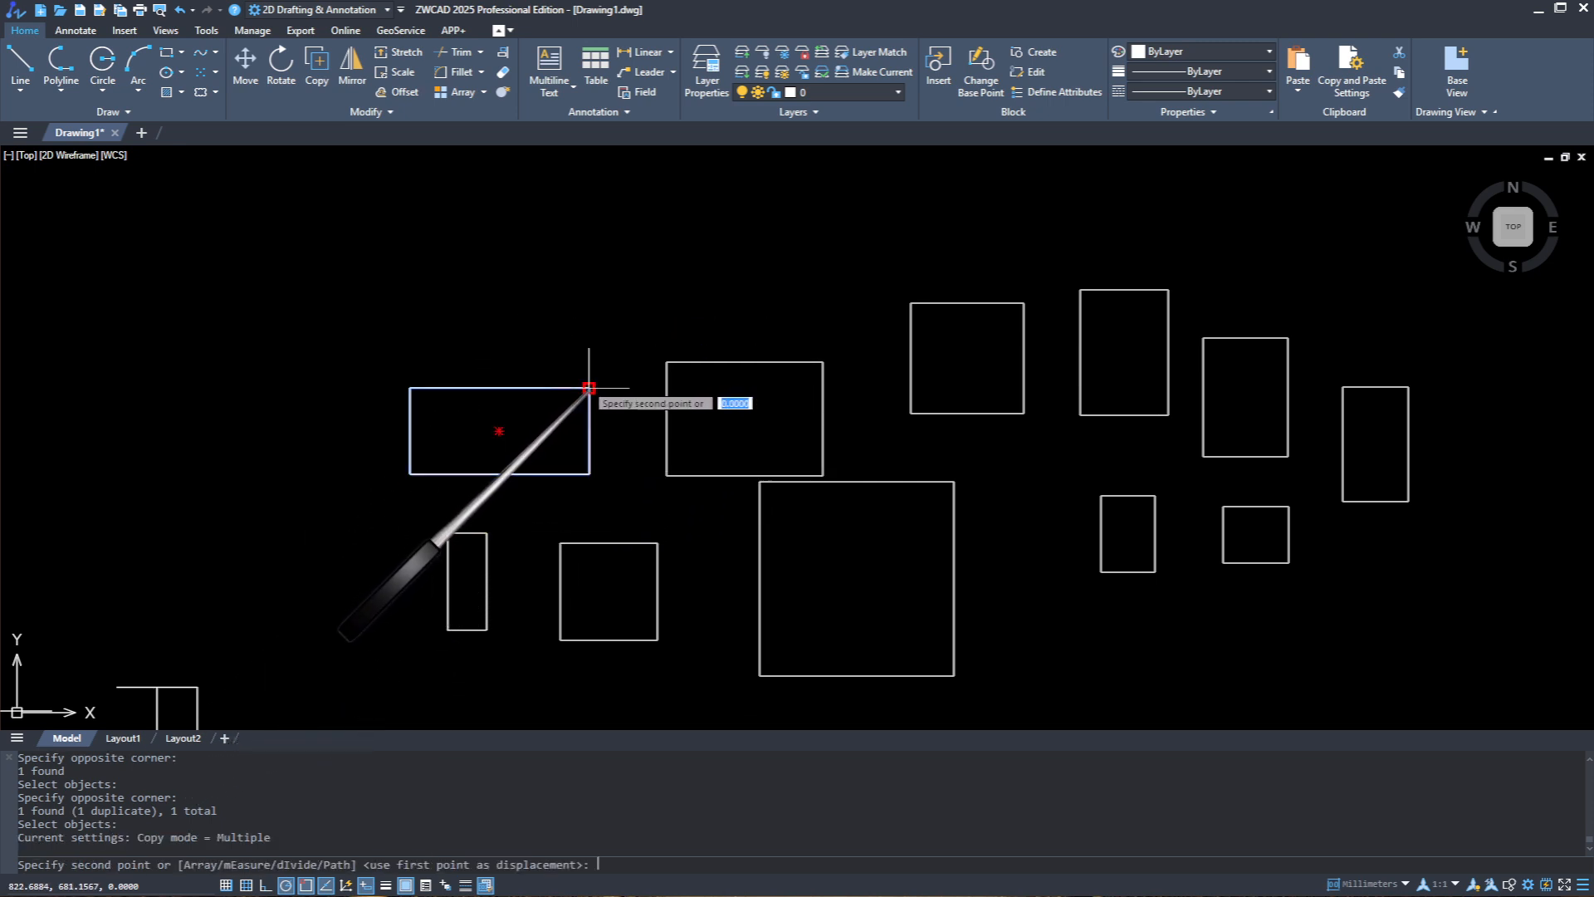
left_click(409, 388)
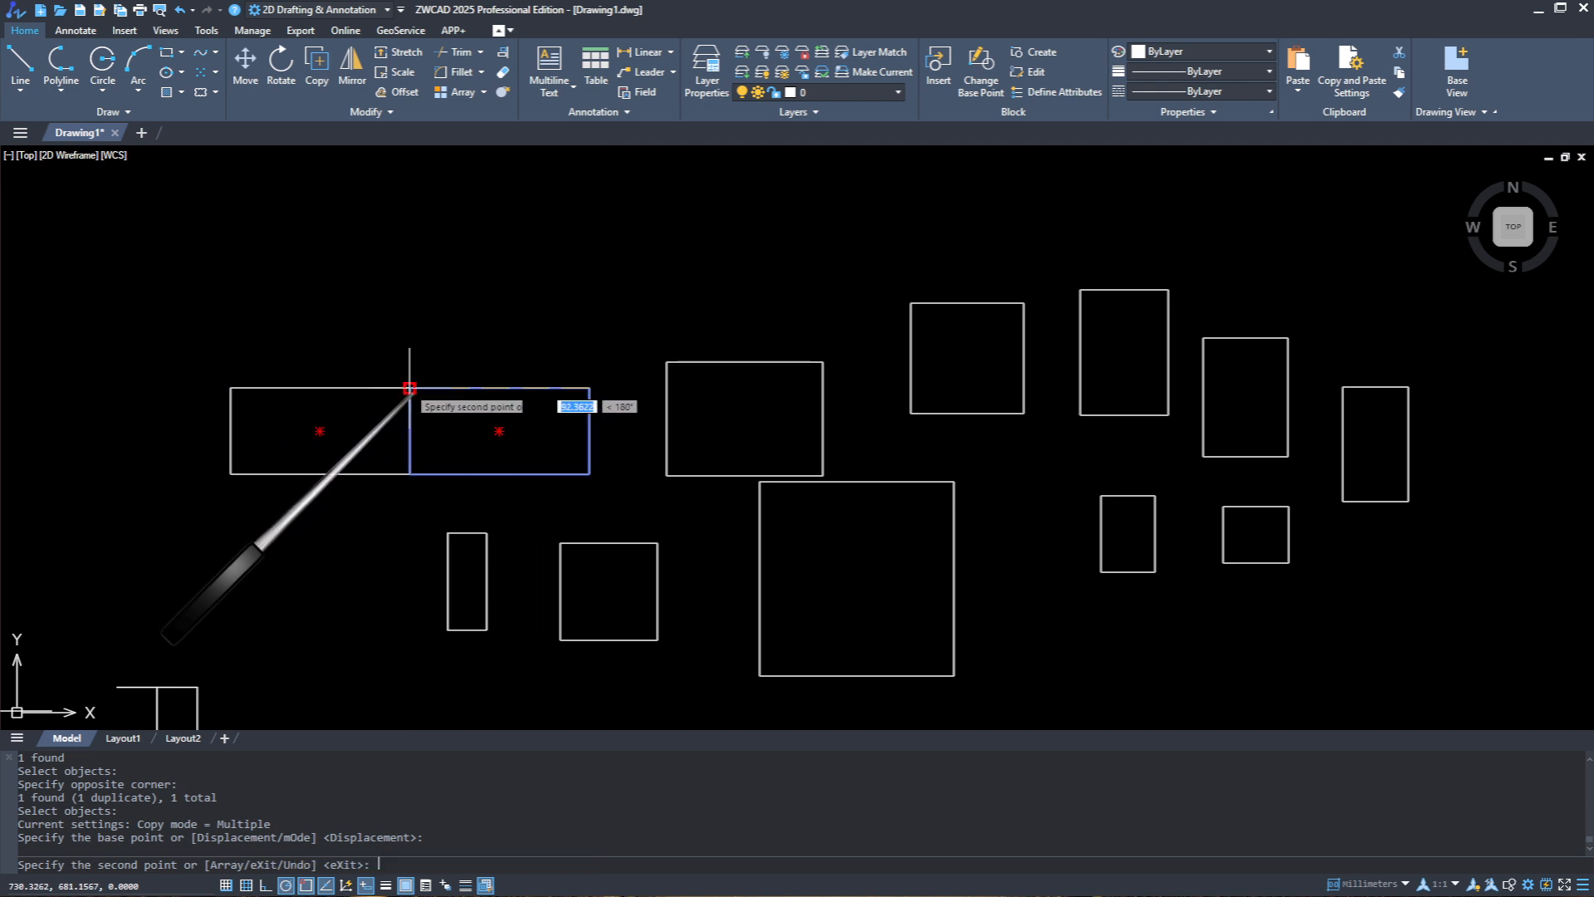
left_click(230, 388)
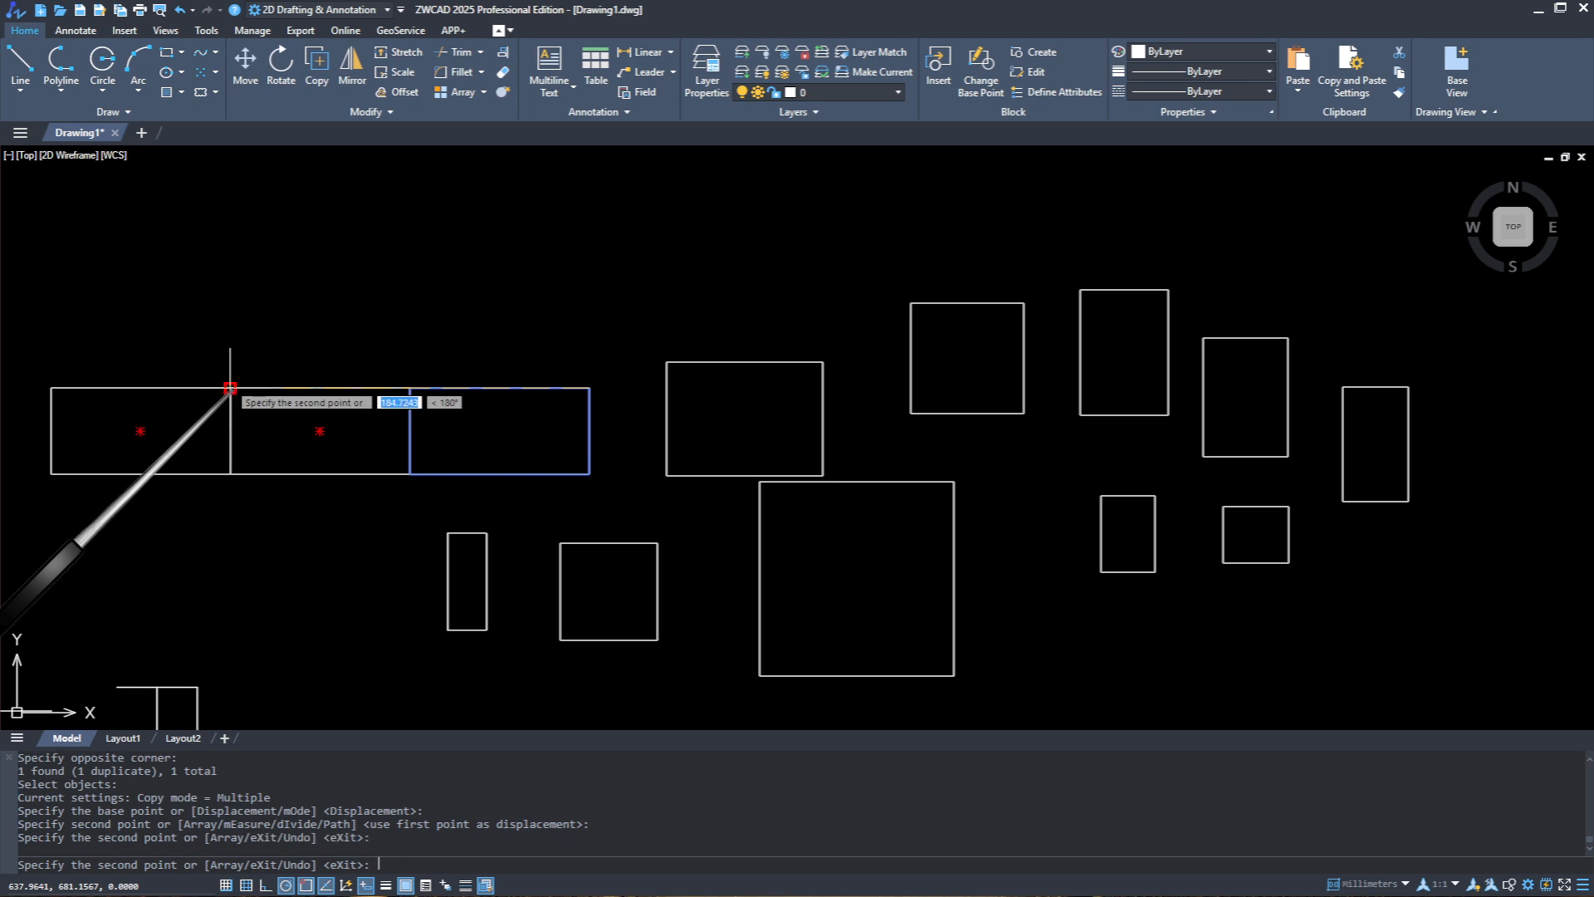
Step: Place three more copies of the wide rectangle as a second row, snapping each to the lower endpoints of the existing row
left_click(230, 474)
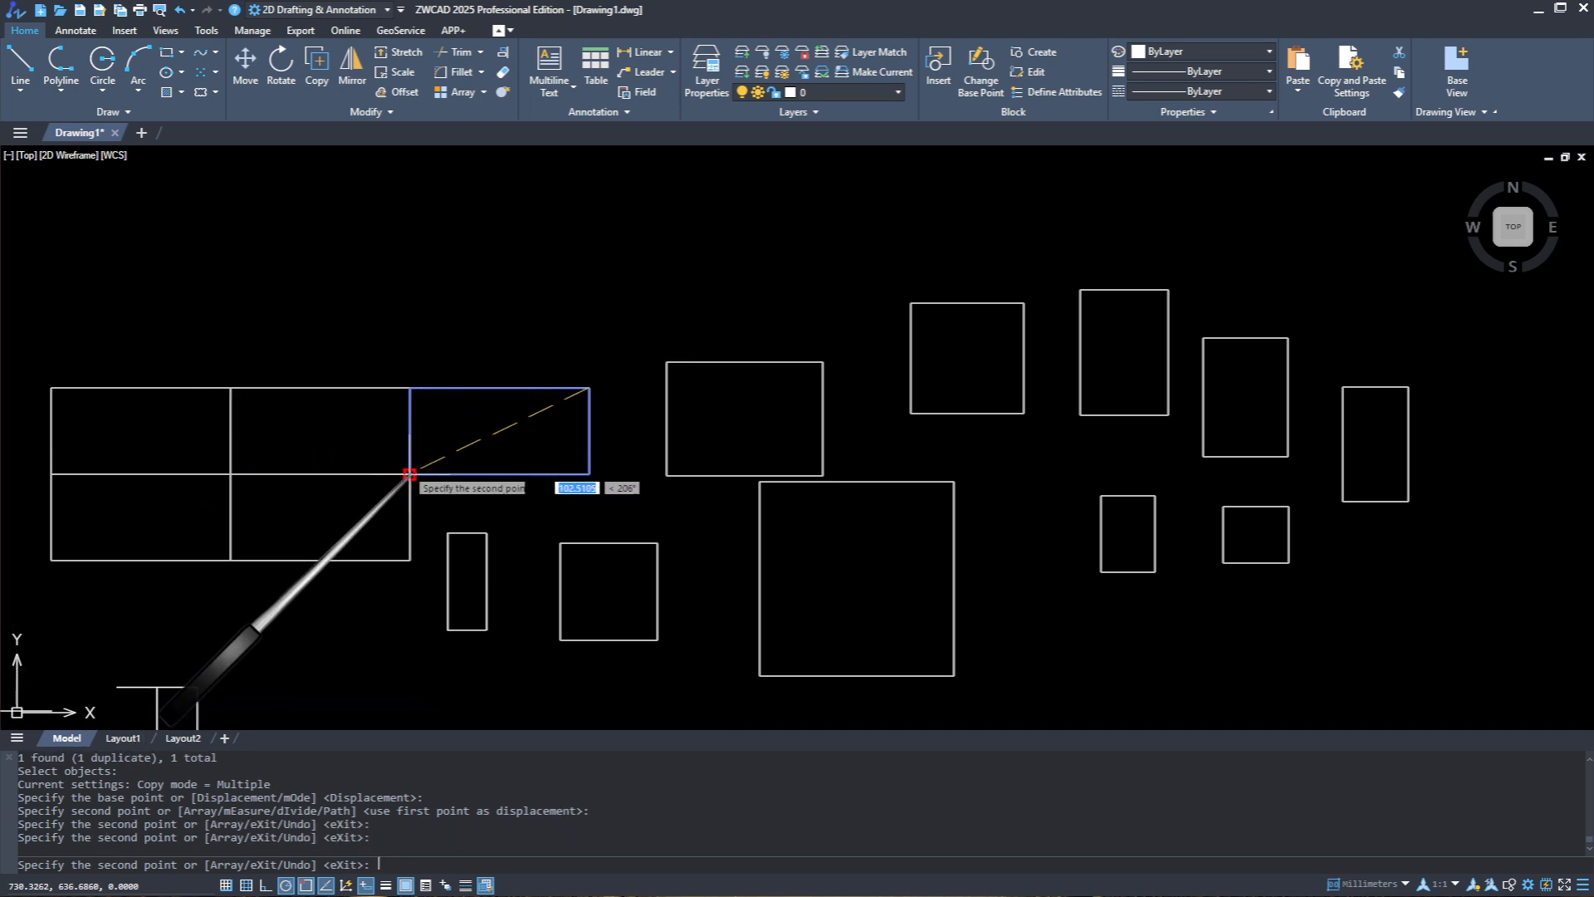
left_click(409, 474)
left_click(589, 474)
key("Escape")
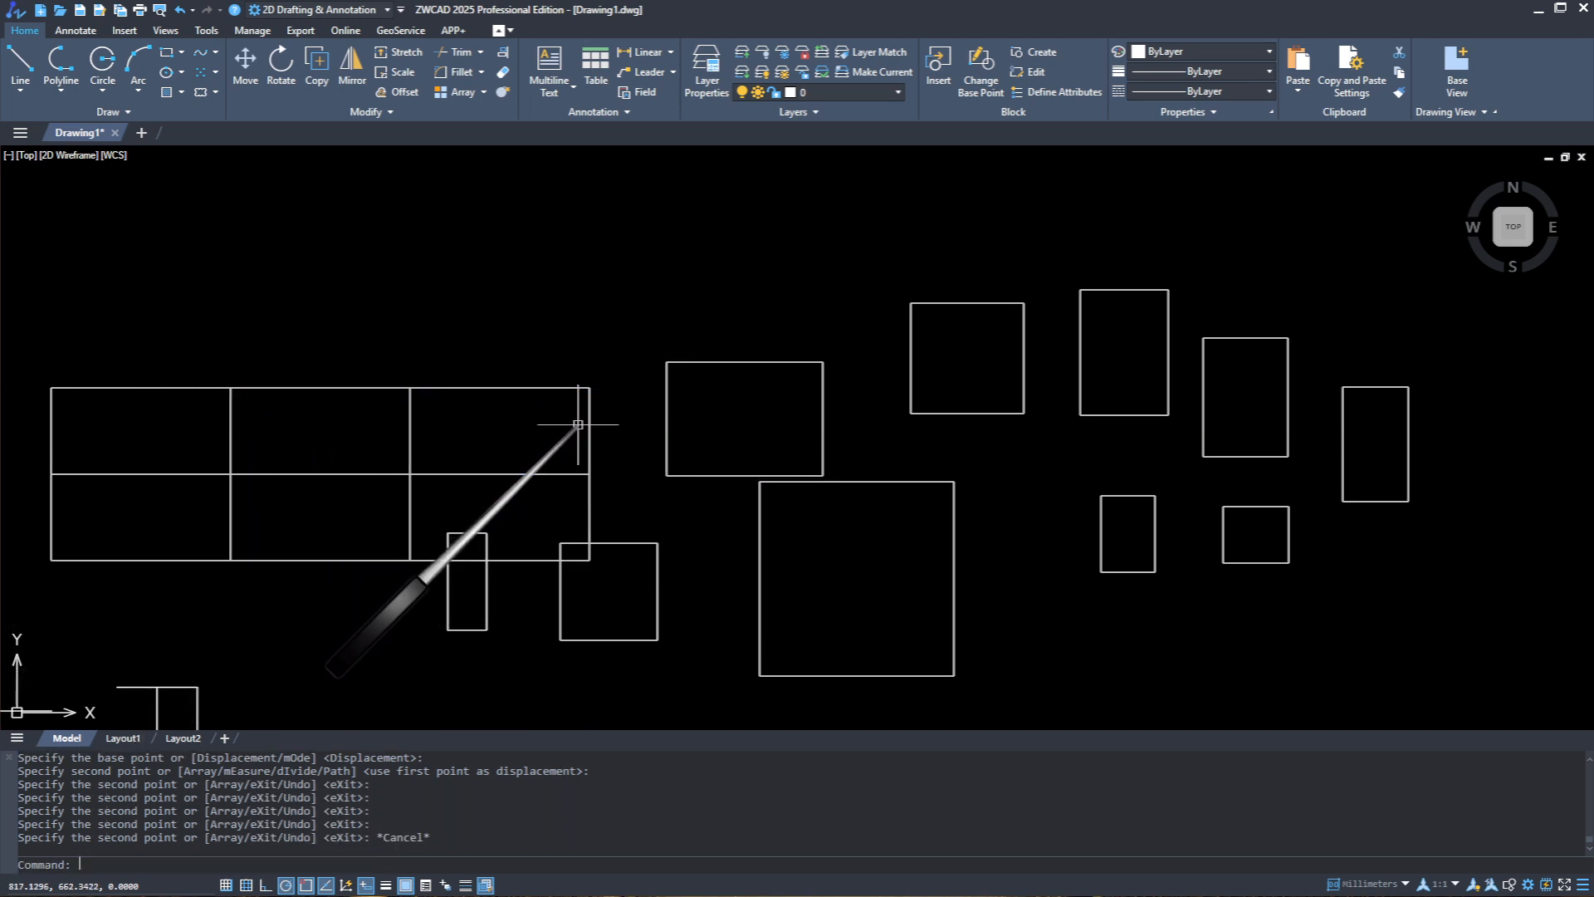
Step: Draw a freehand vertical line above the upper-left part of the six-rectangle grid
middle_click_drag(356, 351, 417, 386)
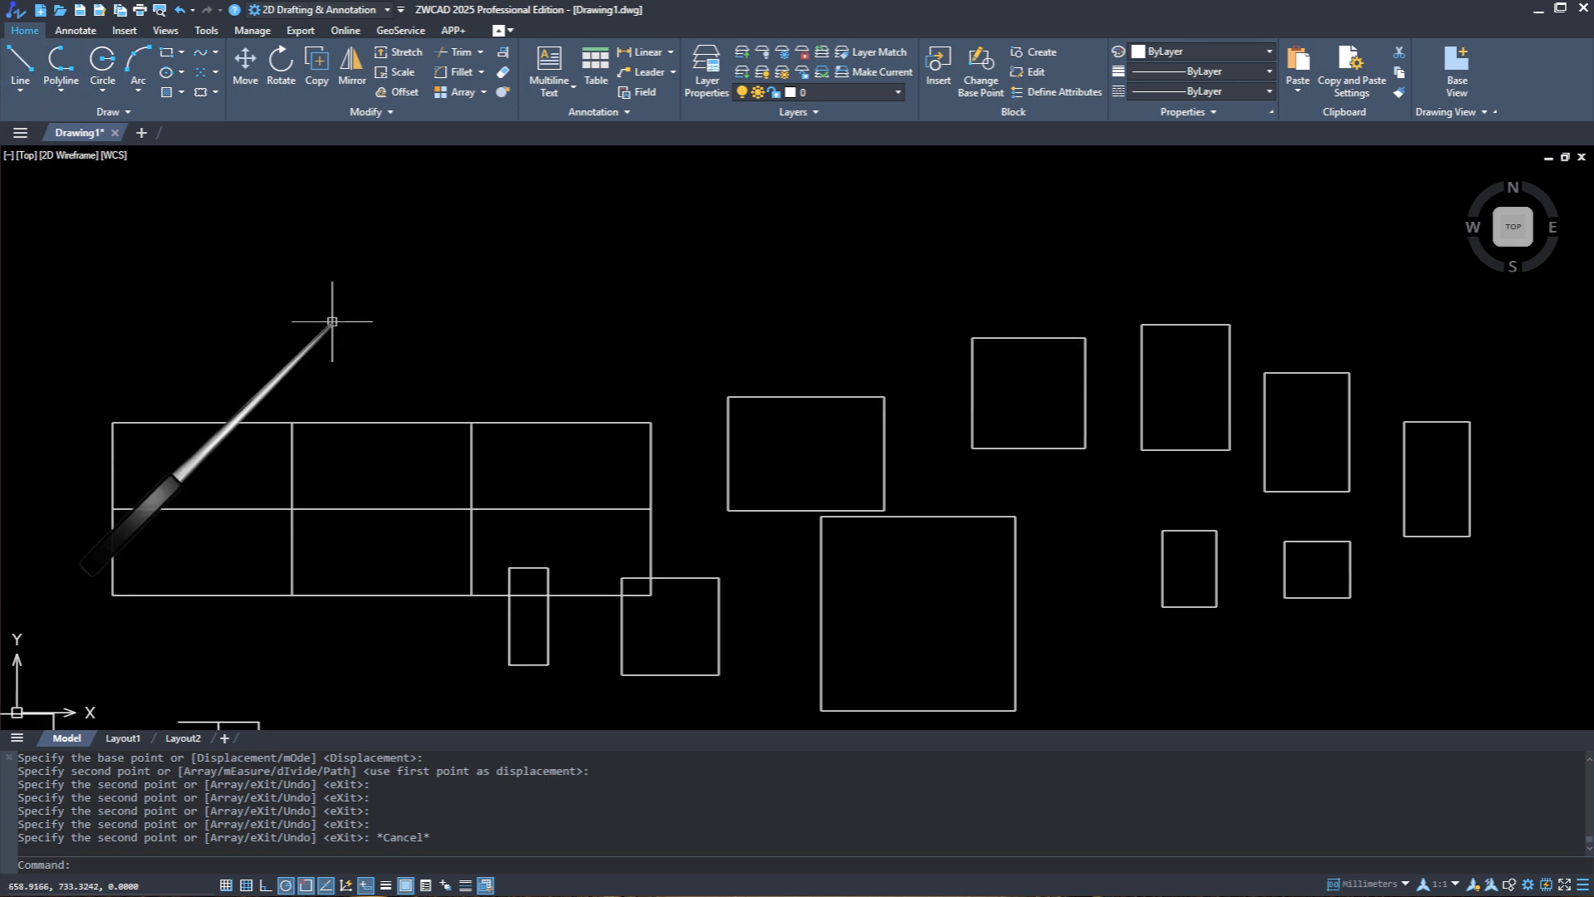
middle_click_drag(180, 277, 339, 424)
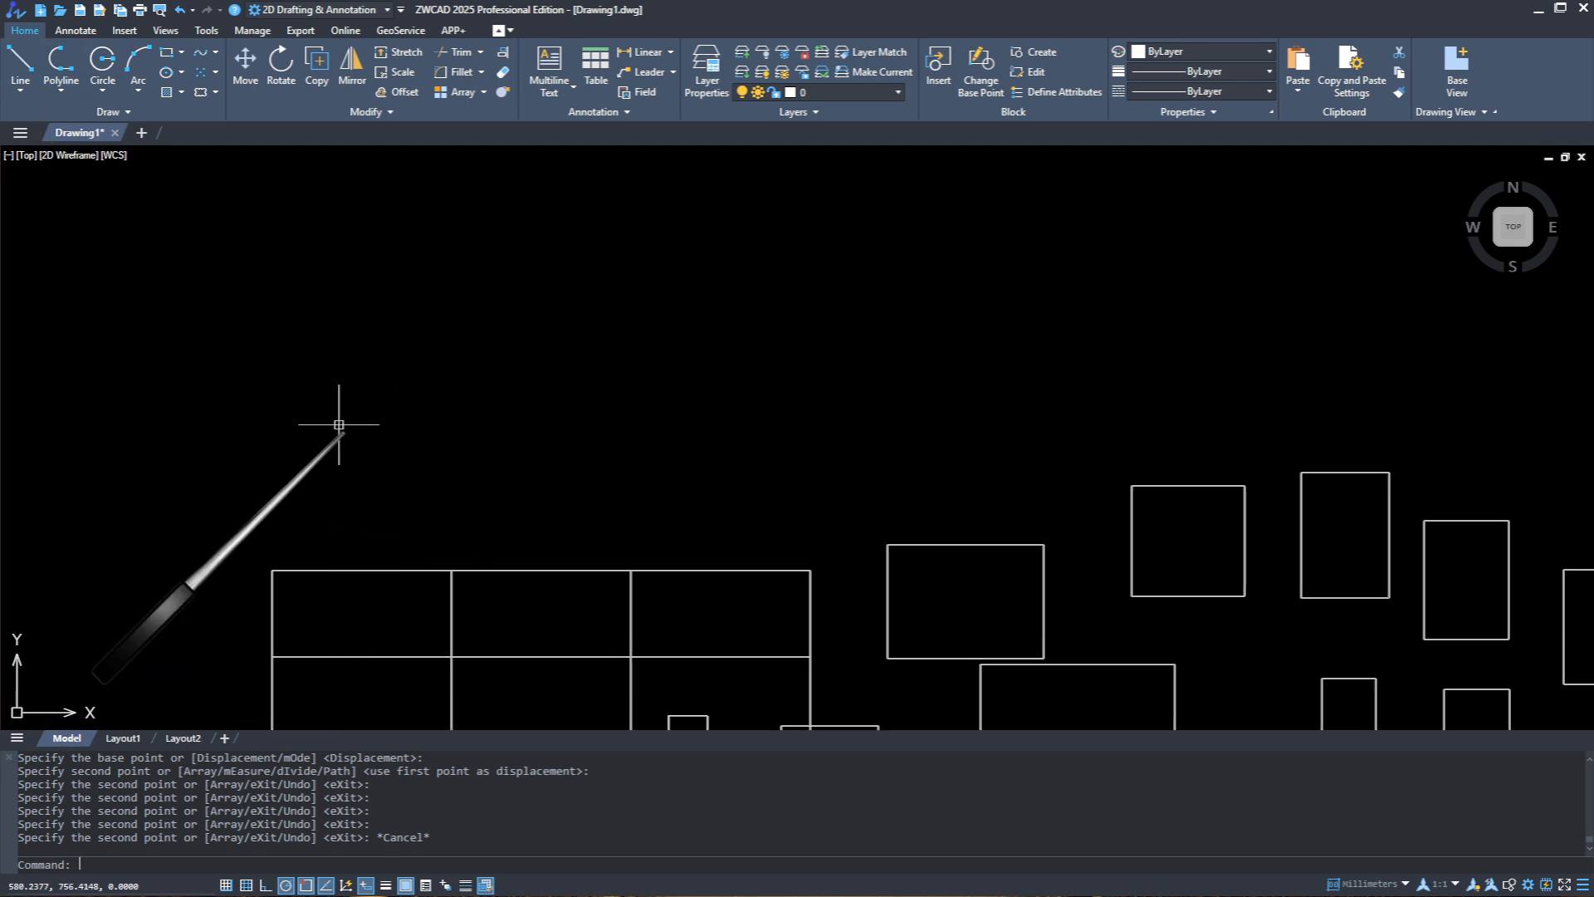
left_click(284, 489)
left_click(284, 259)
key("Return")
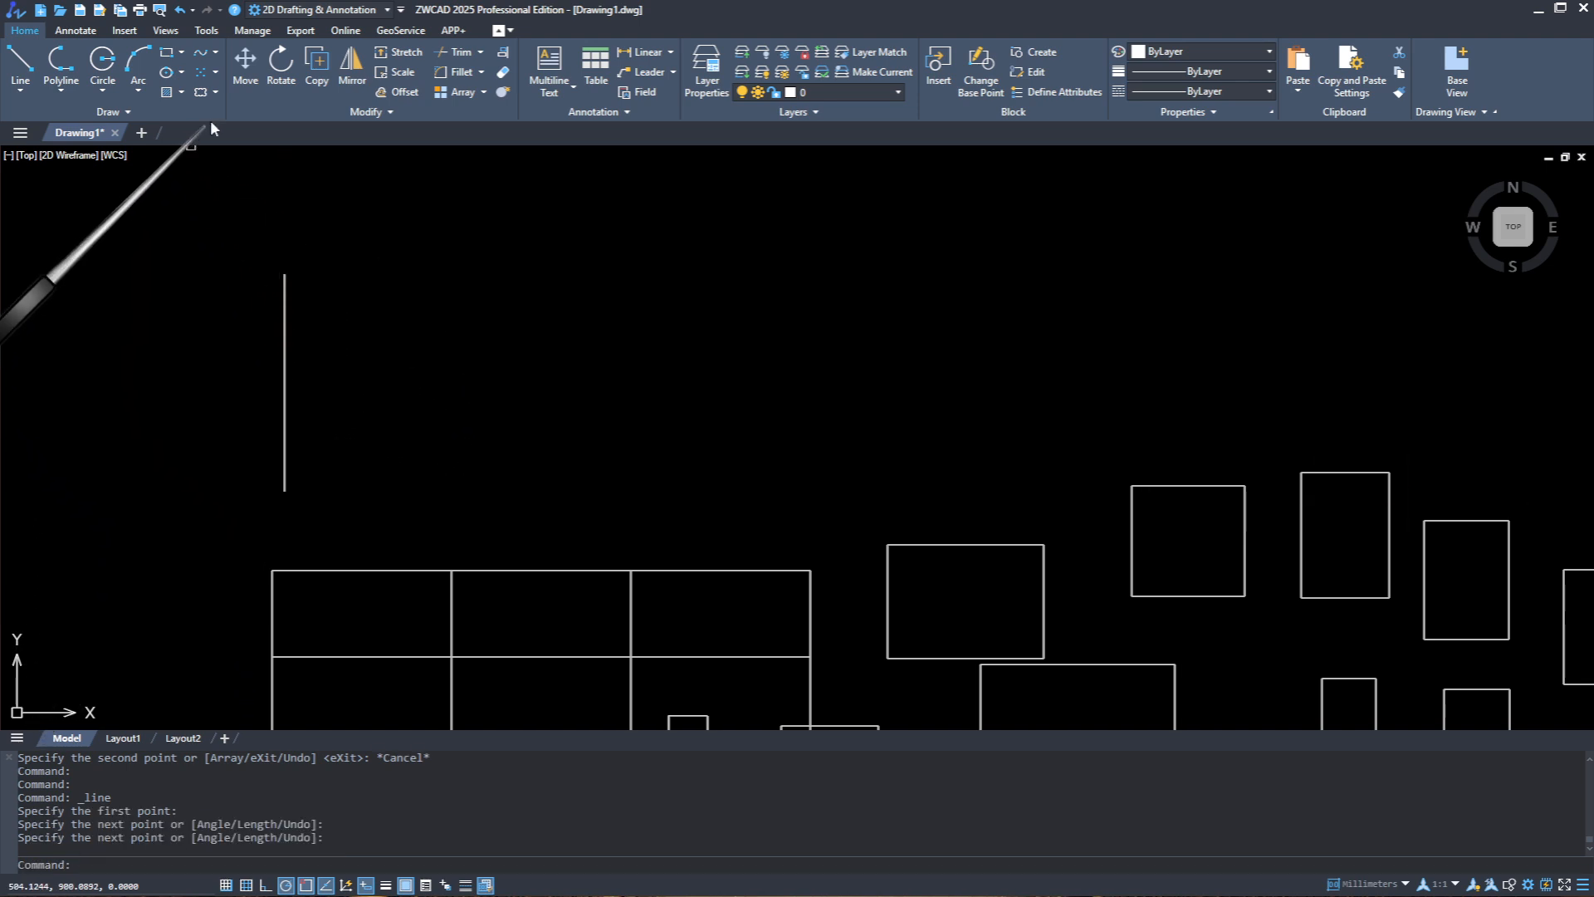
Step: Copy the vertical line five times by its lower endpoint onto successive endpoints and midpoints along the grid's top edge, from the first divider to the right corner
left_click(317, 64)
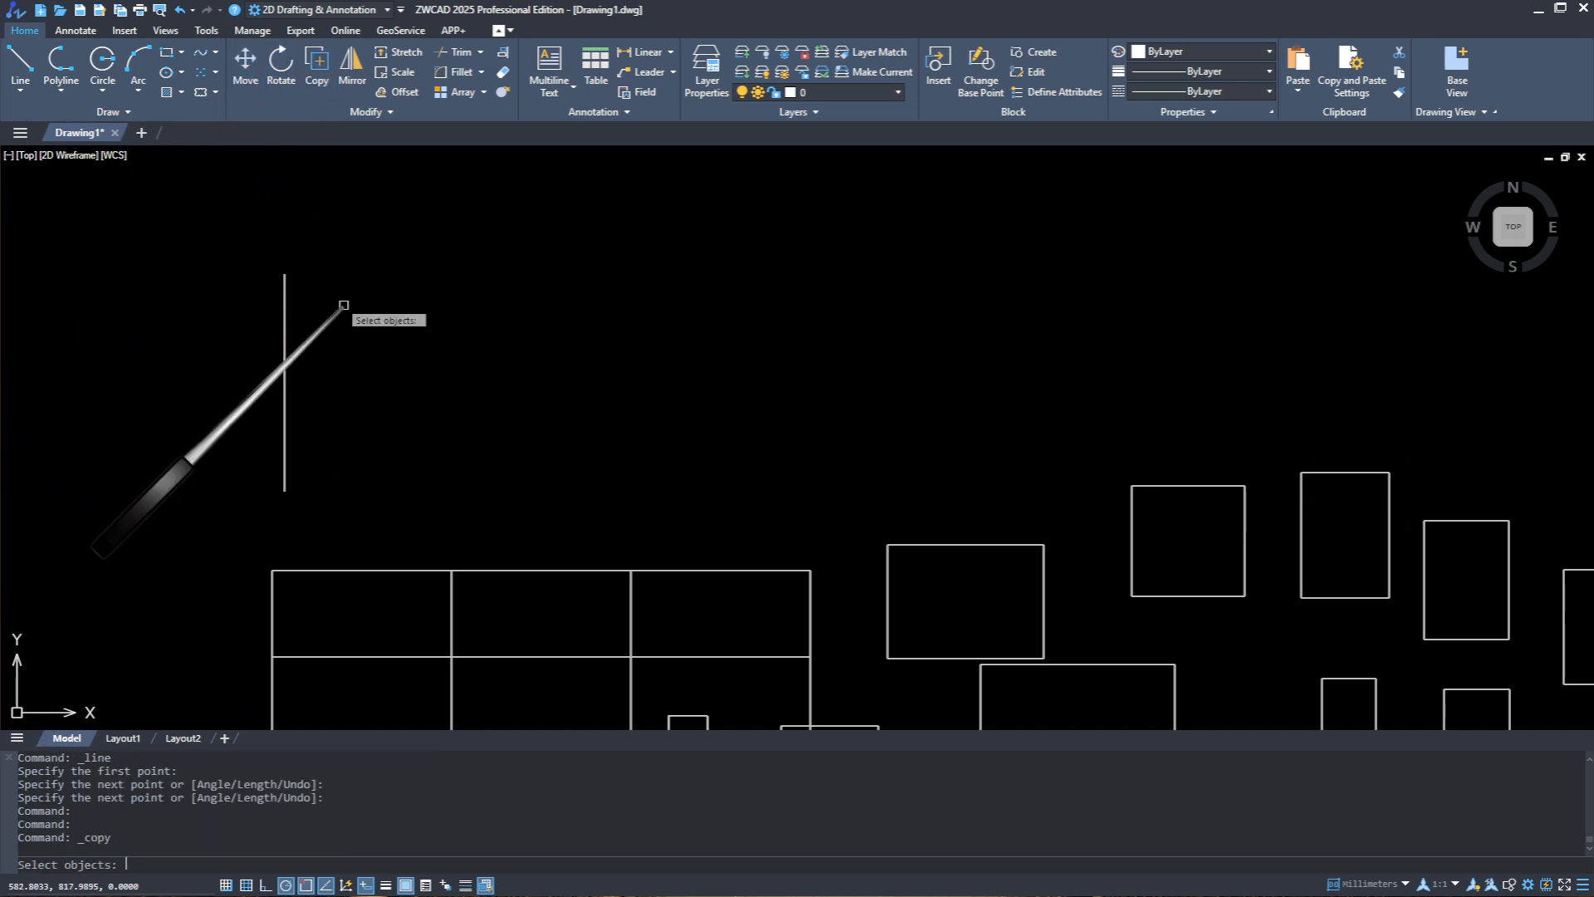
left_click(317, 410)
left_click(234, 476)
key("Return")
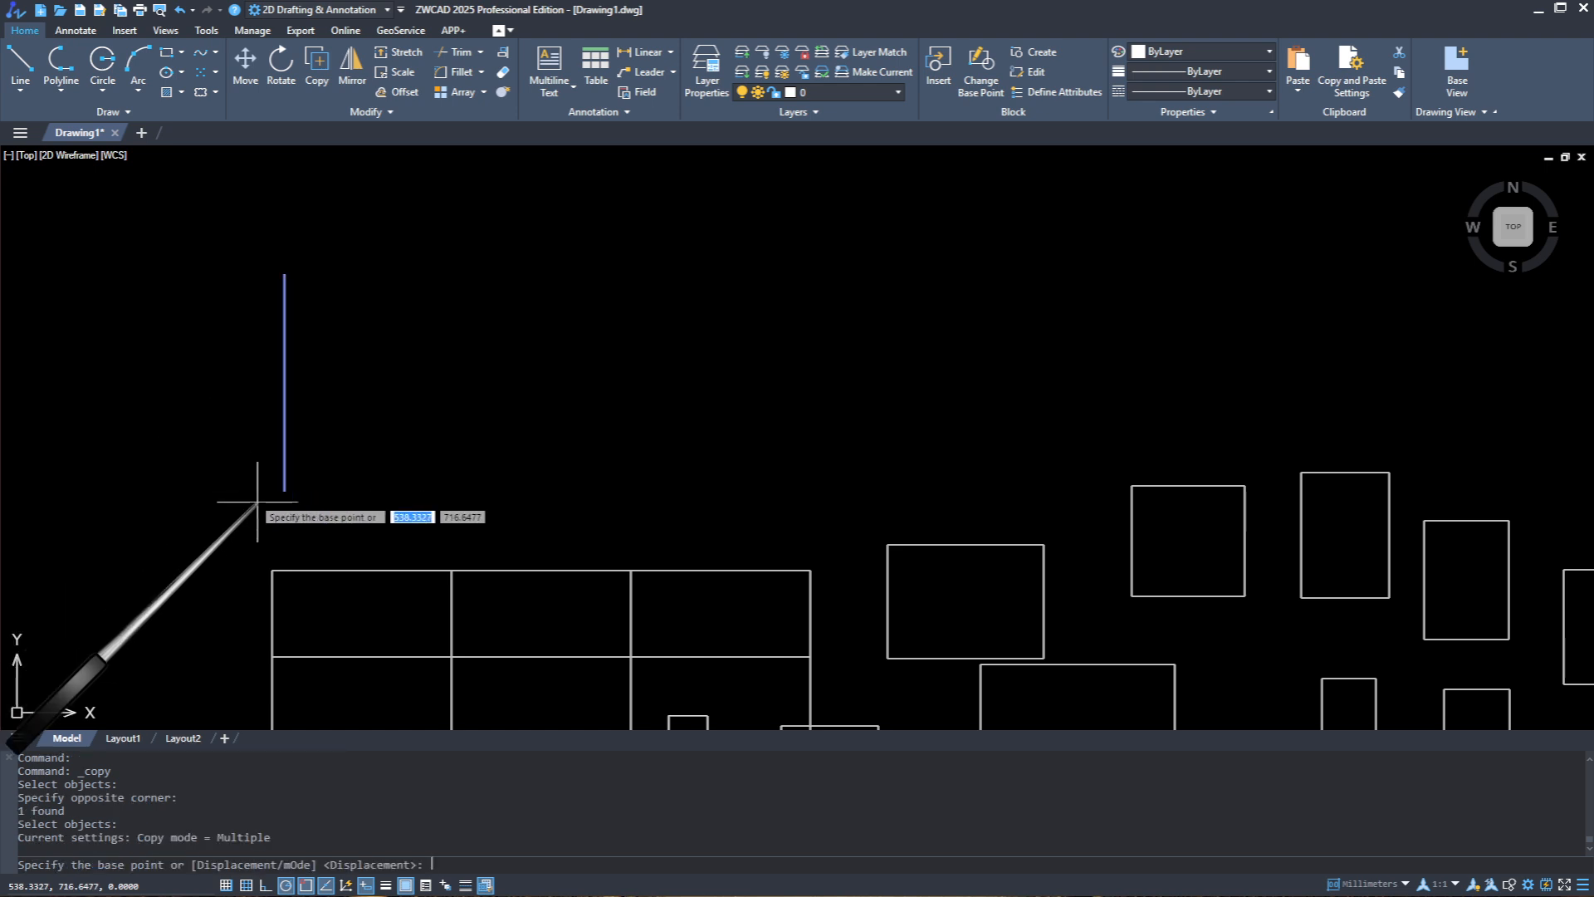
left_click(284, 491)
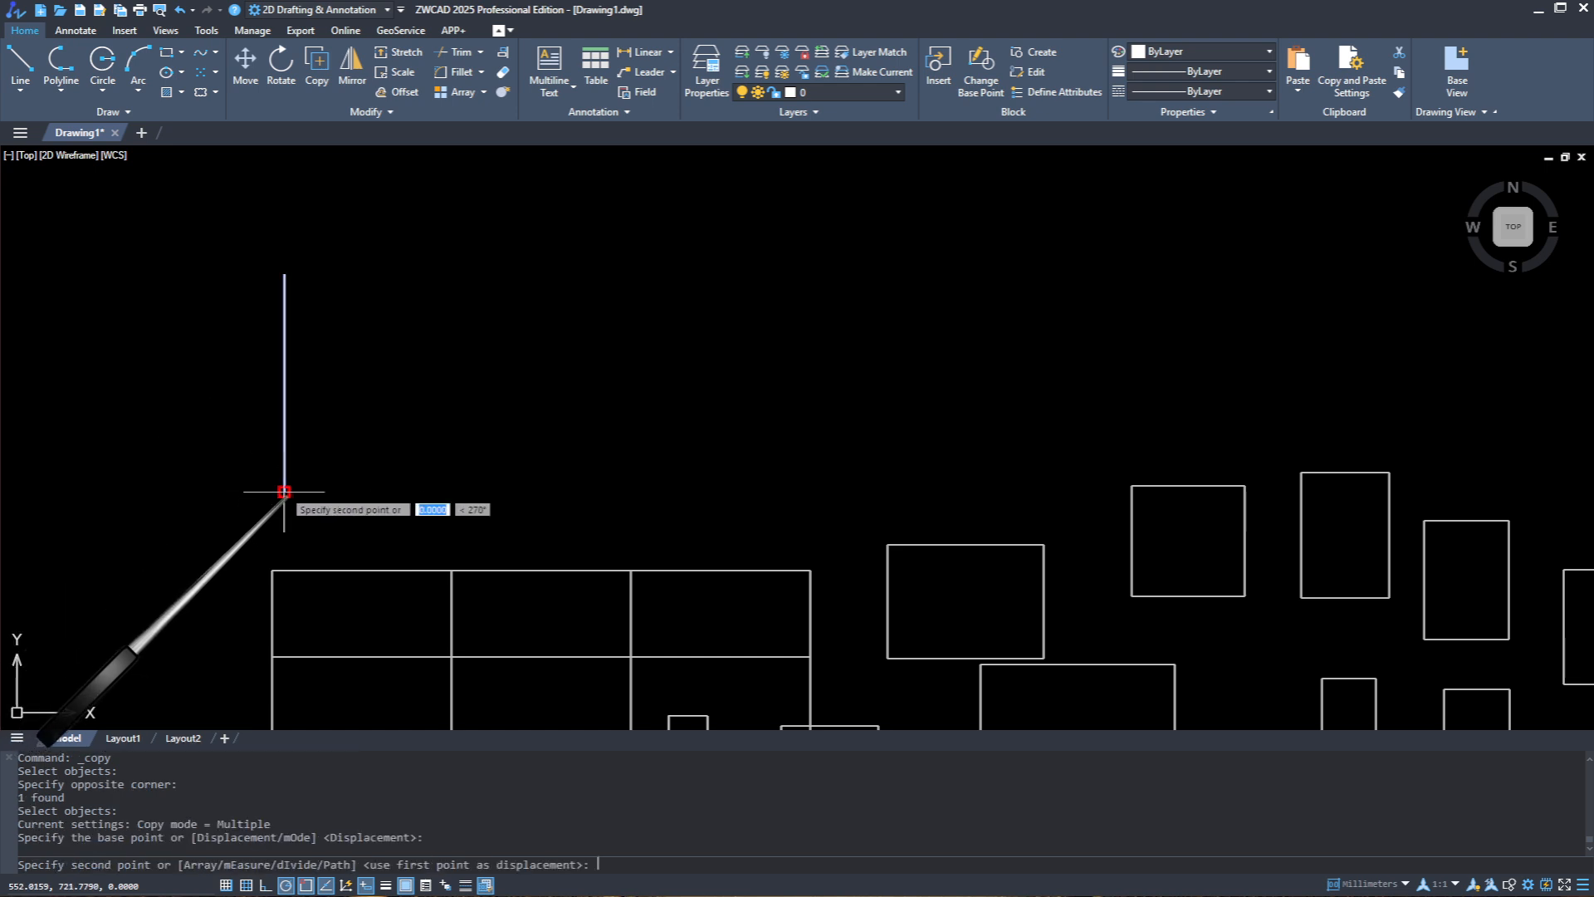
left_click(451, 571)
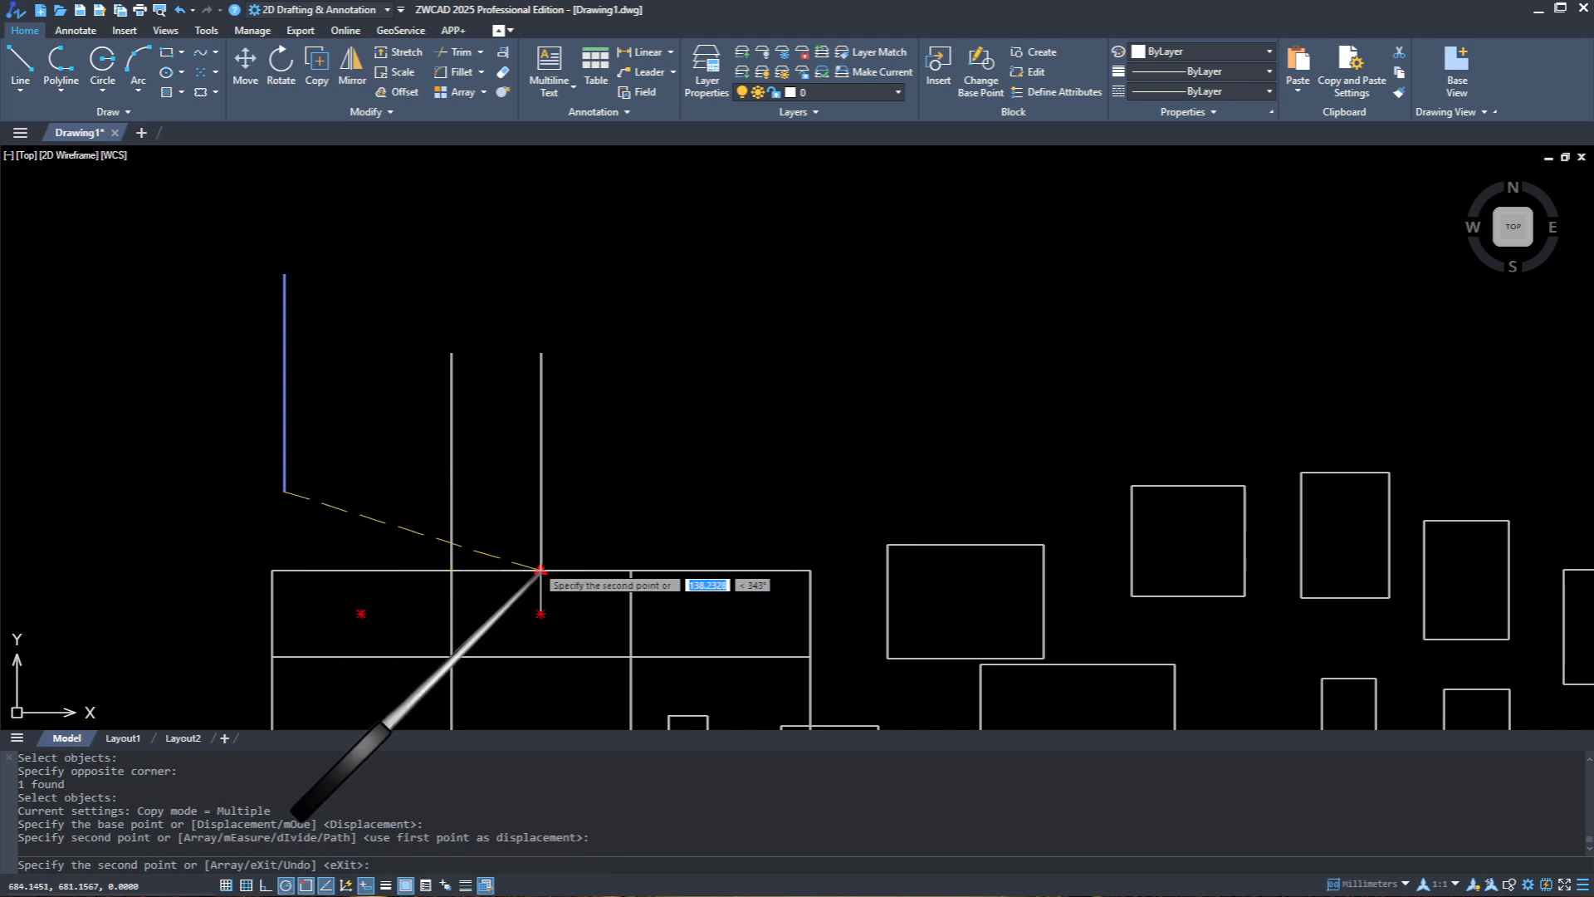
left_click(541, 571)
left_click(631, 570)
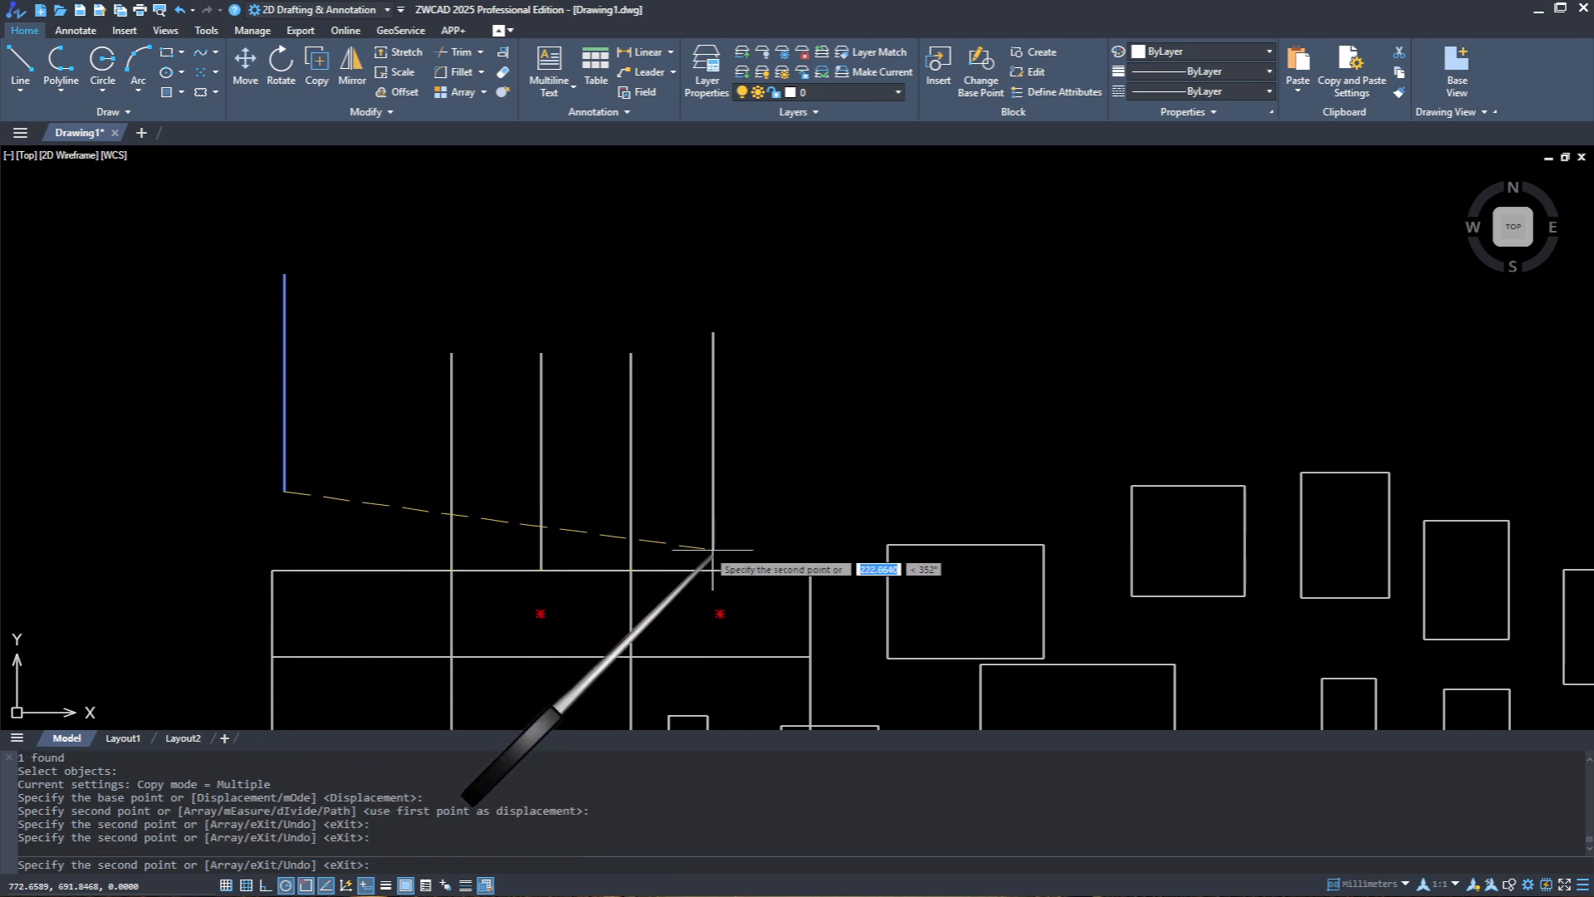
left_click(720, 570)
left_click(809, 571)
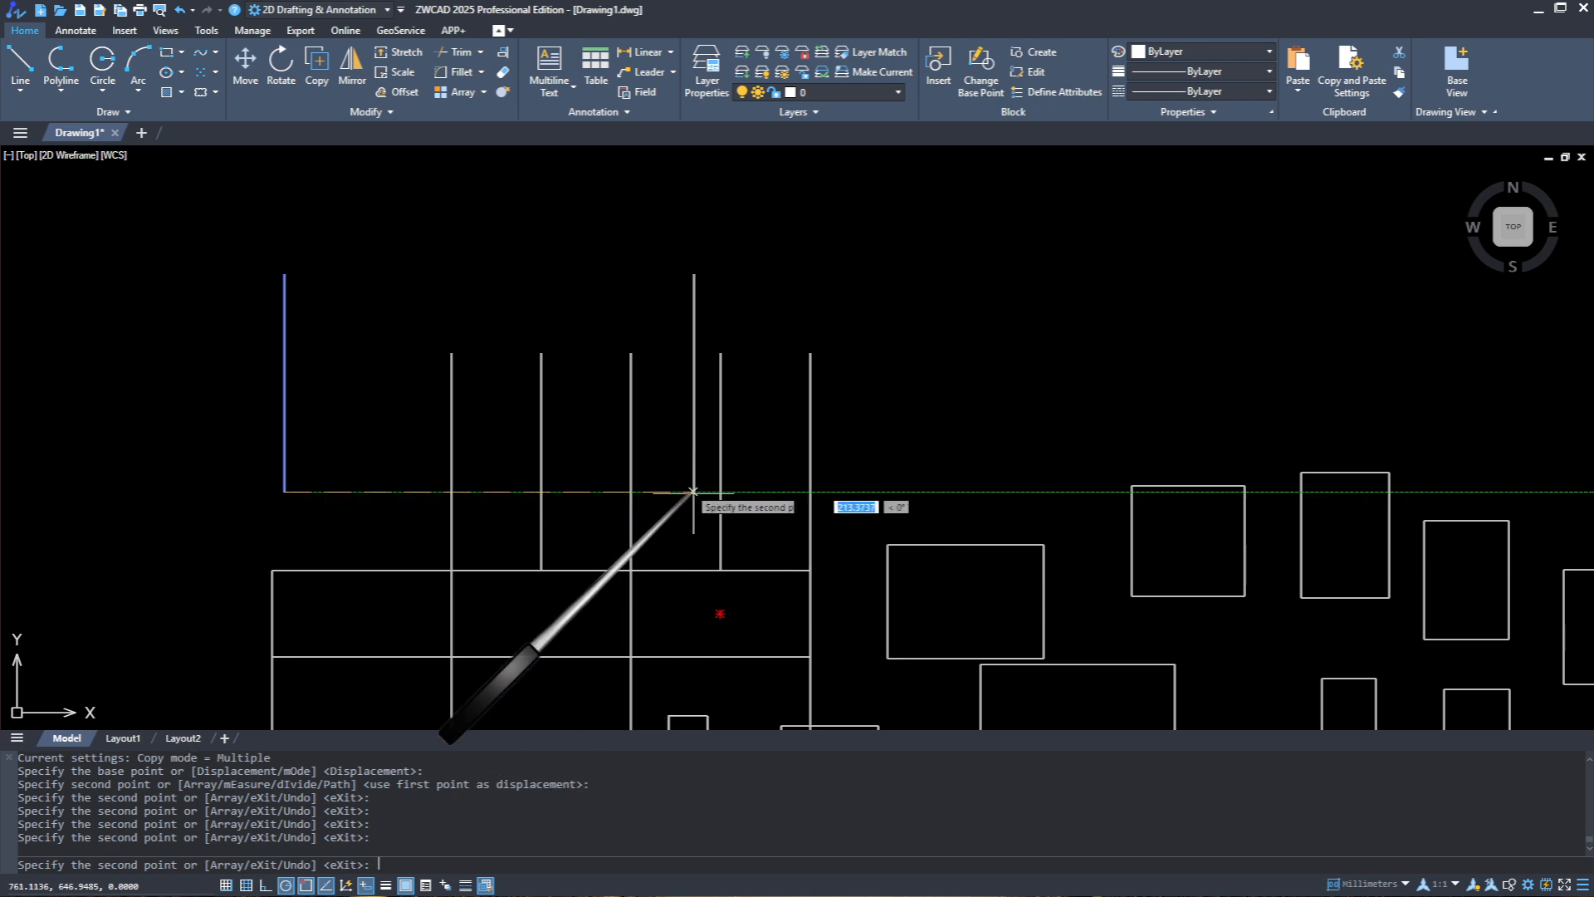
scroll(491, 417, "down", 2)
scroll(475, 418, "down", 2)
key("Escape")
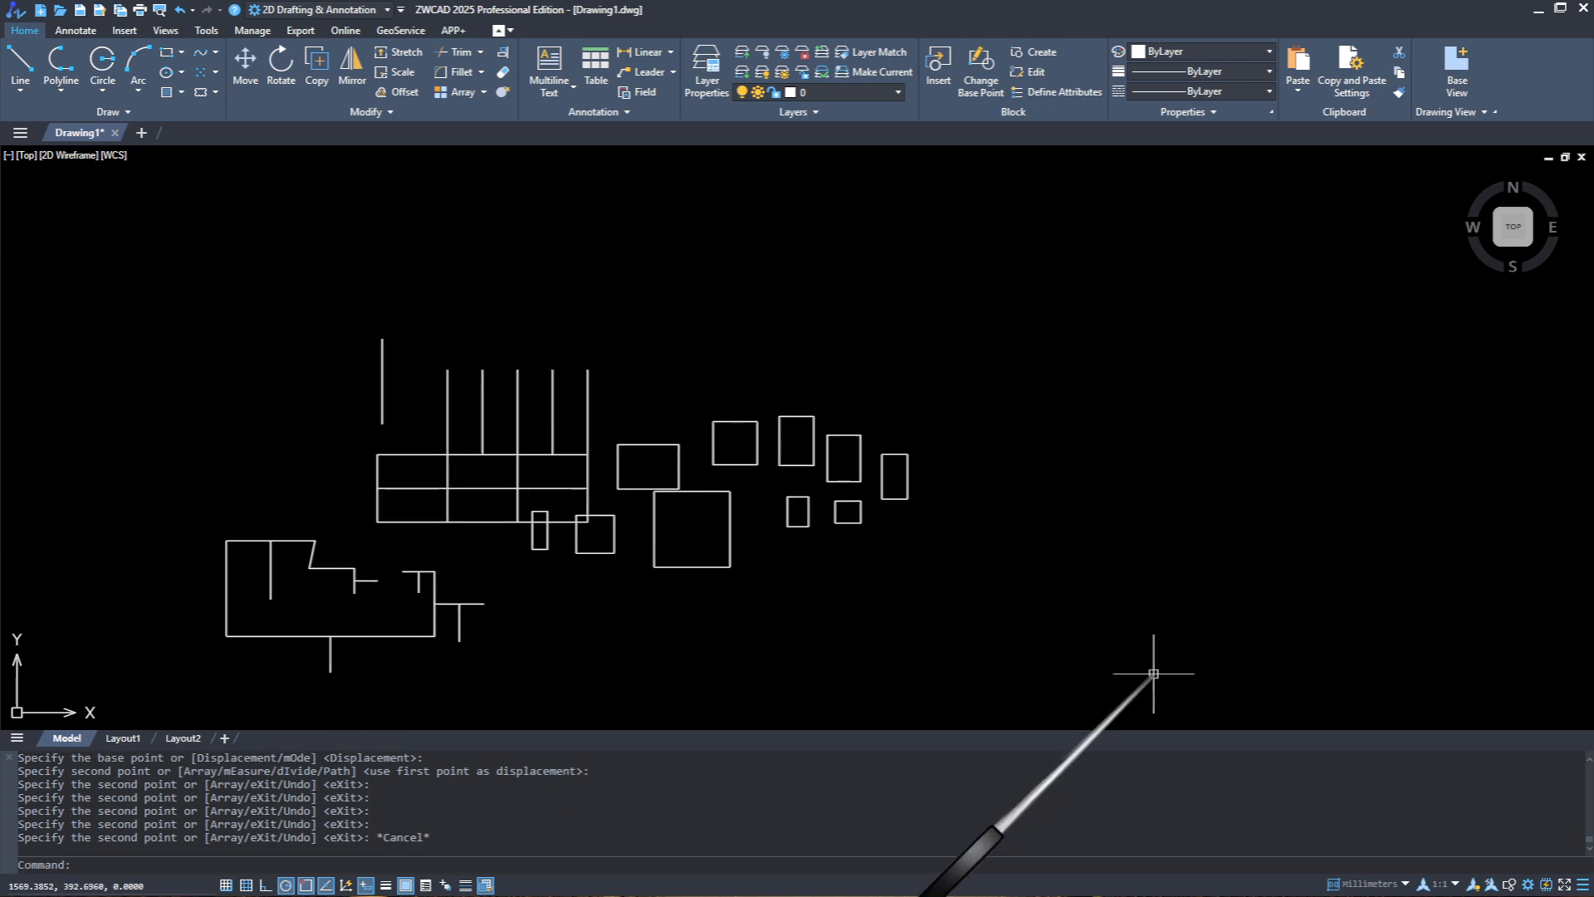
Step: Erase all the objects in the drawing
mouse_move(1135, 677)
left_mouse_down()
mouse_move(214, 327)
mouse_move(187, 258)
left_mouse_up()
type("e")
key("Return")
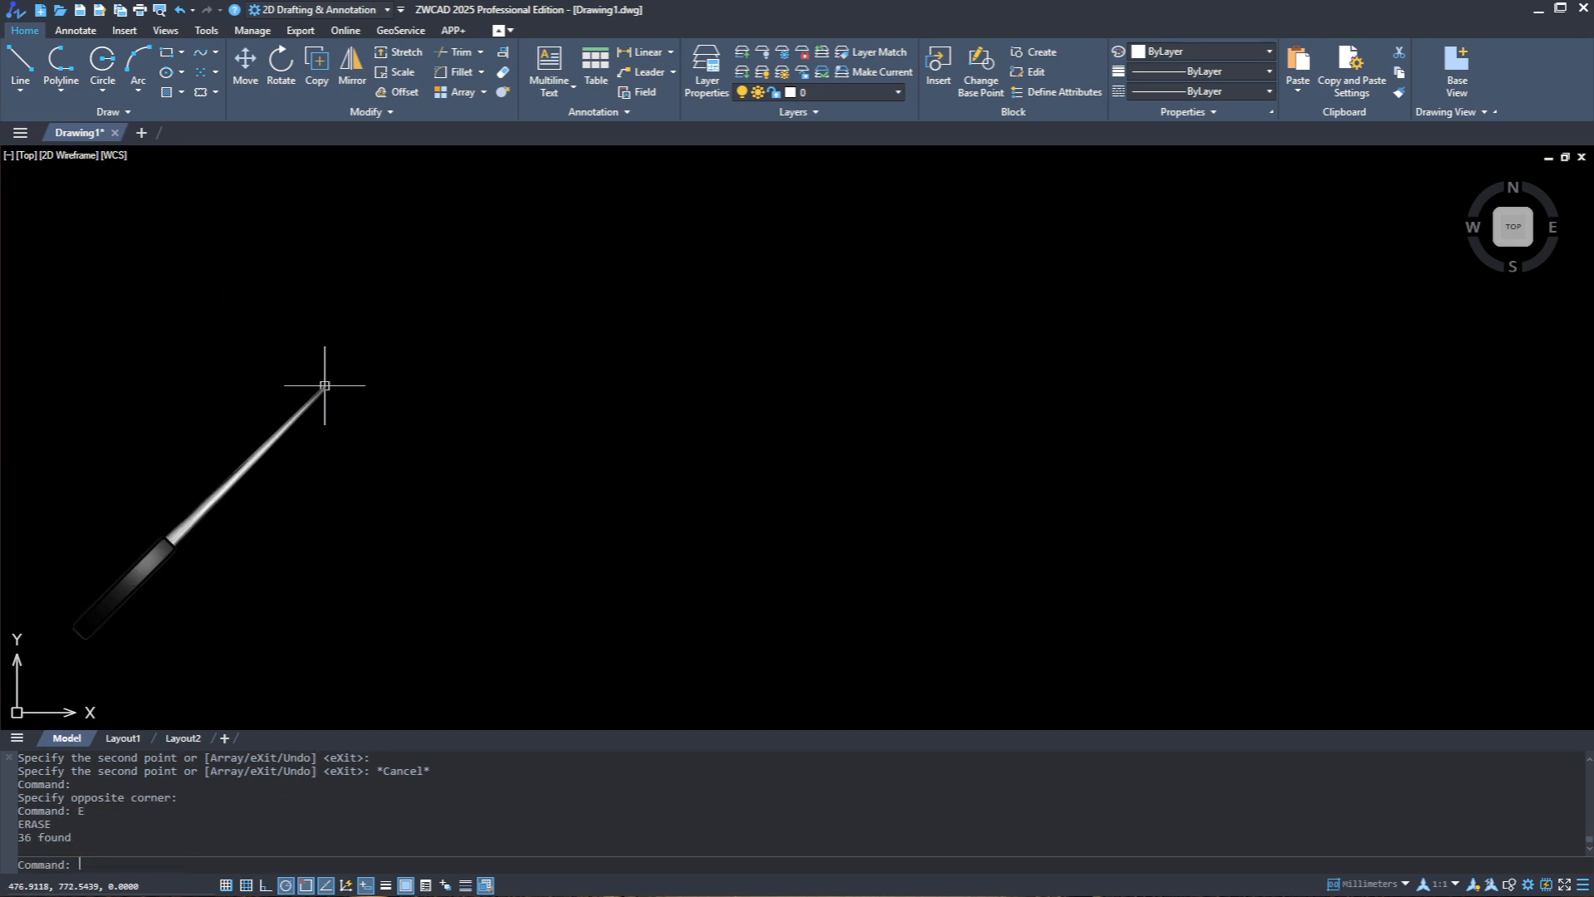
Step: Draw an upright rectangle 6 mm wide and 15 mm high
left_click(181, 52)
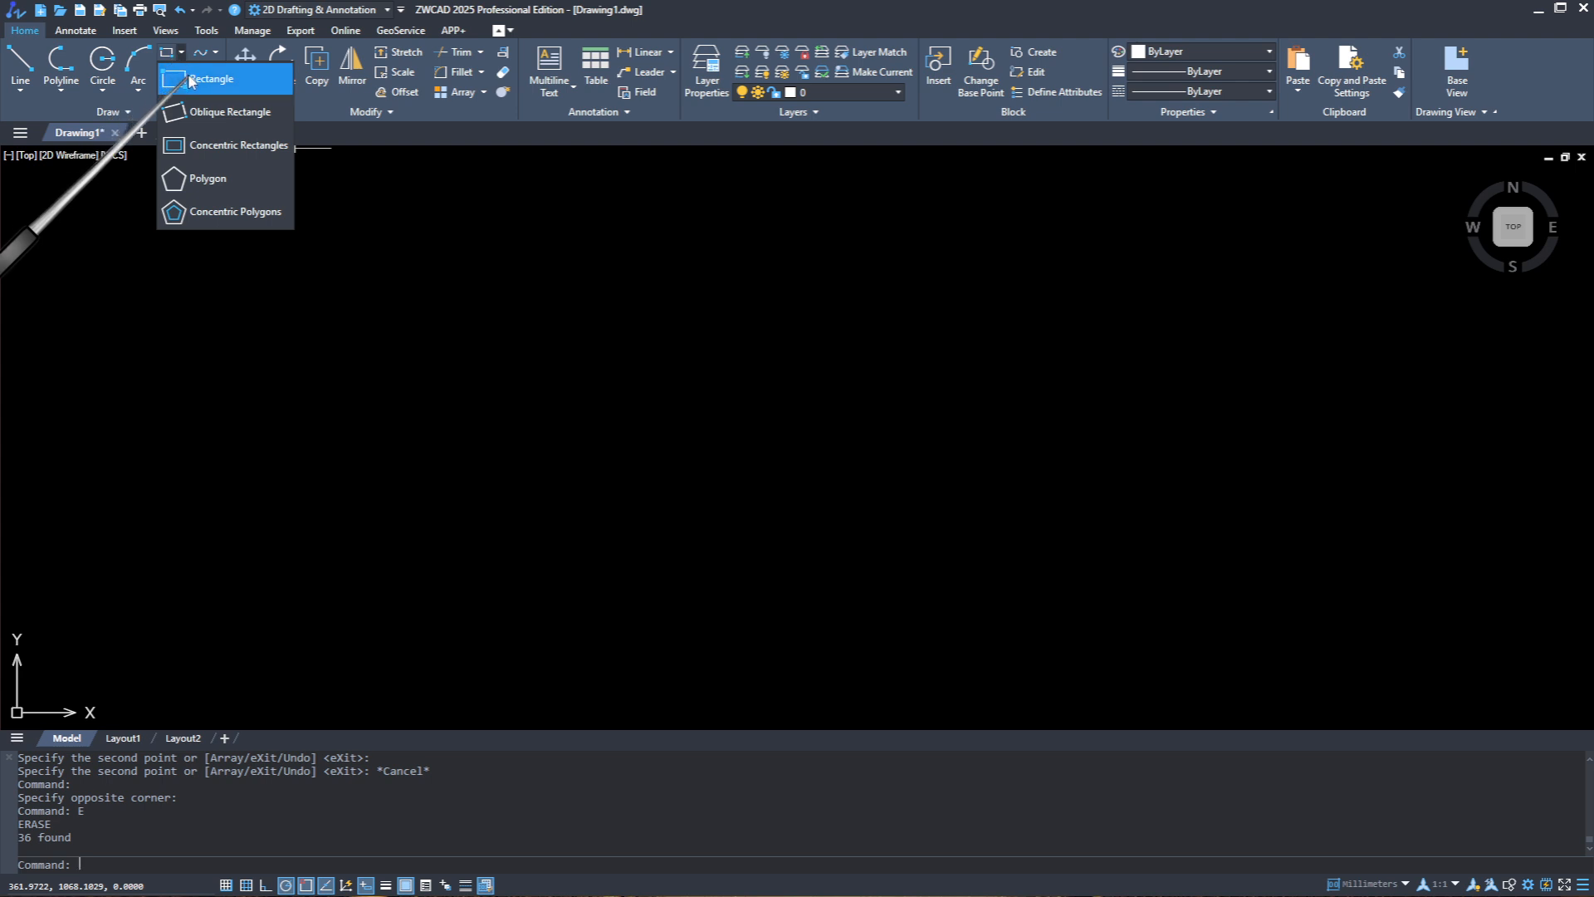
left_click(190, 80)
left_click(446, 514)
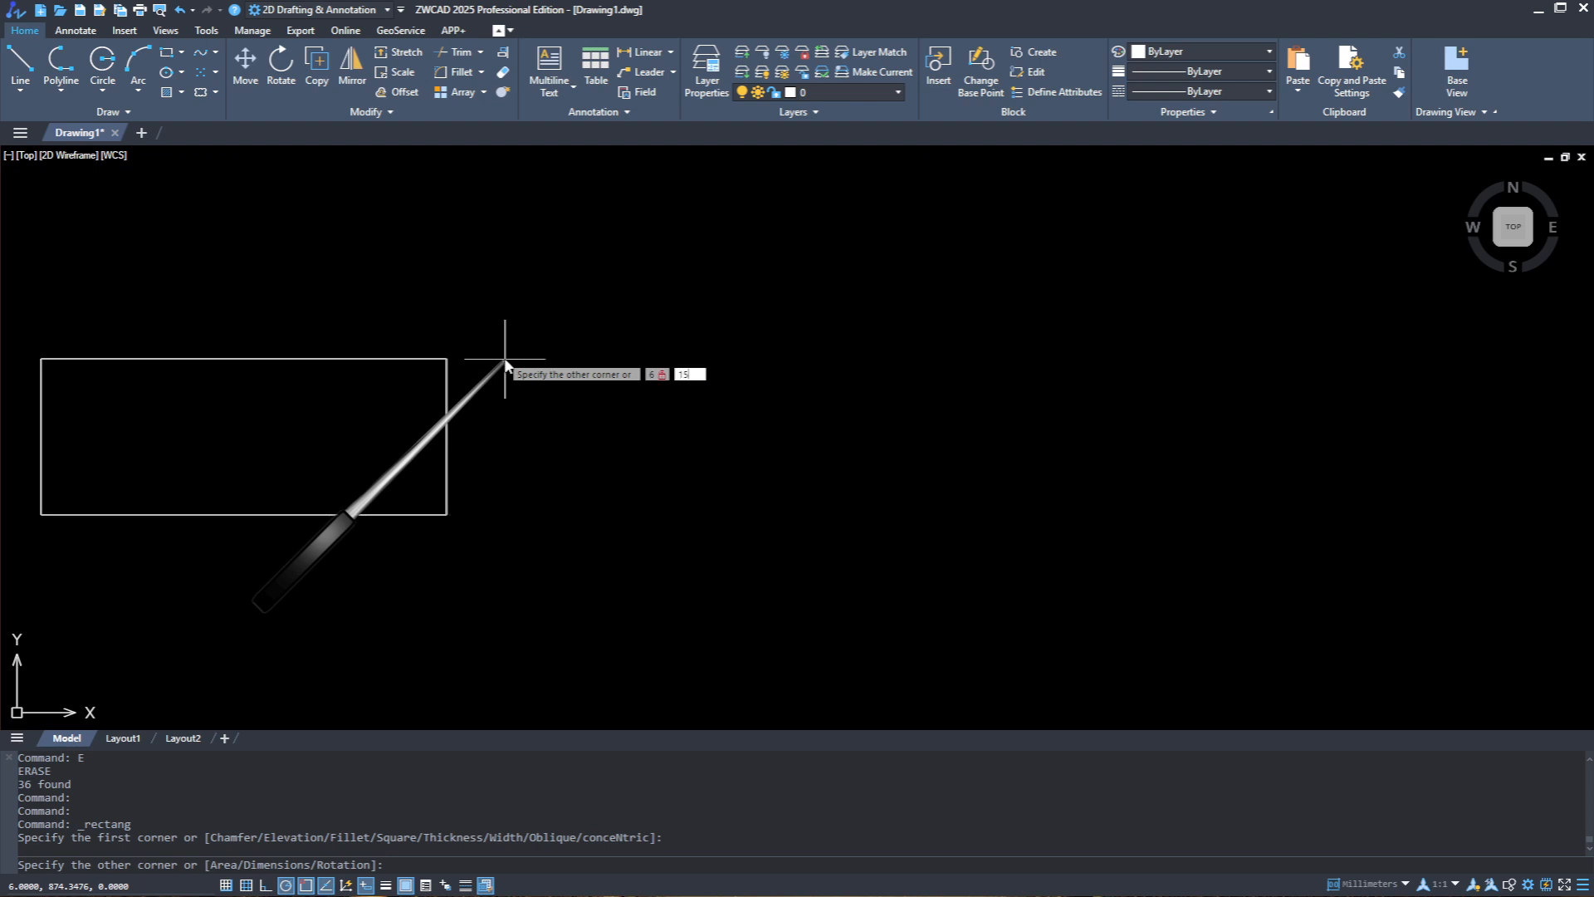
key("Return")
Step: Draw a 60 mm horizontal line to the right from the rectangle's upper-right corner
scroll(506, 467, "up", 8)
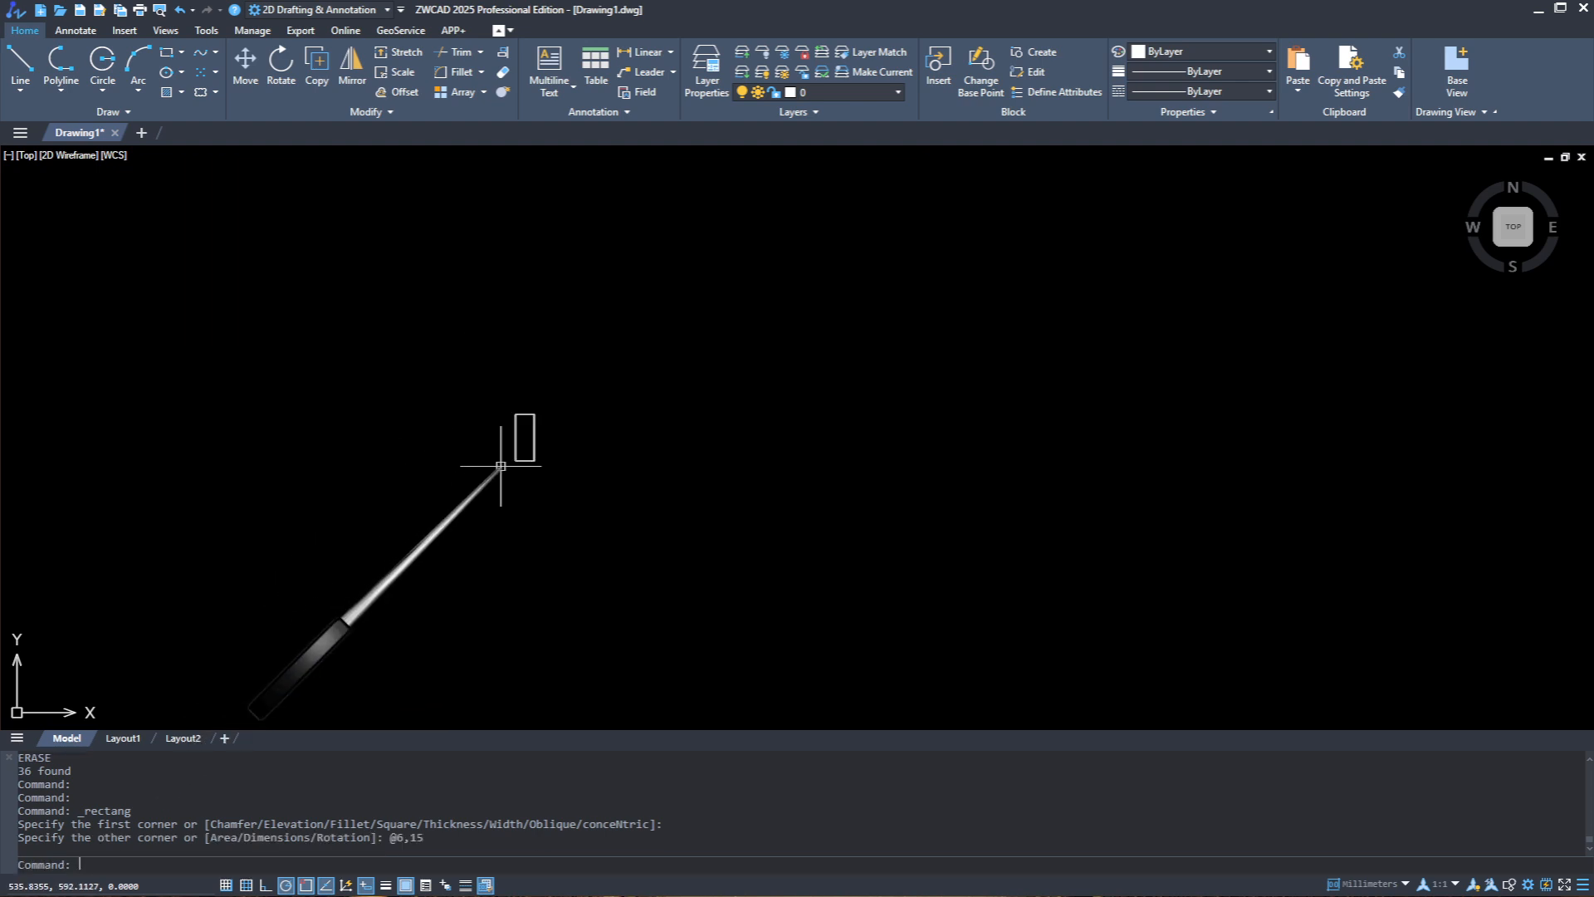
middle_click_drag(552, 423, 349, 449)
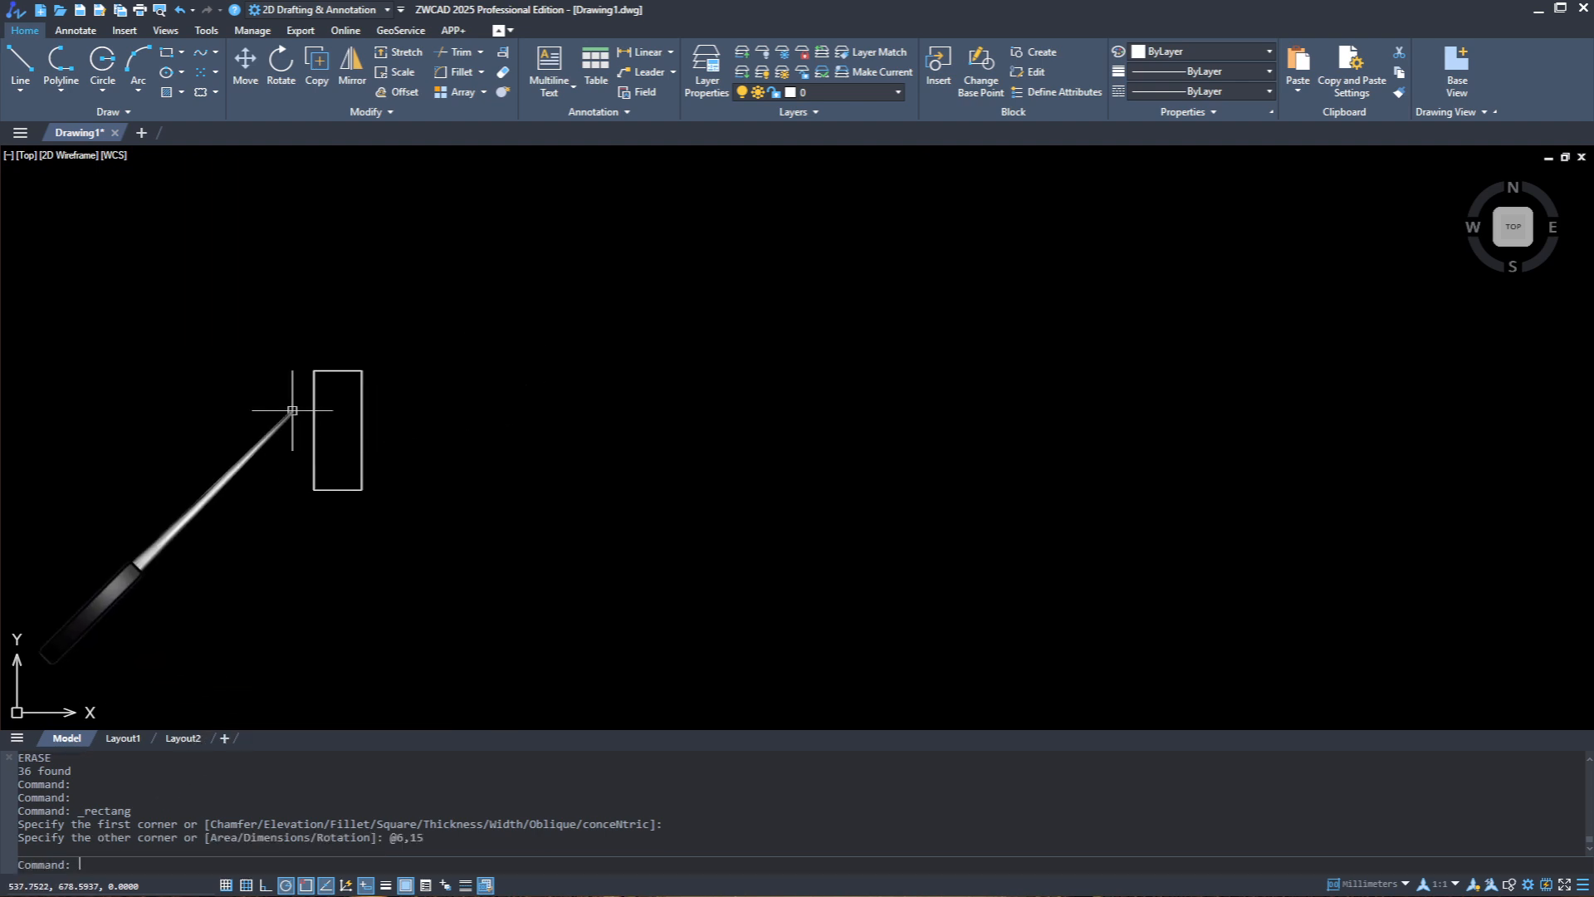
left_click(21, 73)
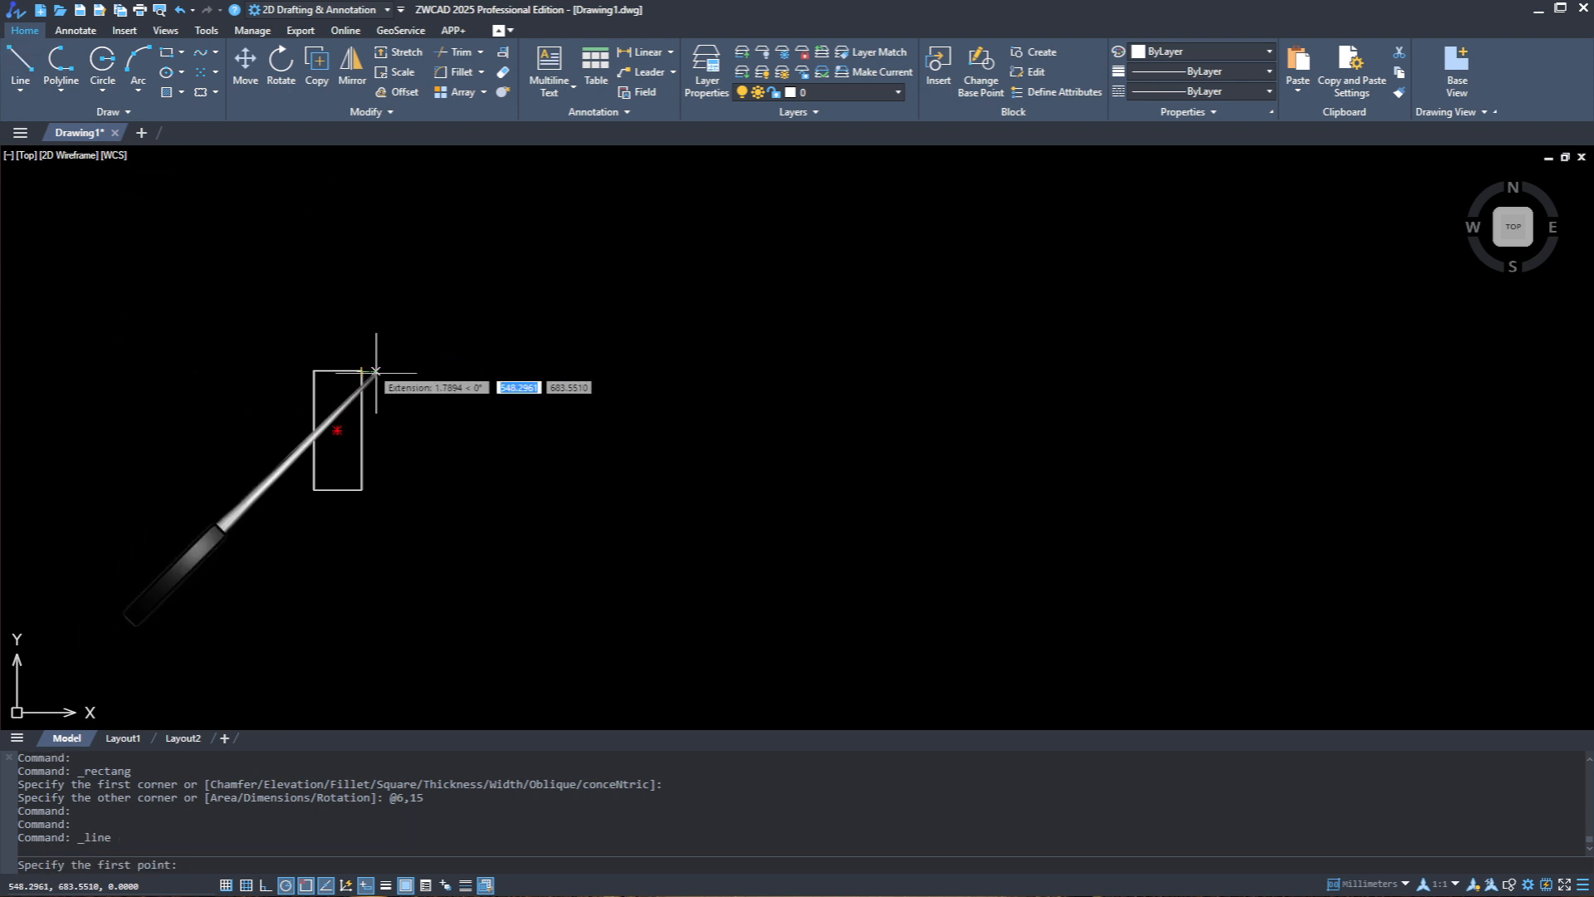
left_click(361, 371)
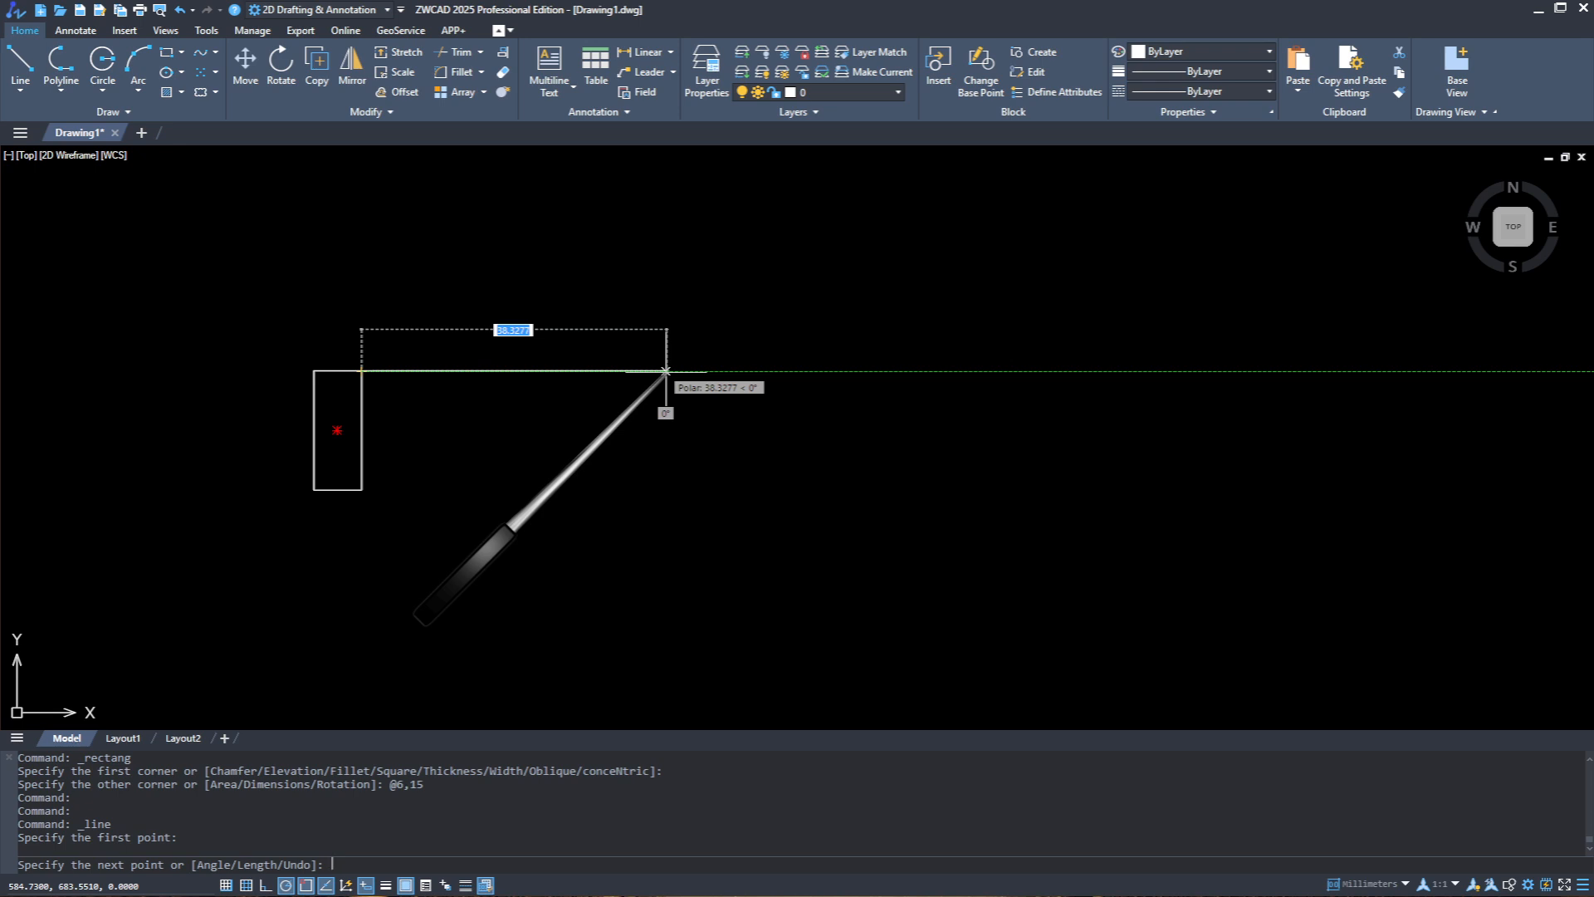
type("60")
key("Return")
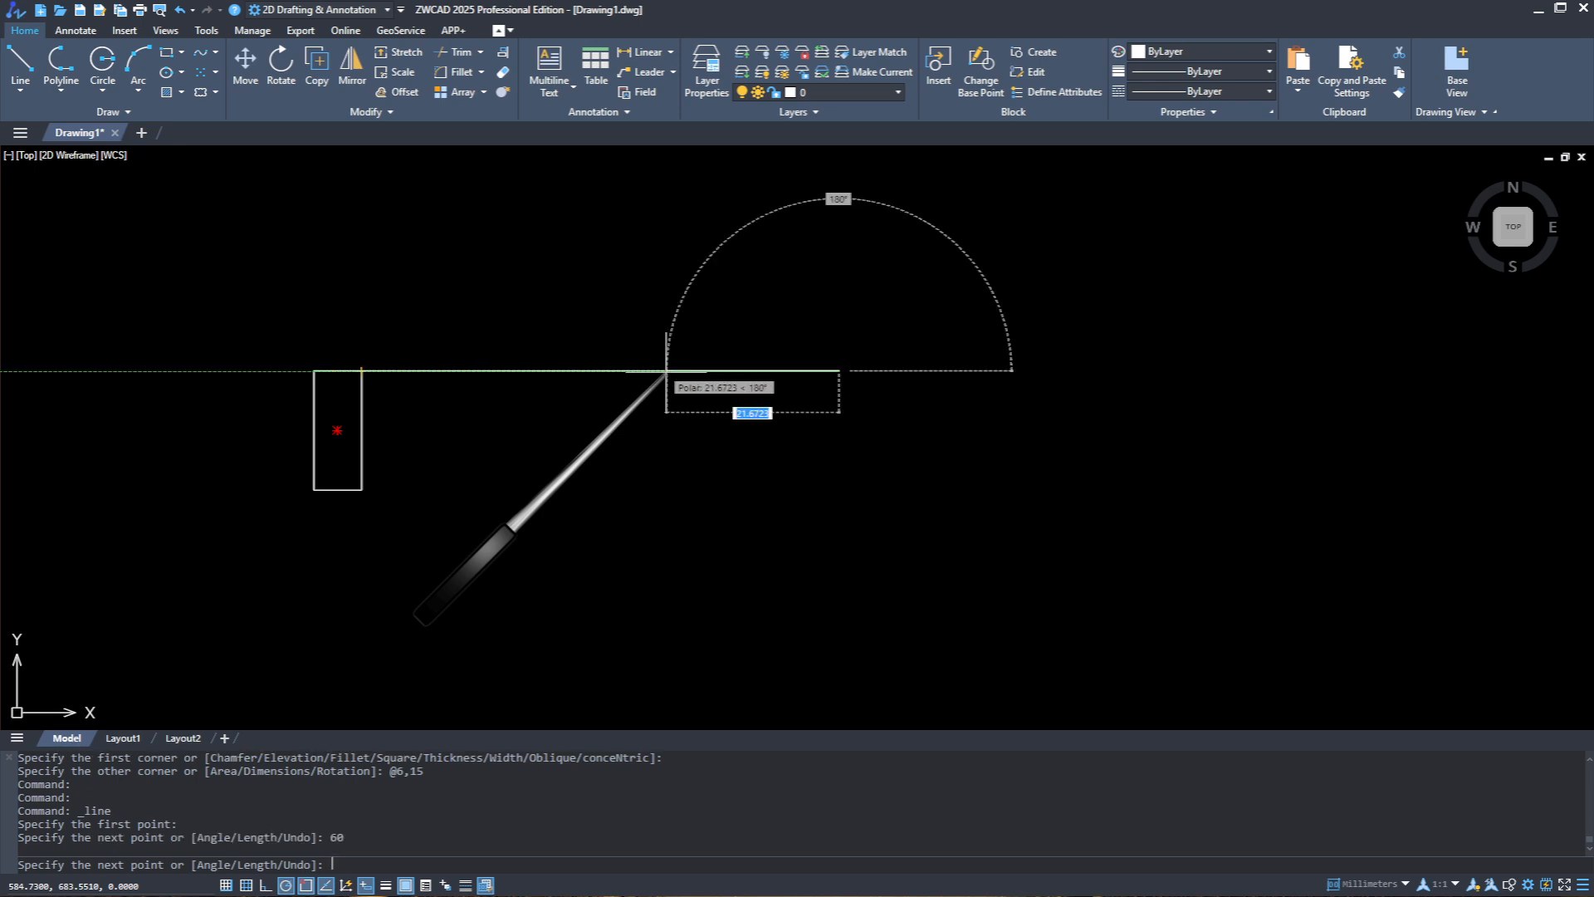
key("Return")
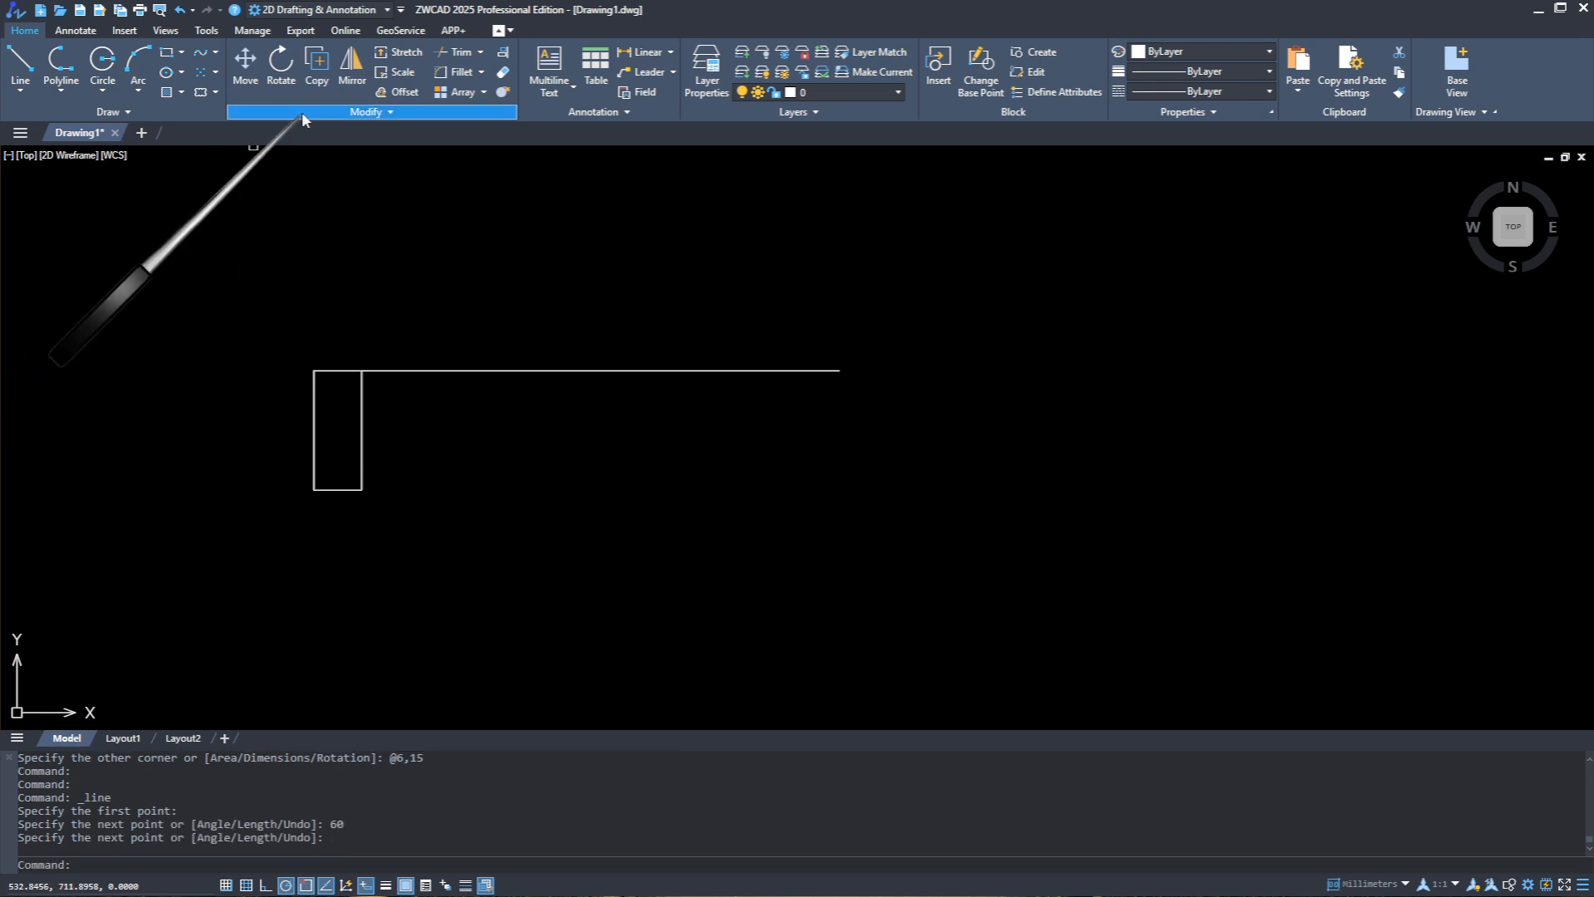
Step: Copy the 60 mm line by its left endpoint to the midpoint of the rectangle's right side and to its lower-right corner
left_click(312, 87)
left_click(576, 318)
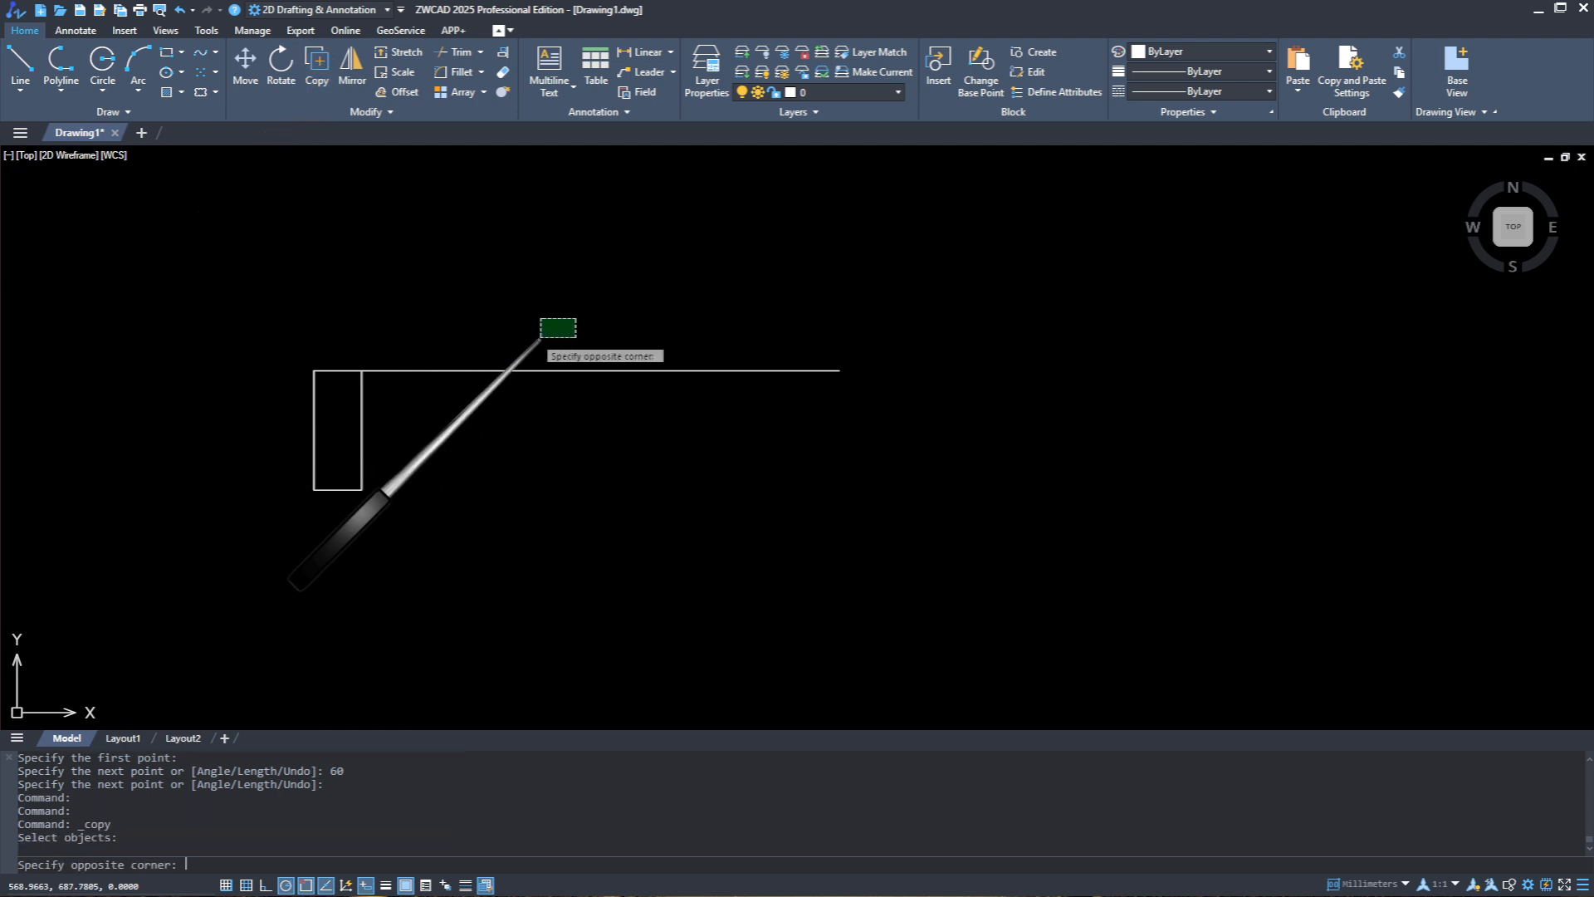
left_click(479, 407)
key("Return")
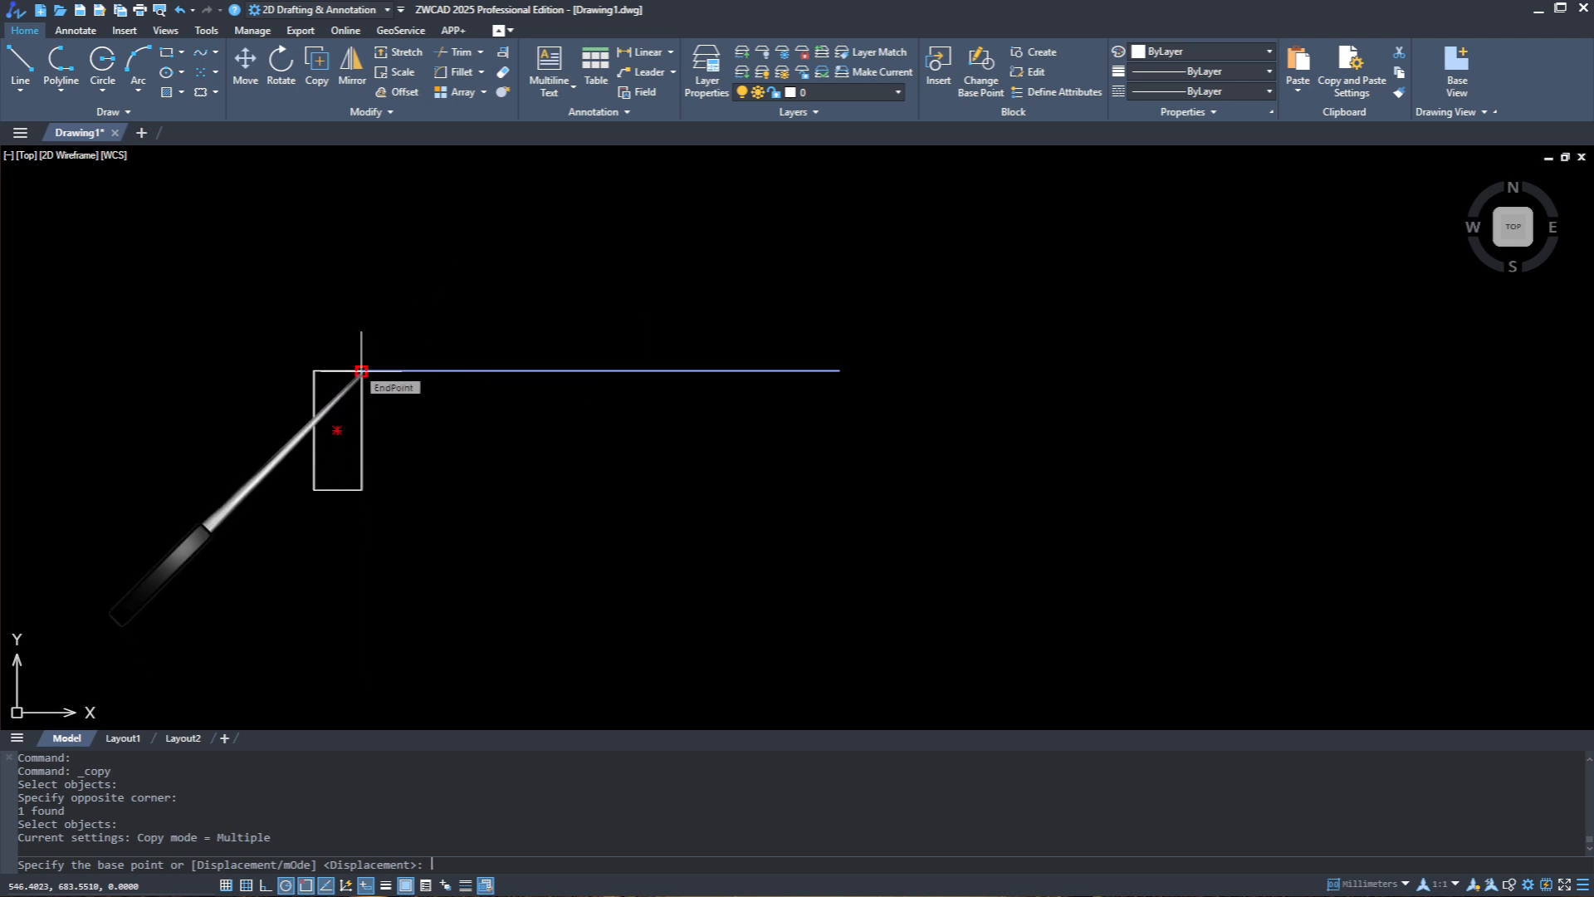
left_click(361, 370)
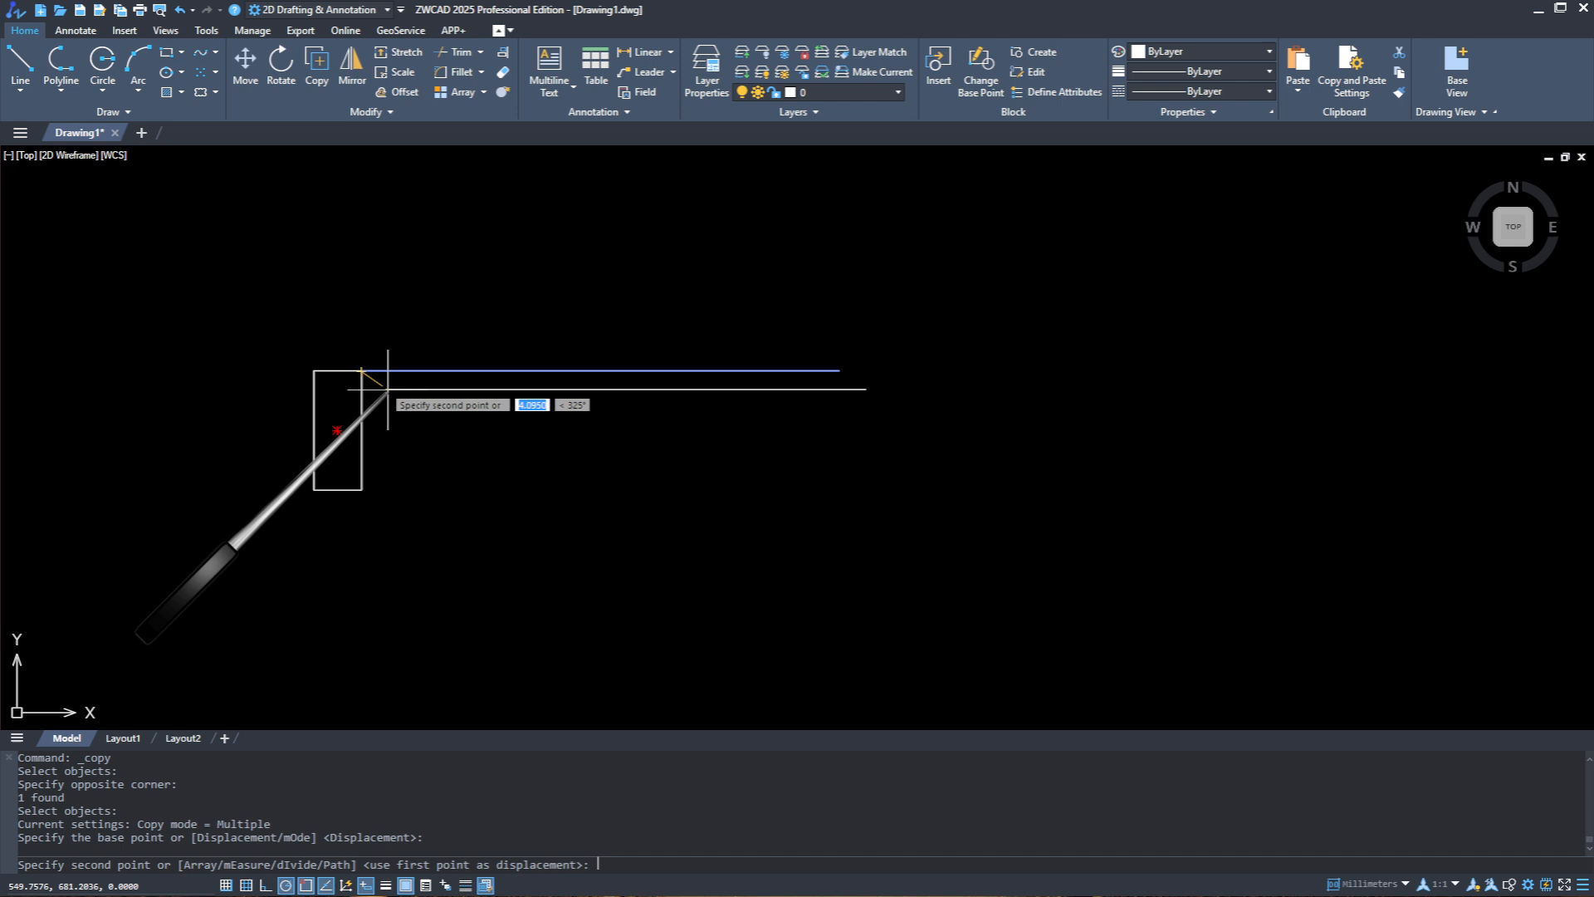
left_click(361, 430)
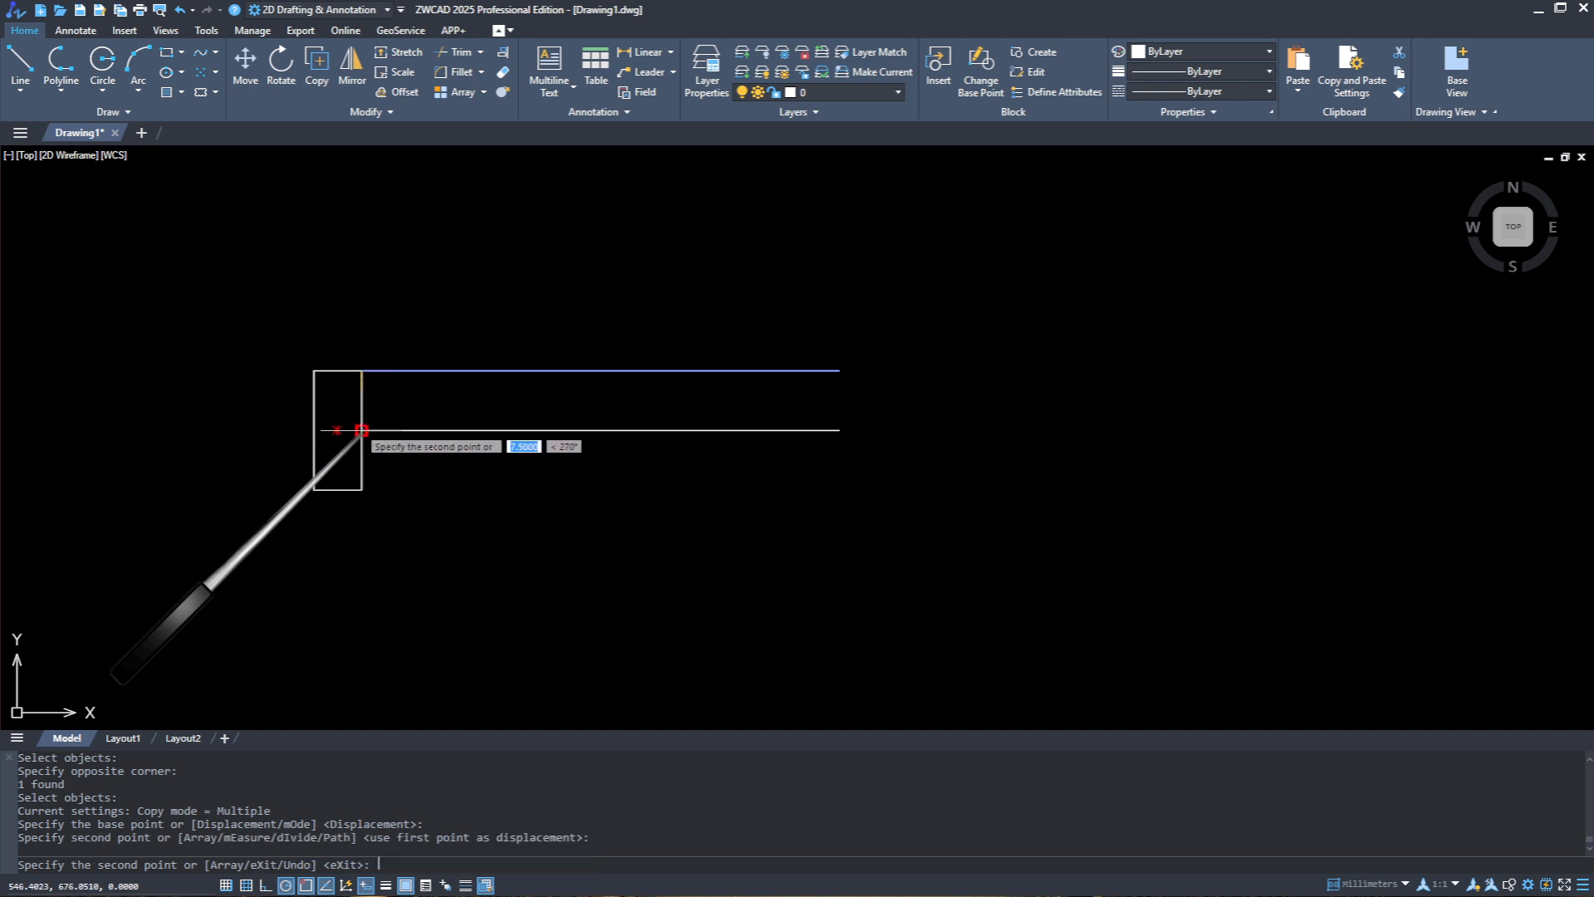
left_click(362, 489)
right_click(429, 309)
left_click(445, 320)
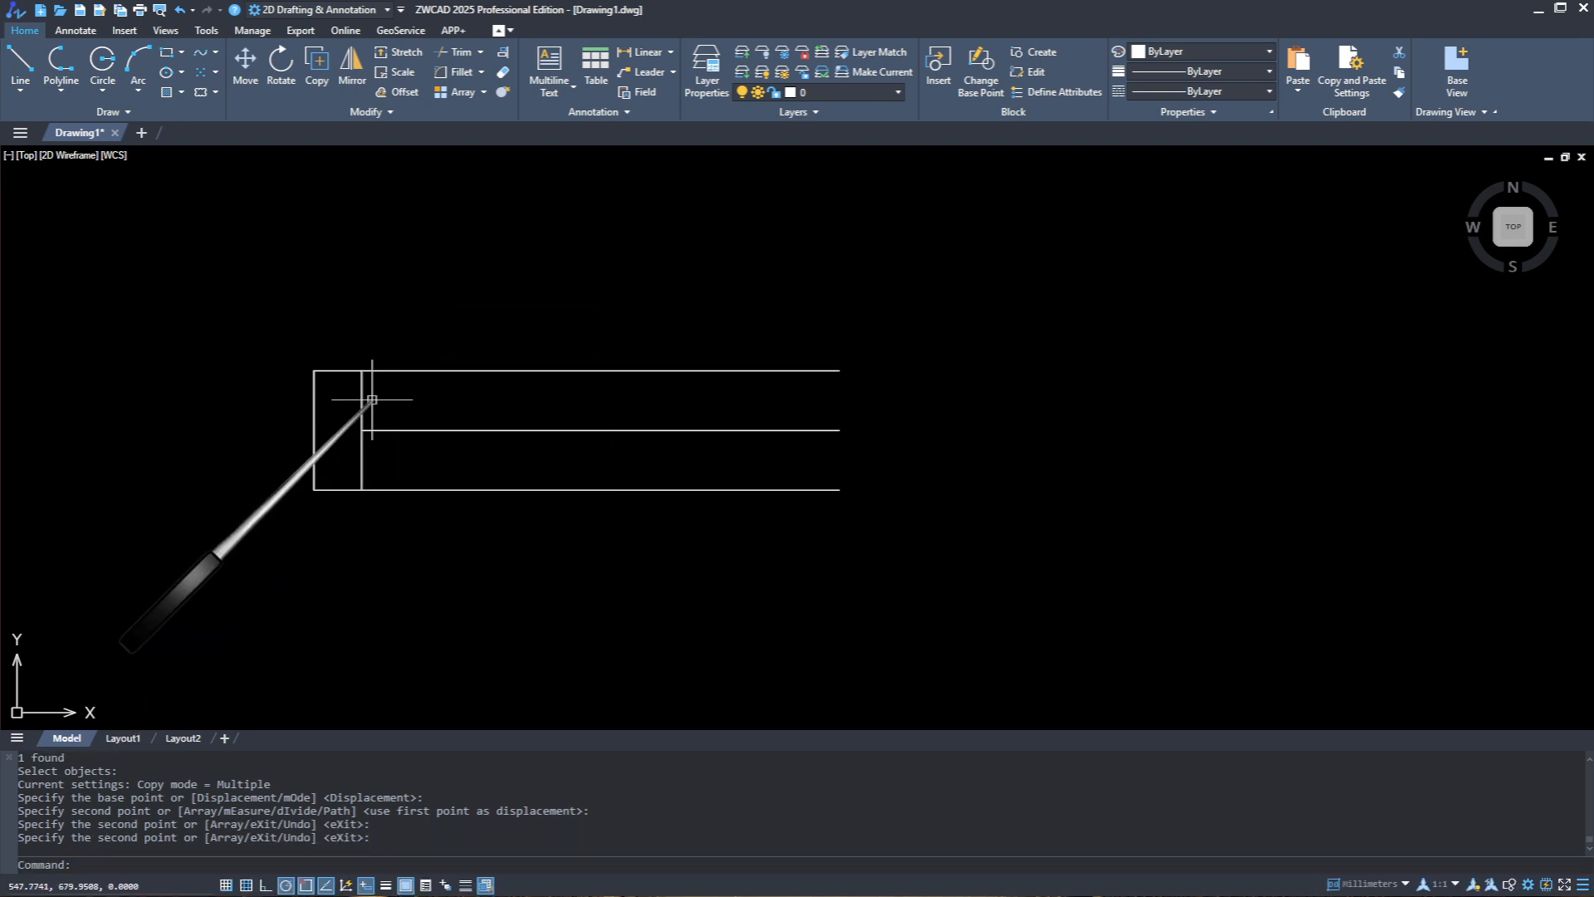
Step: Copy the rectangle by its lower-left corner to the right endpoint of the lowest horizontal line
left_click(317, 62)
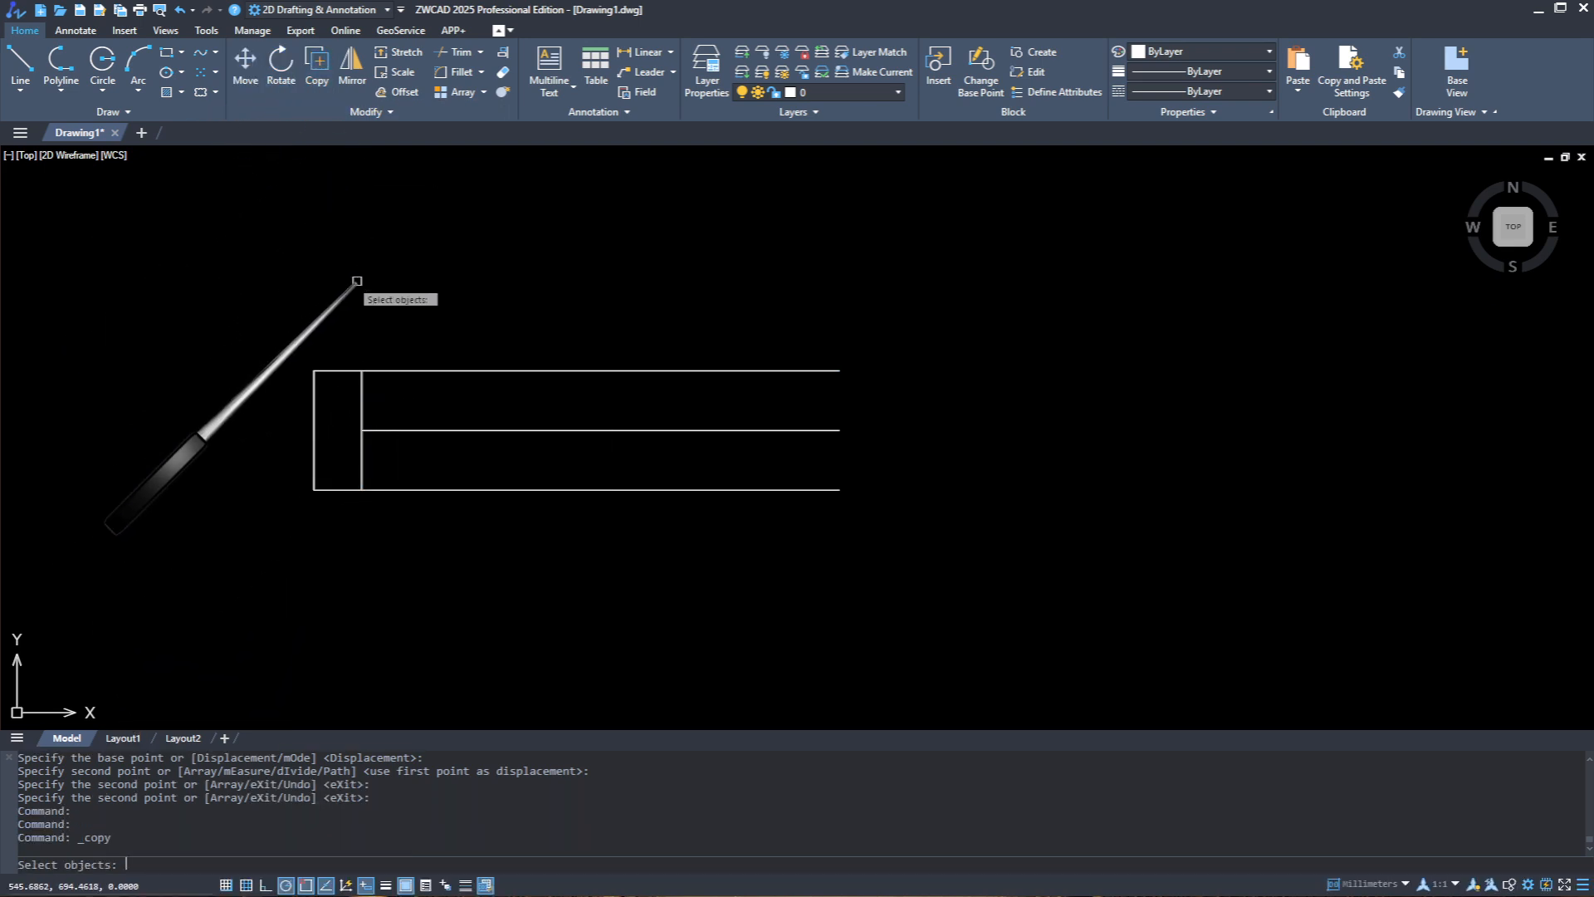
left_click(346, 327)
left_click(308, 409)
key("Return")
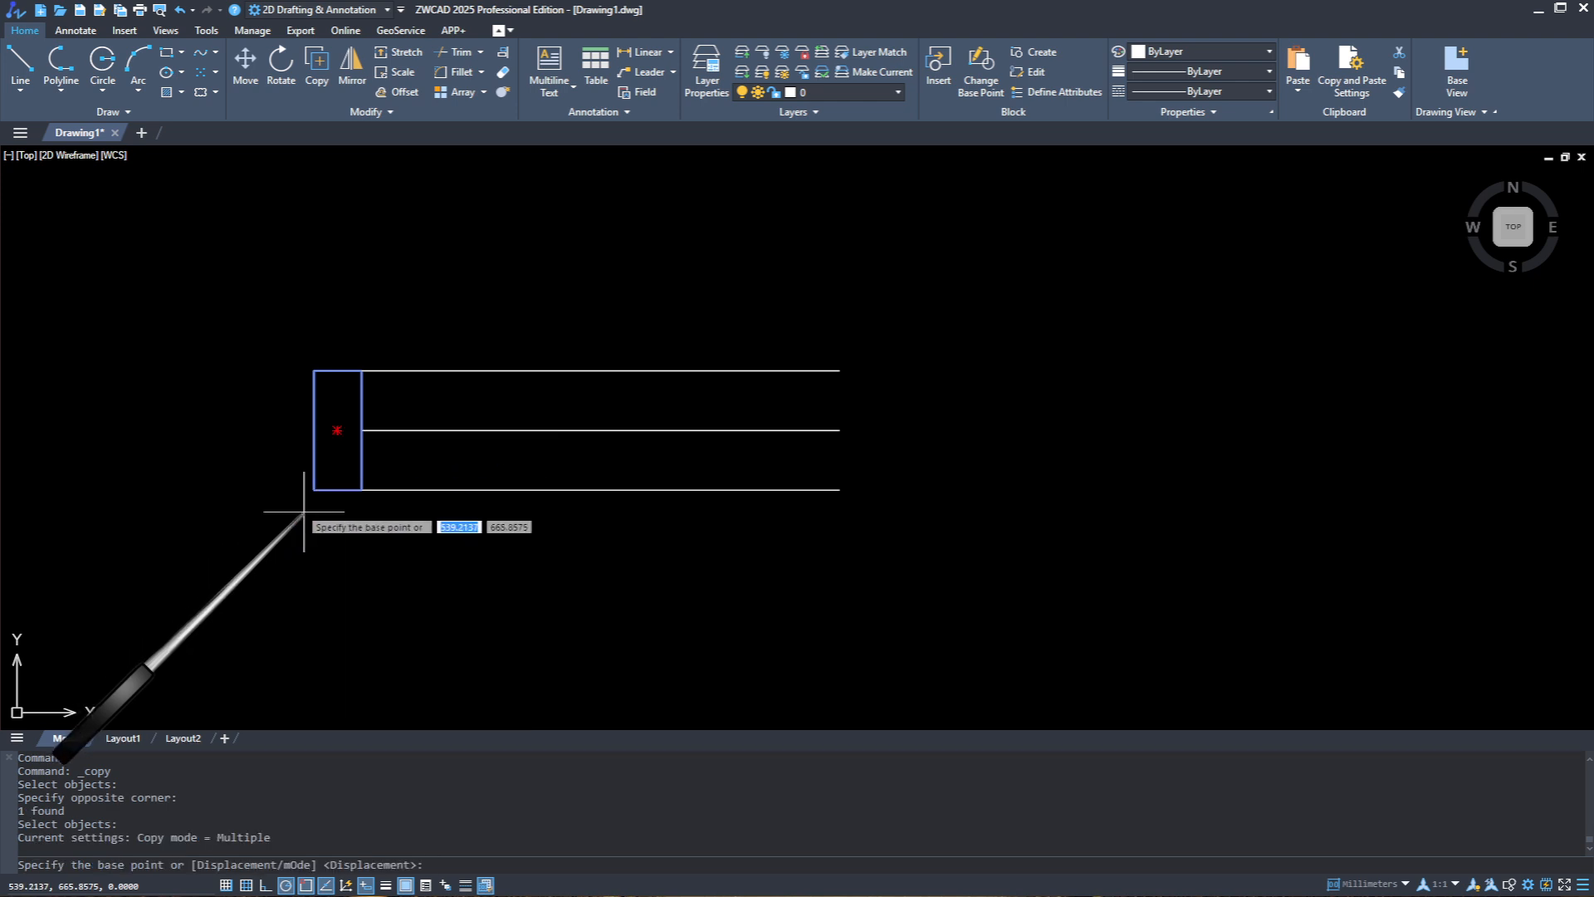
left_click(313, 490)
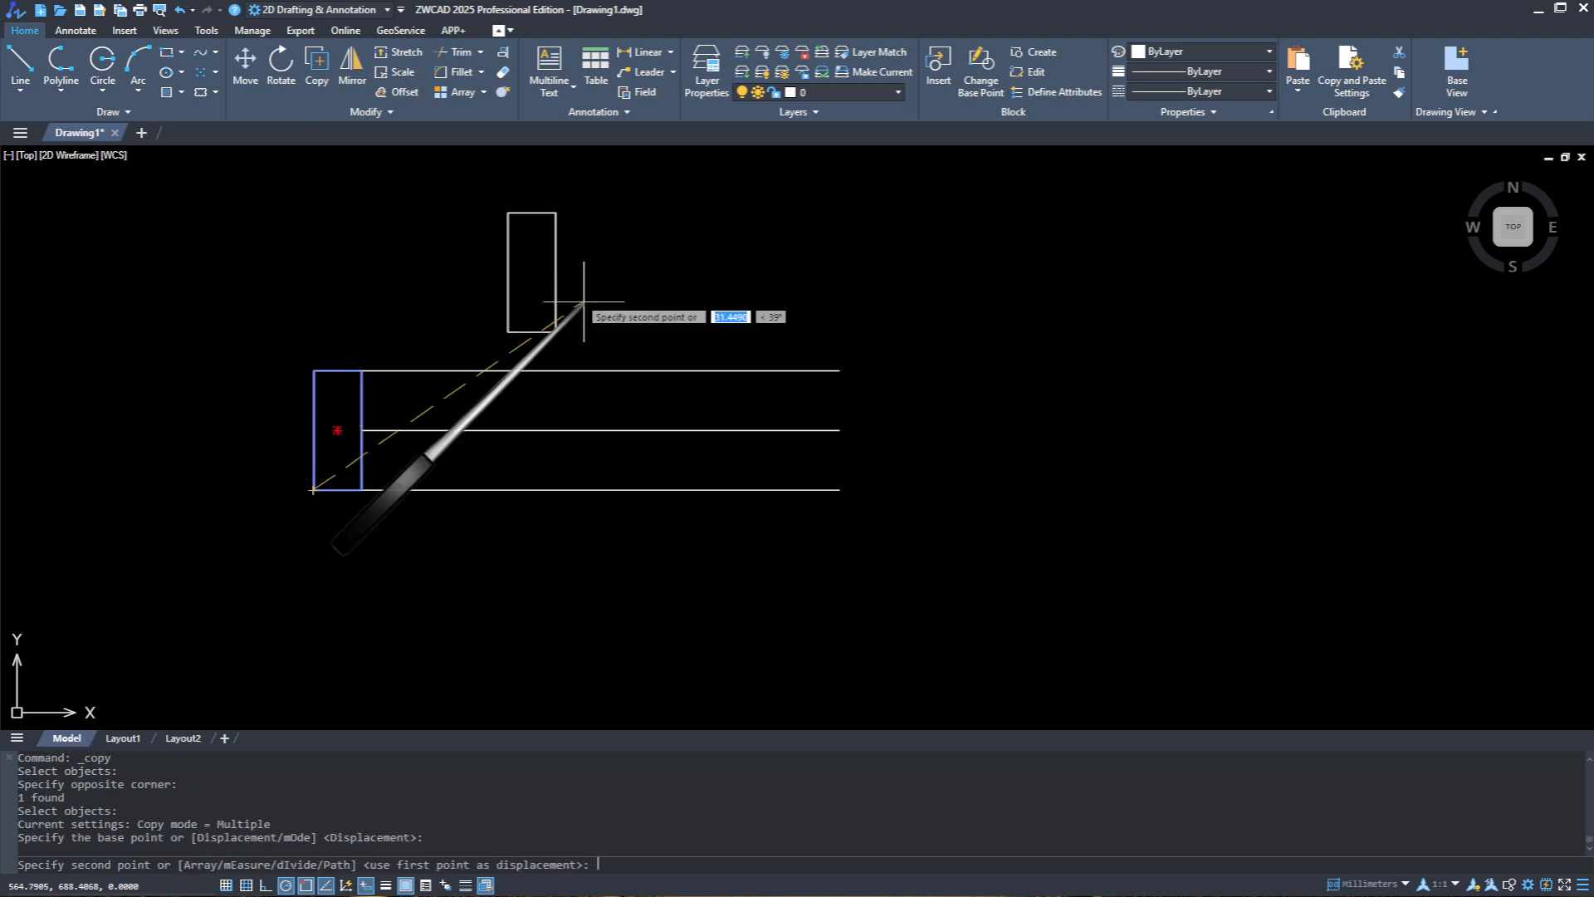
left_click(838, 490)
right_click(820, 281)
left_click(859, 290)
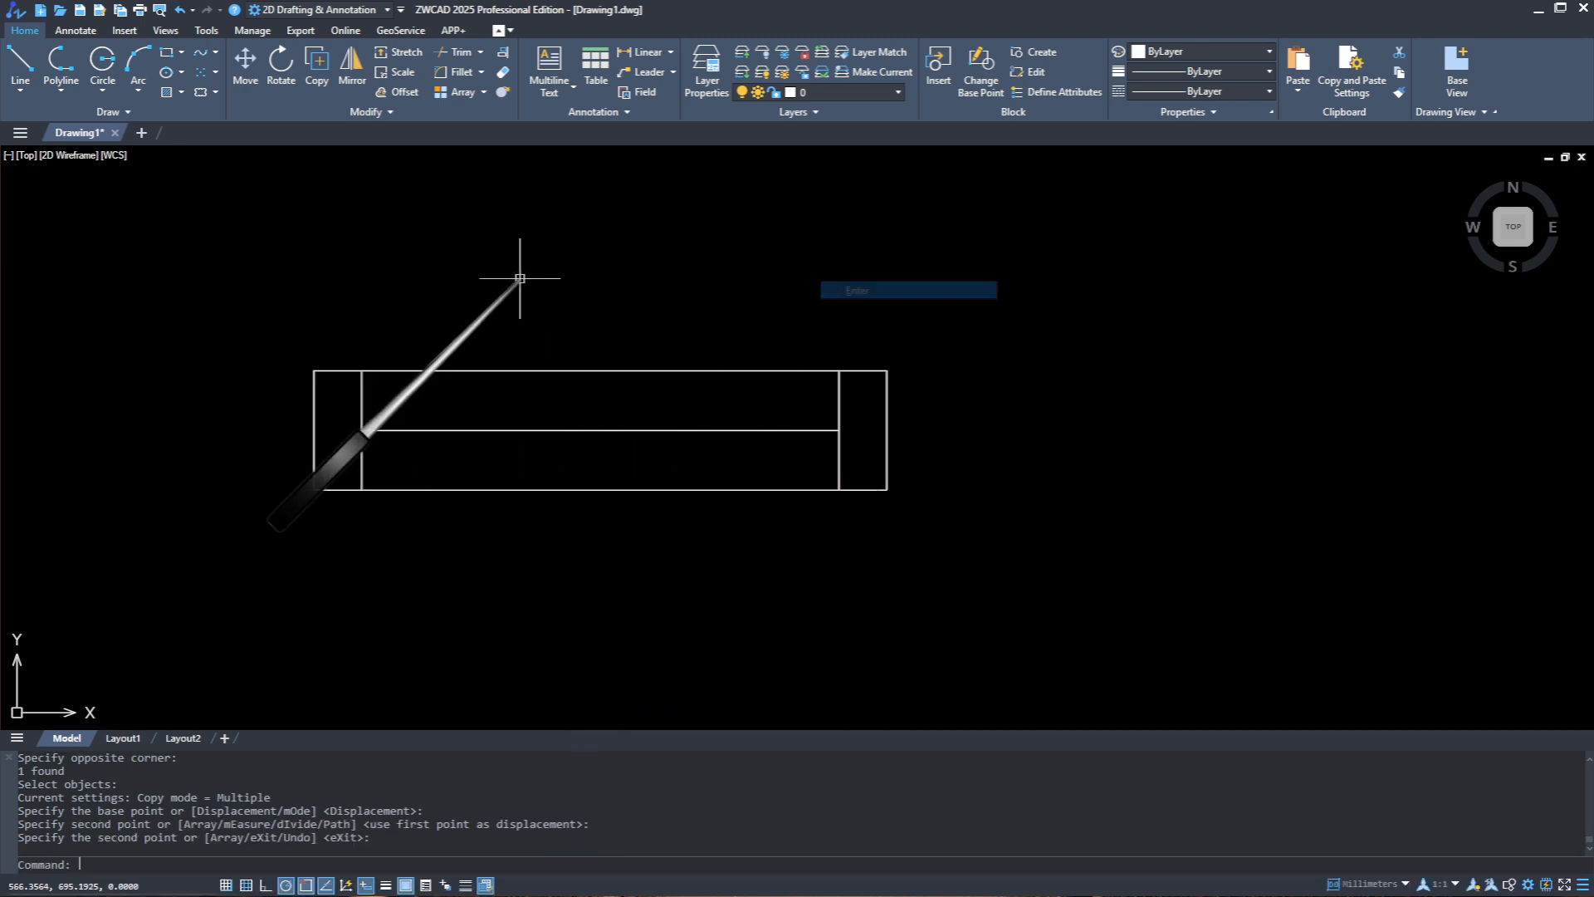
Step: Copy the complete shape of two rectangles and three lines by its lower-left corner, placing the copy freehand below and to the right
scroll(374, 285, "down", 2)
left_click(207, 235)
left_click(711, 448)
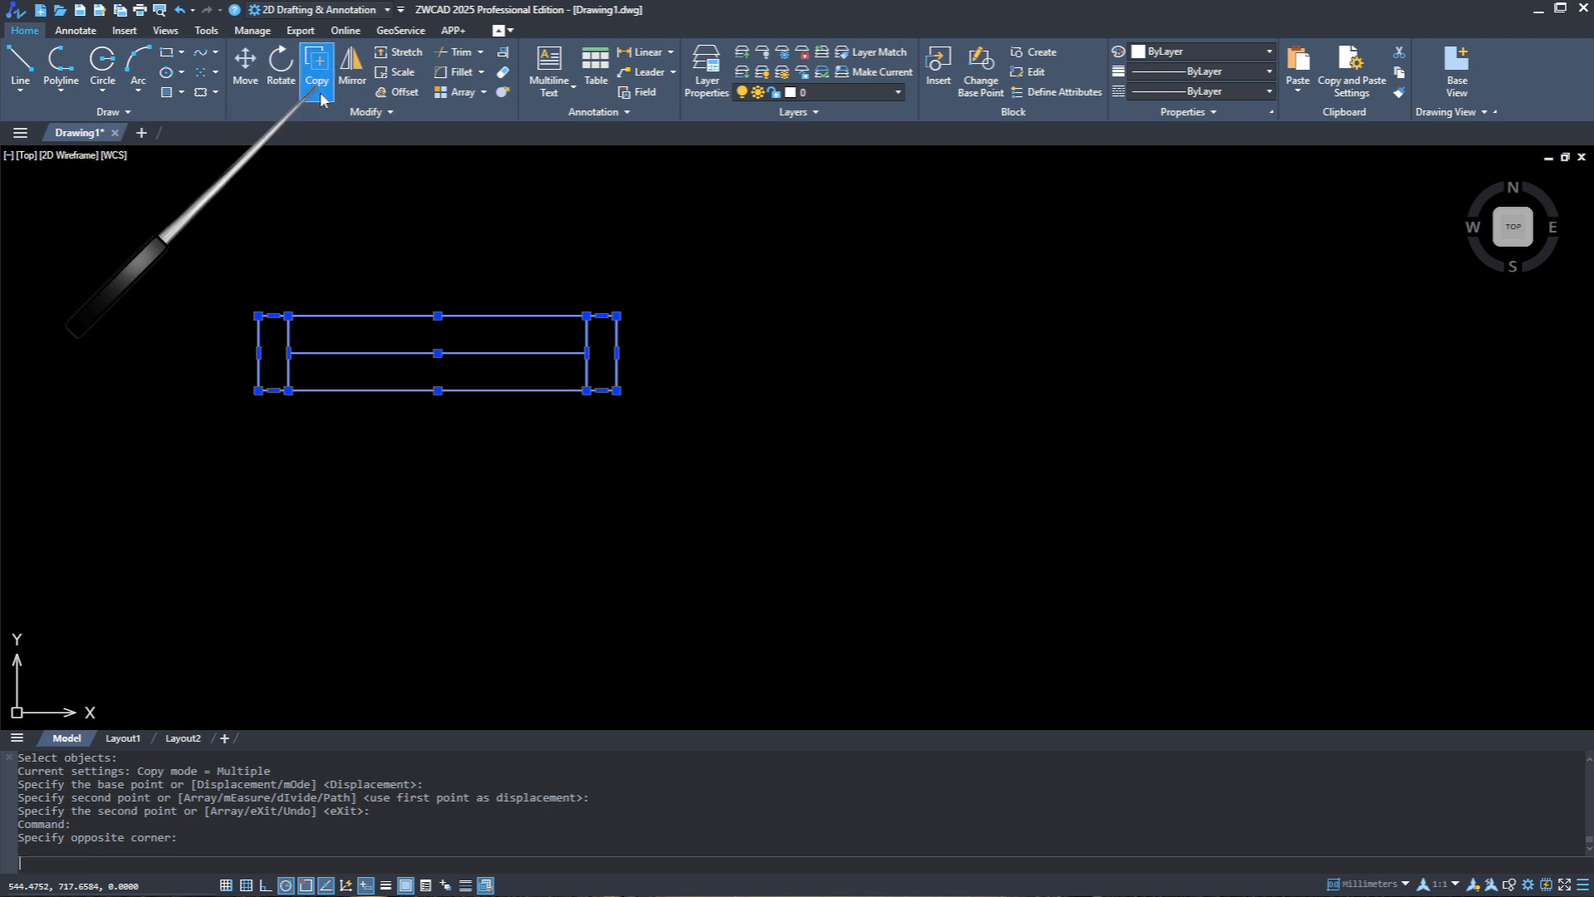
left_click(316, 62)
left_click(258, 389)
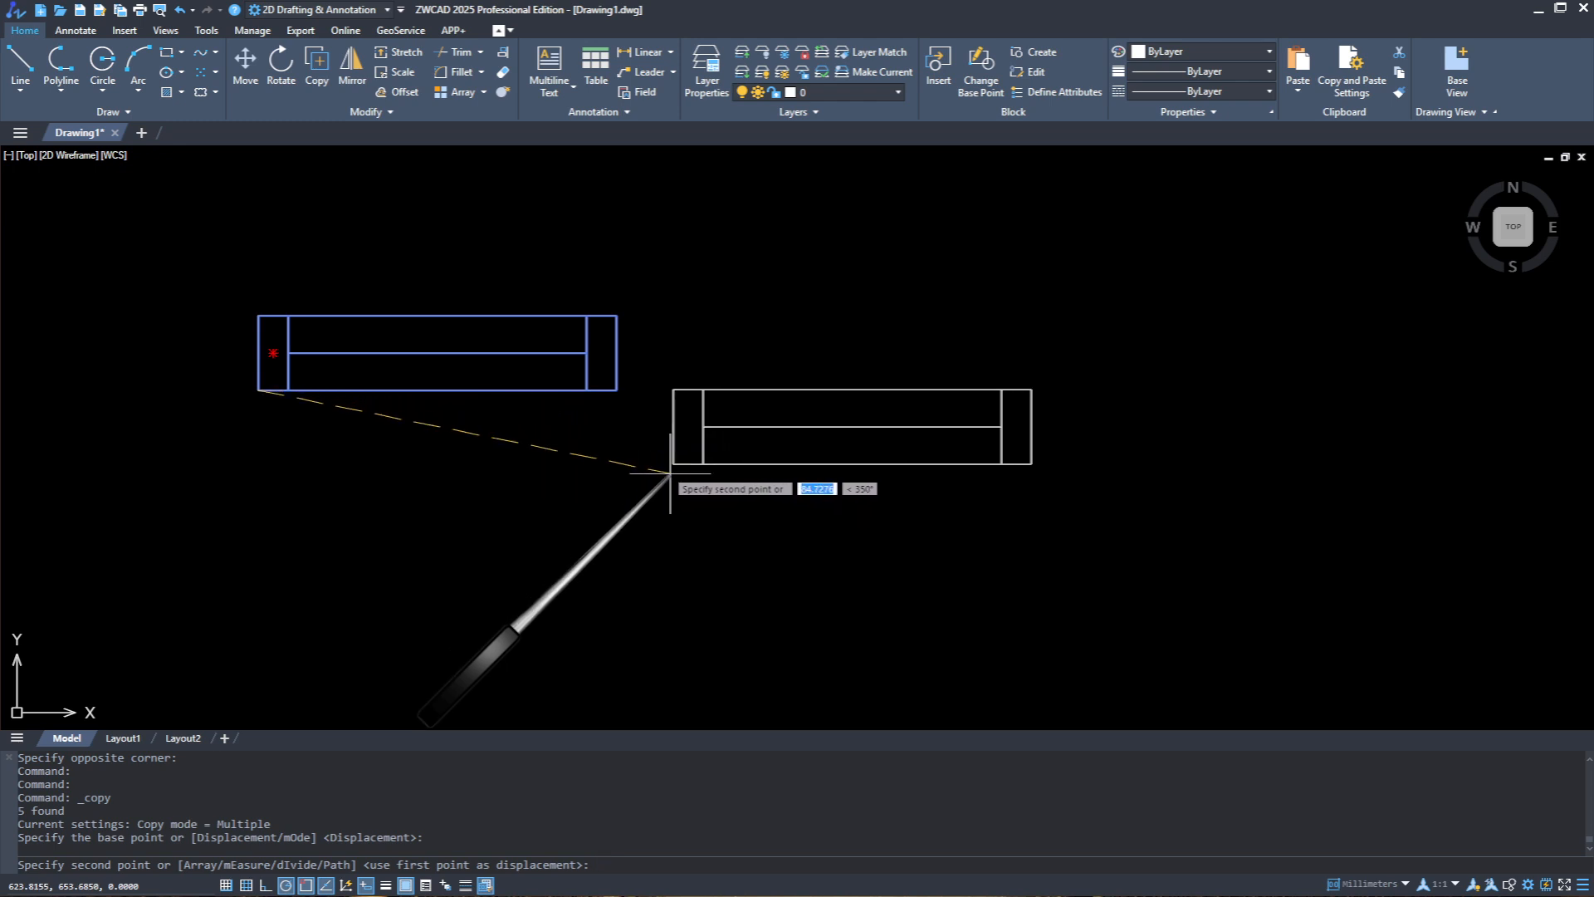
left_click(459, 593)
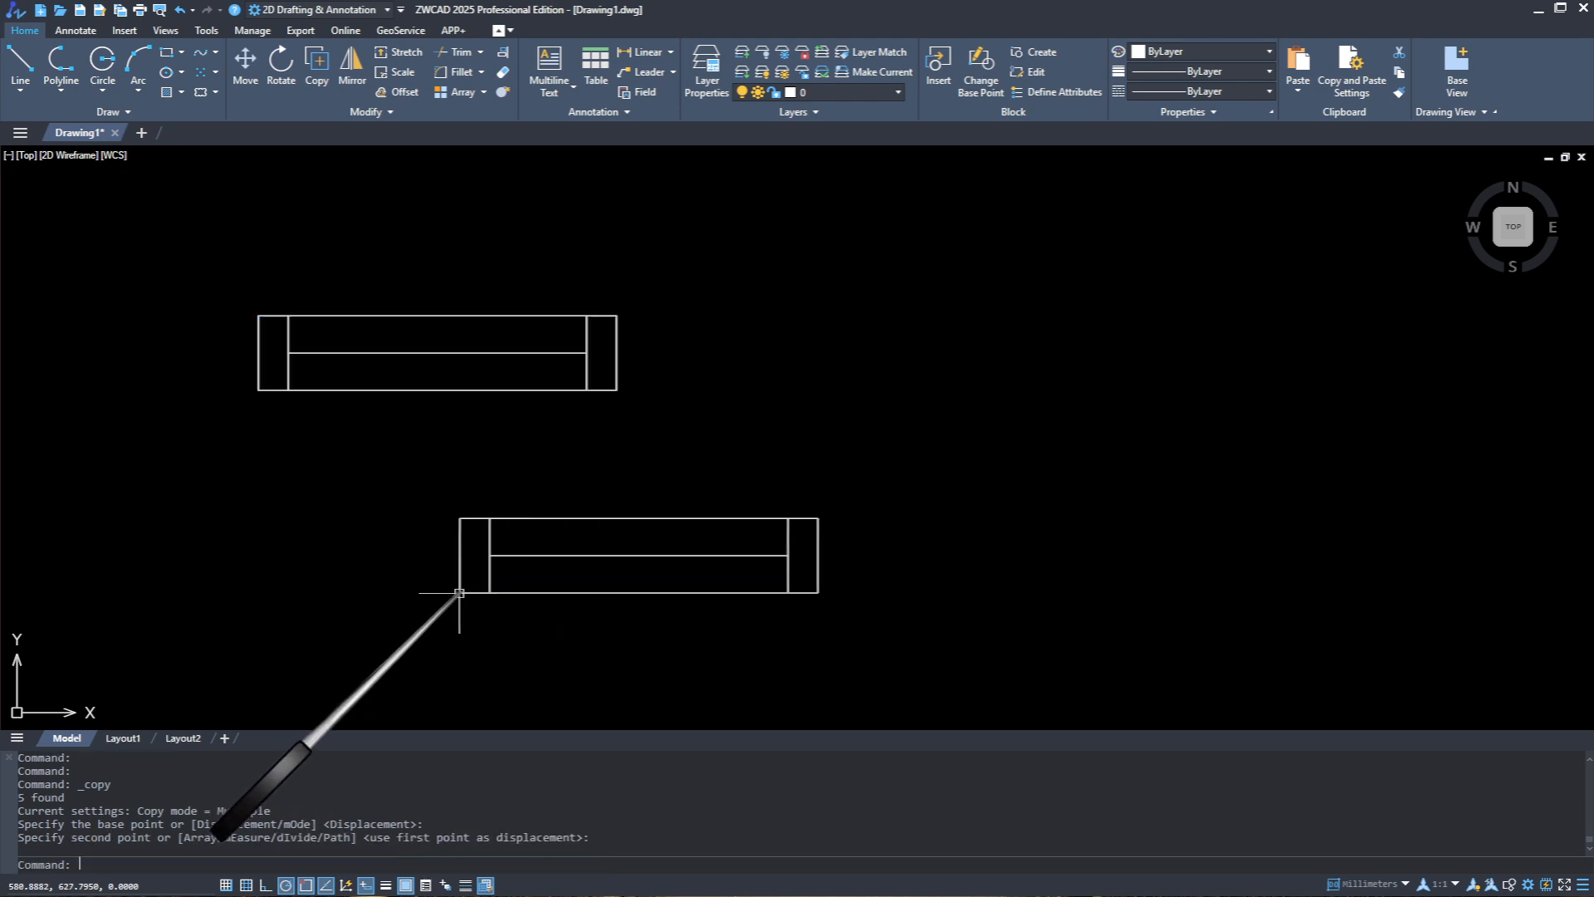
Step: Copy the lower shape's three long lines and right rectangle from the top line's left endpoint to the shape's upper-right corner
left_click(843, 608)
left_click(900, 633)
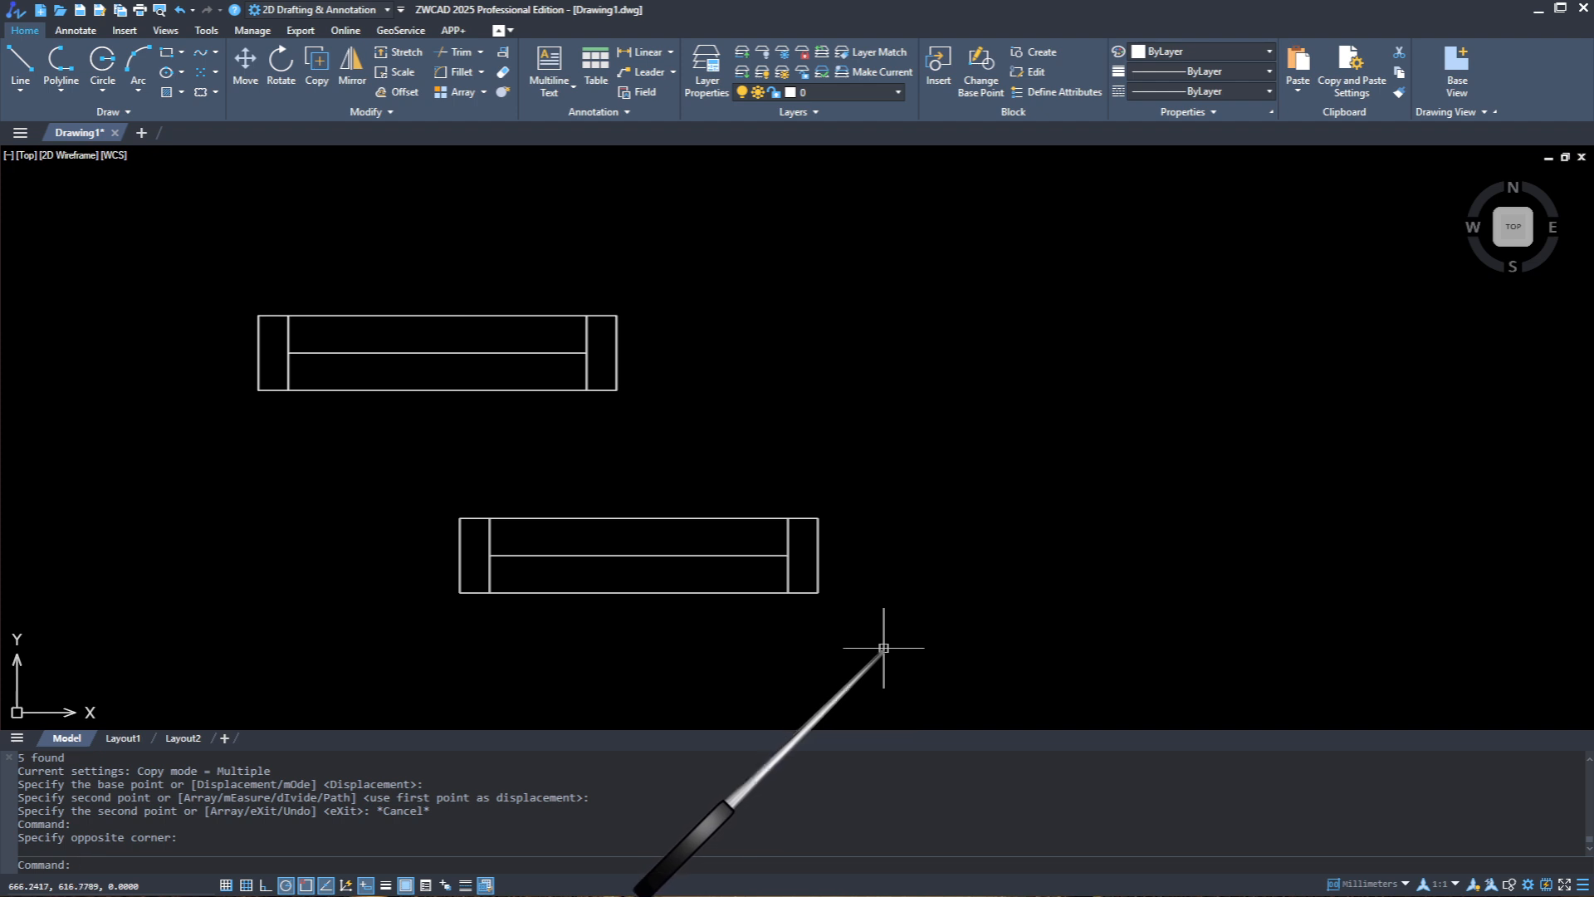
left_click(882, 645)
left_click(741, 441)
left_click(894, 648)
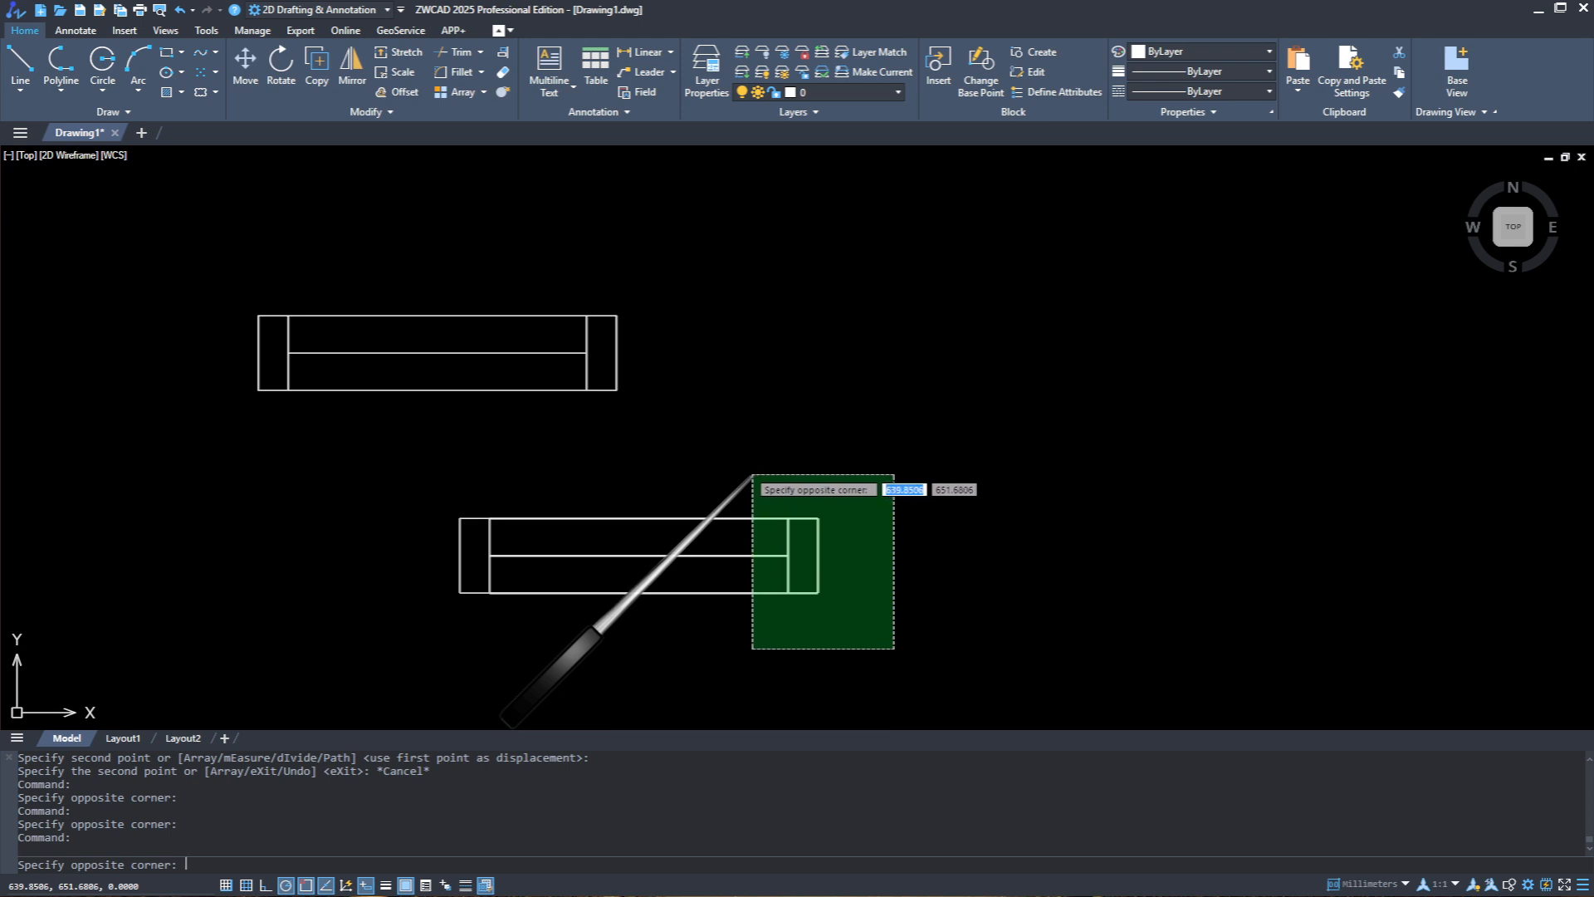
left_click(751, 475)
left_click(313, 93)
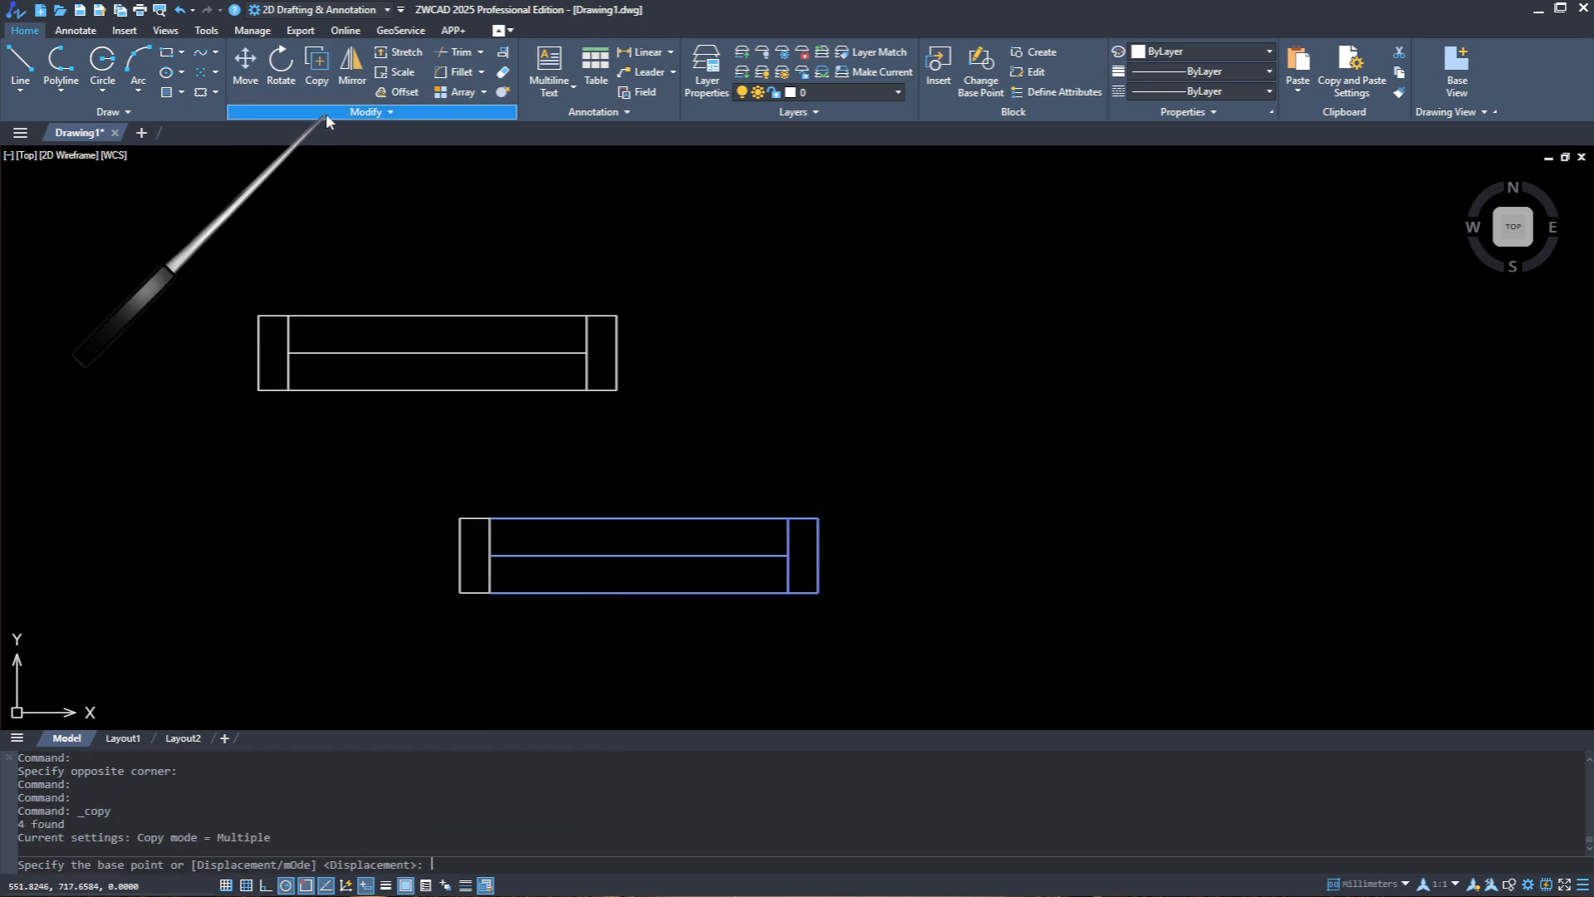
left_click(490, 518)
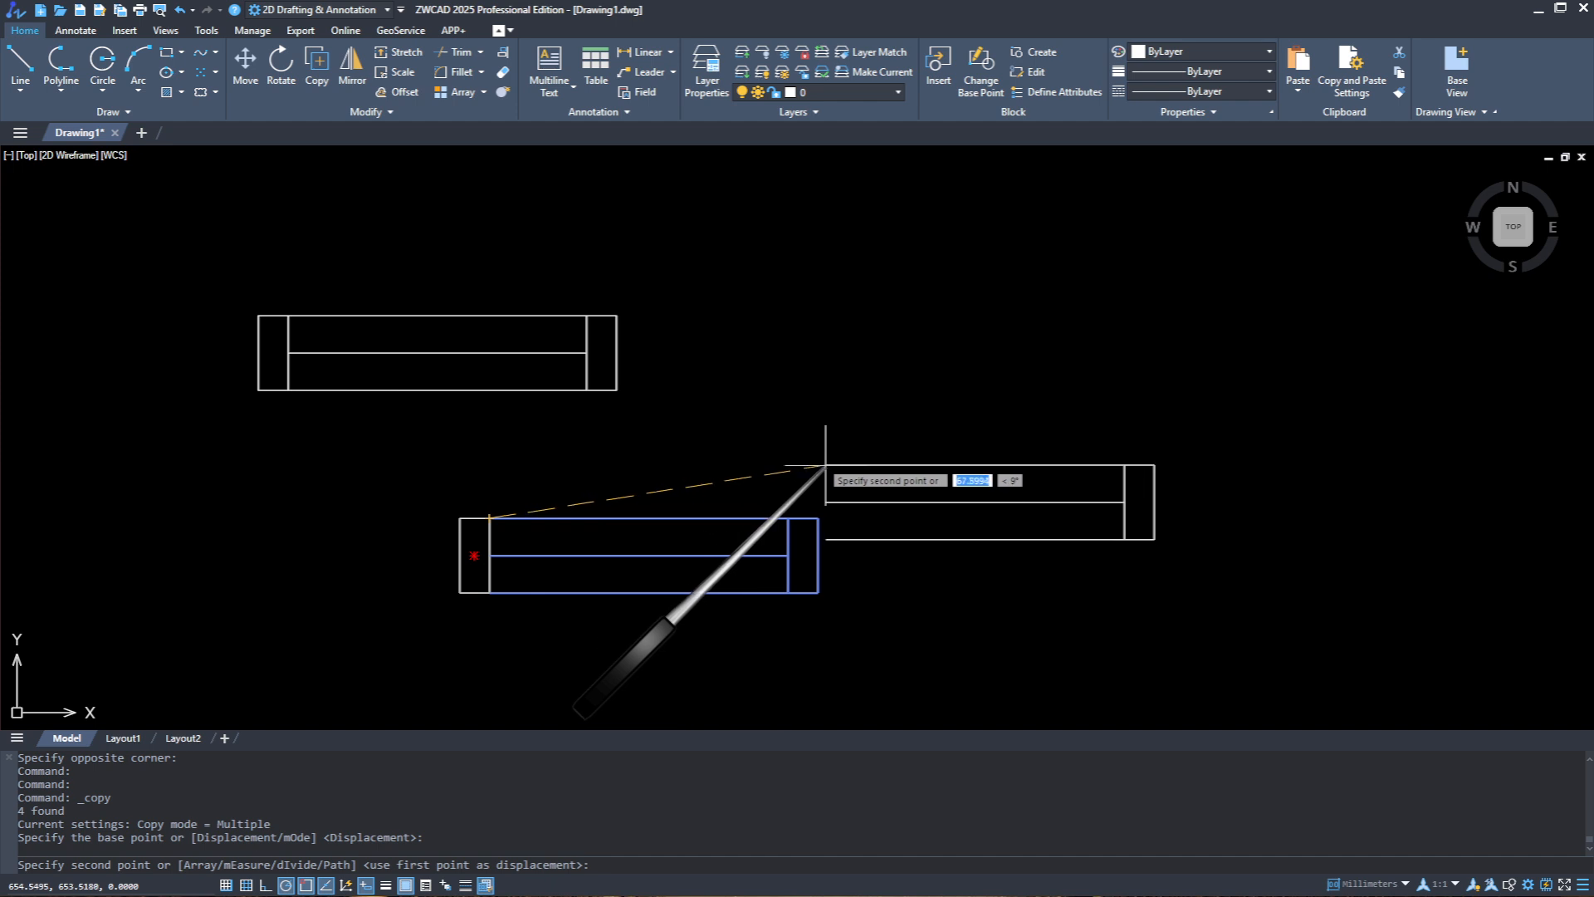
left_click(818, 518)
right_click(771, 332)
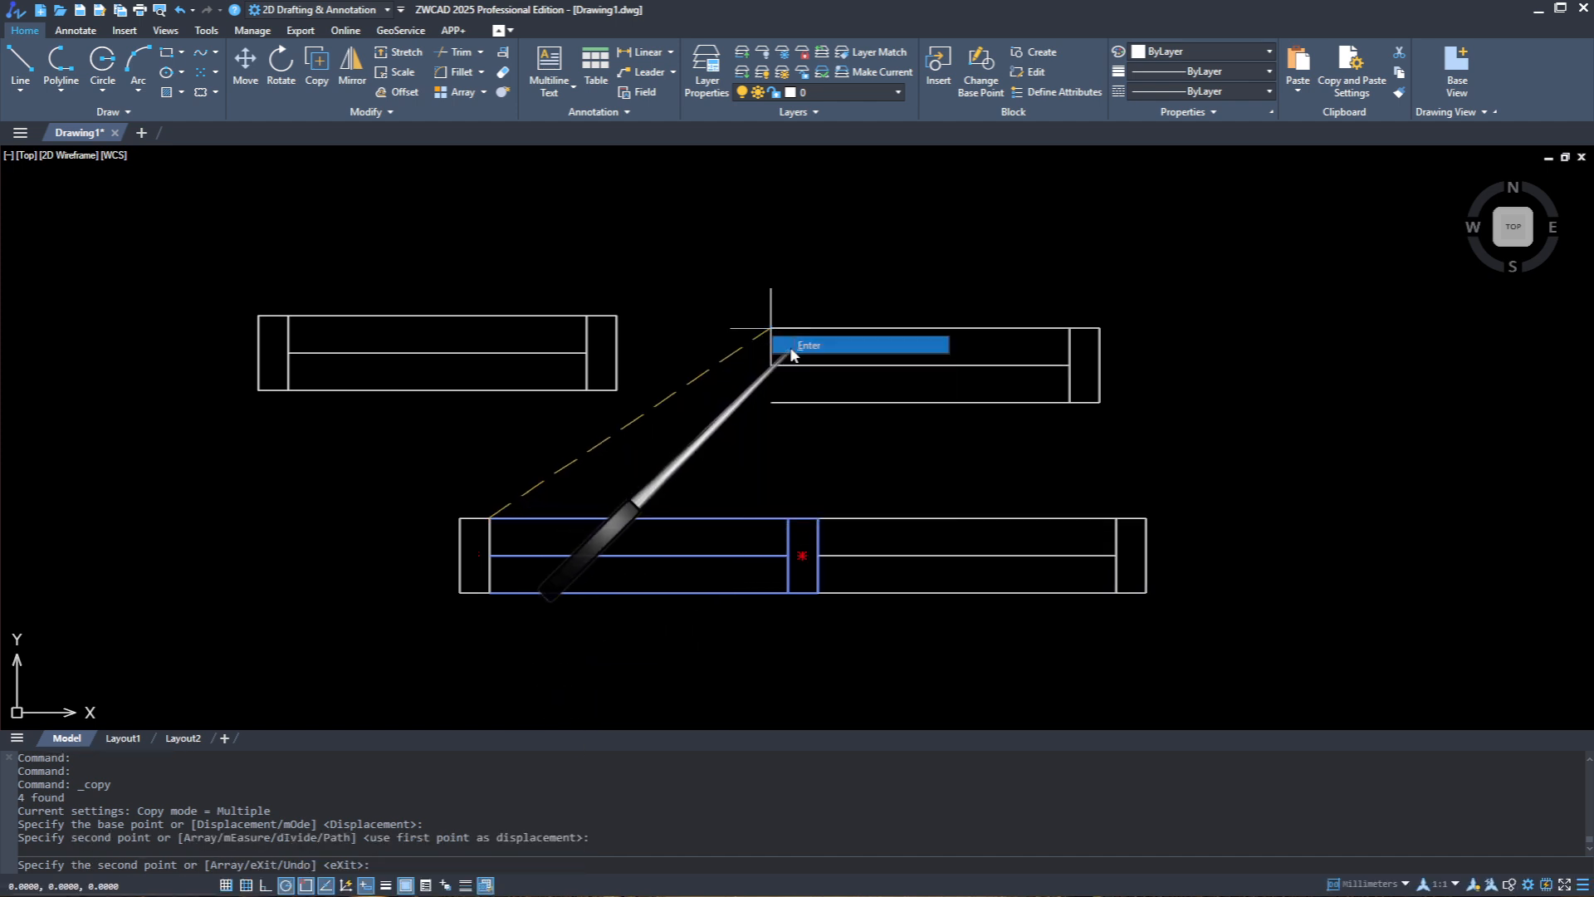
left_click(780, 345)
Step: Start a line profile in the empty area above the extended shape, going 15 mm down and 5 mm right
middle_click_drag(787, 346, 516, 330)
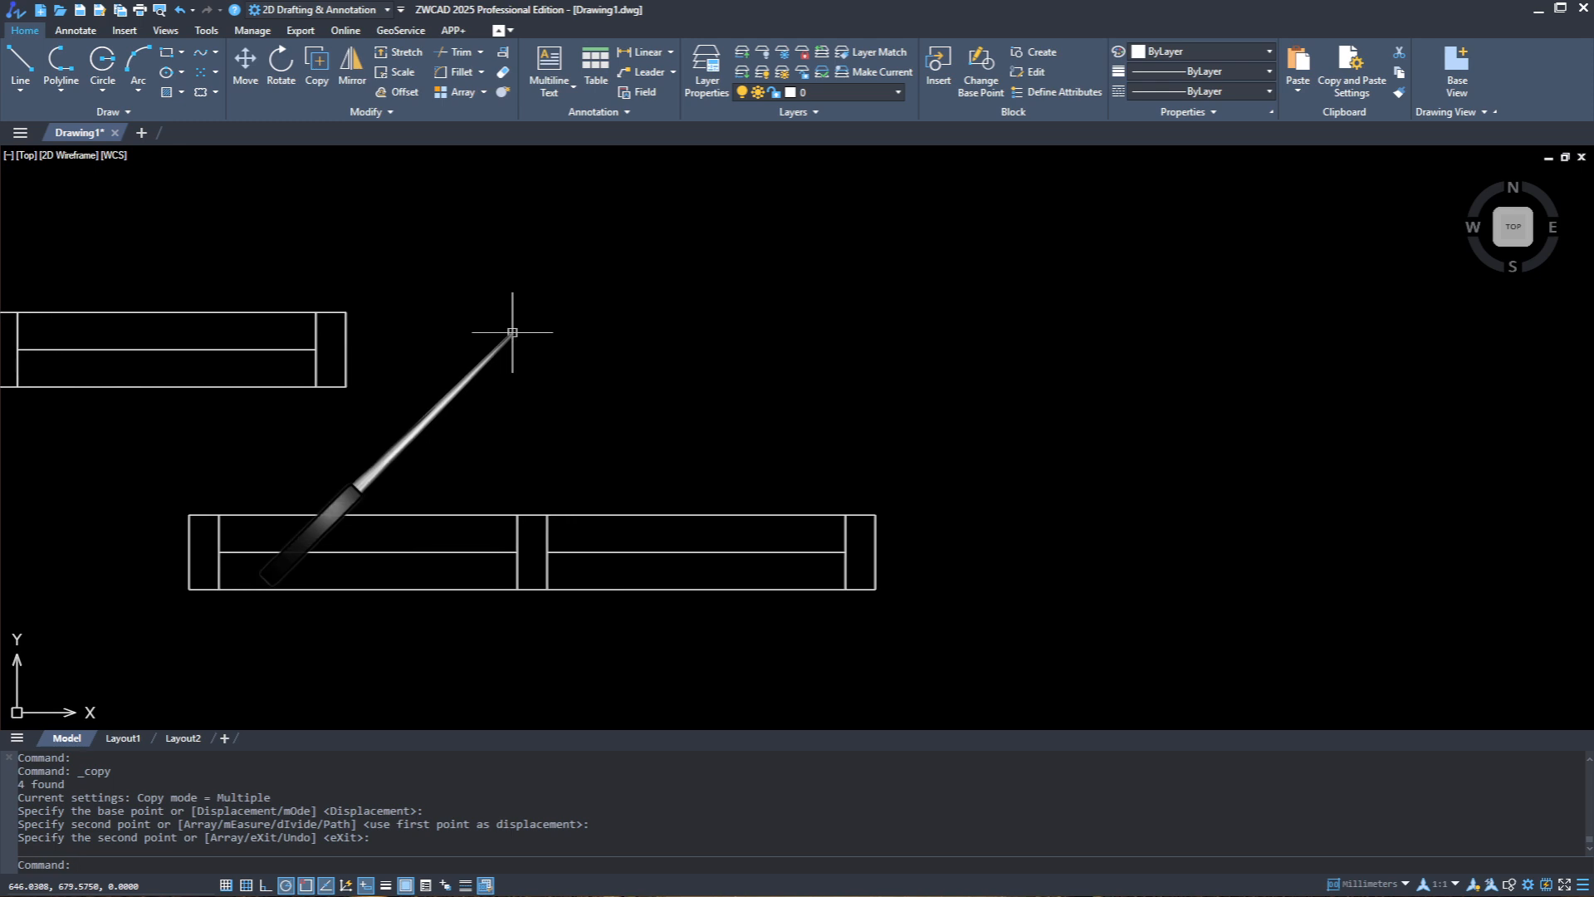
left_click(29, 61)
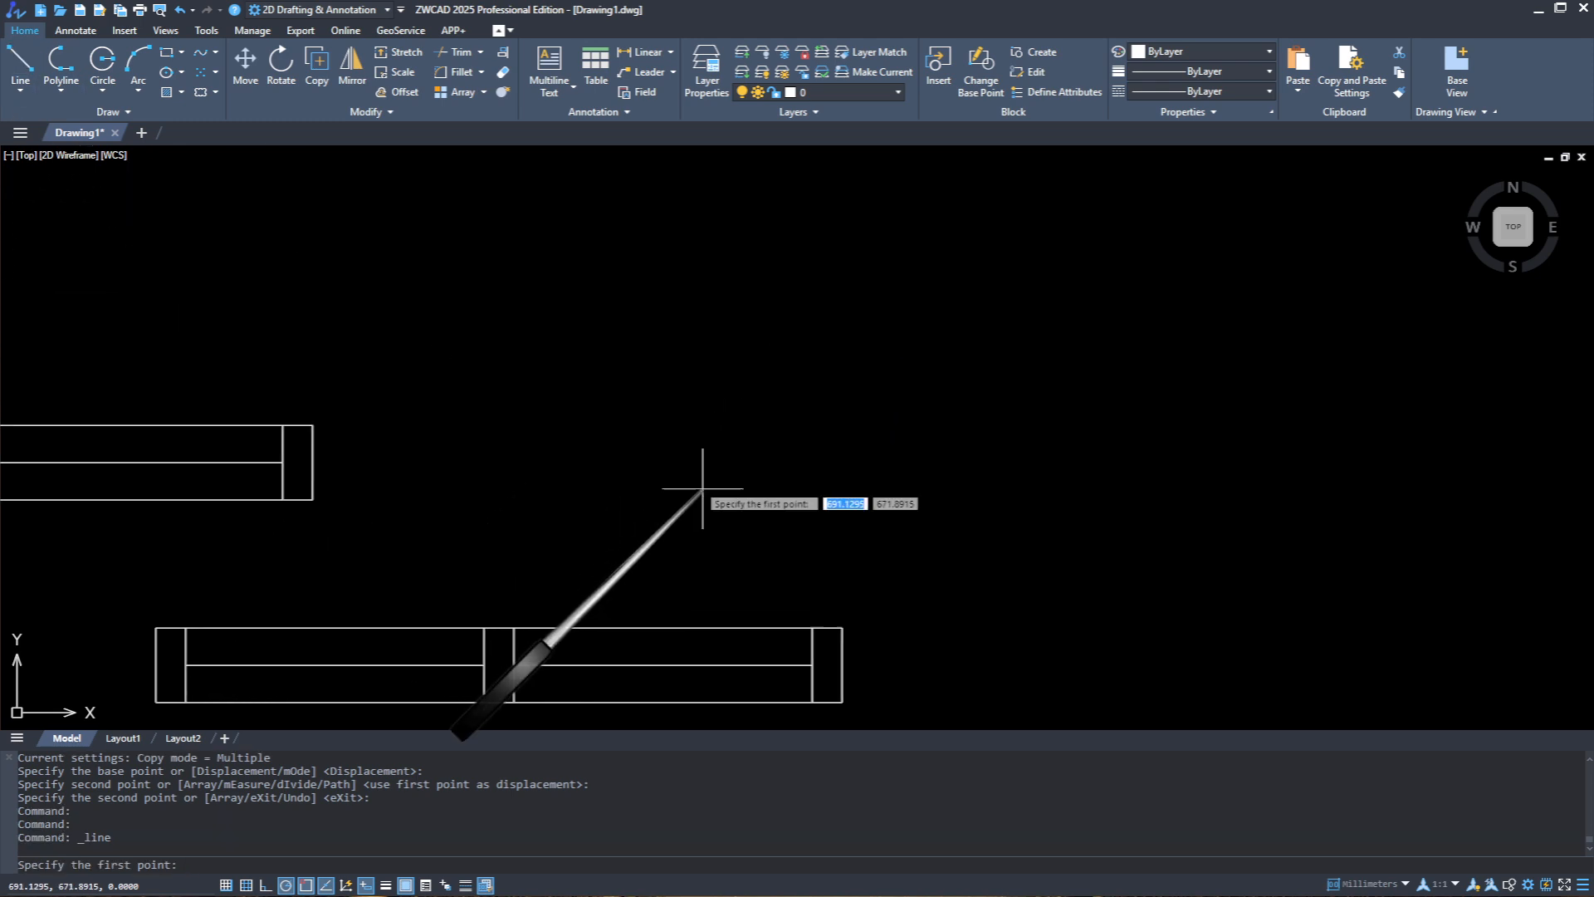
scroll(626, 350, "up", 2)
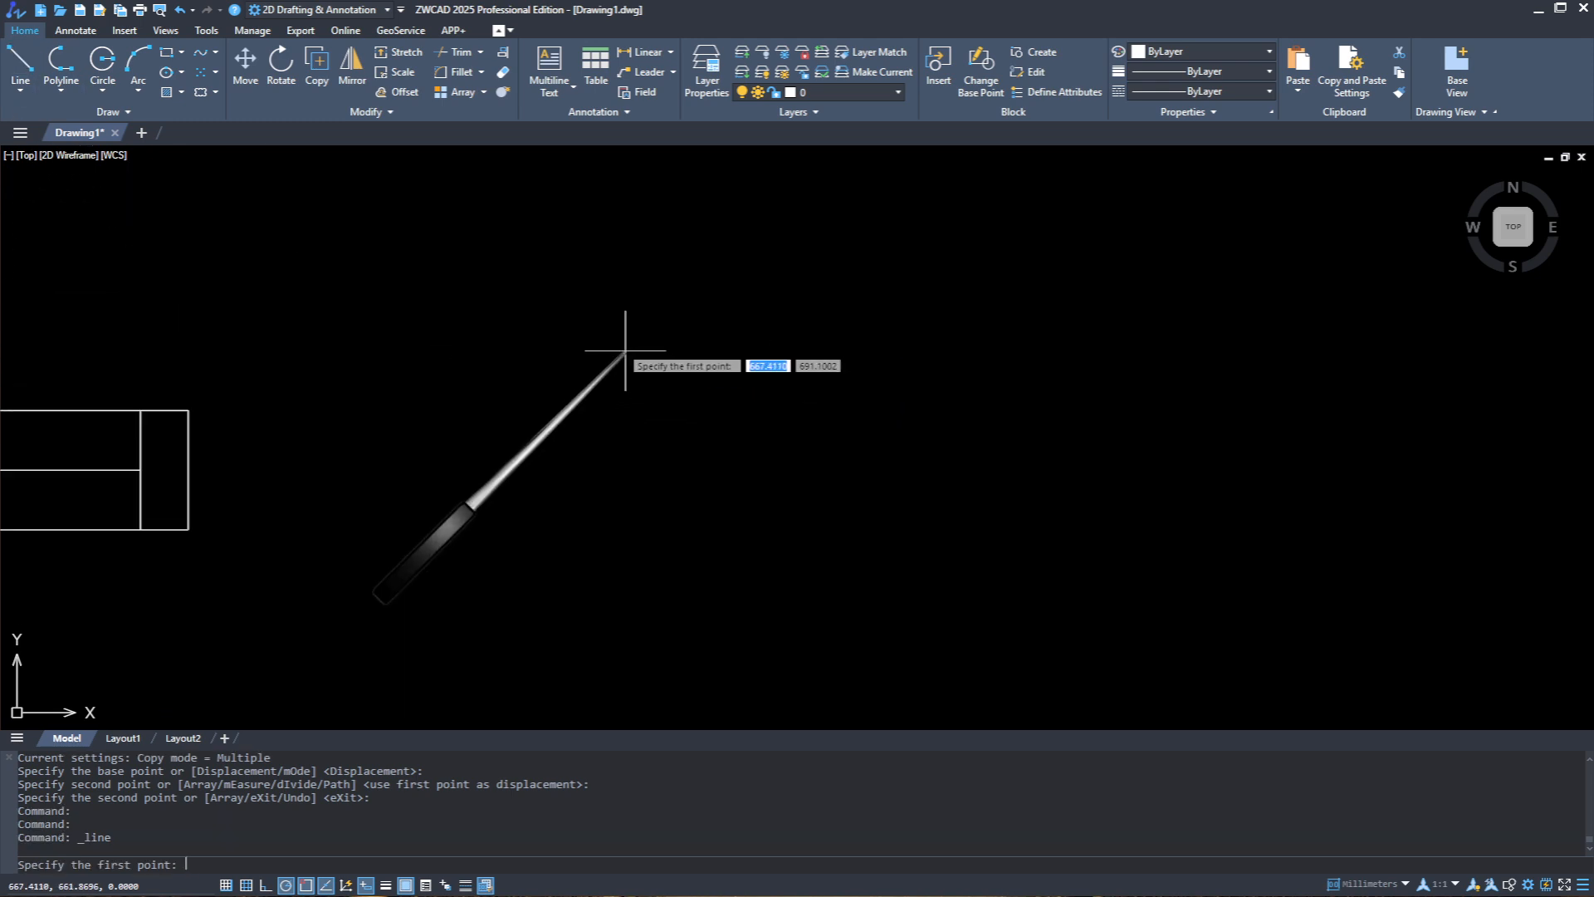
left_click(621, 301)
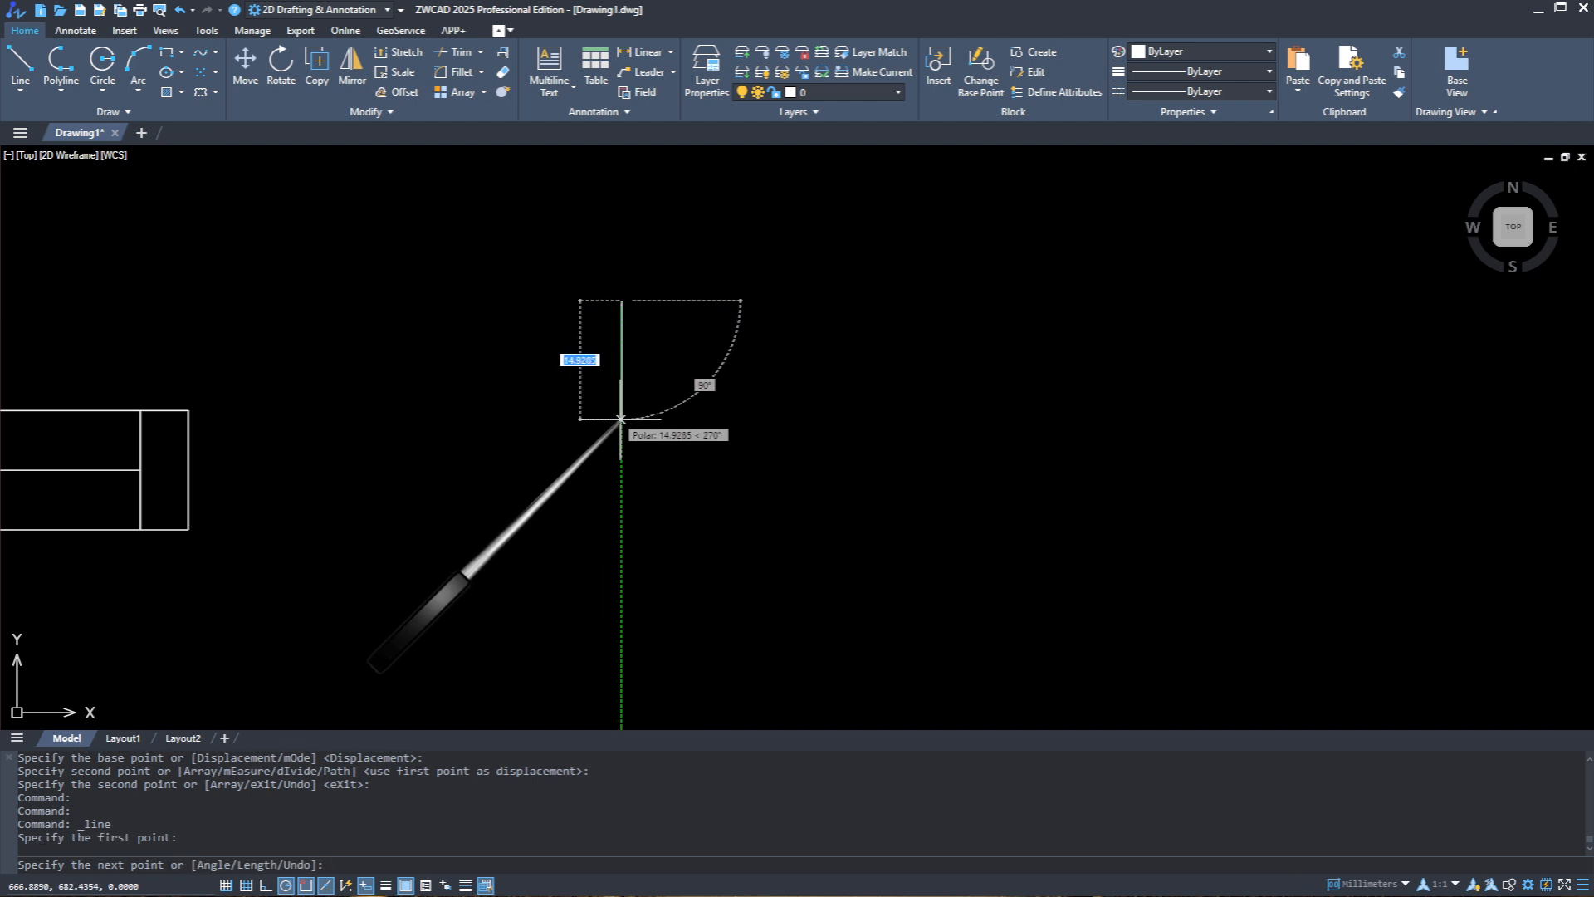
key("Return")
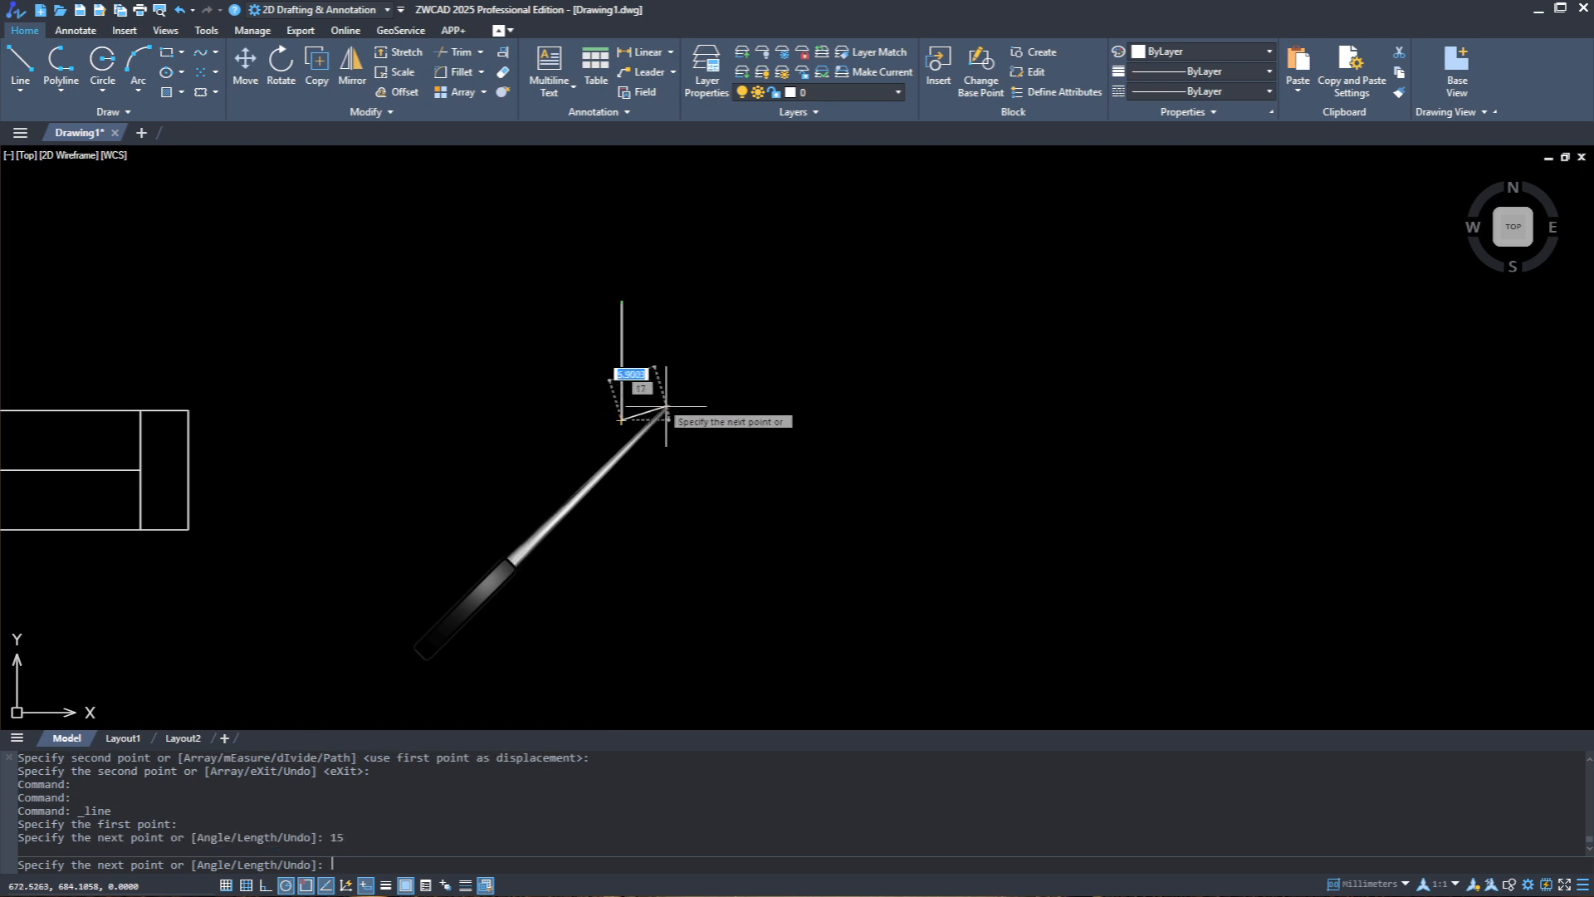
scroll(676, 421, "up", 2)
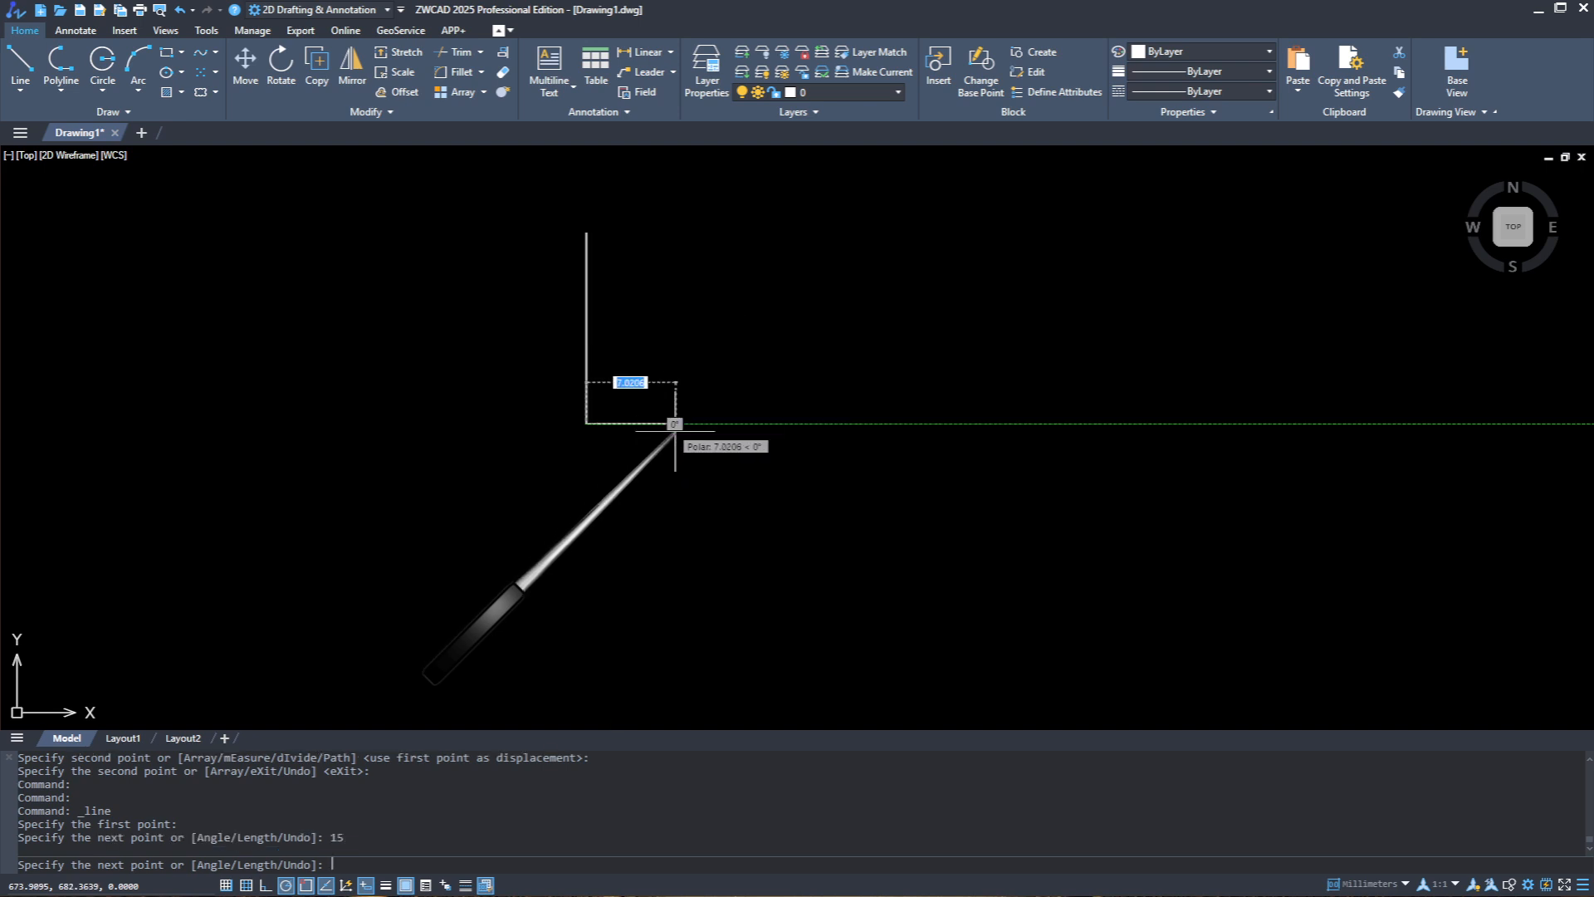
key("Return")
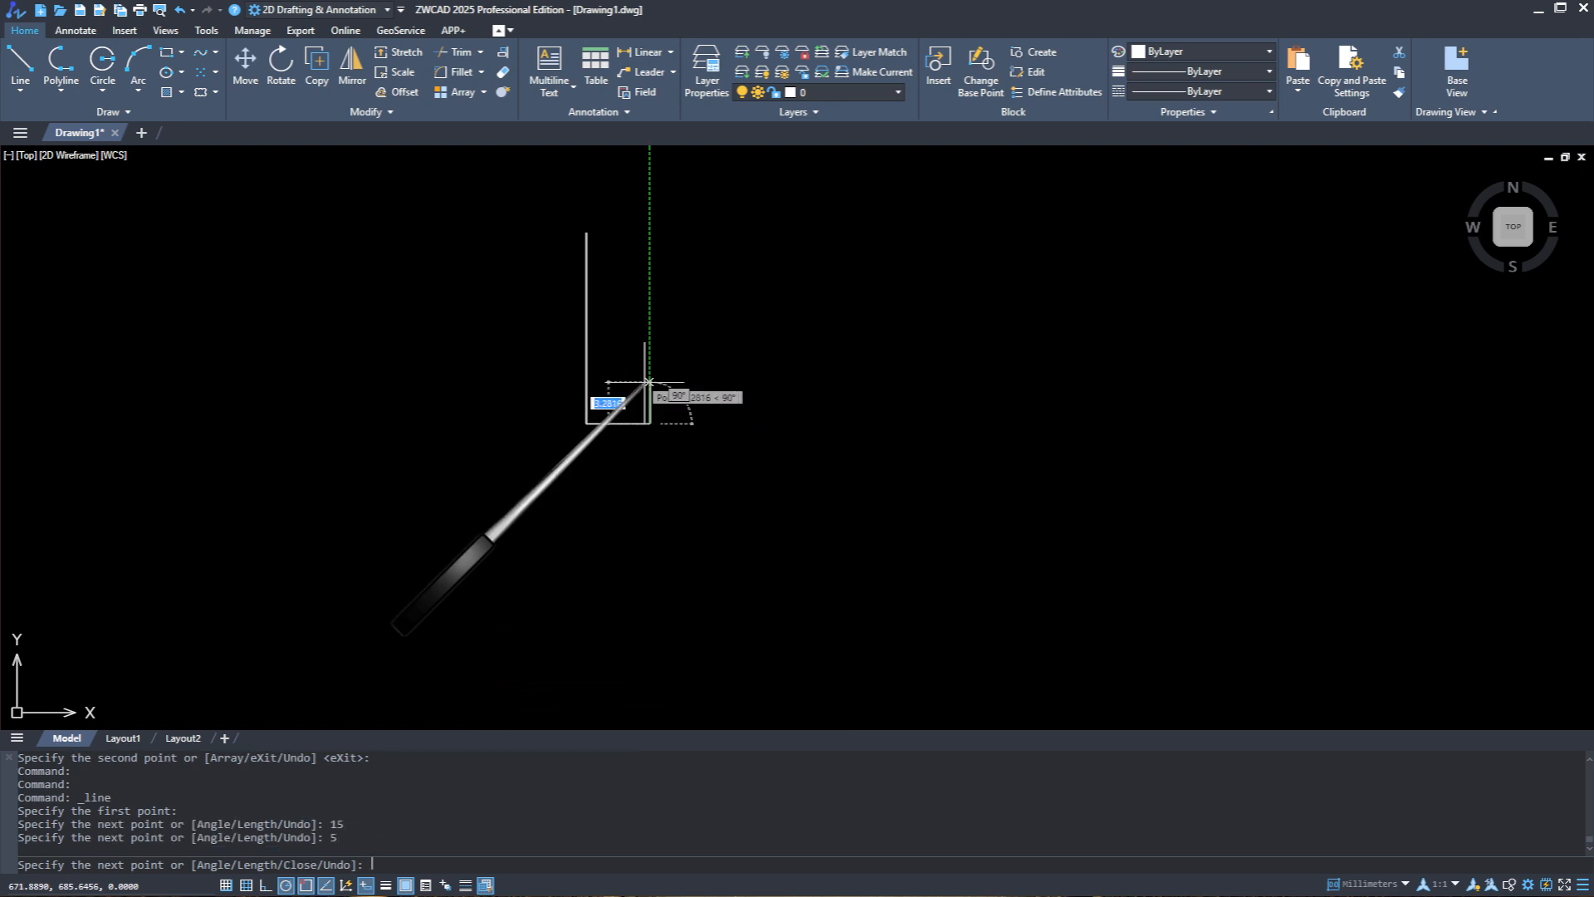
Step: Continue the profile 3 mm up, 1 mm right and 12 mm up, and close it at its starting point
key("Return")
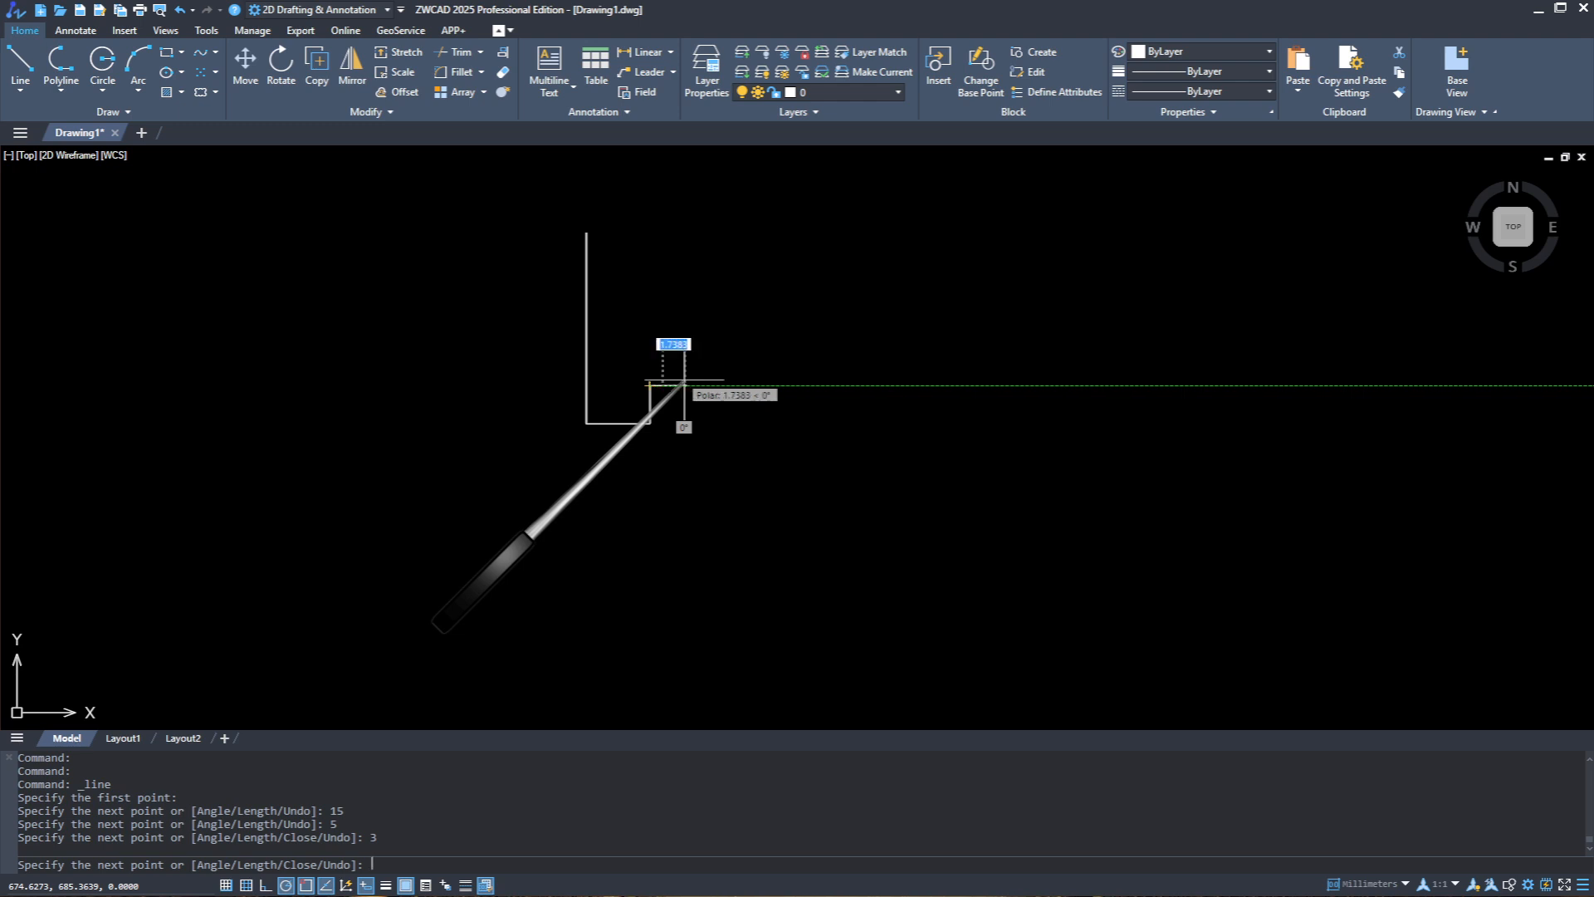
type("1")
key("Return")
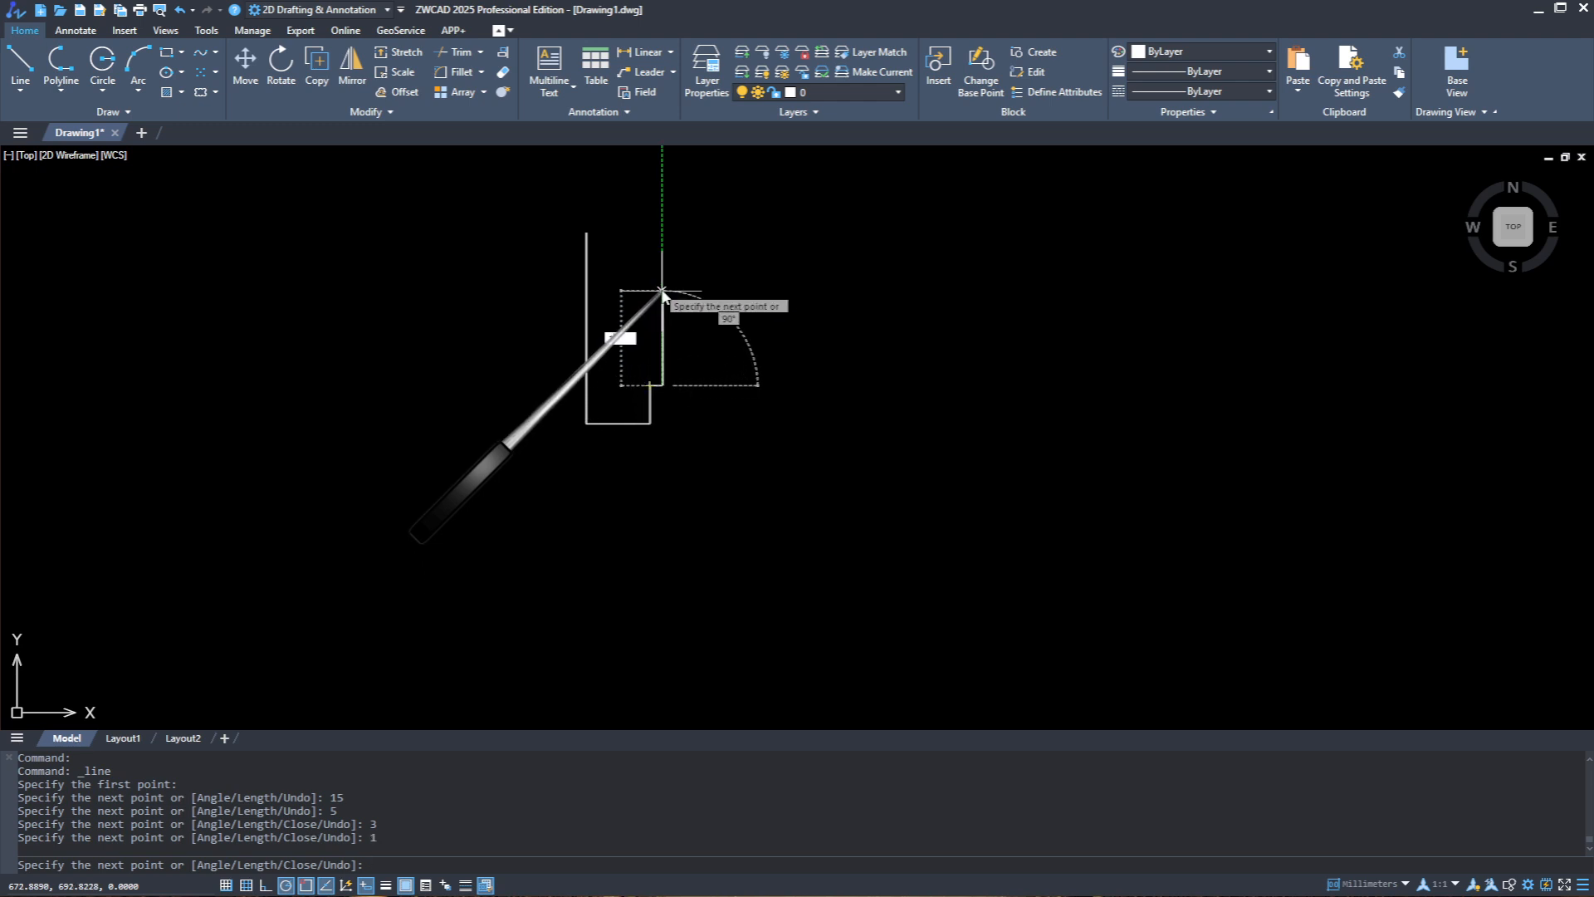
type("12")
key("Return")
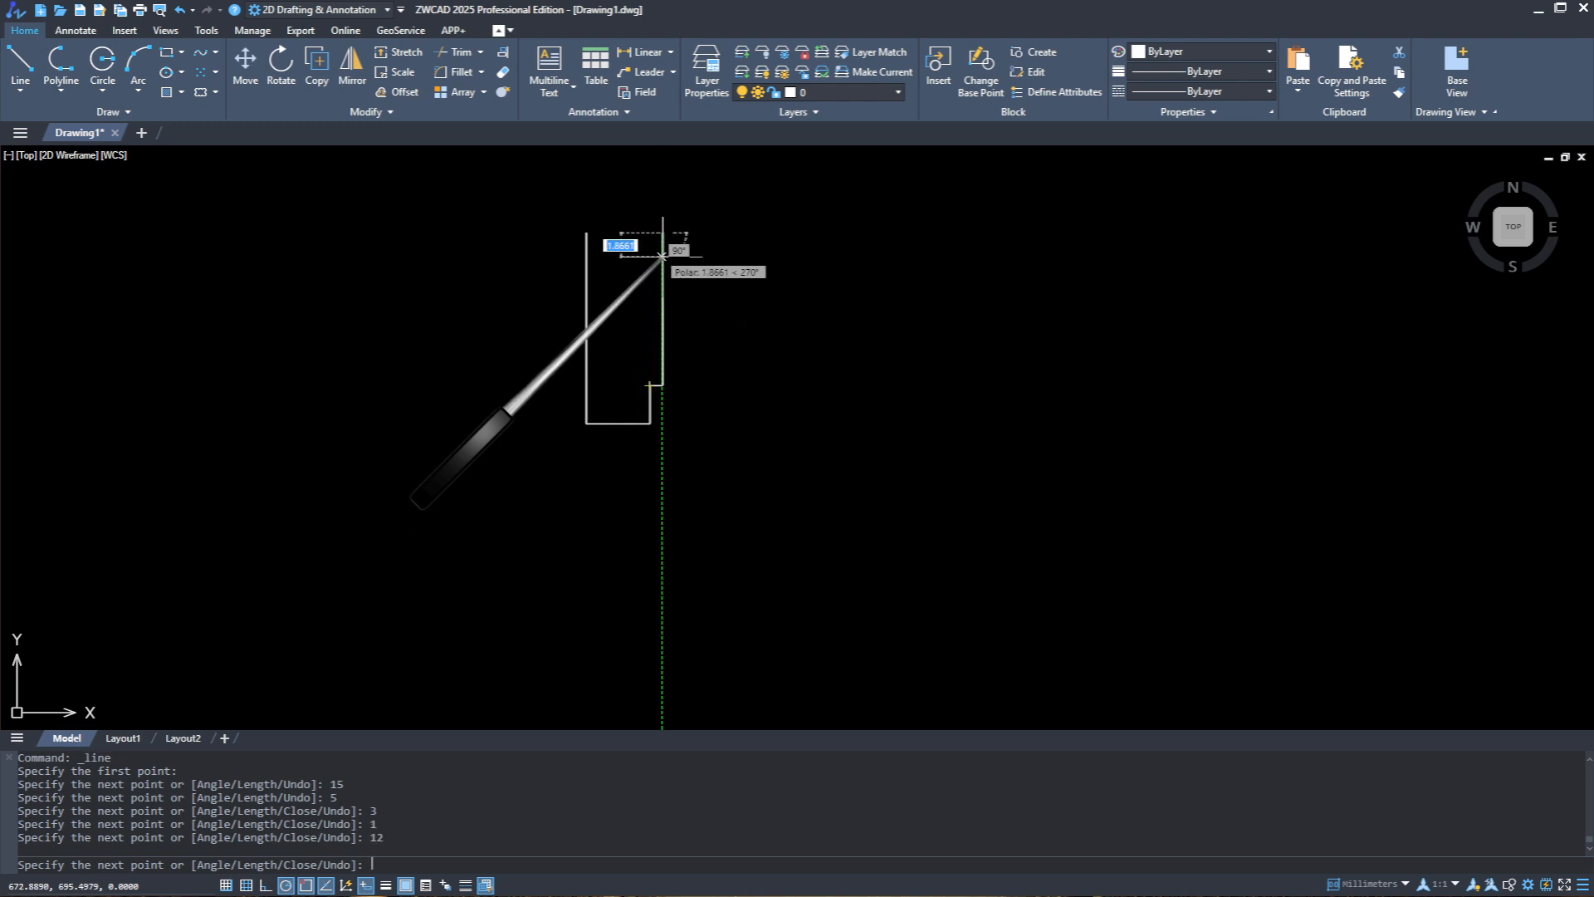
left_click(586, 232)
key("Return")
Step: Draw a 50 mm horizontal line to the right from the stepped profile's upper-right corner
scroll(725, 263, "down", 3)
middle_click_drag(872, 328, 652, 349)
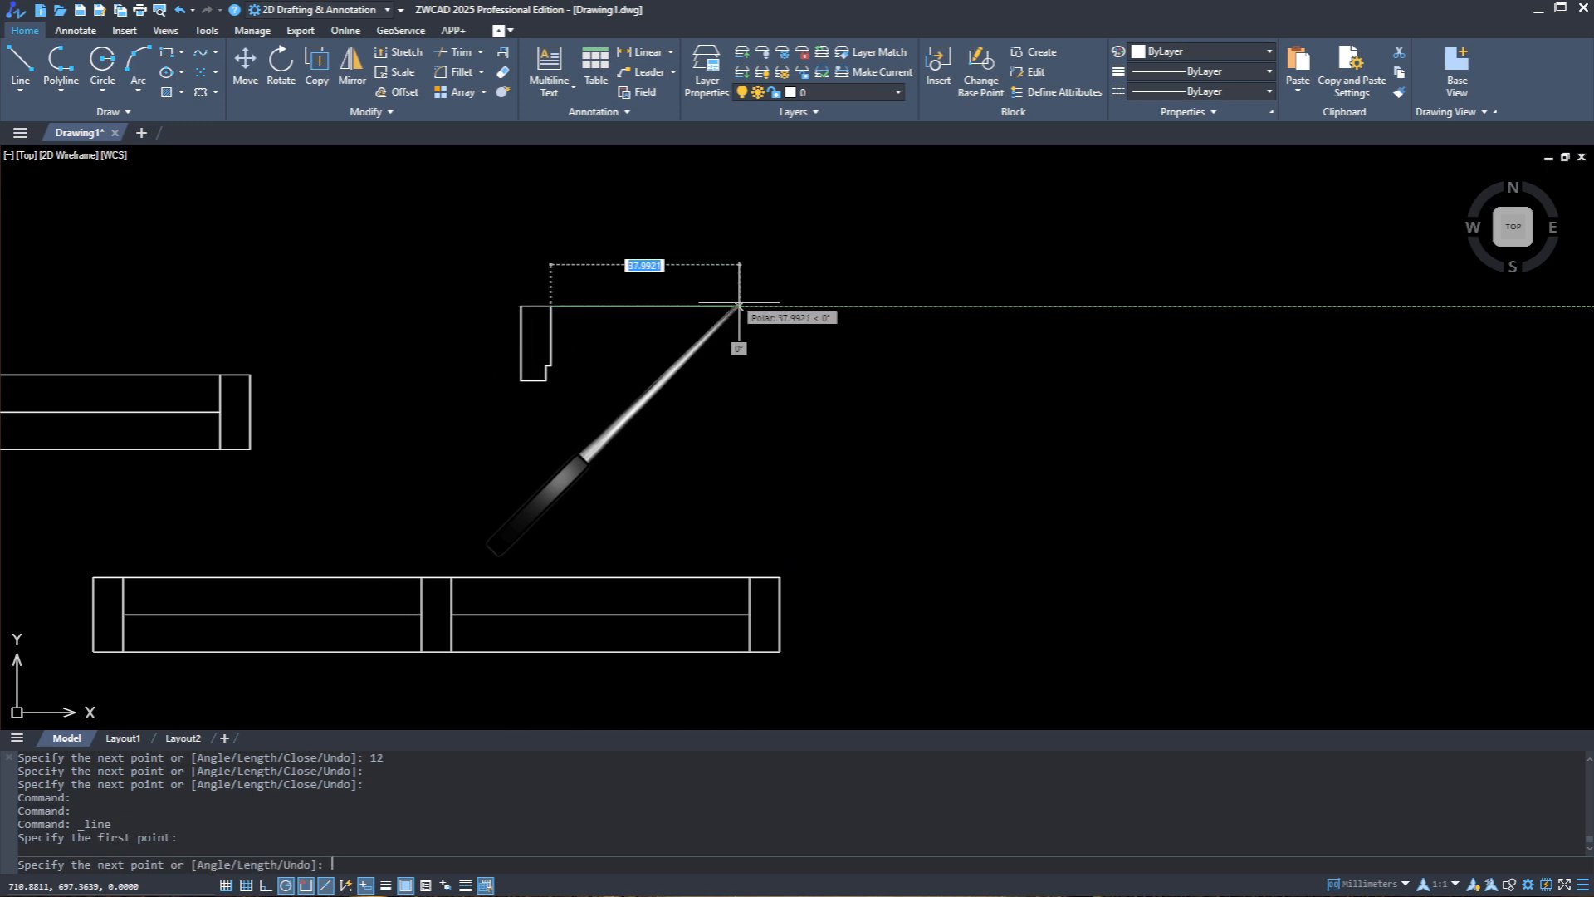
key("Return")
key("Return")
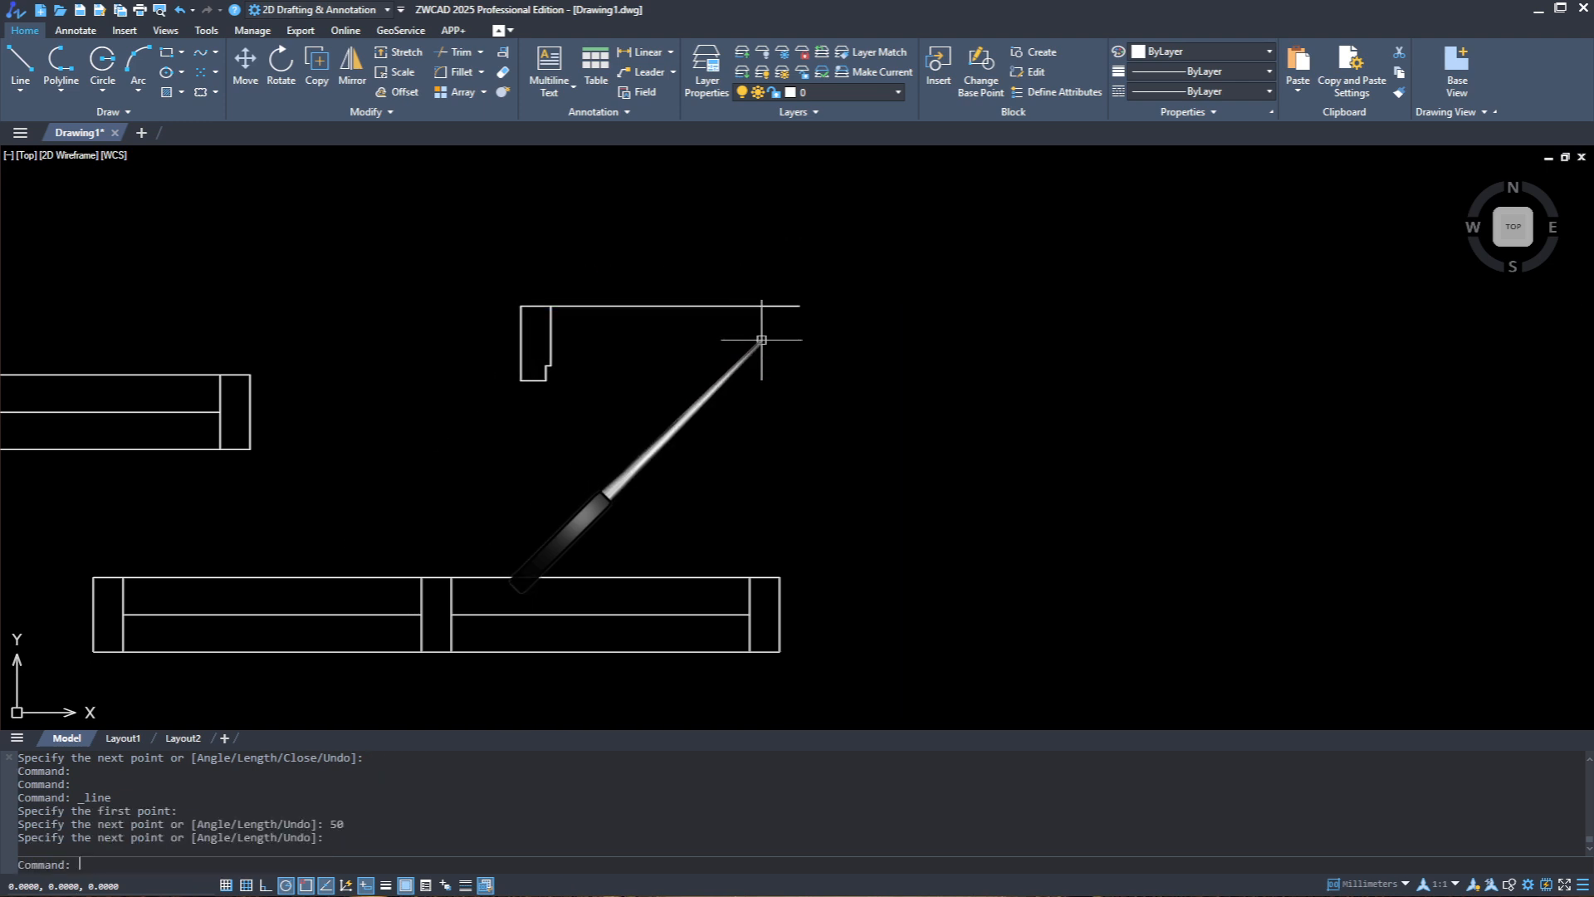
Step: Draw a horizontal line from the outer corner of the profile's step to the point directly below the 50 mm line's right end
scroll(532, 332, "up", 2)
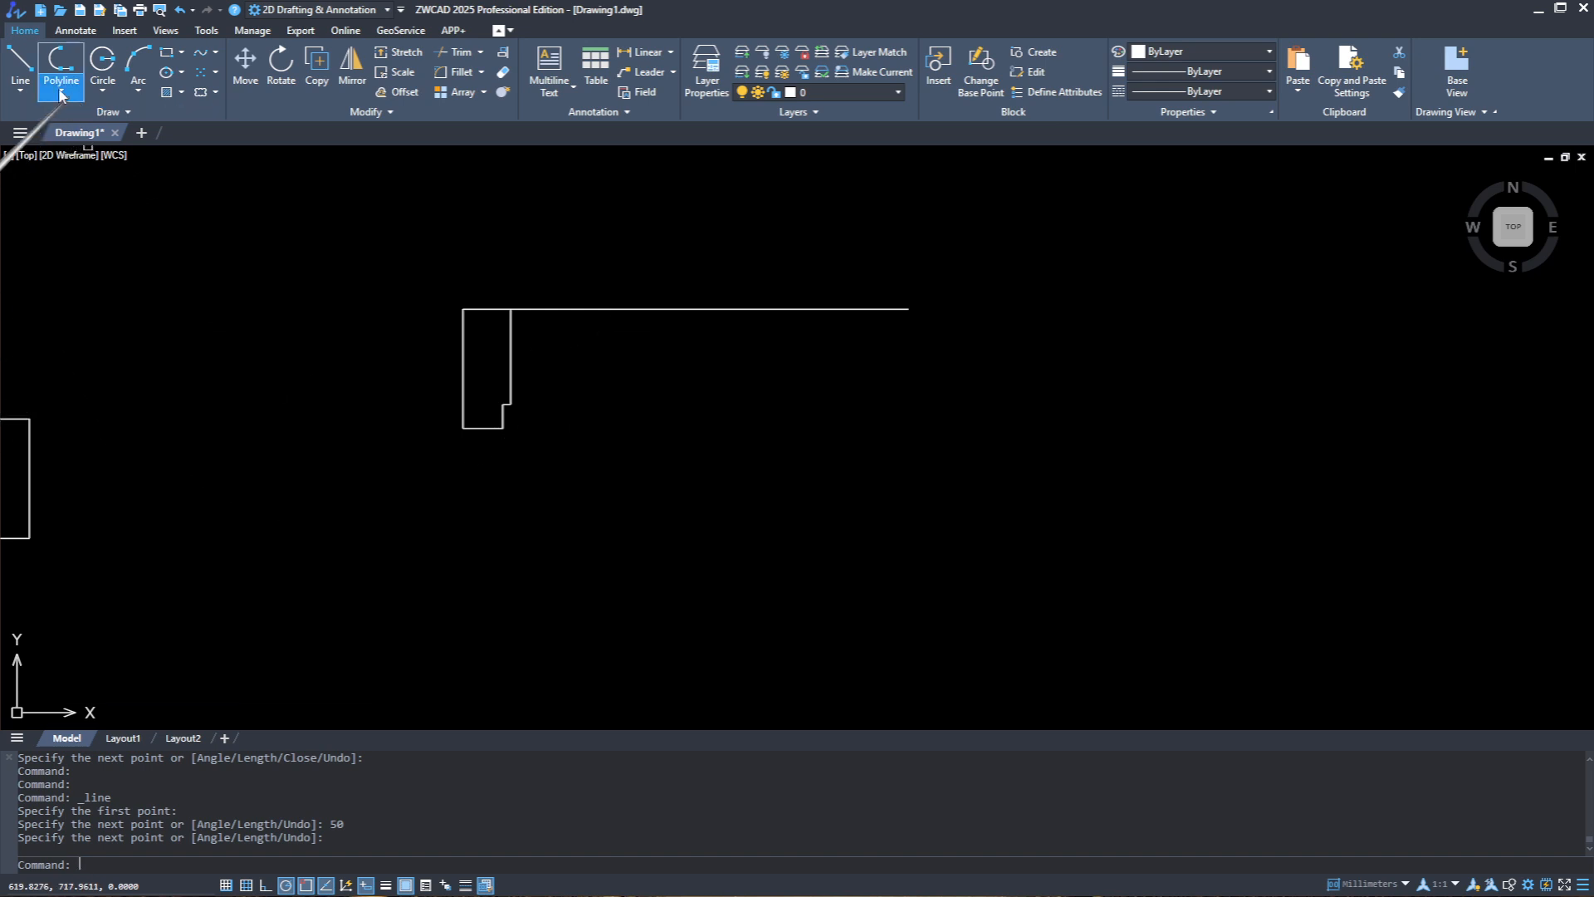
left_click(27, 73)
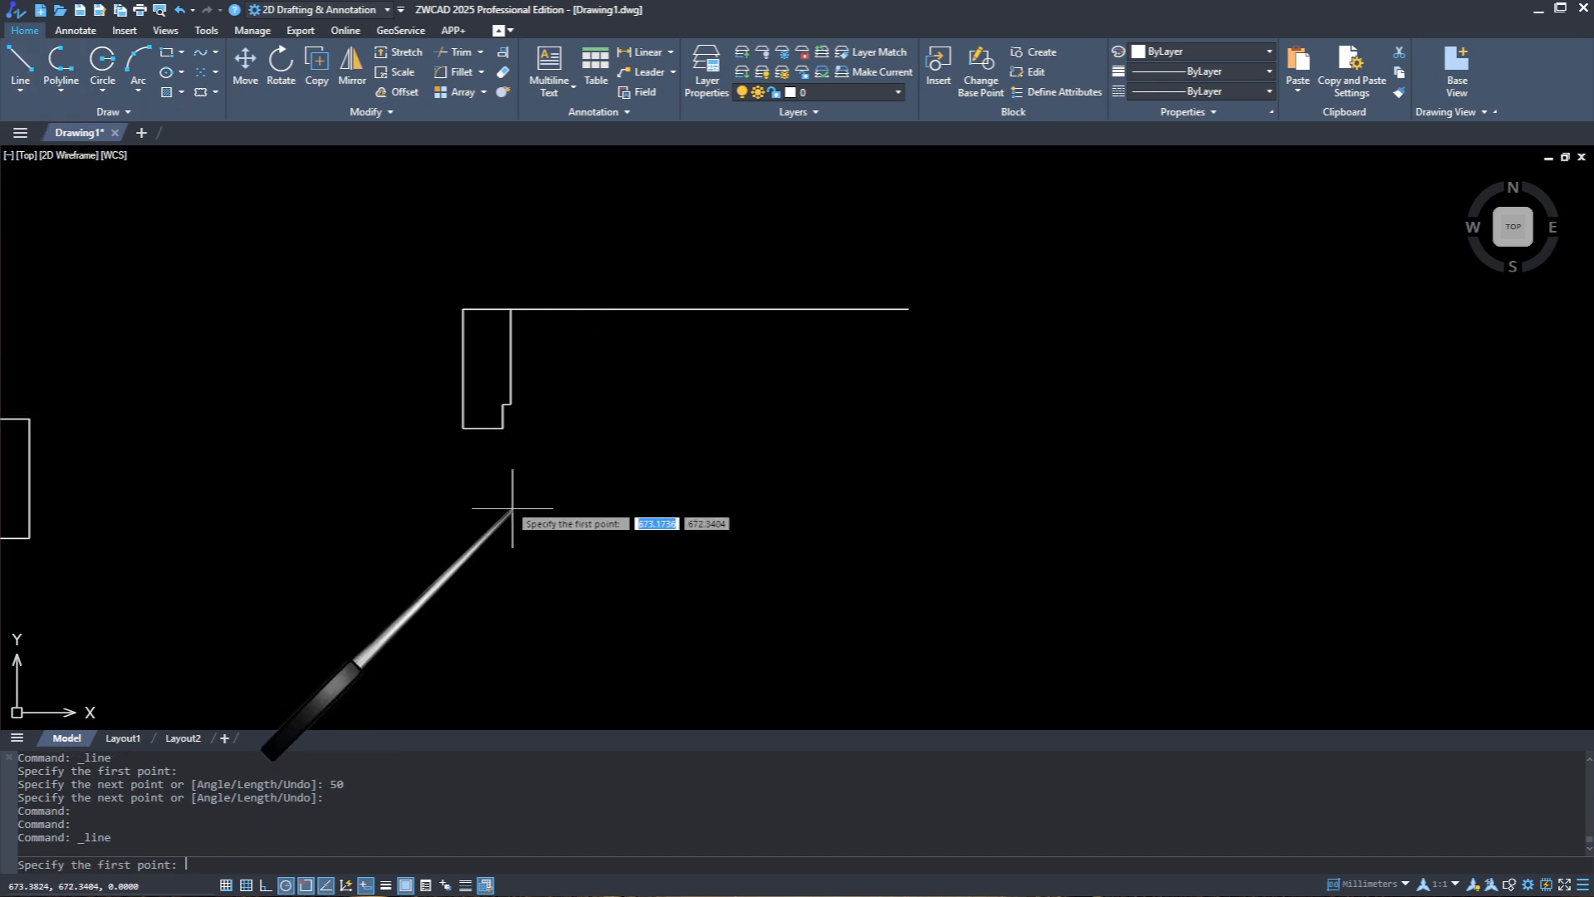
left_click(505, 405)
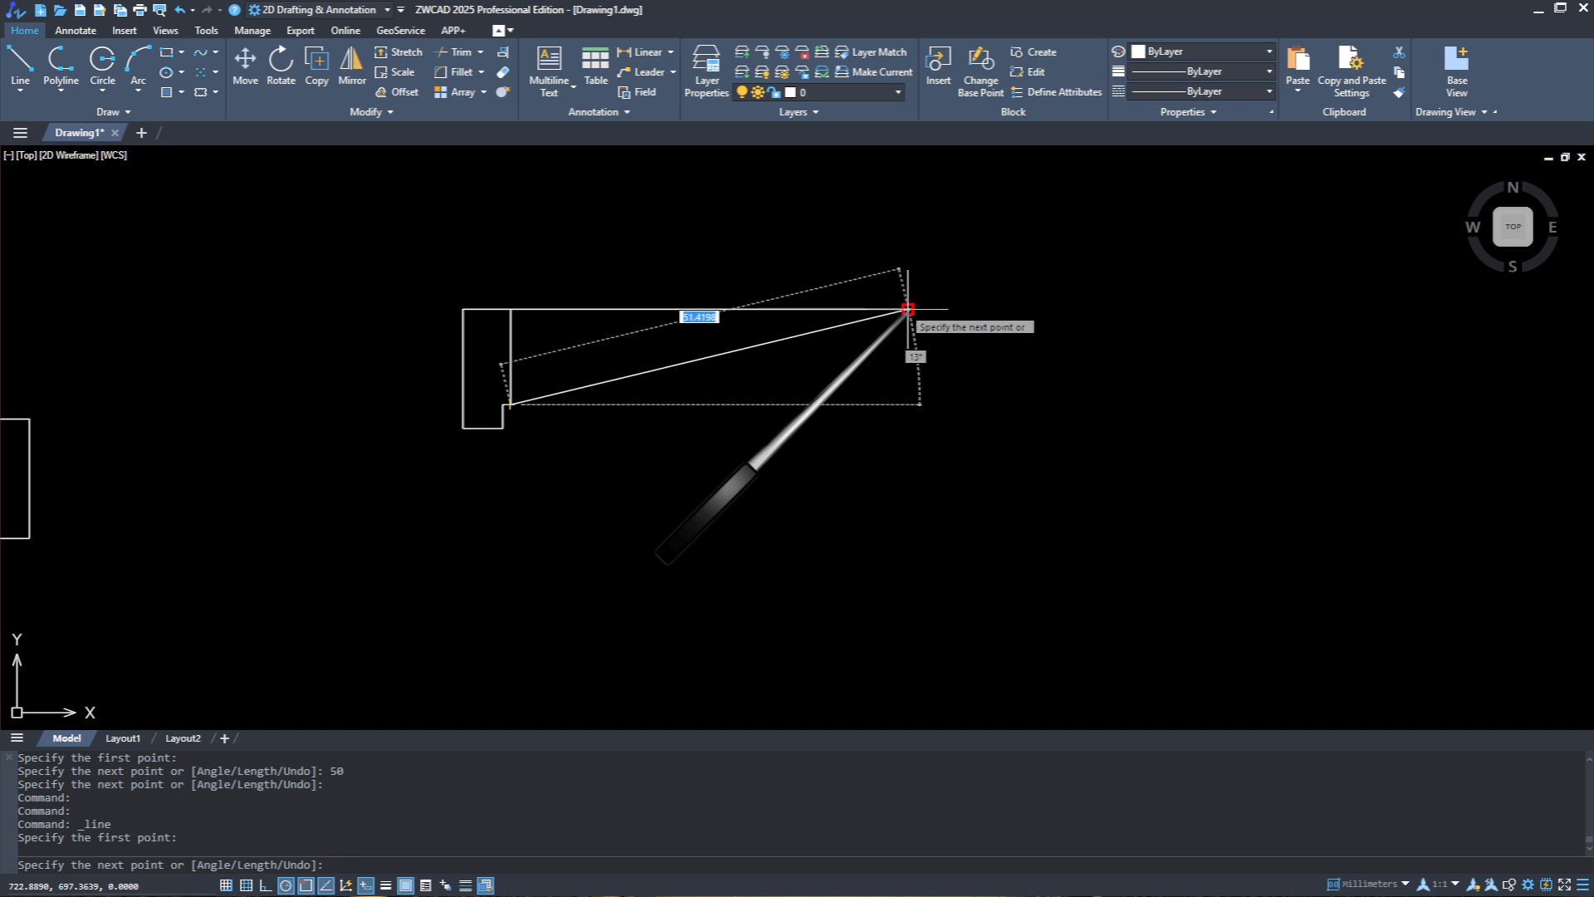
left_click(908, 405)
key("Escape")
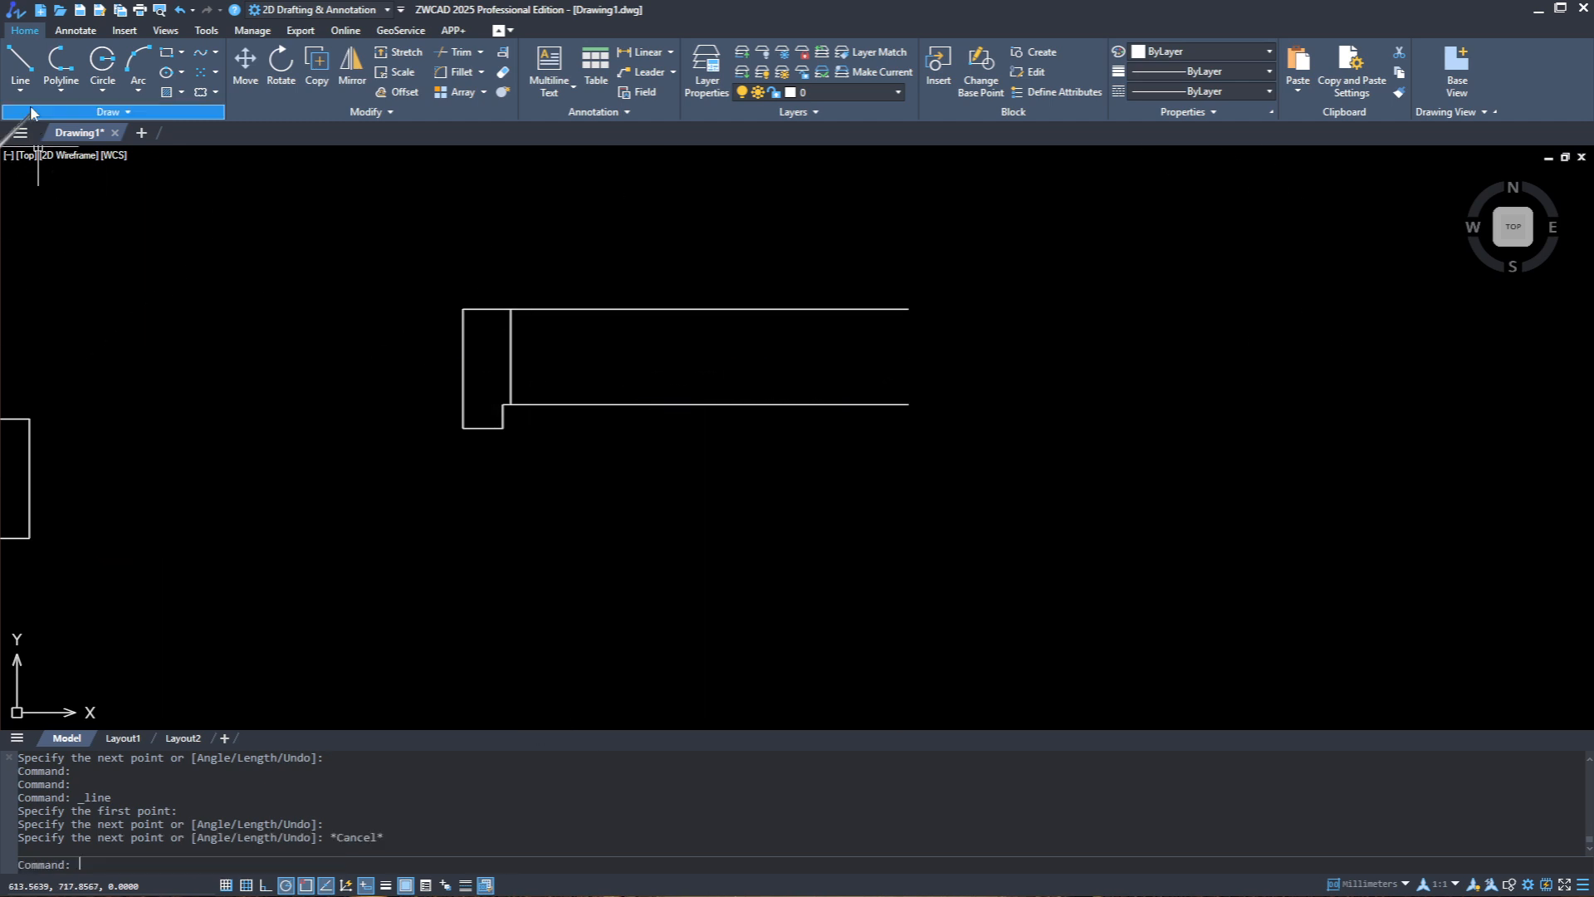
Step: Draw a horizontal line from the profile's lower-right corner to the point directly below the other lines' right ends
left_click(21, 89)
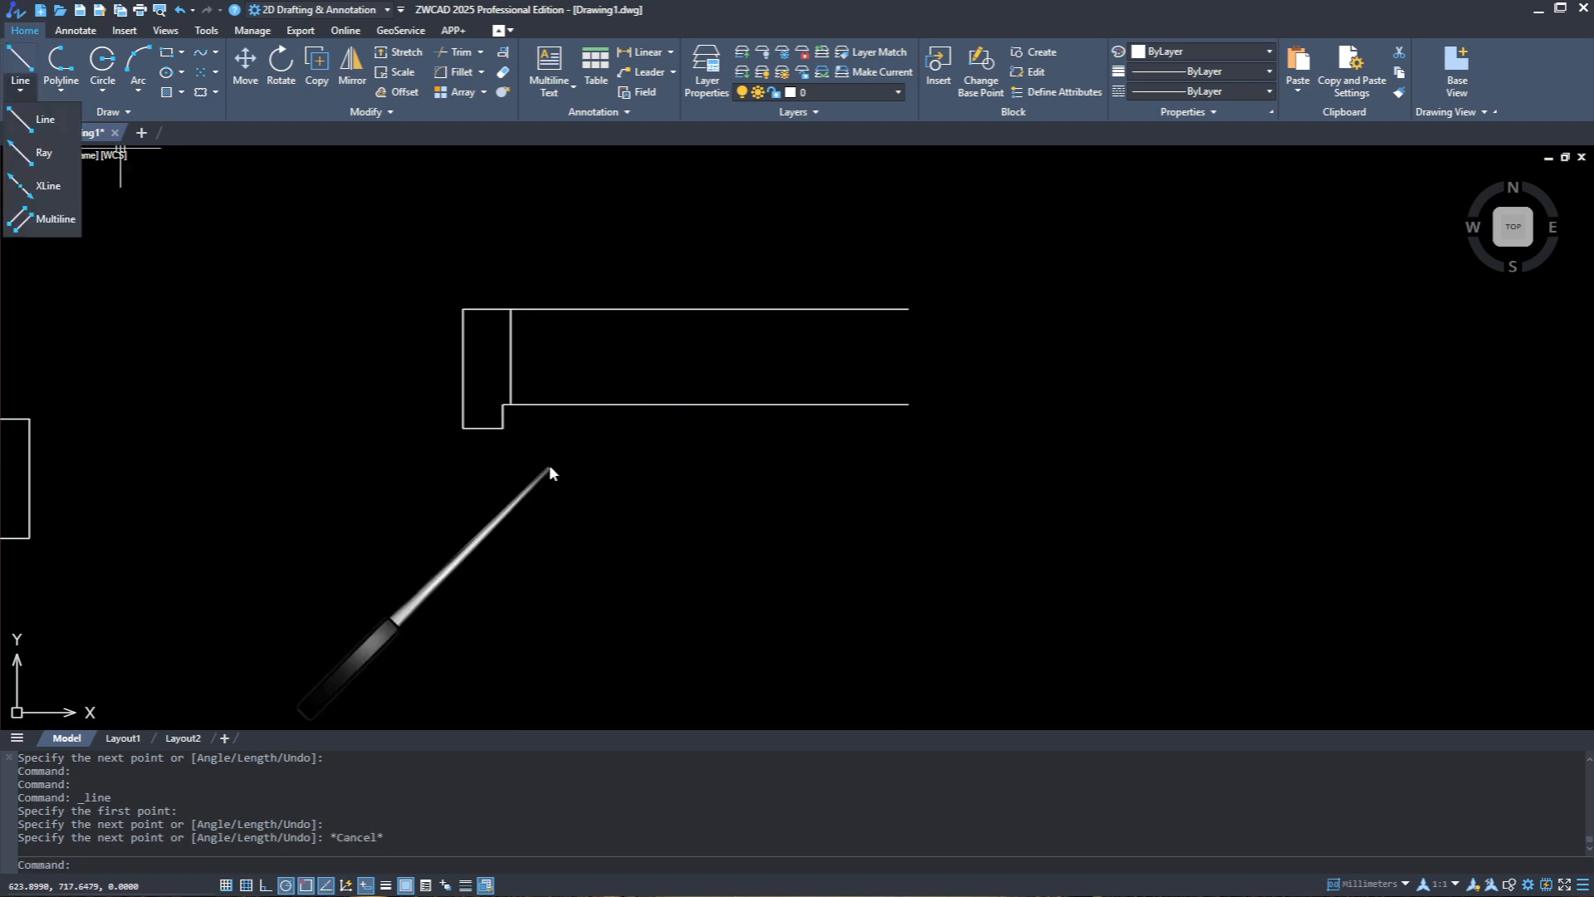
left_click(33, 121)
left_click(502, 429)
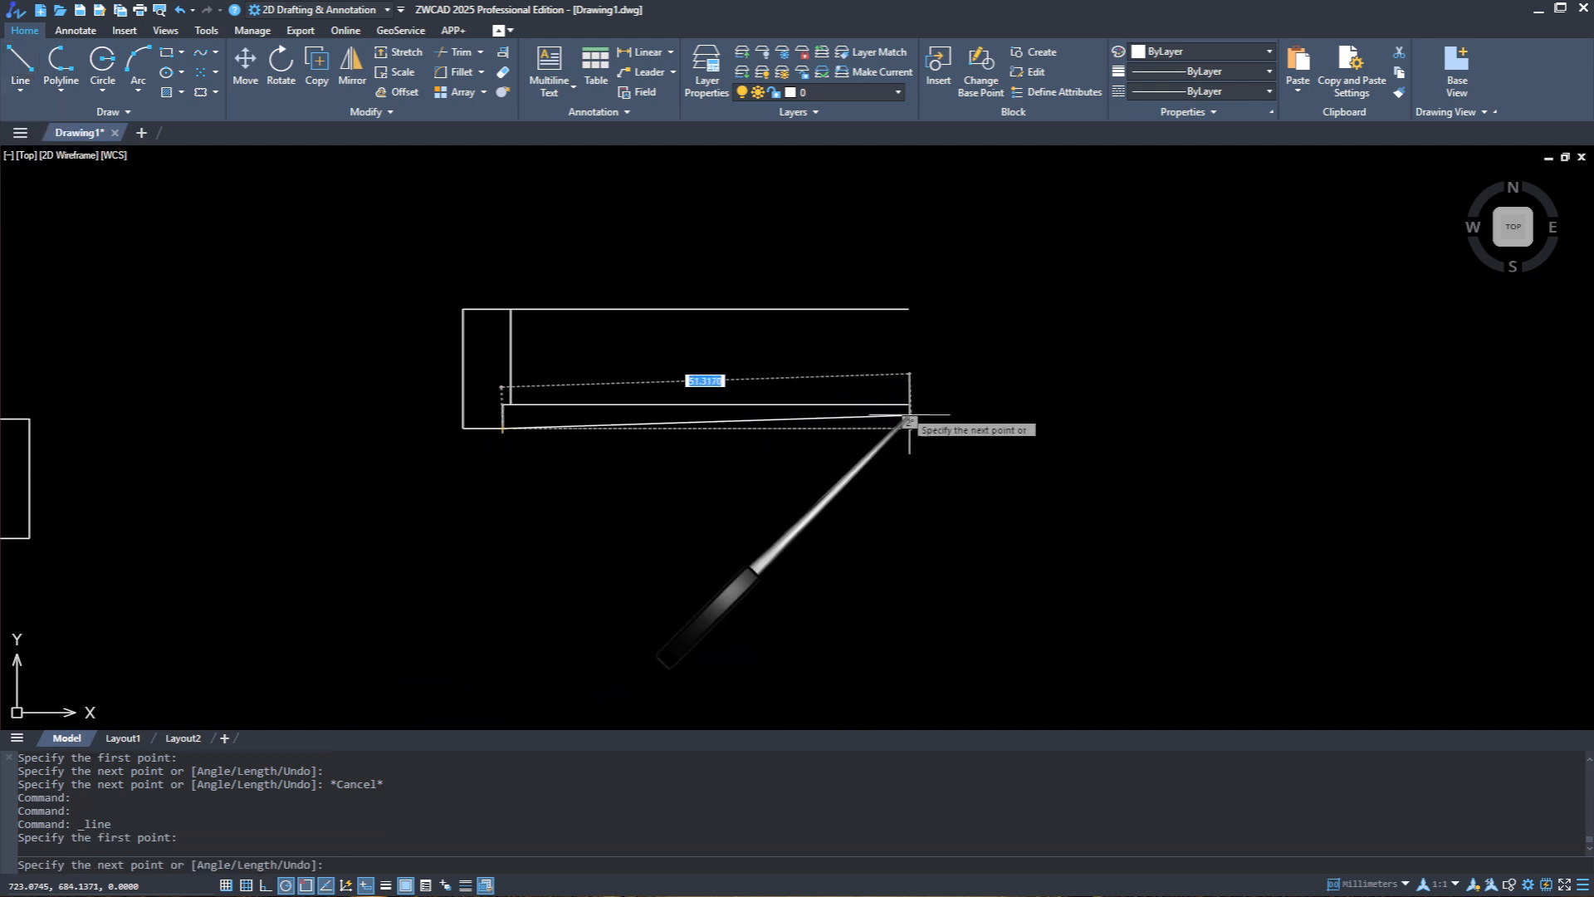
key("Escape")
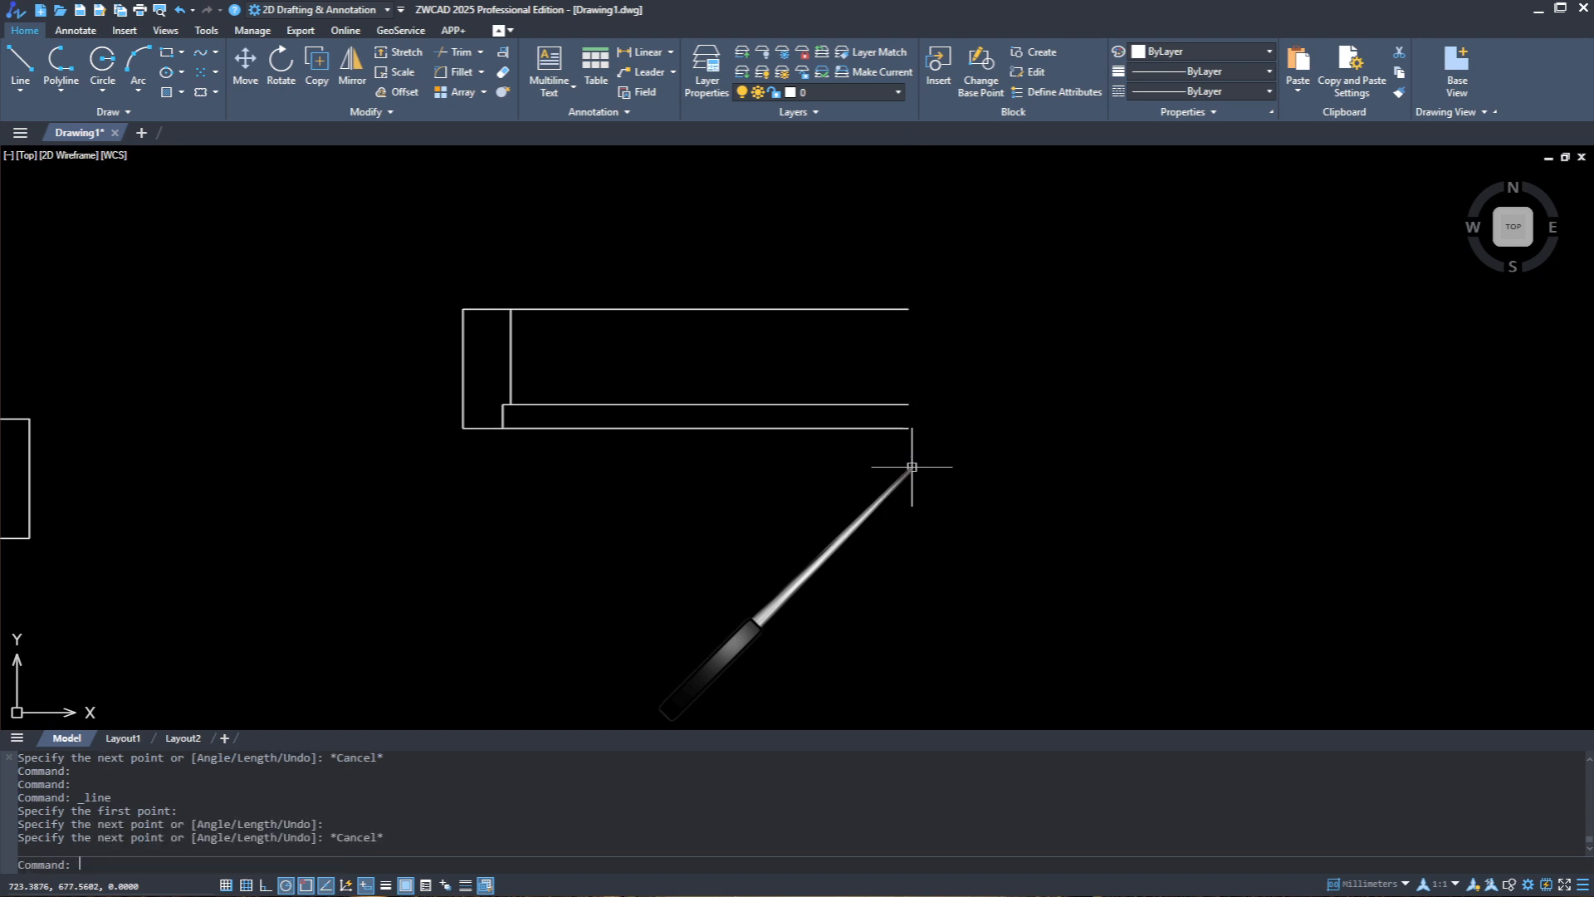
Step: Draw a line from the top line's right end, going 6 mm right and 15 mm down
middle_click_drag(557, 417, 485, 435)
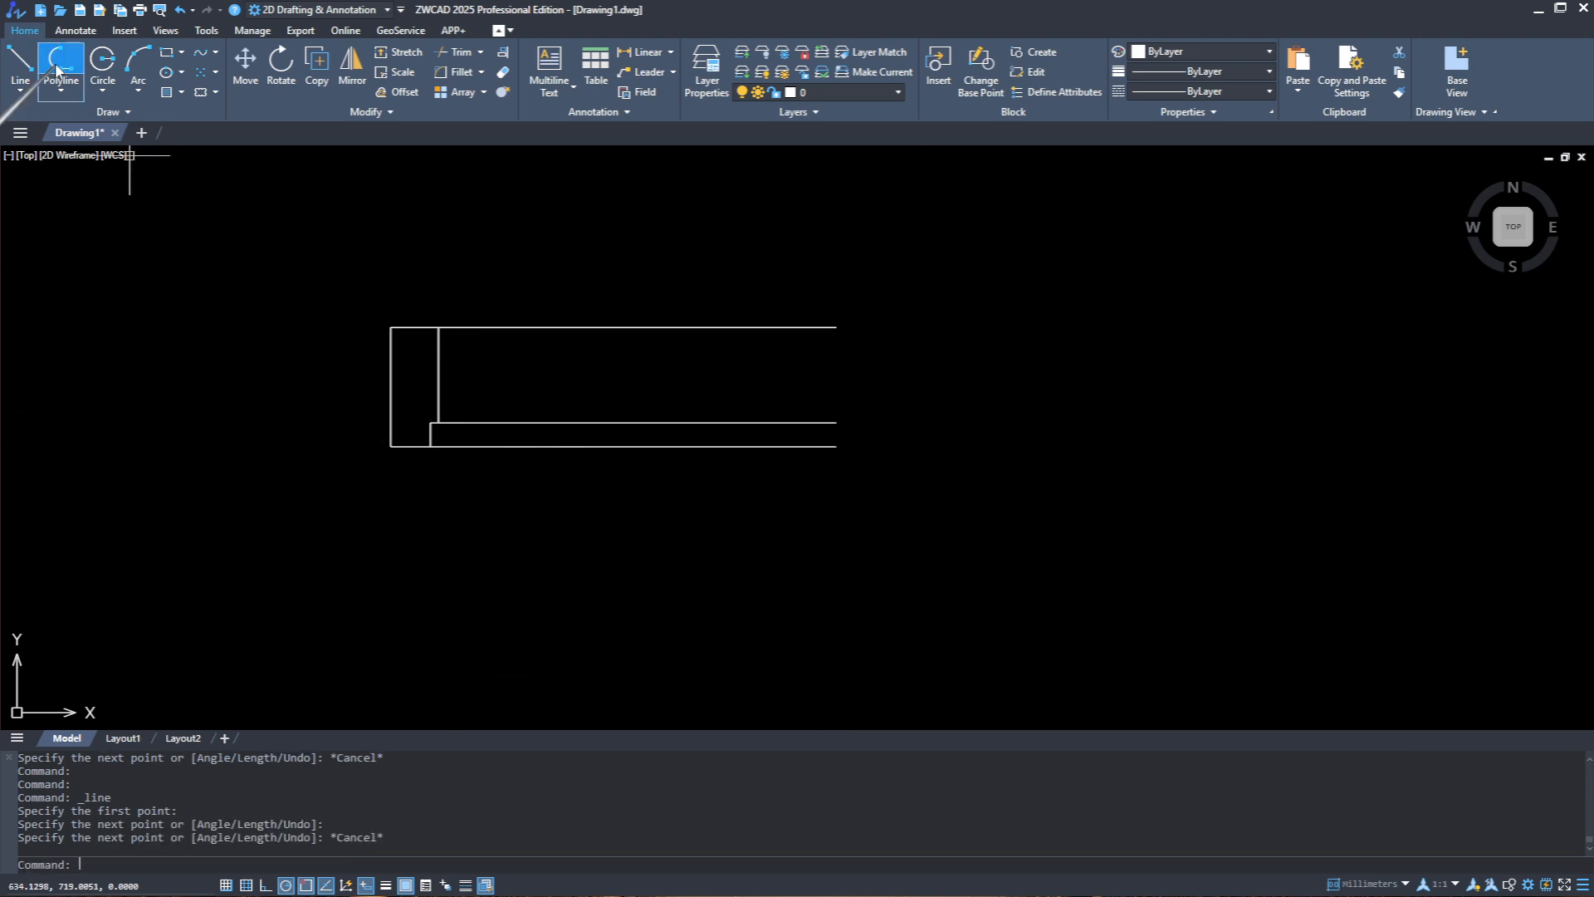
left_click(21, 67)
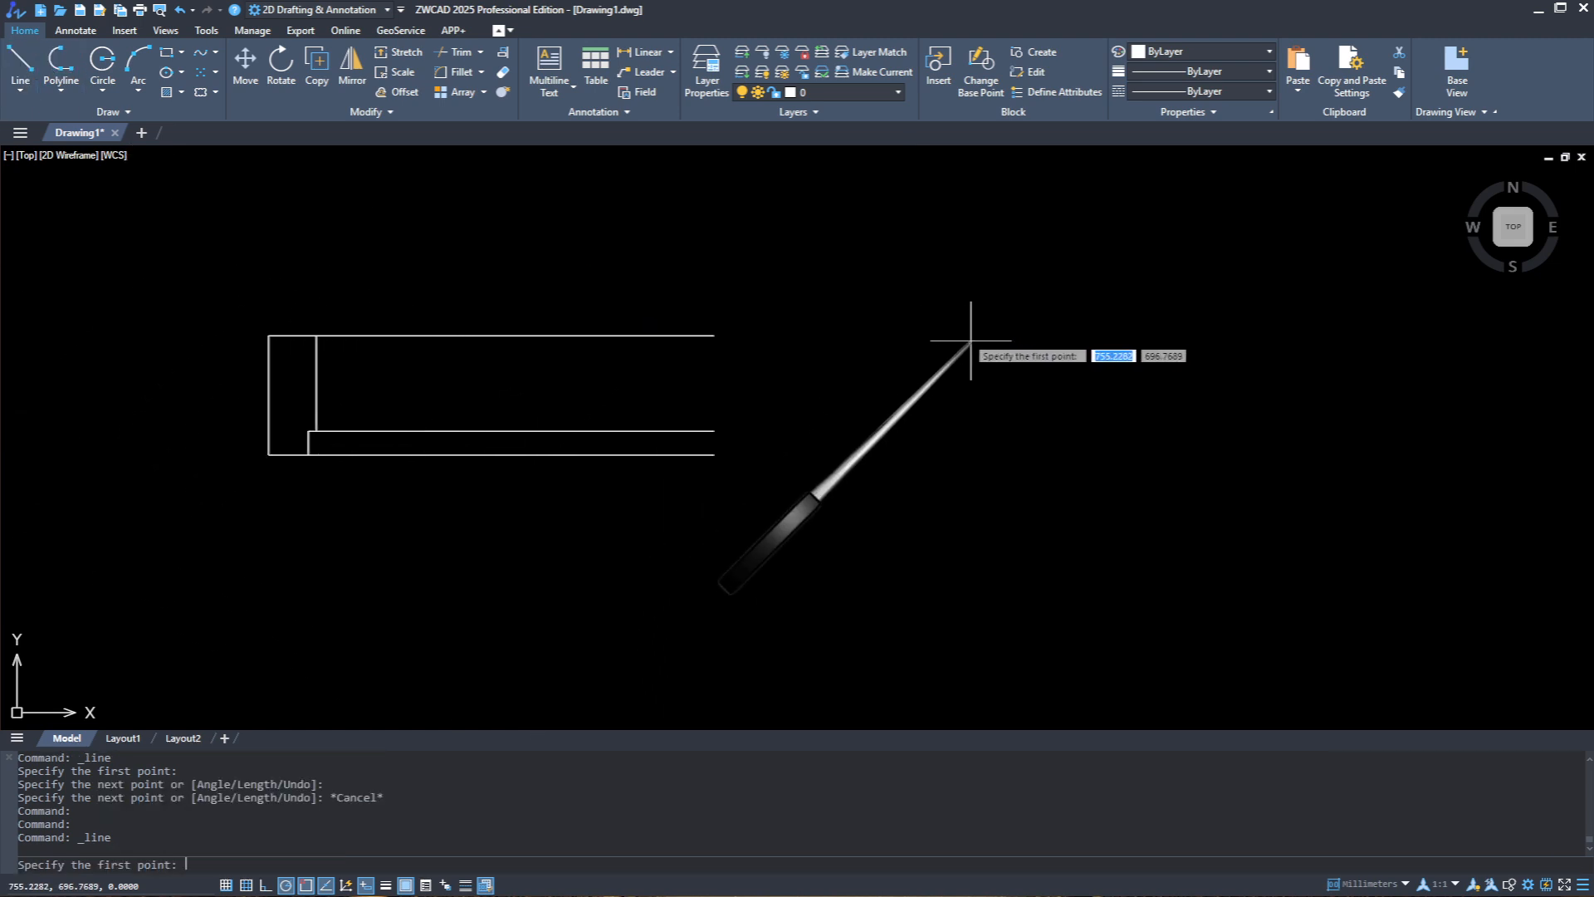
left_click(721, 336)
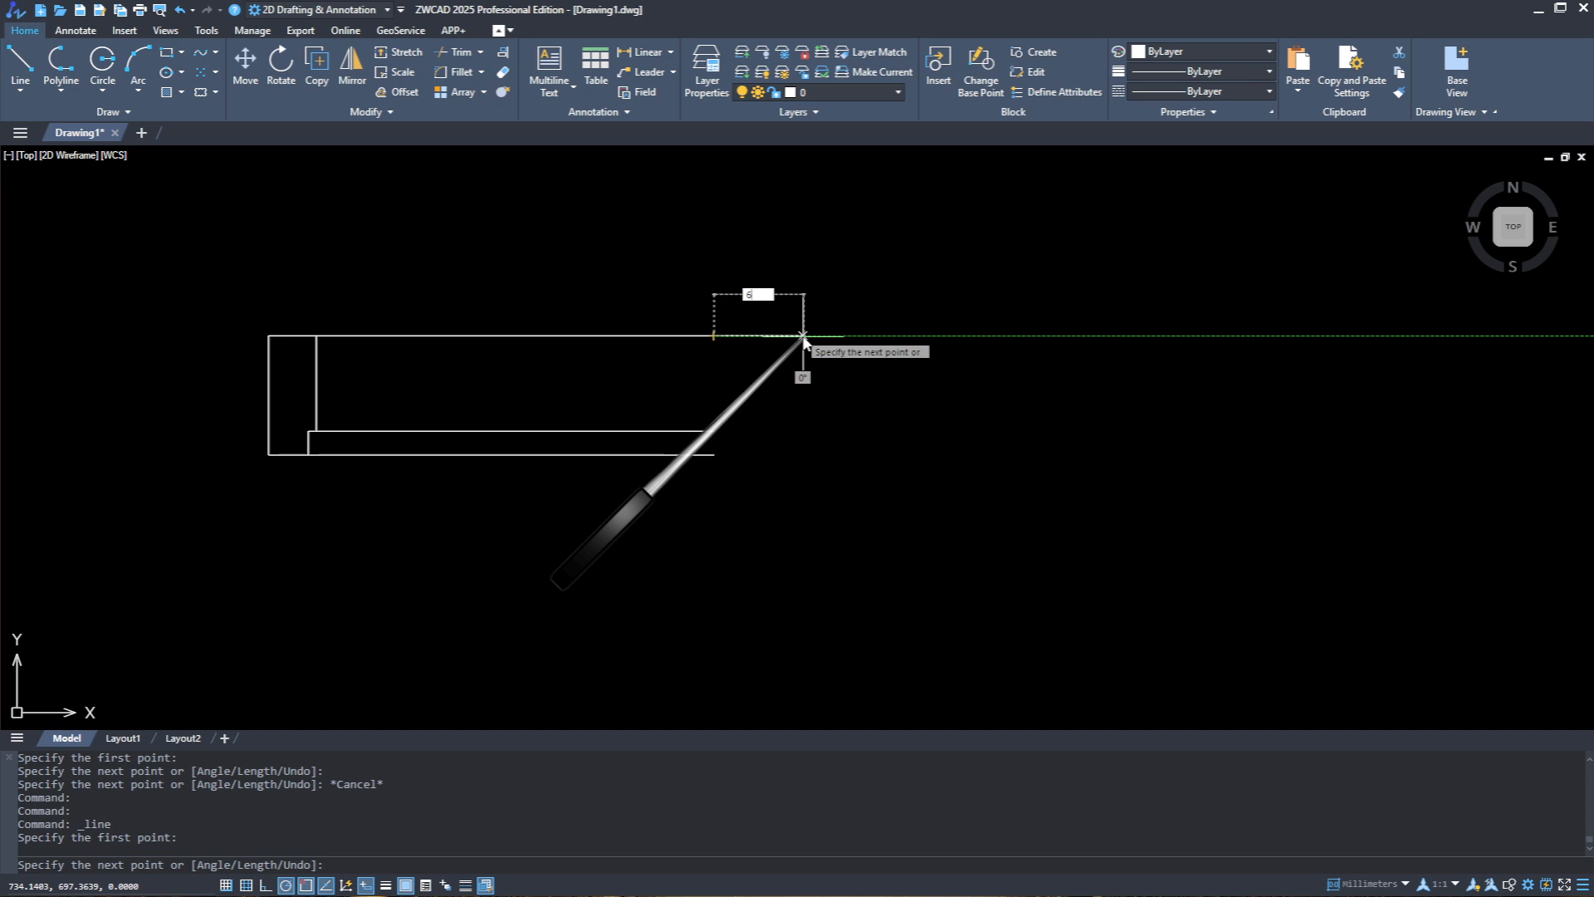
key("Return")
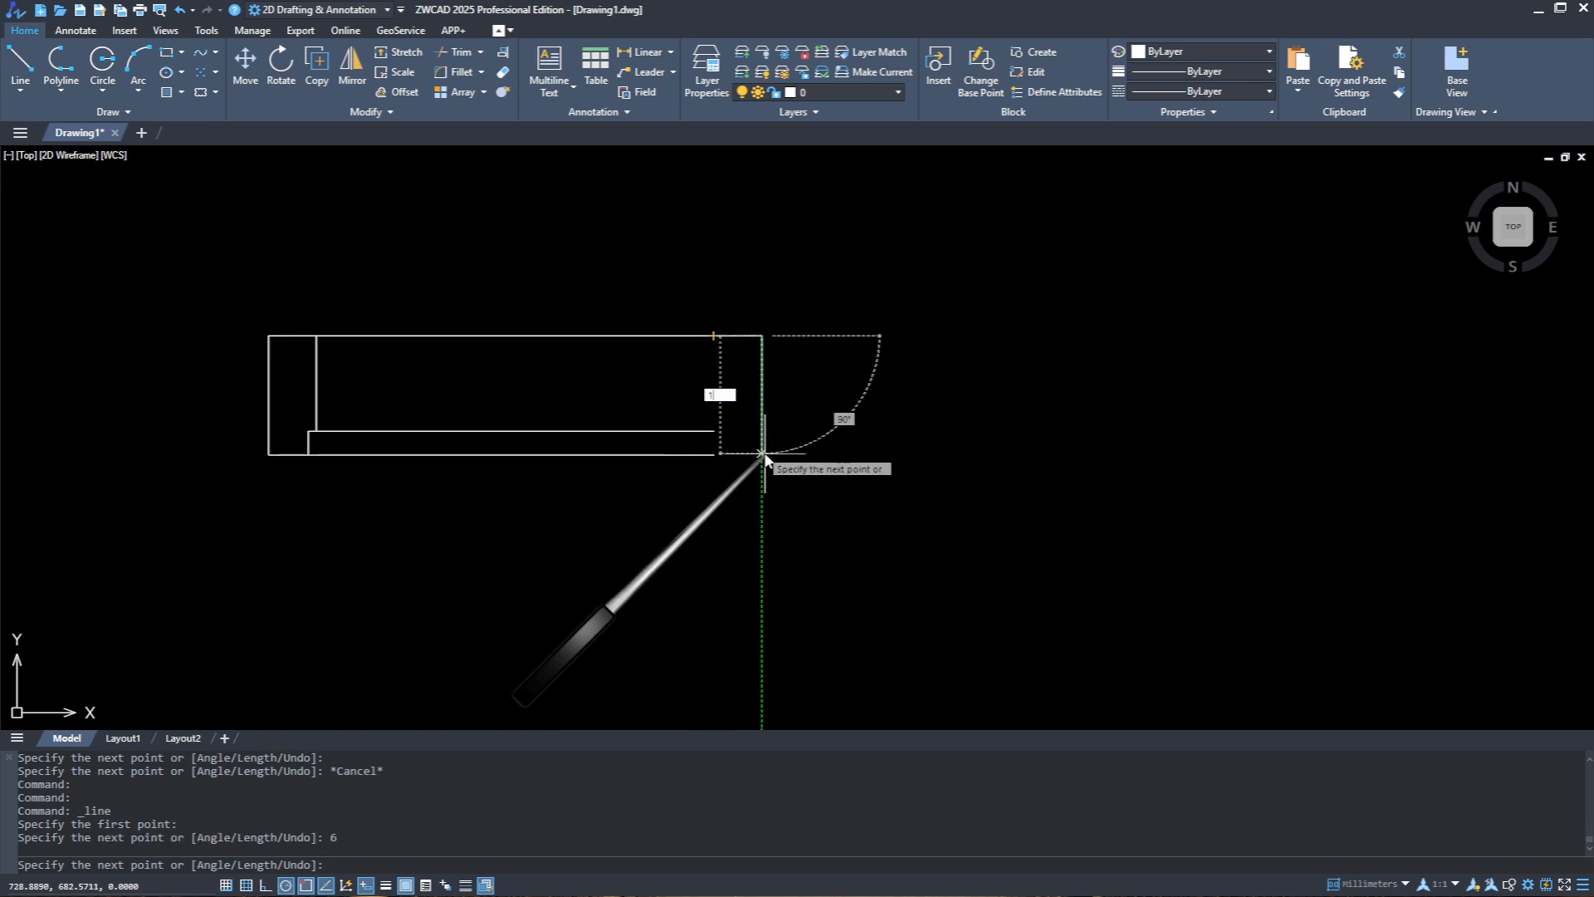
key("Return")
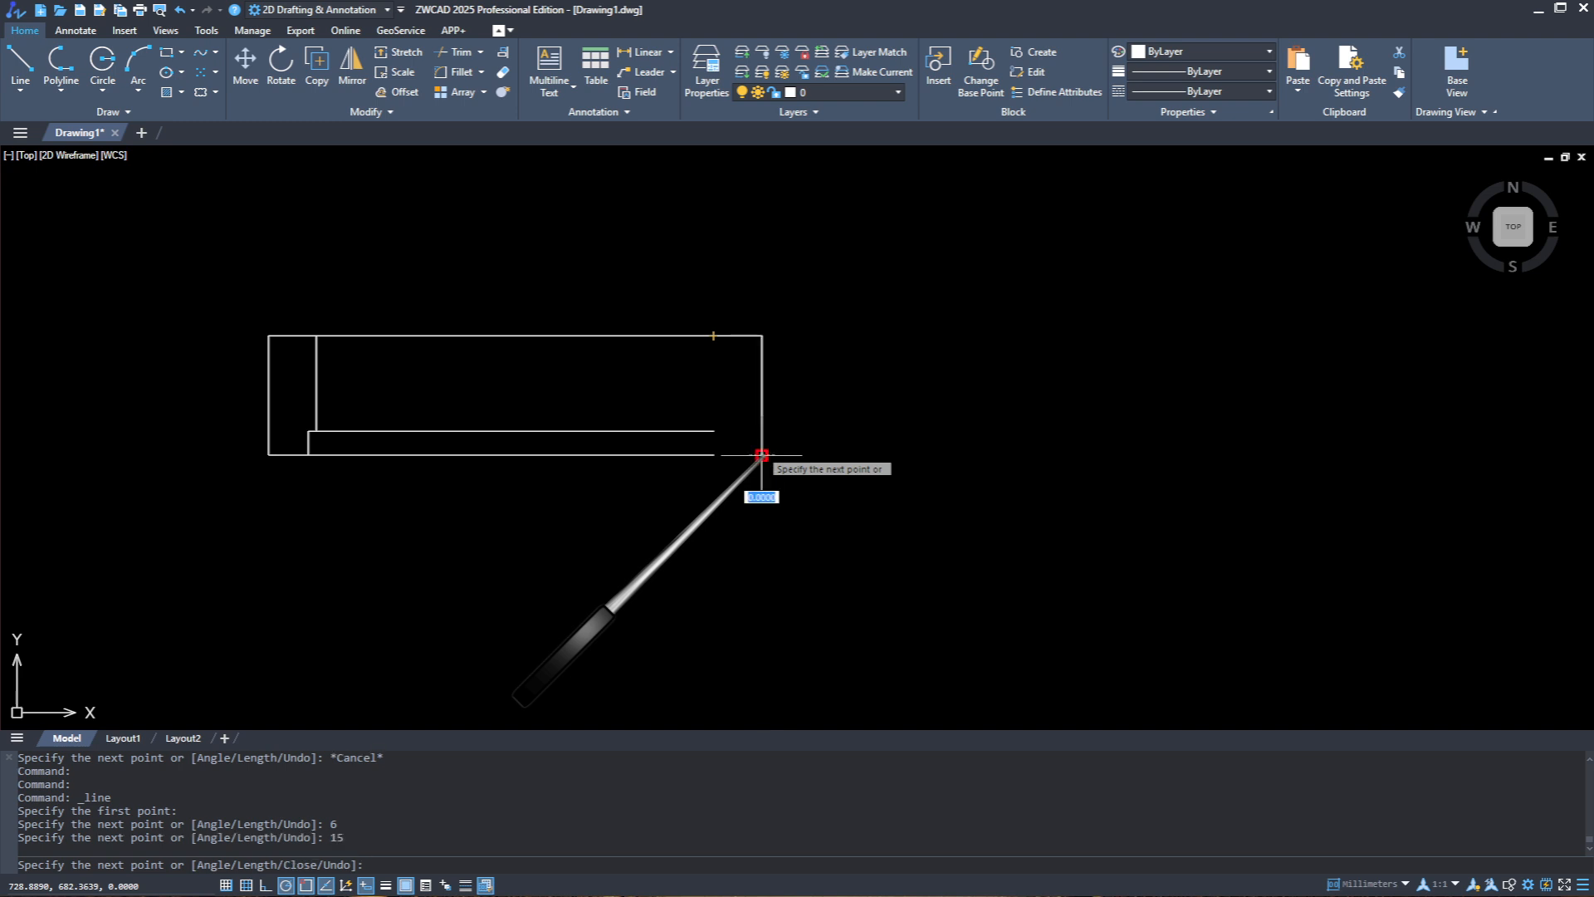
Step: Continue the right-hand profile 5 mm left, 3 mm up and 1 mm left to meet the middle line's right end
scroll(761, 455, "up", 3)
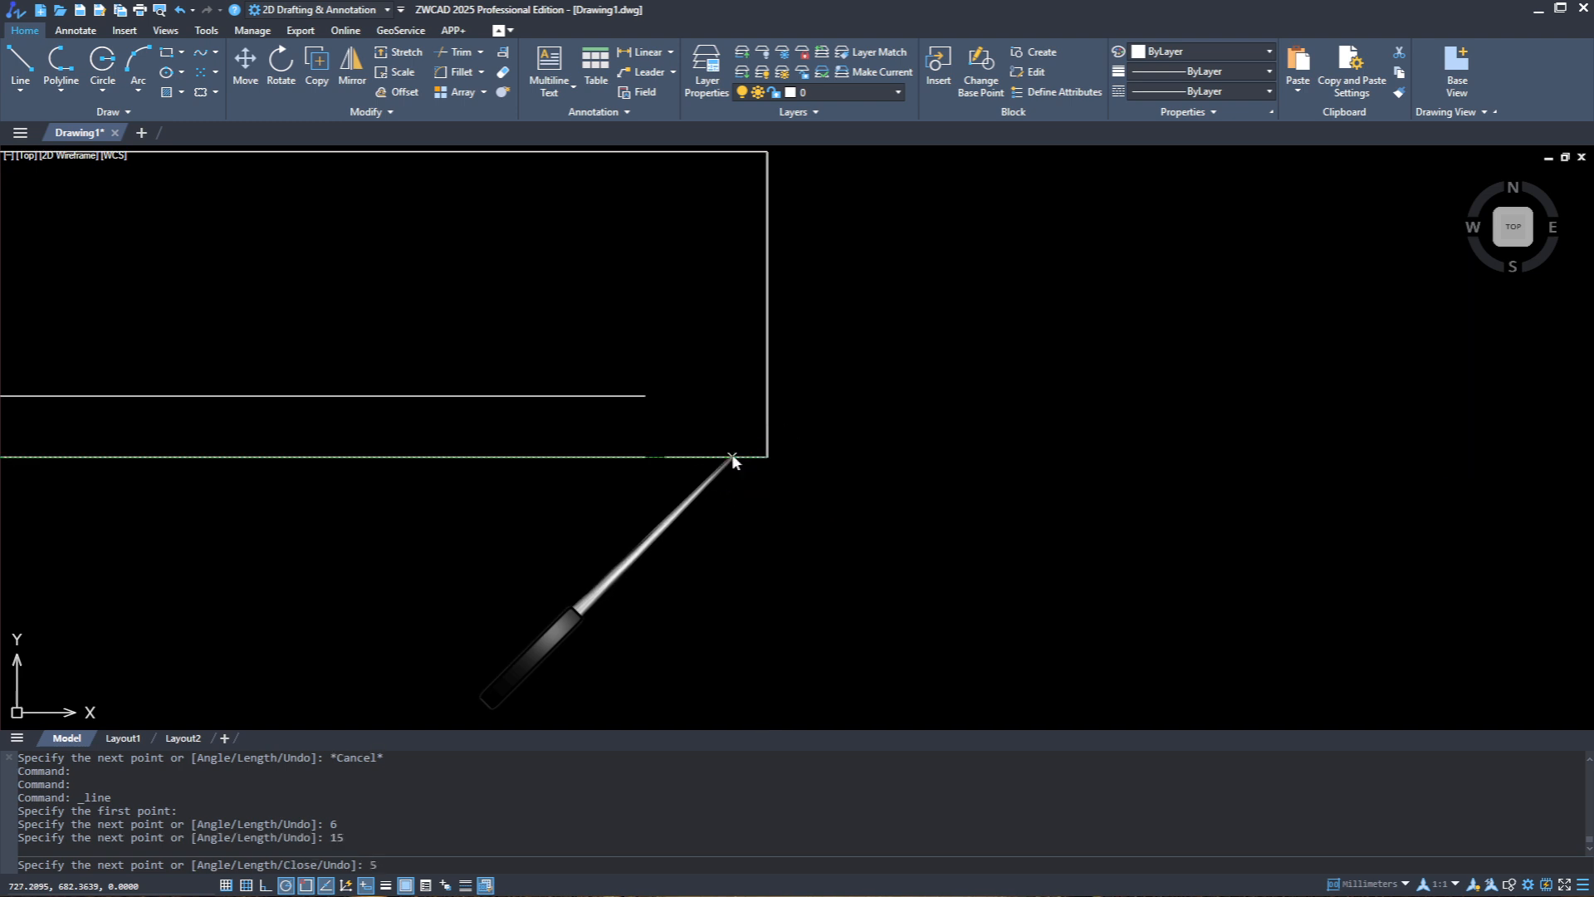
type("5")
key("Return")
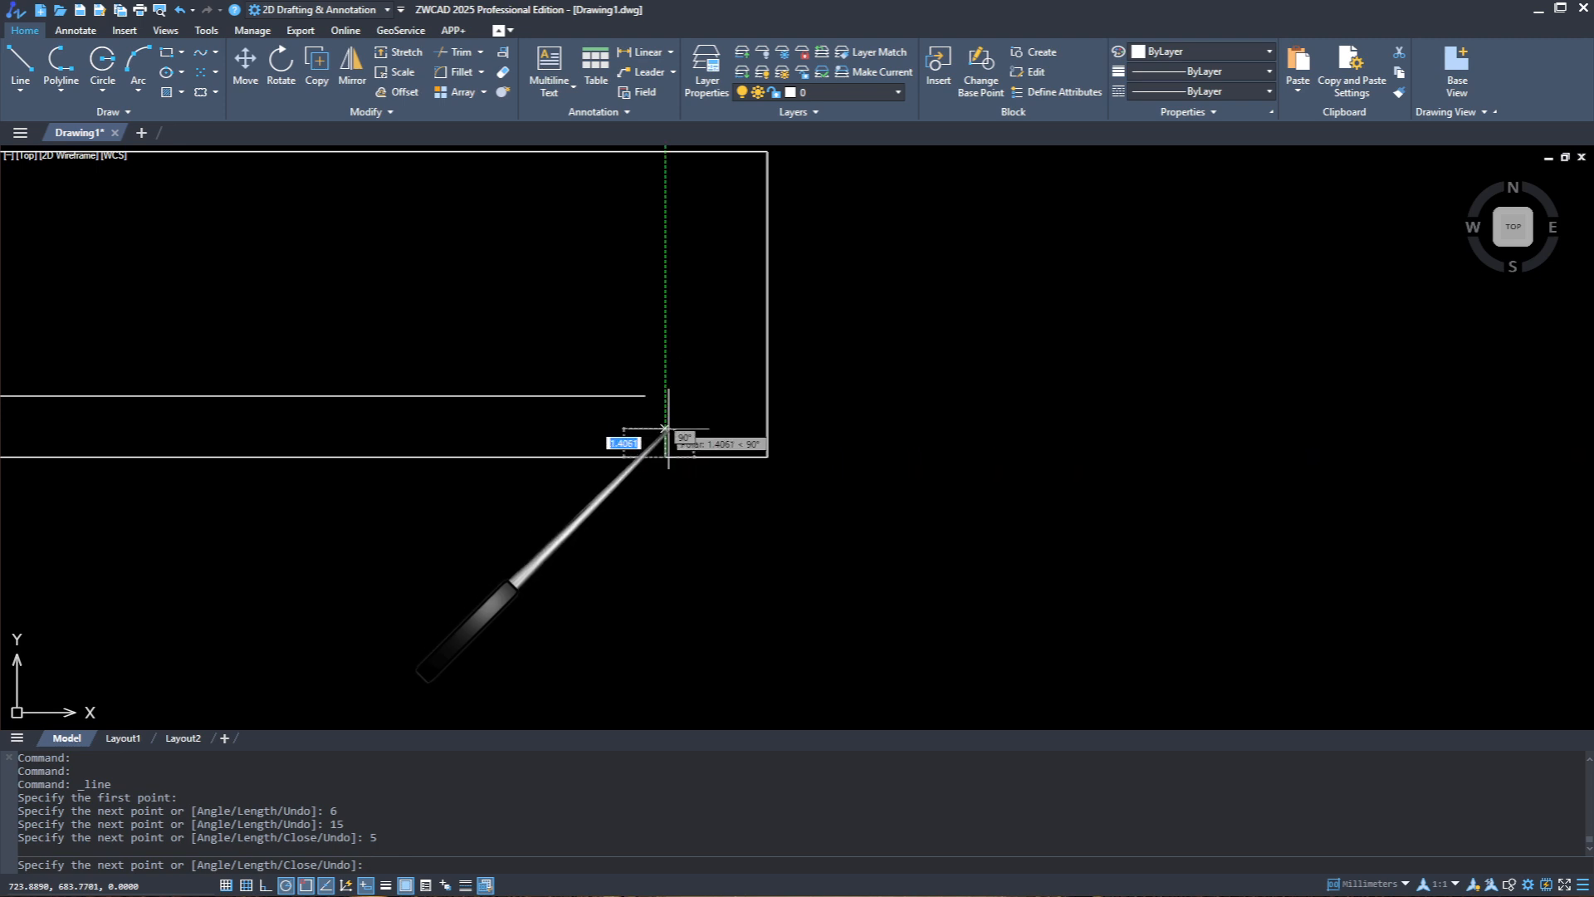
type("3")
key("Return")
scroll(665, 390, "up", 2)
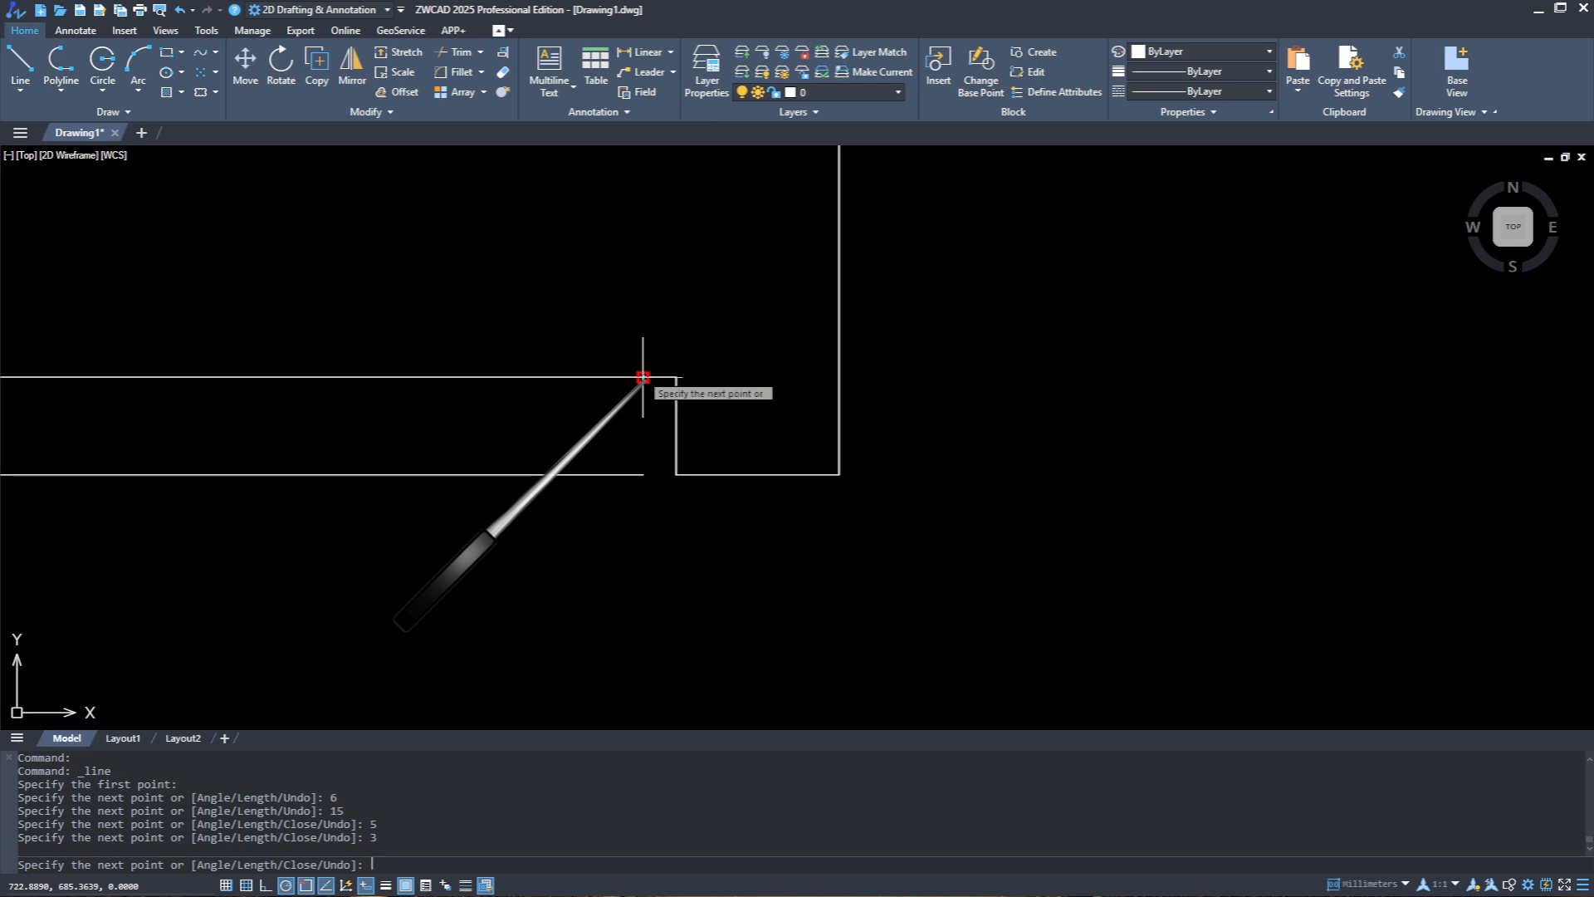
type("1")
key("Return")
key("Return")
Step: Erase the lowest horizontal line running between the two feet of the shape
scroll(664, 449, "down", 3)
scroll(711, 498, "up", 2)
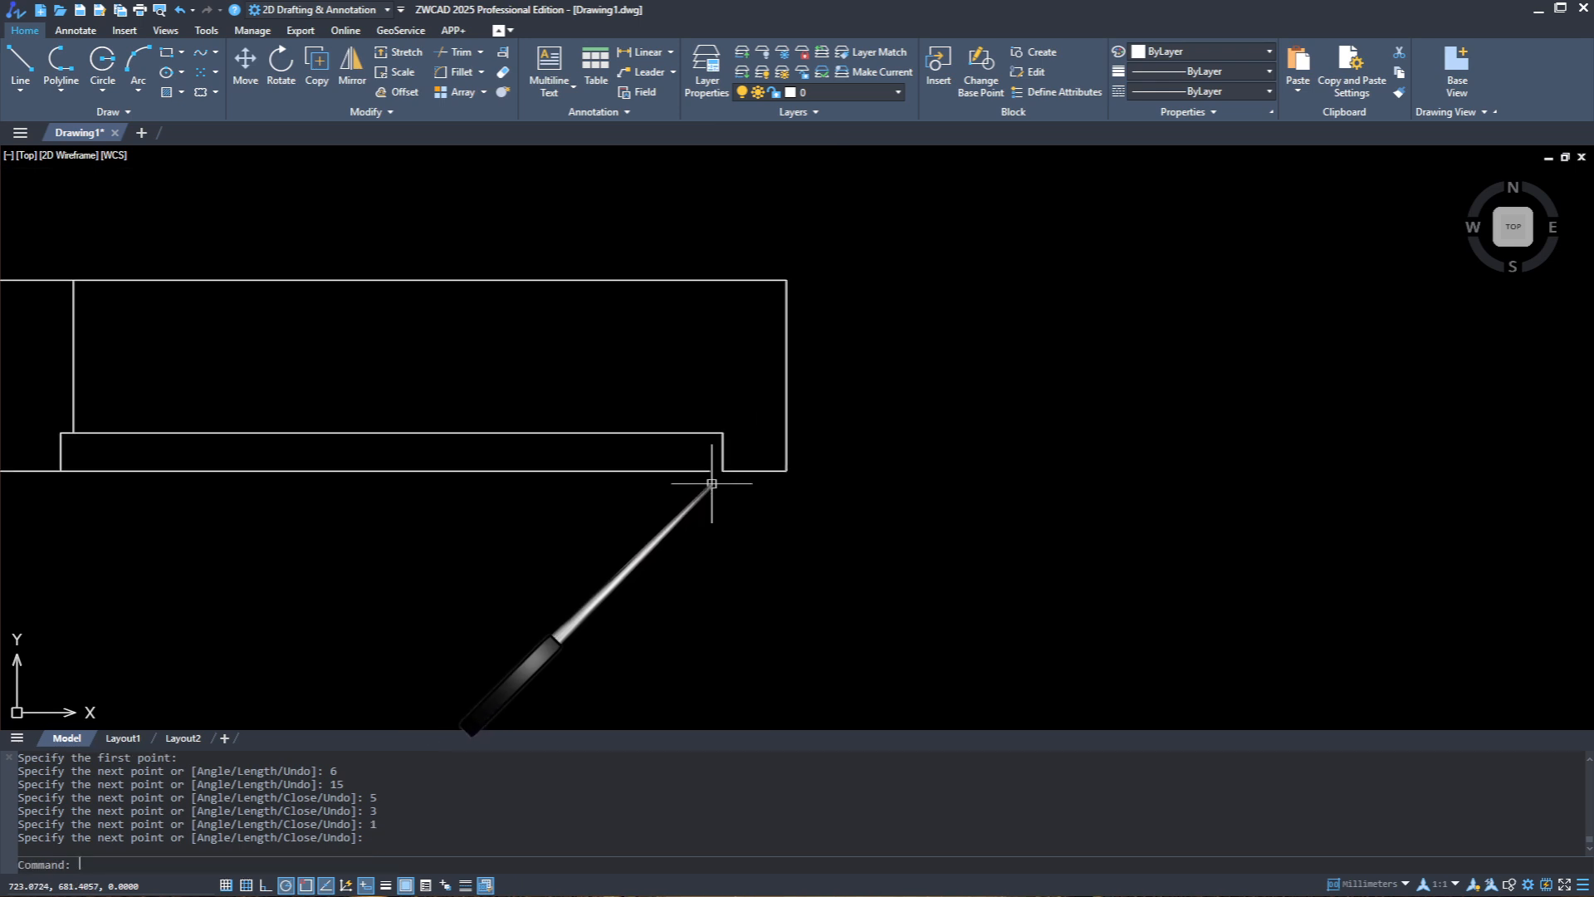
scroll(711, 483, "up", 2)
left_click_drag(701, 456, 658, 451)
type("E")
key("Return")
Step: Draw a horizontal line between the inner bottom corners of the two feet, closing the gap under the profile
scroll(623, 465, "down", 4)
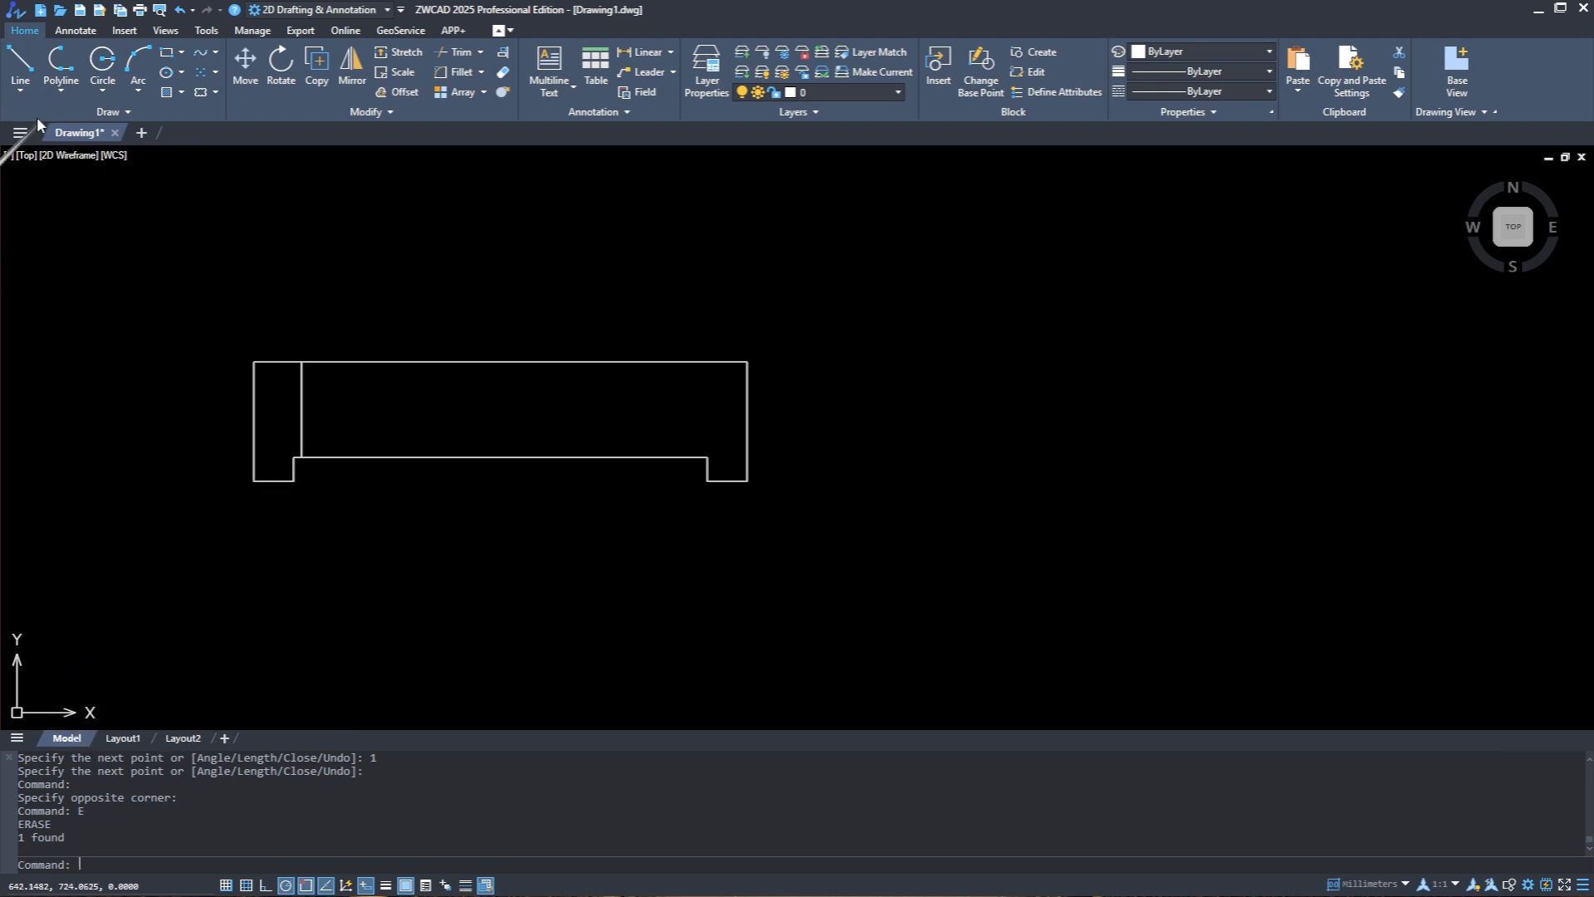
left_click(20, 62)
left_click(293, 479)
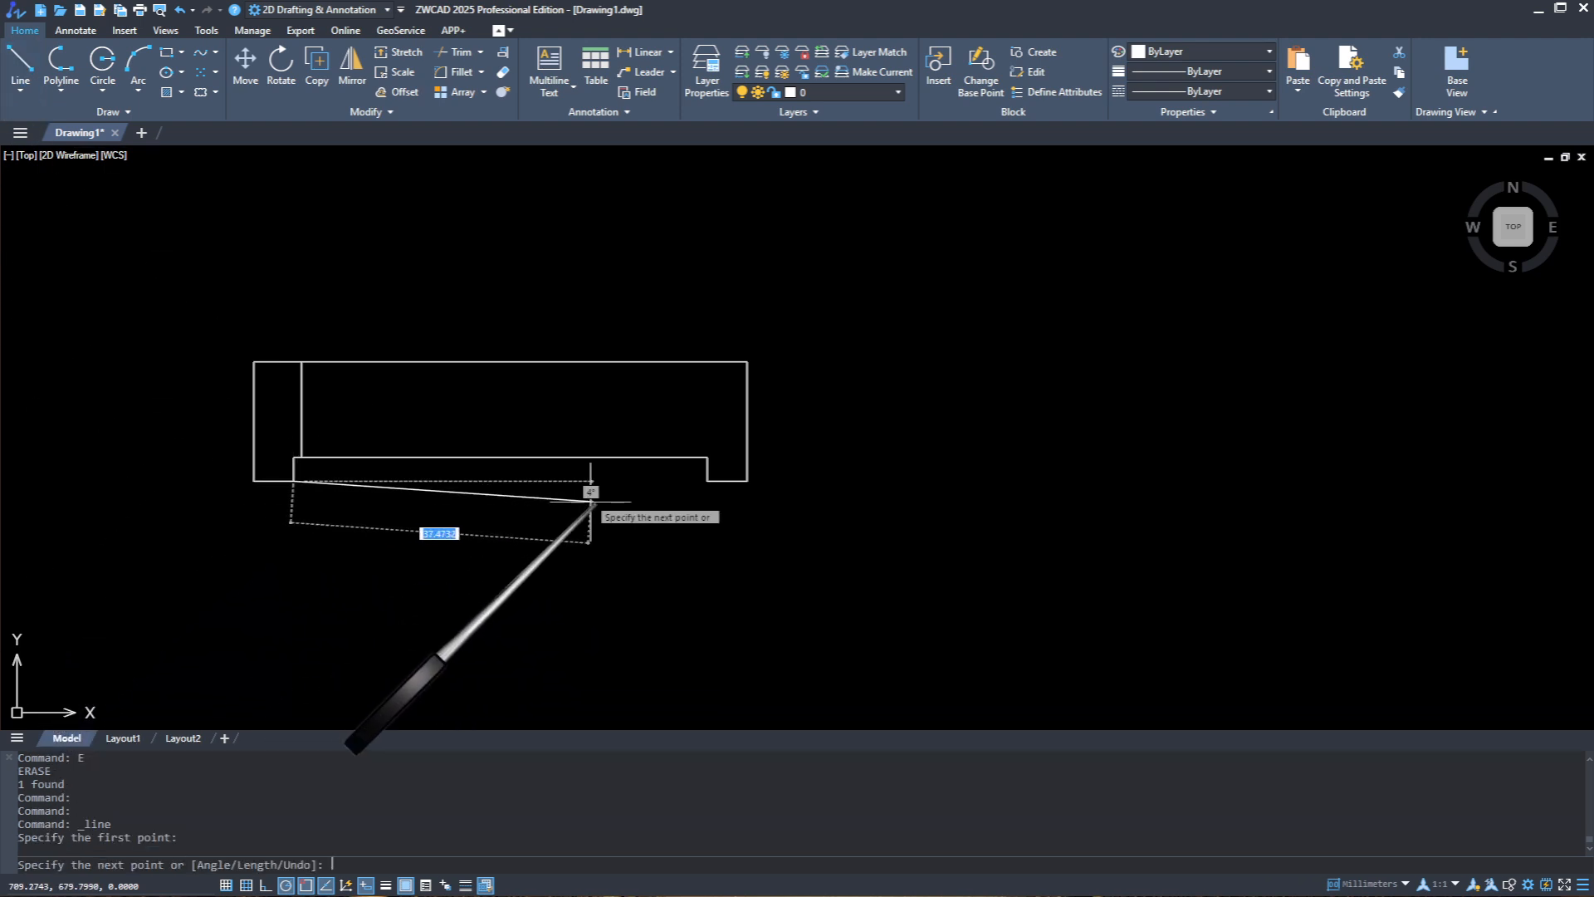
left_click(707, 480)
key("Return")
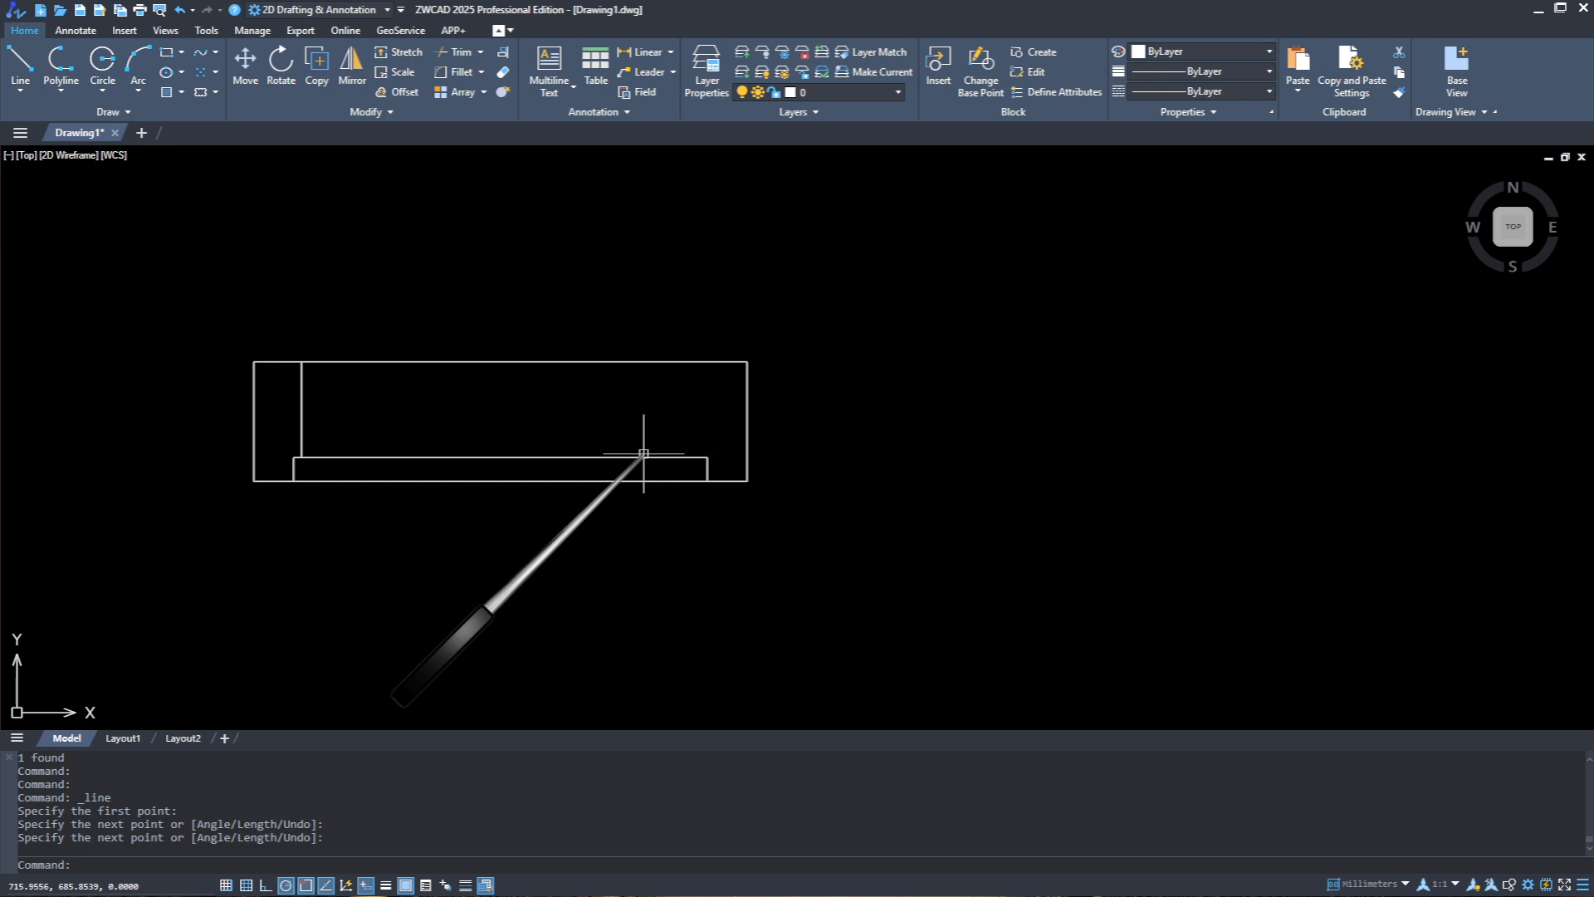
Step: Draw a vertical line from the inner end of the short segment above the right foot straight up to the top line
scroll(666, 475, "up", 2)
left_click(711, 454)
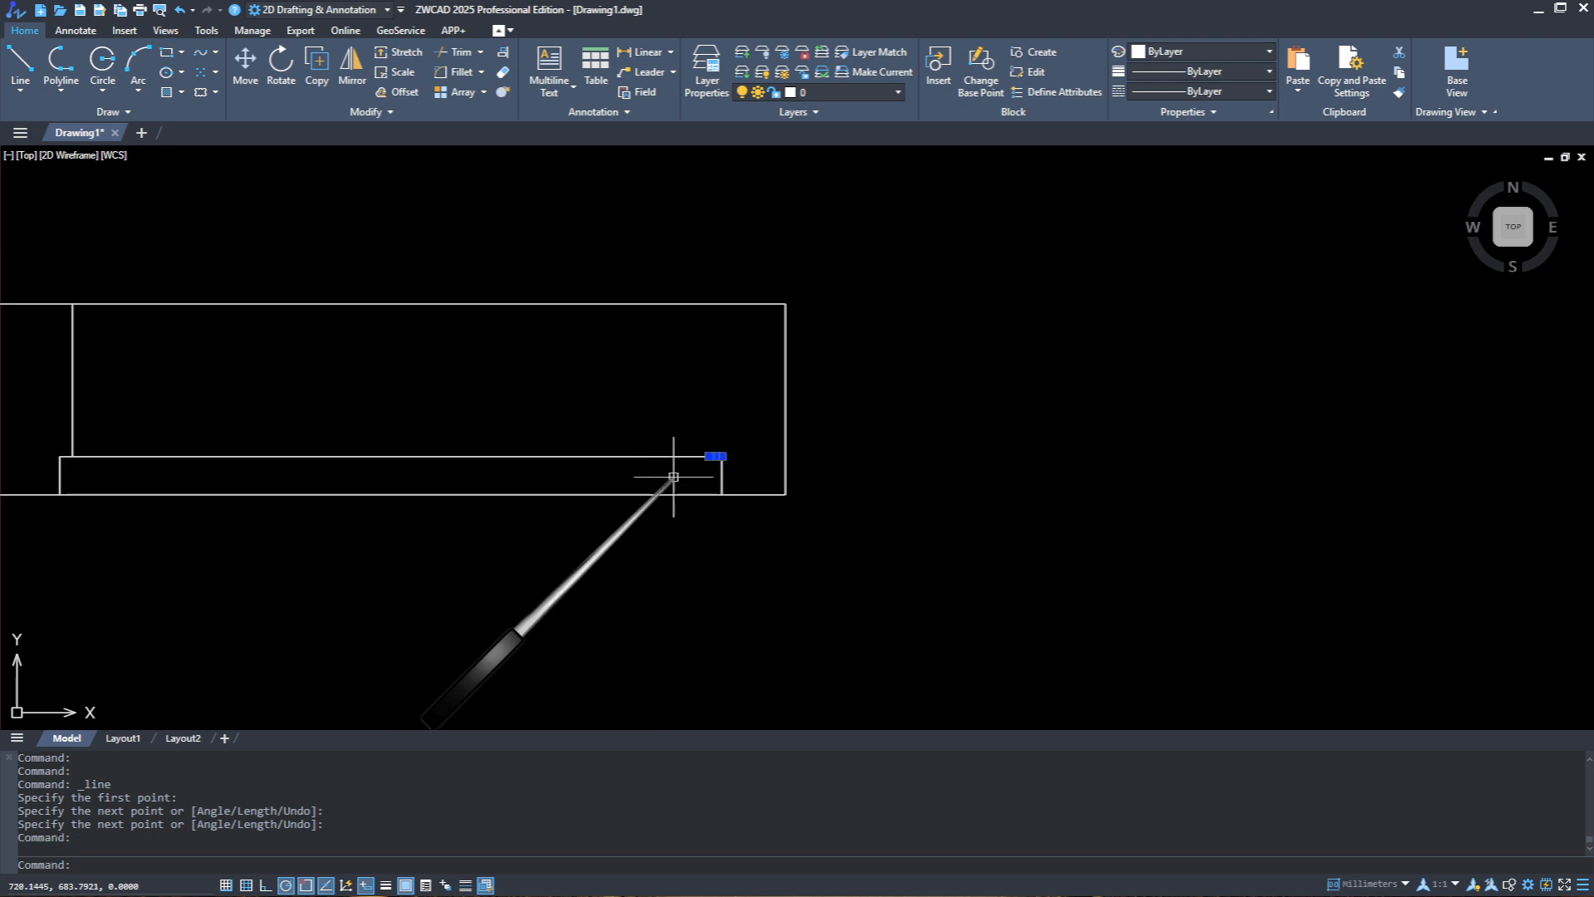
scroll(753, 463, "up", 2)
middle_click_drag(753, 462, 751, 548)
type("L")
key("Return")
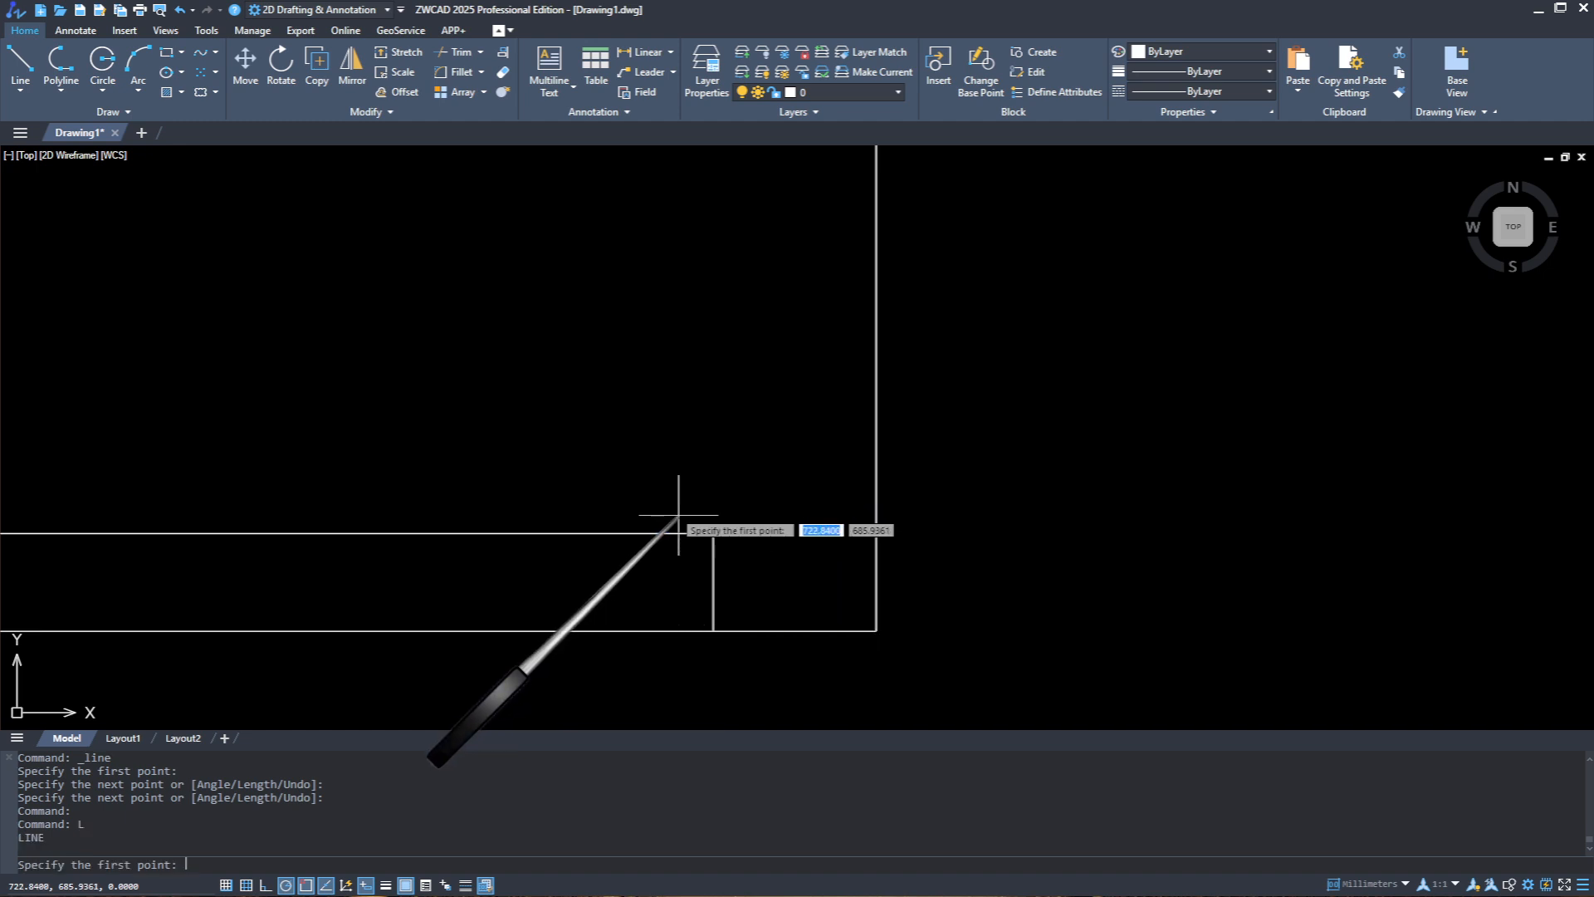
left_click(680, 534)
scroll(680, 533, "down", 3)
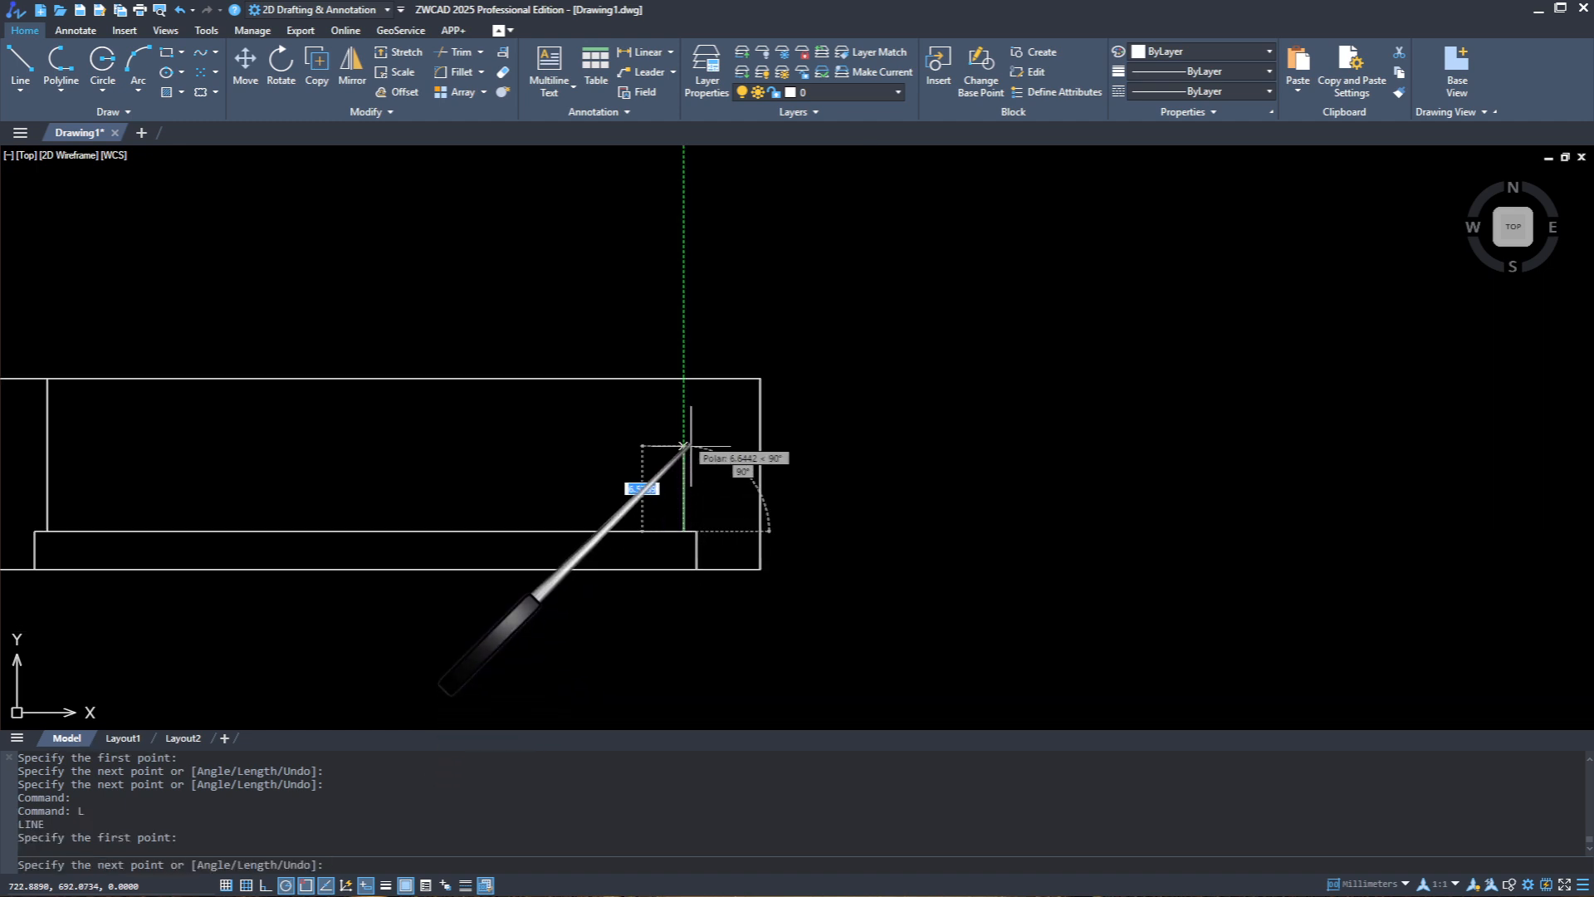
left_click(684, 379)
key("Return")
middle_click_drag(865, 466, 1058, 407)
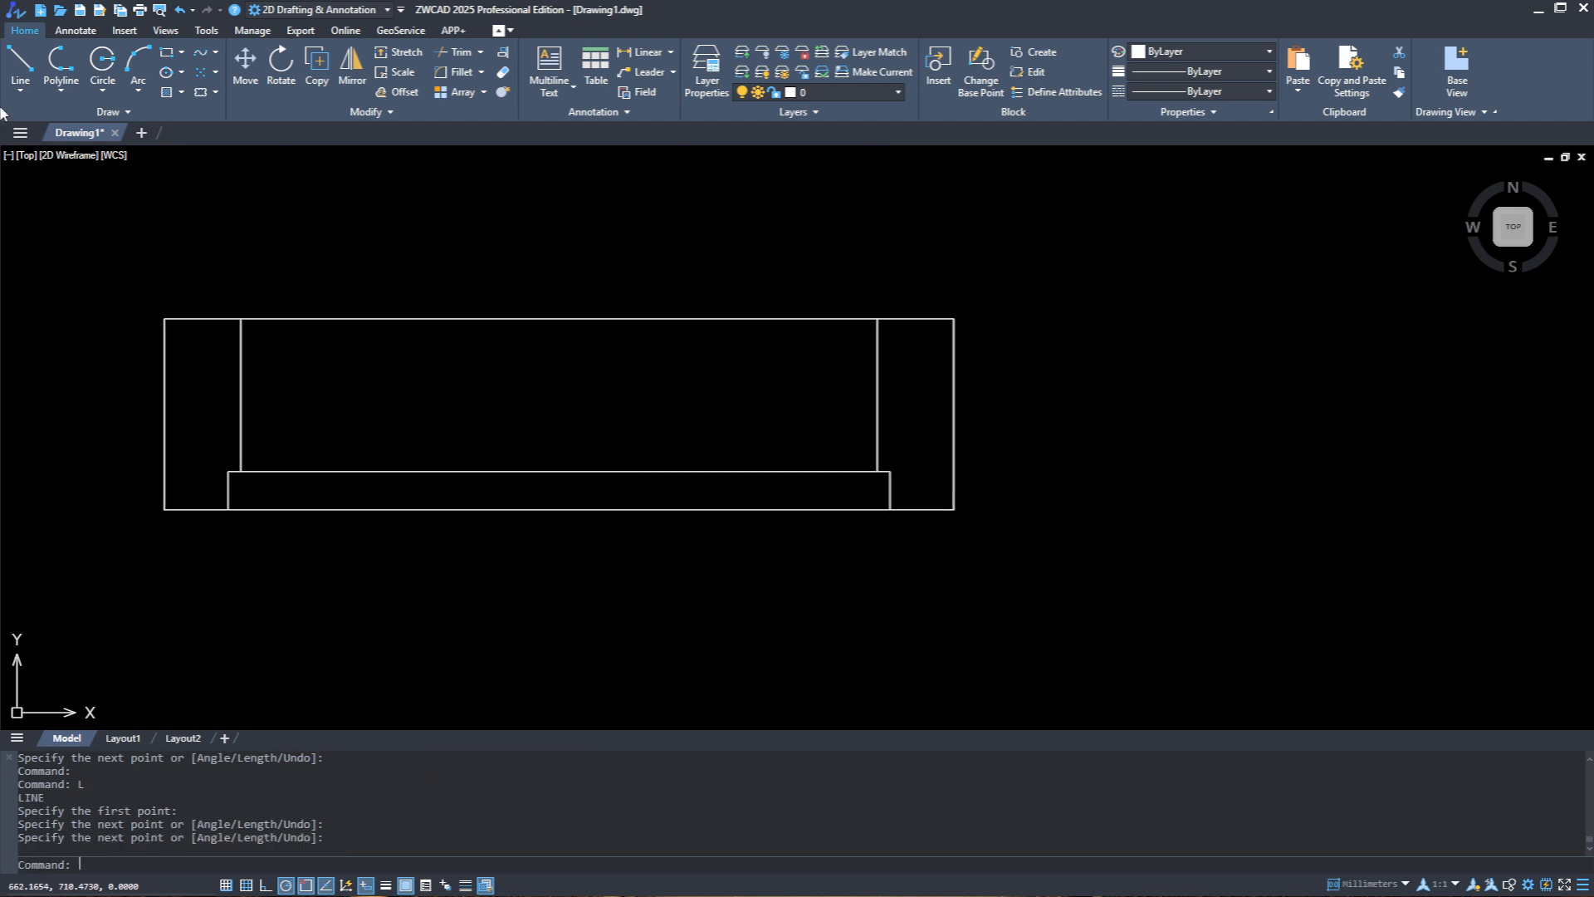
Step: Draw a horizontal line from the midpoint of the left foot's inner edge across to the right foot's inner edge
left_click(16, 58)
left_click(227, 491)
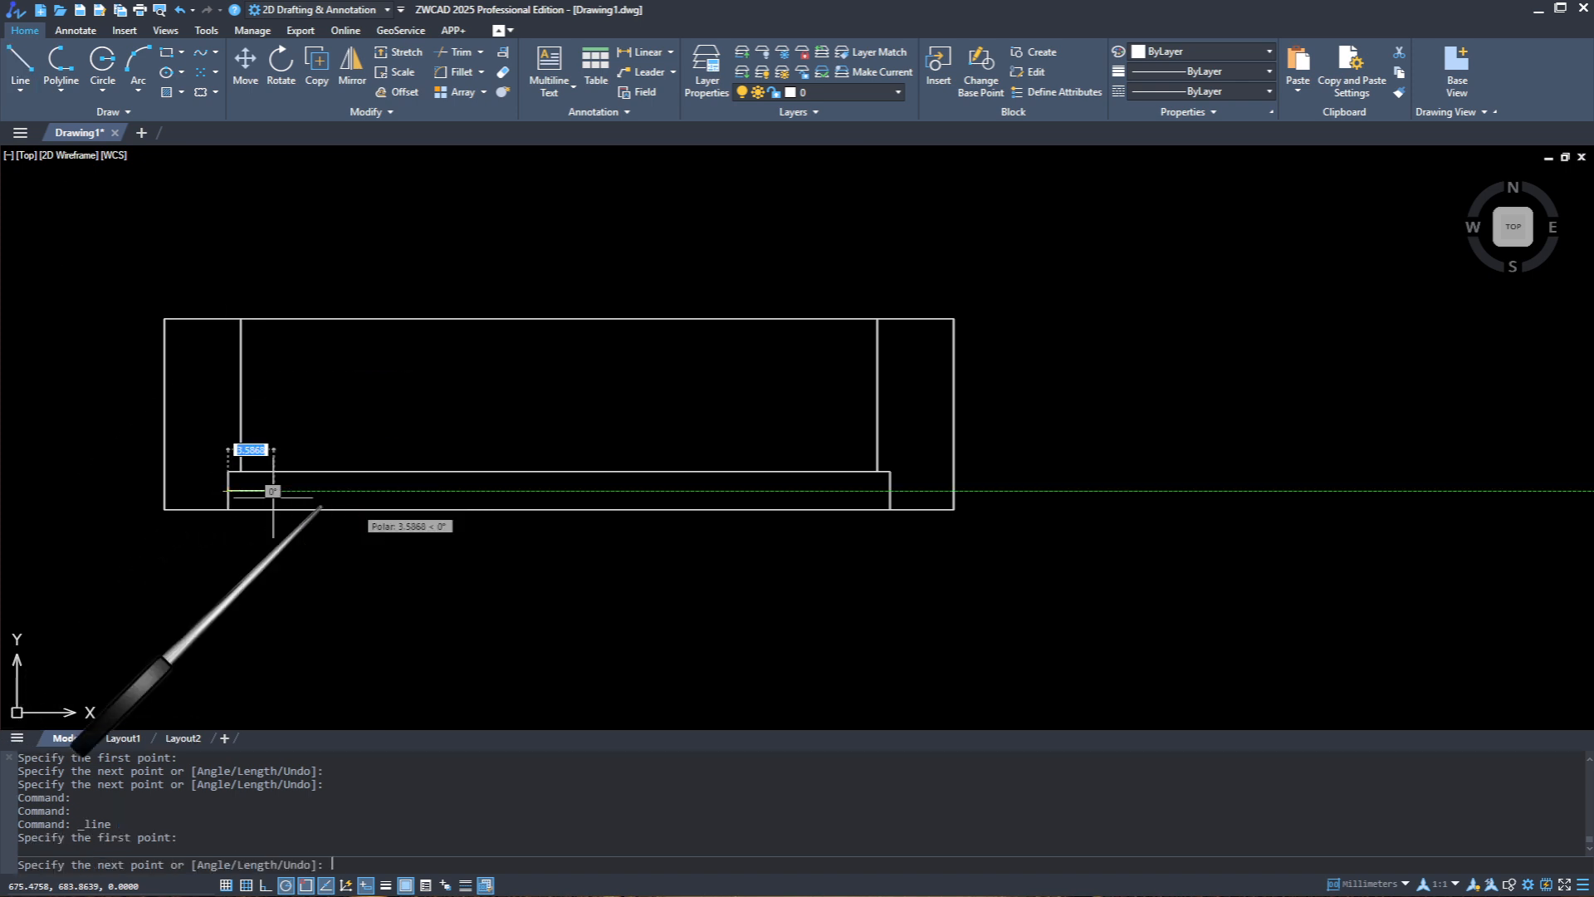
left_click(885, 491)
key("Return")
scroll(900, 494, "down", 3)
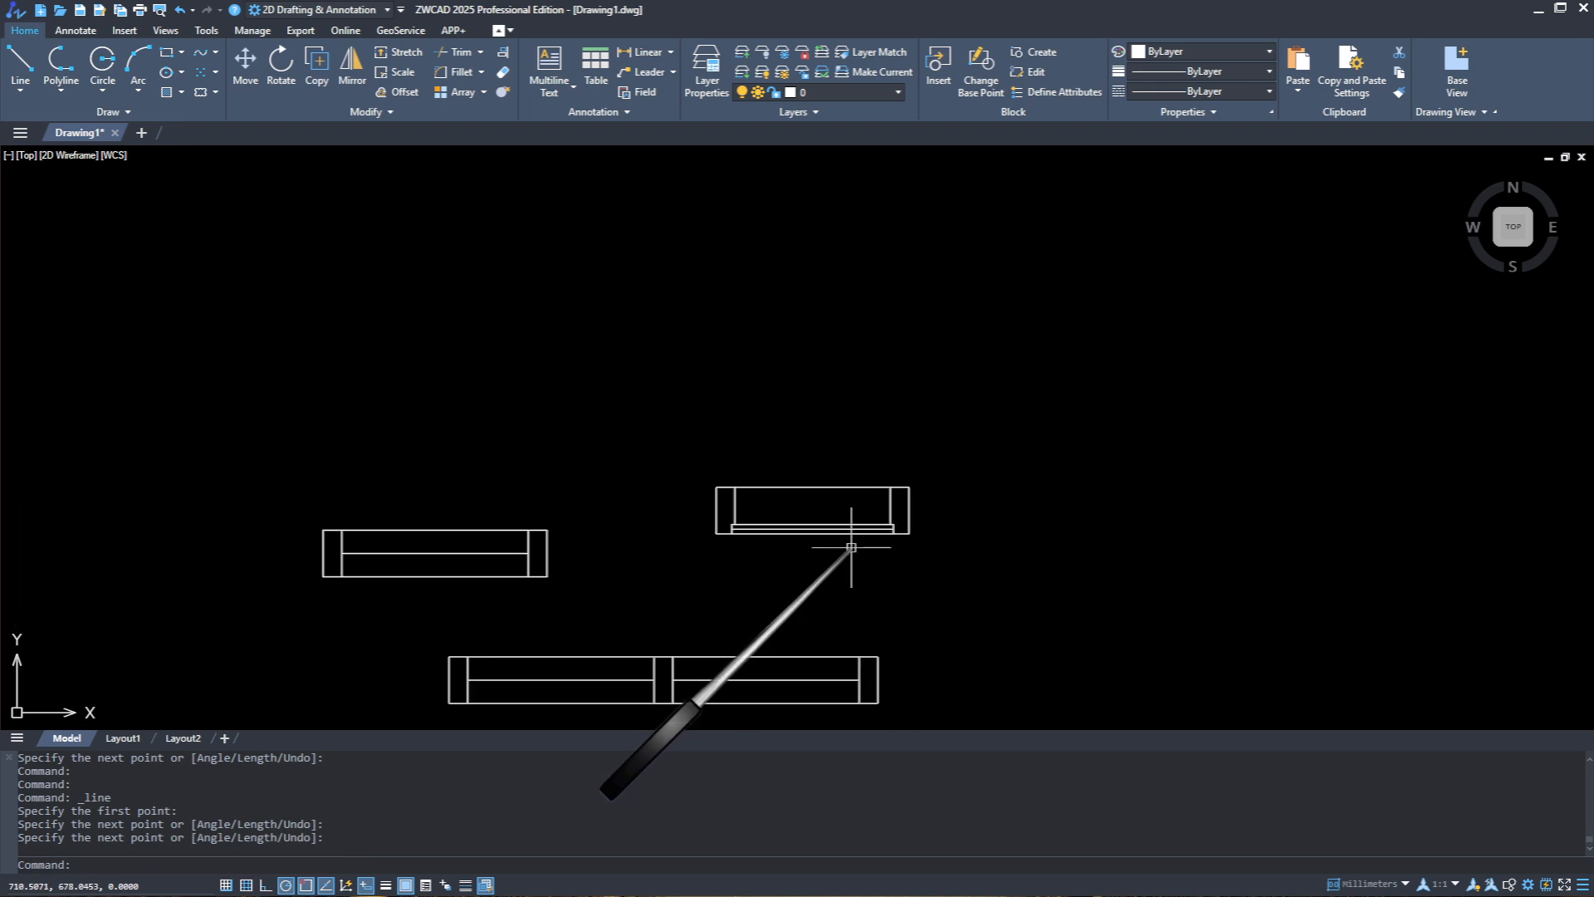
middle_click_drag(854, 550, 1008, 406)
scroll(1015, 416, "up", 2)
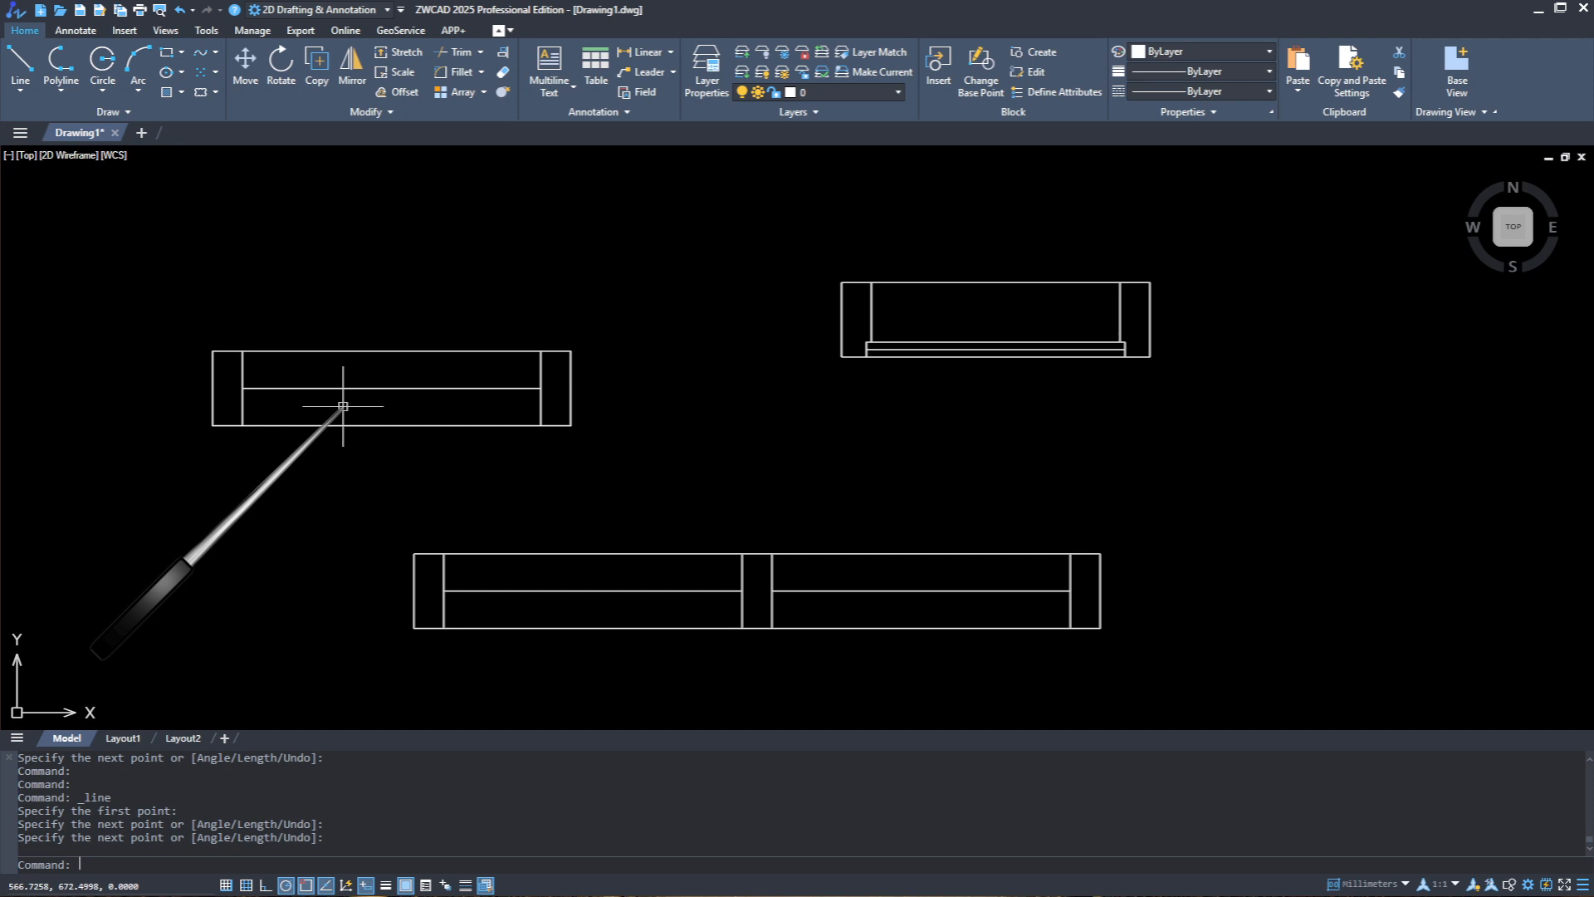
mouse_move(958, 891)
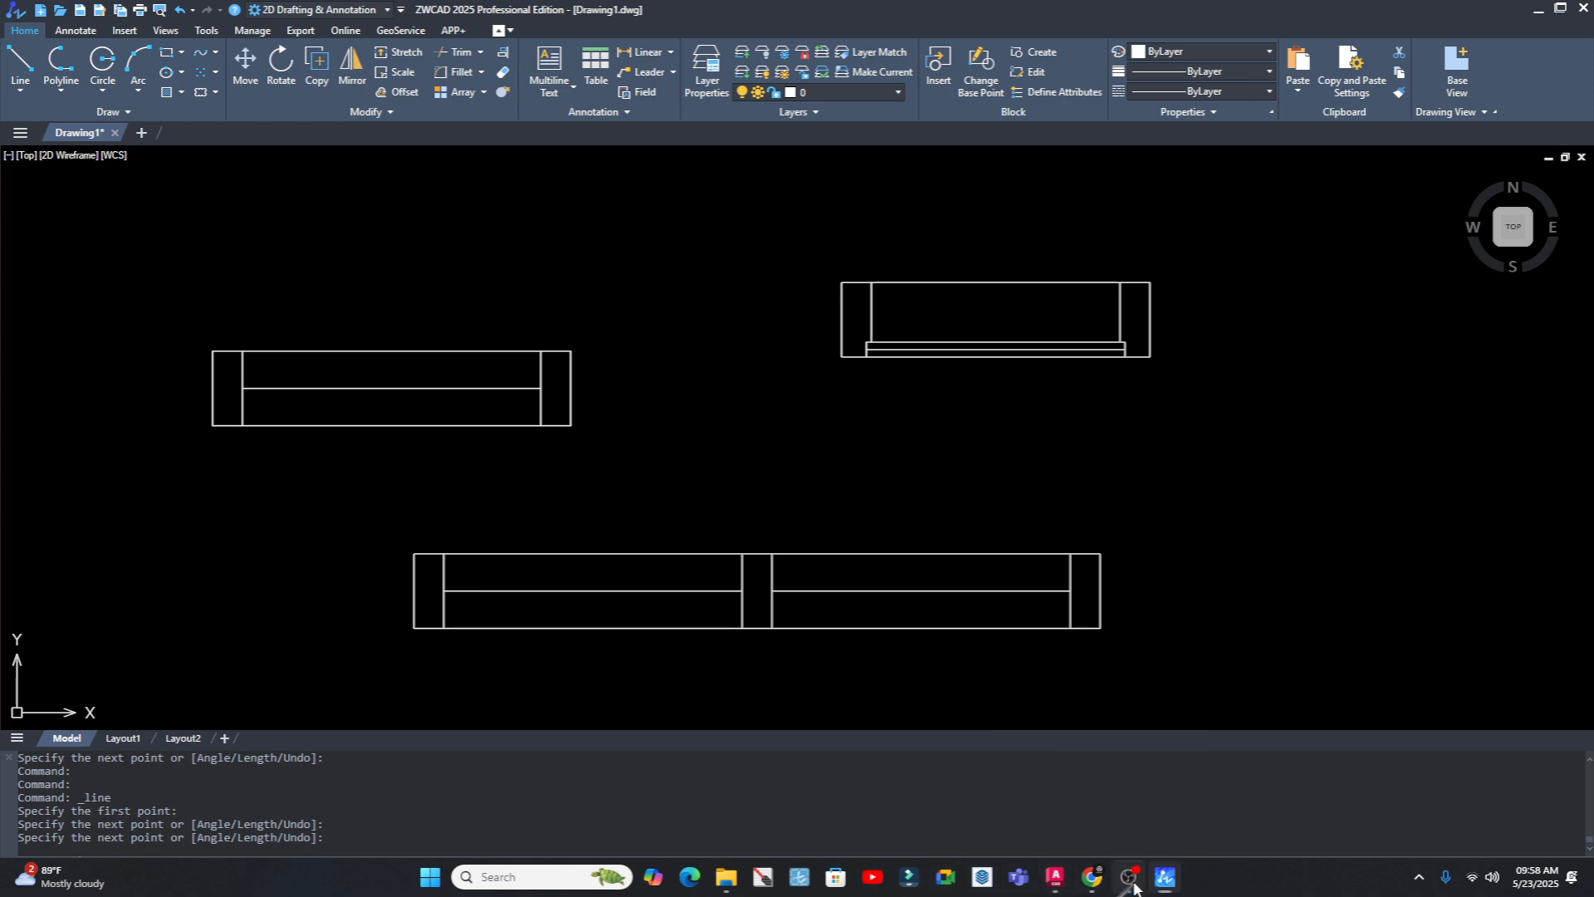